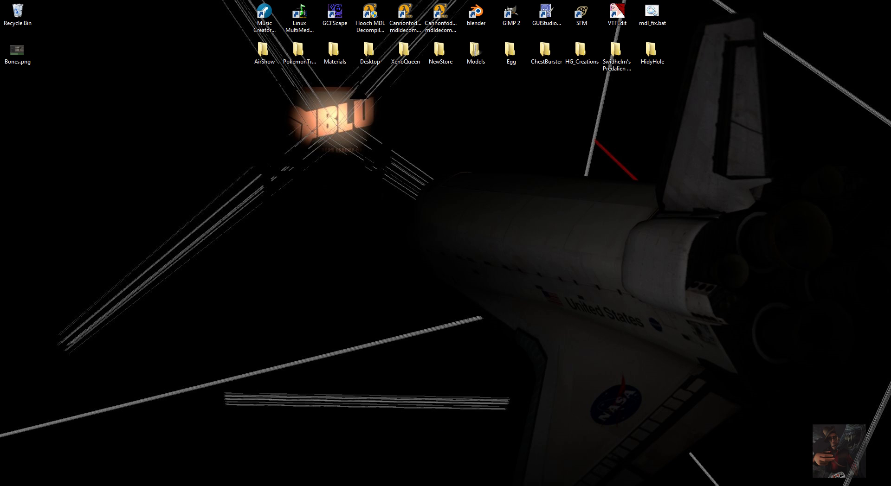
# Launch Source Filmmaker from Steam and create a new session named session at 24 fps
pyautogui.click(805, 485)
pyautogui.rightClick(784, 439)
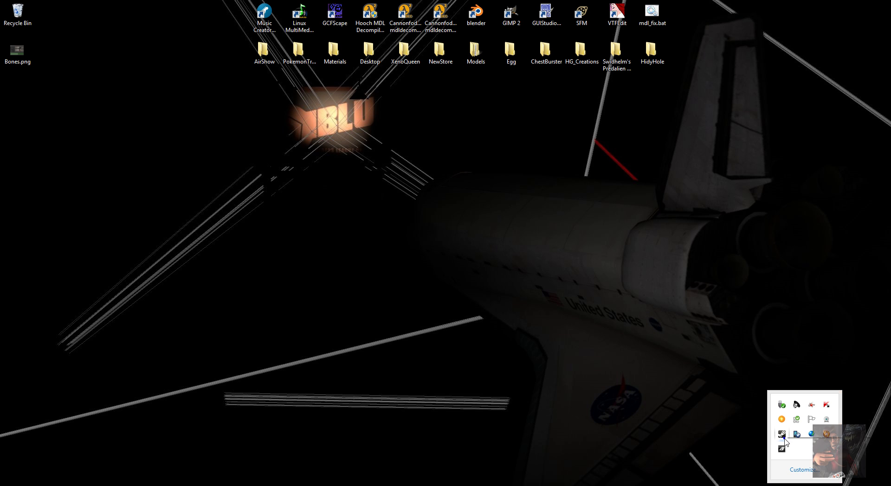
pyautogui.click(806, 275)
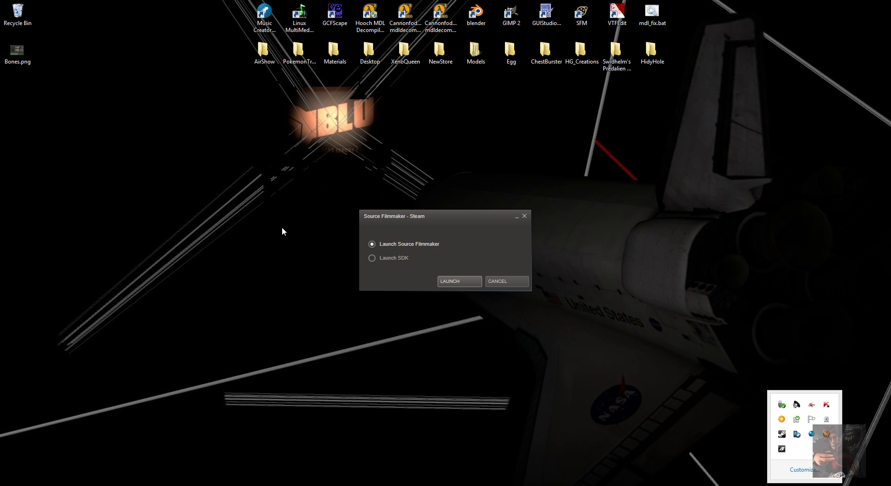
pyautogui.click(451, 281)
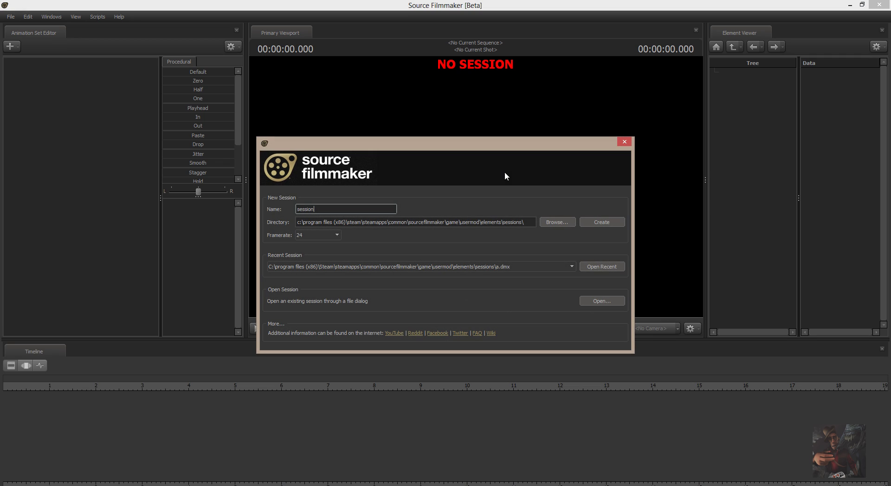
pyautogui.click(607, 222)
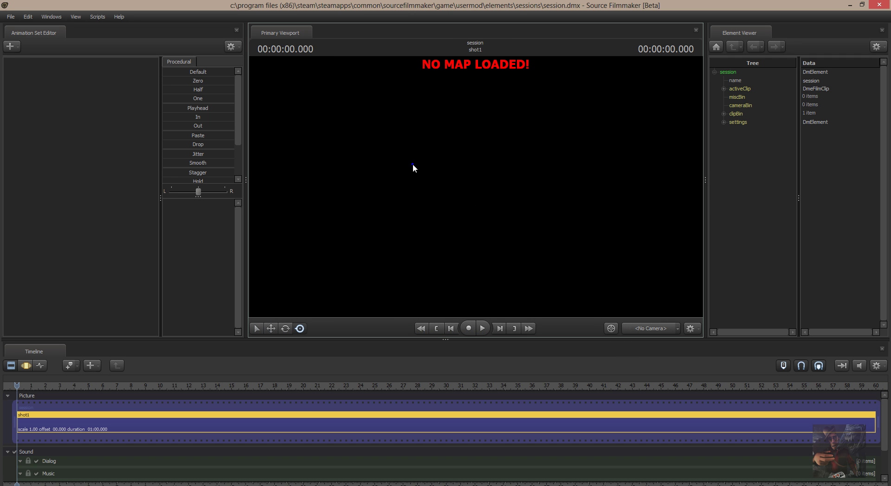
# Load the usermod map stage.bsp into the session
pyautogui.rightClick(413, 164)
pyautogui.click(446, 245)
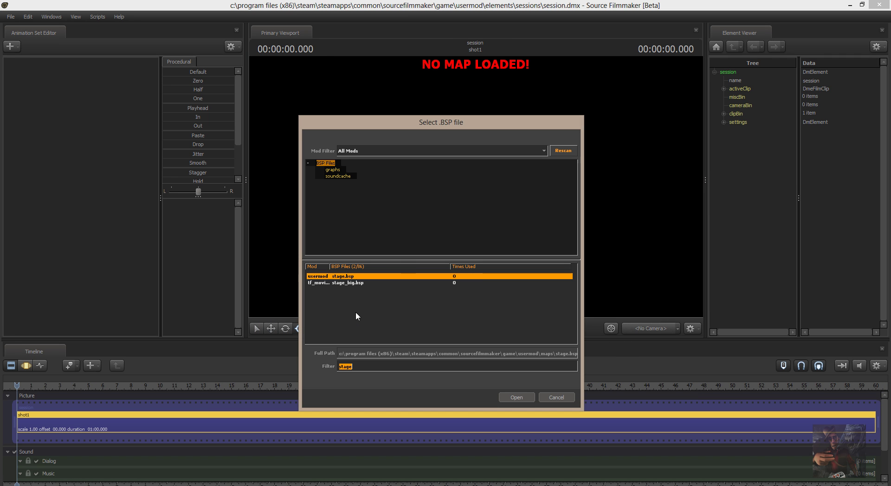
pyautogui.click(512, 401)
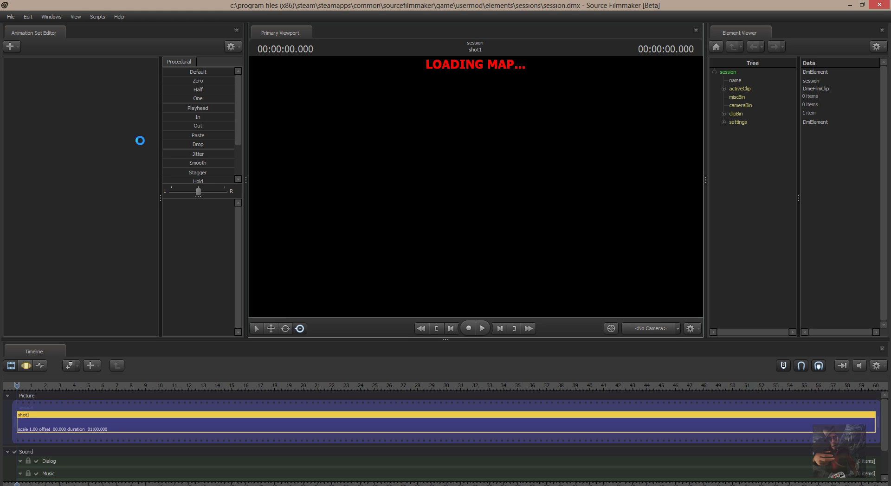
# Create an animation set for a new model using the xenoqueen model
pyautogui.rightClick(125, 130)
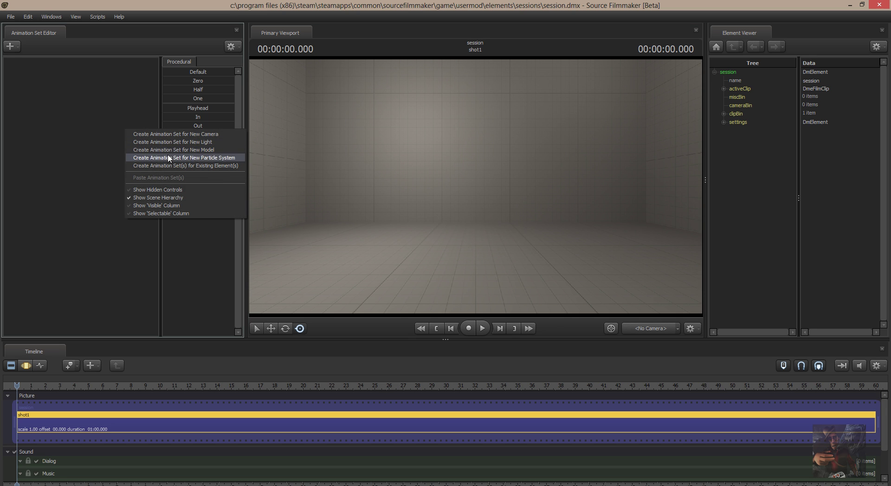
pyautogui.click(168, 150)
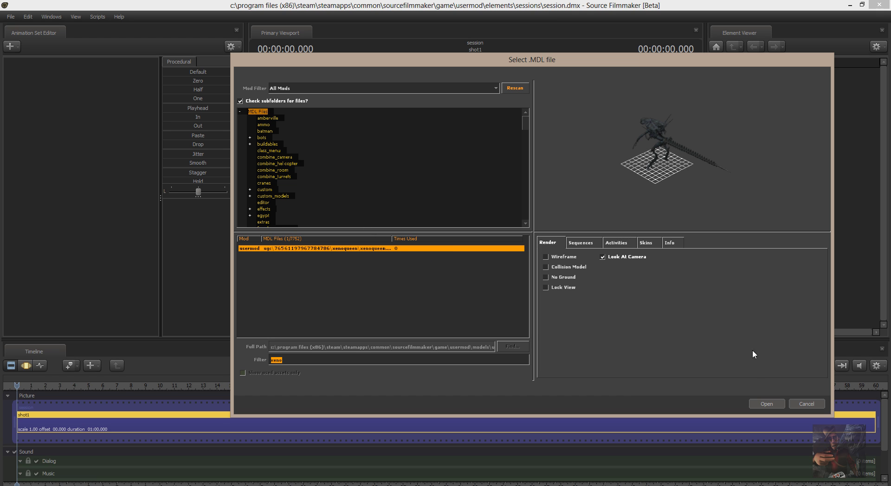
pyautogui.click(766, 404)
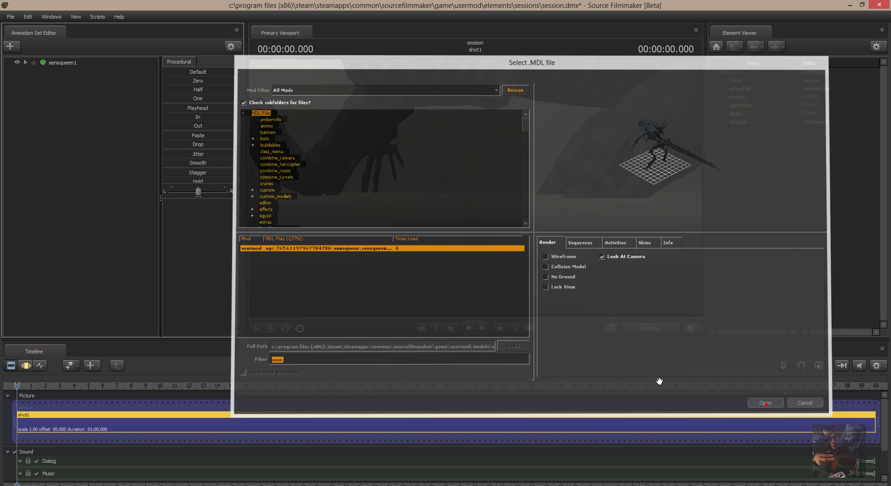
# Filter the models by hwm and add player\hwm\scout.mdl as a new animation set
pyautogui.rightClick(98, 91)
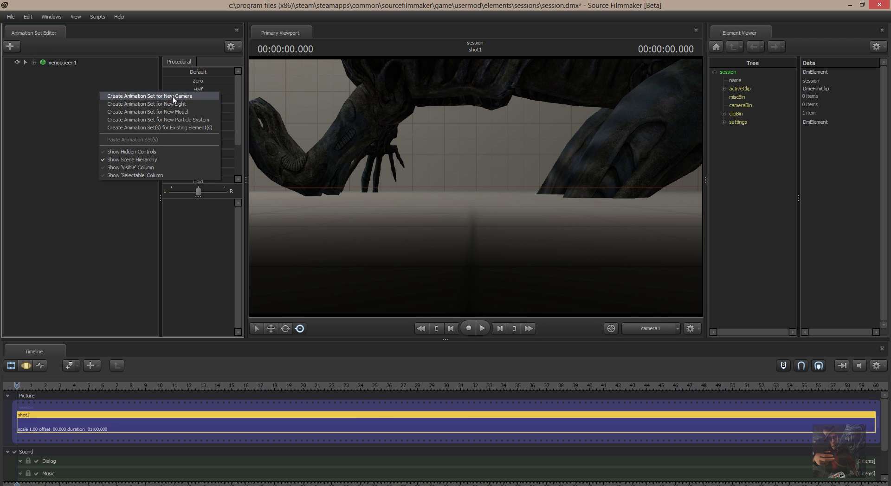
pyautogui.click(167, 113)
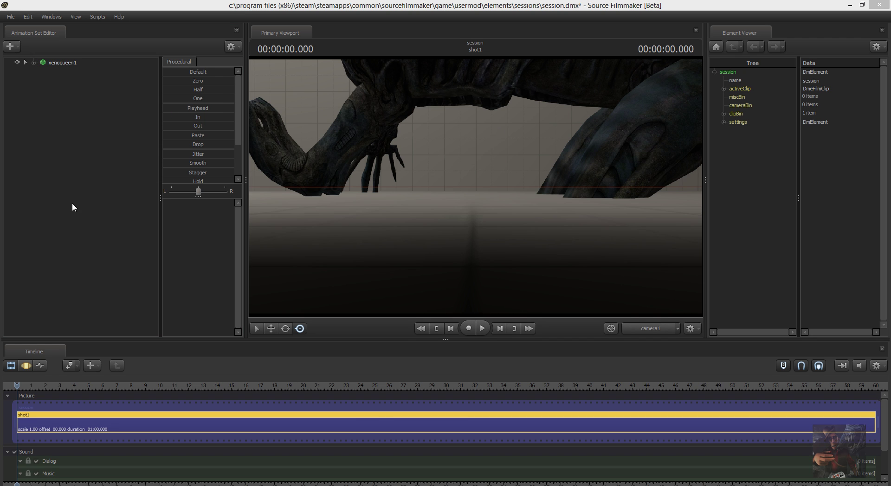
pyautogui.write('hwm')
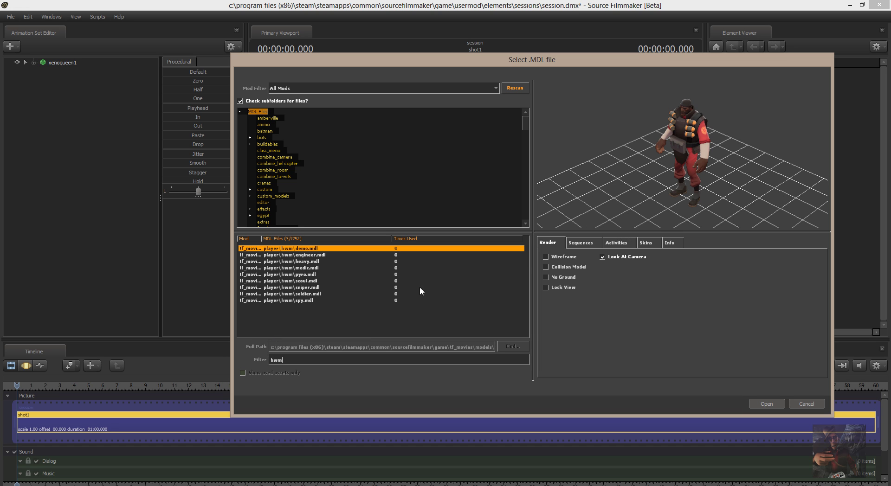
pyautogui.click(302, 281)
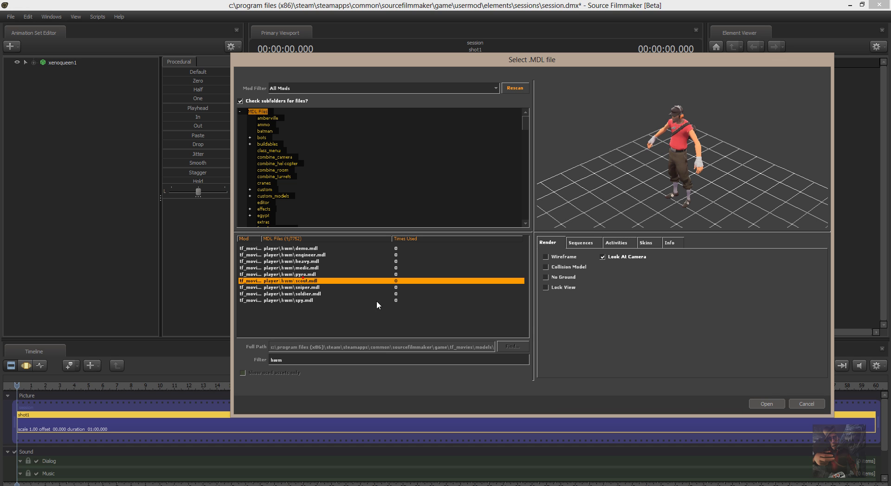
pyautogui.click(766, 404)
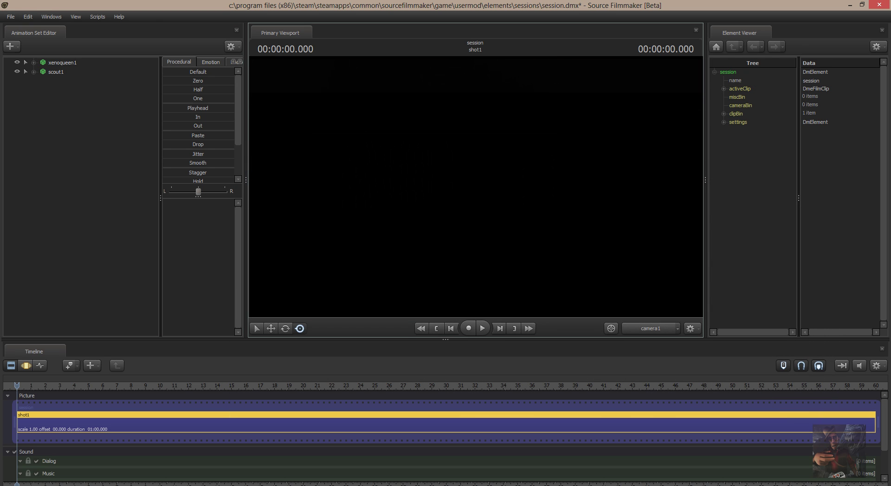
# Select the scout animation set and switch the timeline to the Motion Editor
pyautogui.press('s')
pyautogui.moveTo(475, 186); pyautogui.dragTo(475, 215)
pyautogui.press('s')
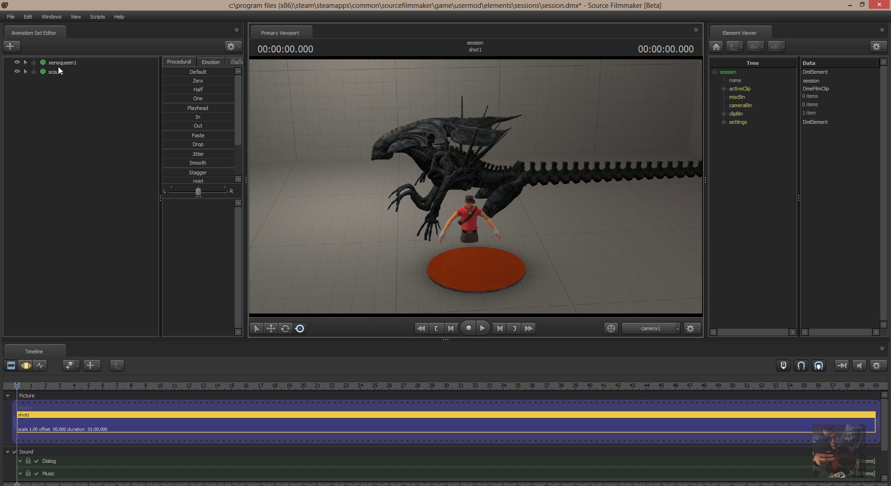
pyautogui.click(58, 68)
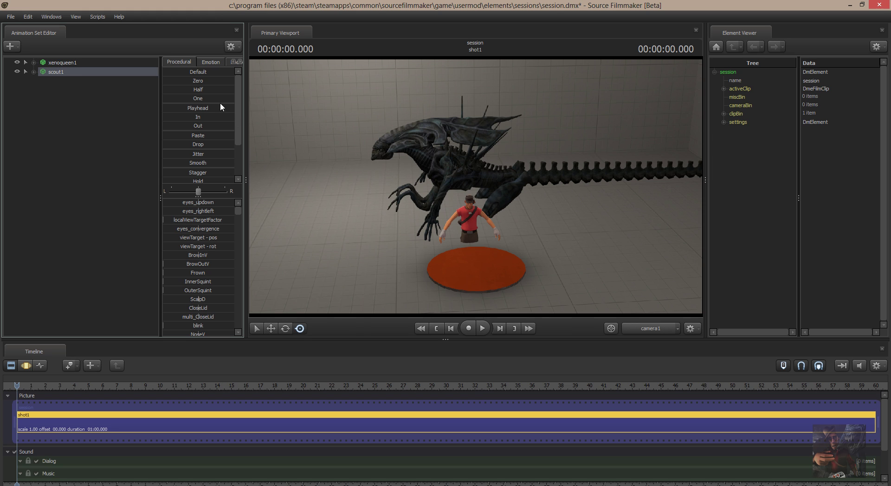
pyautogui.click(25, 366)
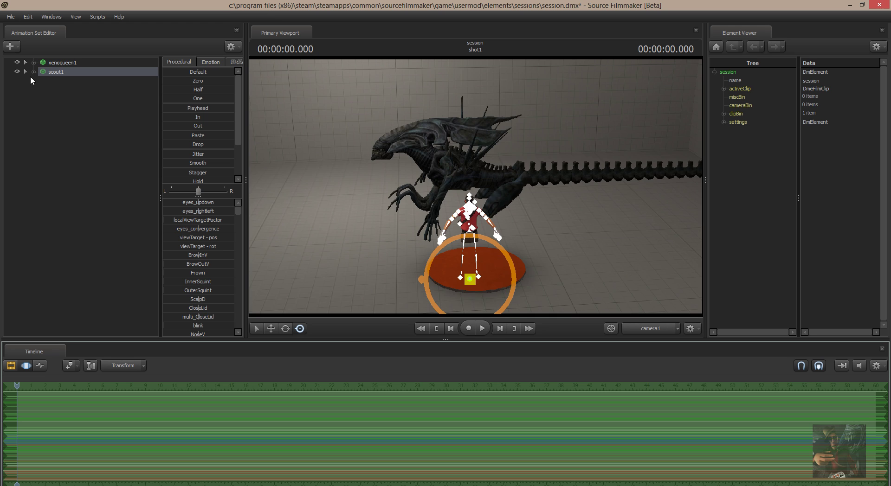
# Apply the Default preset to the scout and rotate the model upright on the red platform
pyautogui.click(166, 70)
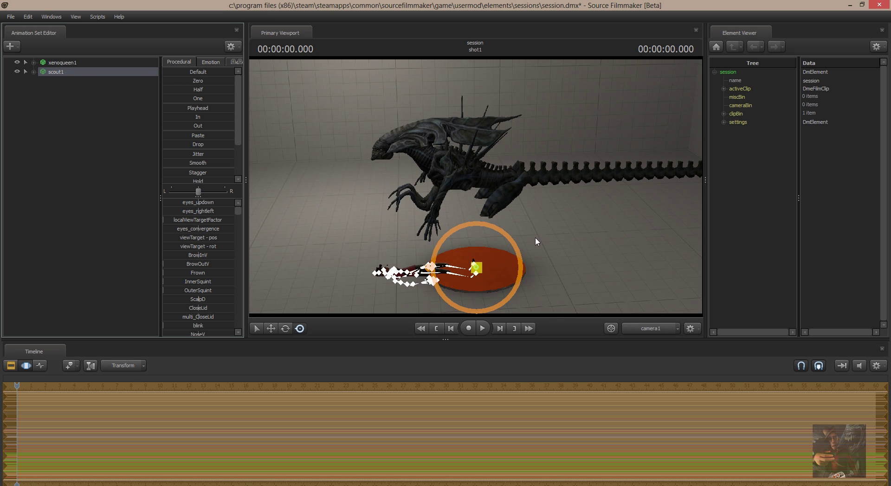
pyautogui.click(285, 329)
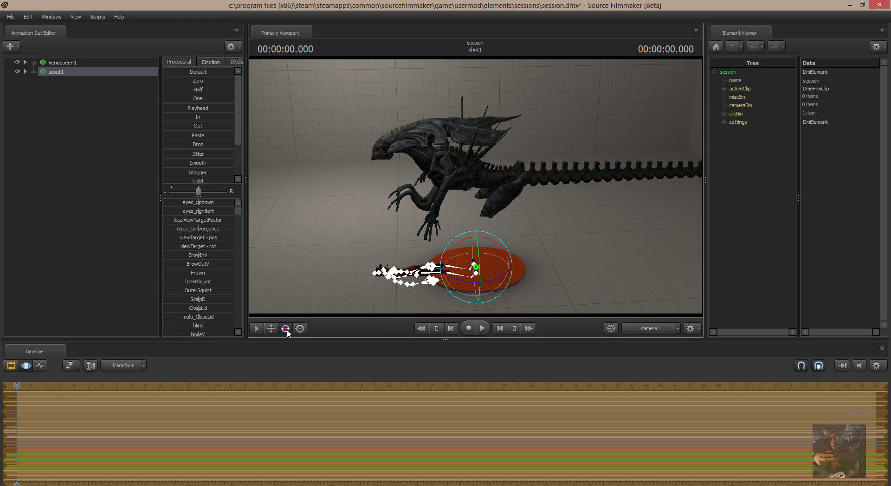
pyautogui.moveTo(495, 246); pyautogui.dragTo(454, 278)
# Expand the scout's control groups and examine the controls and bones listed under Unknown
pyautogui.click(33, 72)
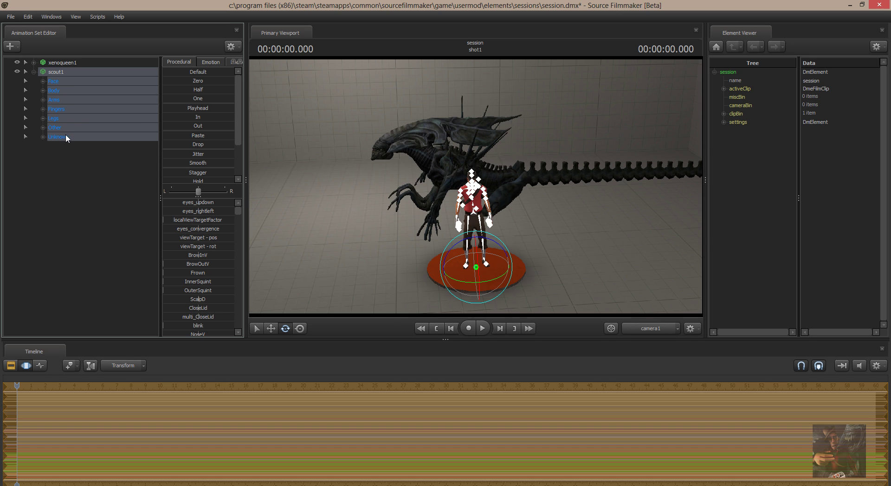
pyautogui.click(43, 137)
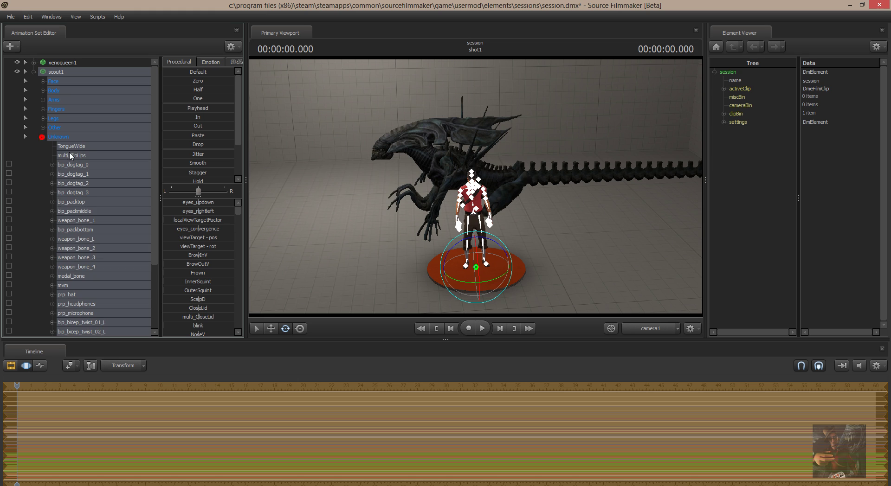
pyautogui.scroll(-3, 91, 155)
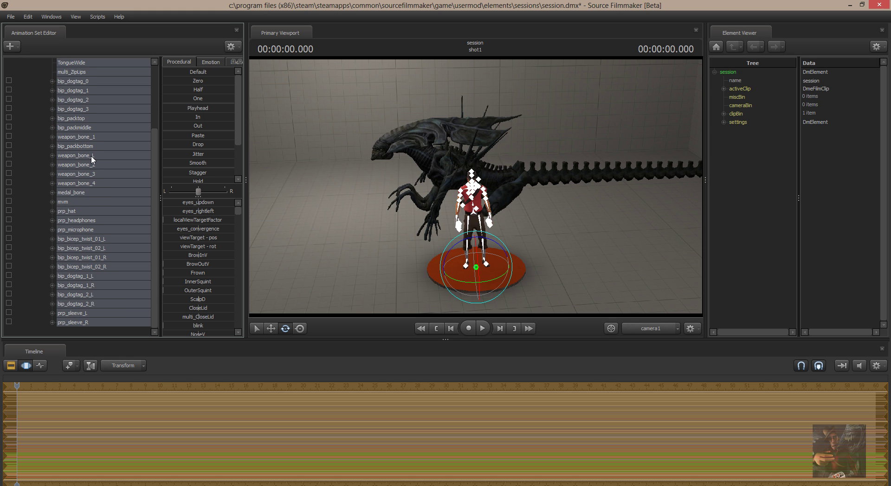
pyautogui.scroll(3, 91, 155)
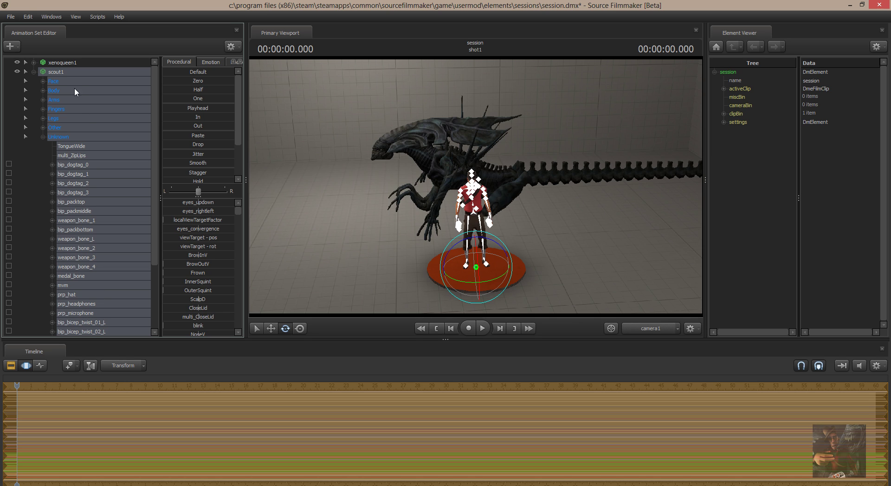
# Delete the scout animation set from the session
pyautogui.rightClick(62, 72)
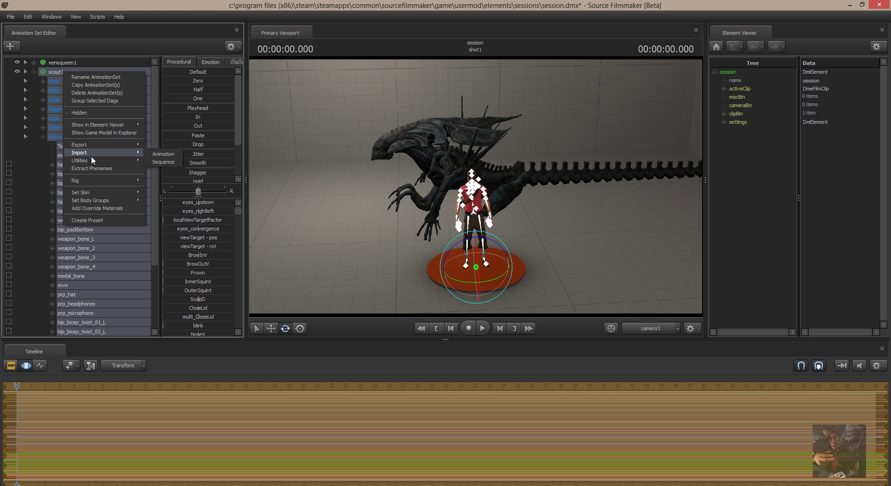
pyautogui.moveTo(91, 161)
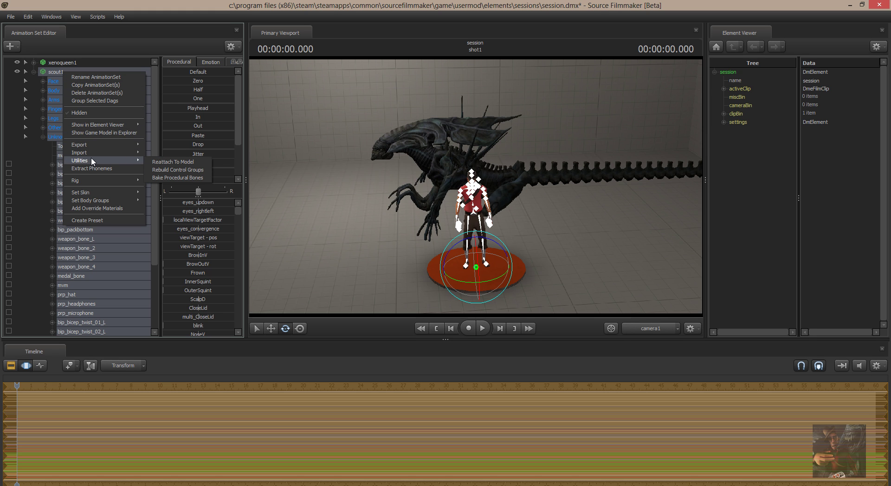
pyautogui.click(98, 92)
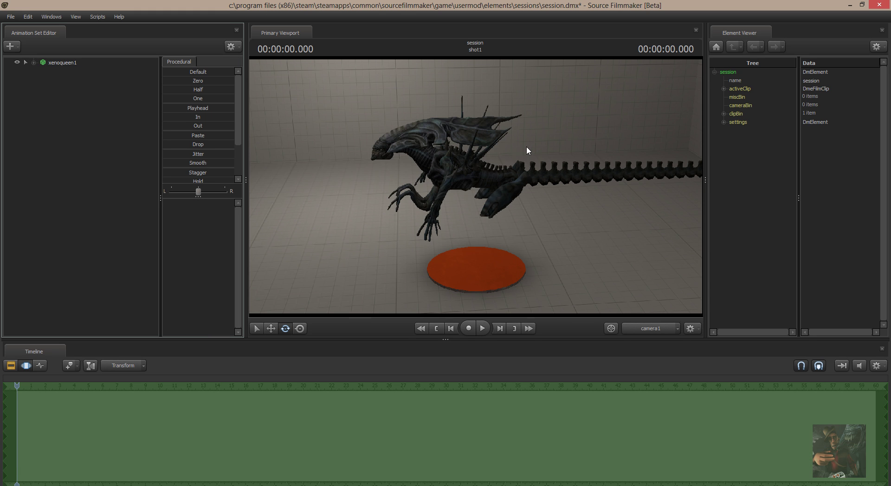
# Apply the Default preset to the whole xenoqueen model
pyautogui.click(68, 63)
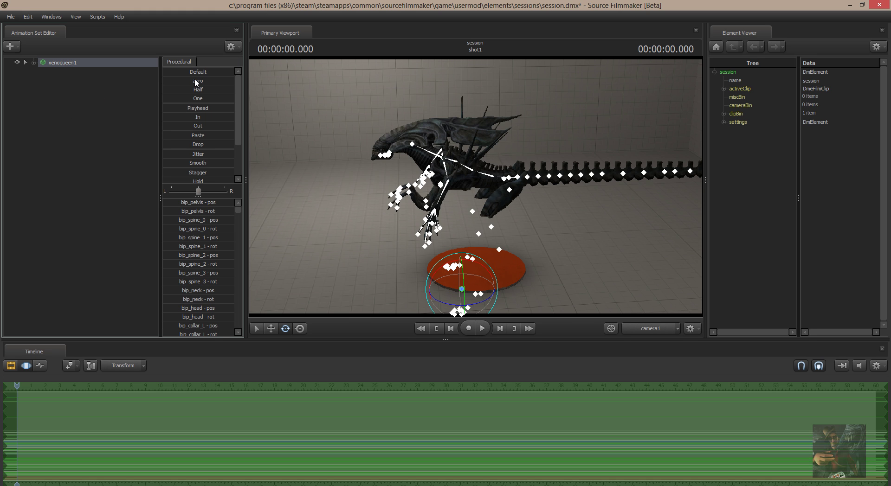
pyautogui.click(166, 71)
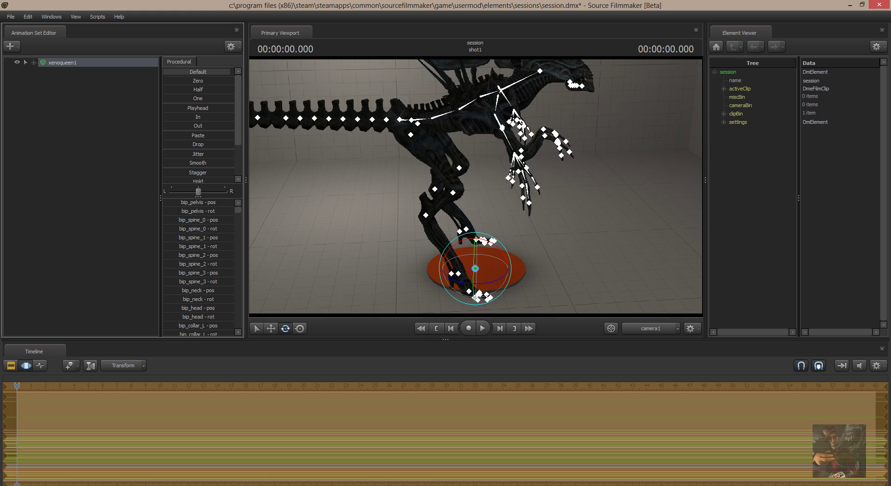
pyautogui.moveTo(543, 217); pyautogui.dragTo(505, 158)
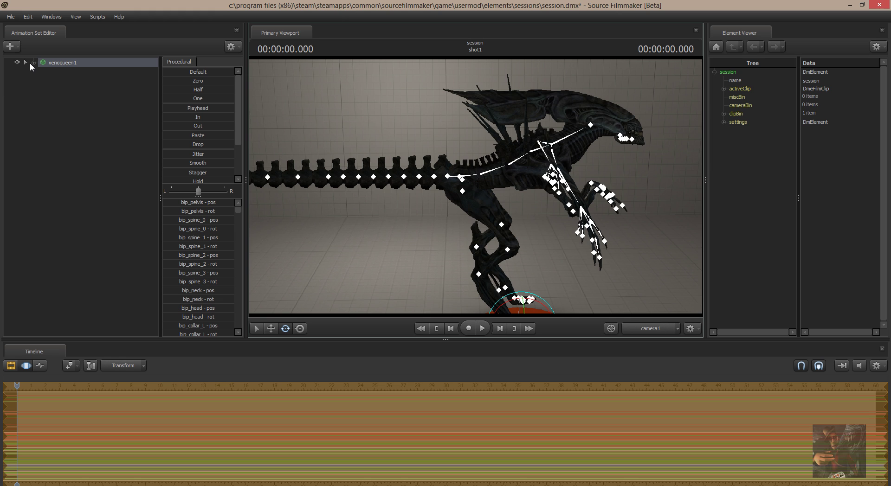
# Expand the xenoqueen's Body, Arms, Fingers, Legs and Unknown groups and examine how its bones are sorted
pyautogui.click(35, 62)
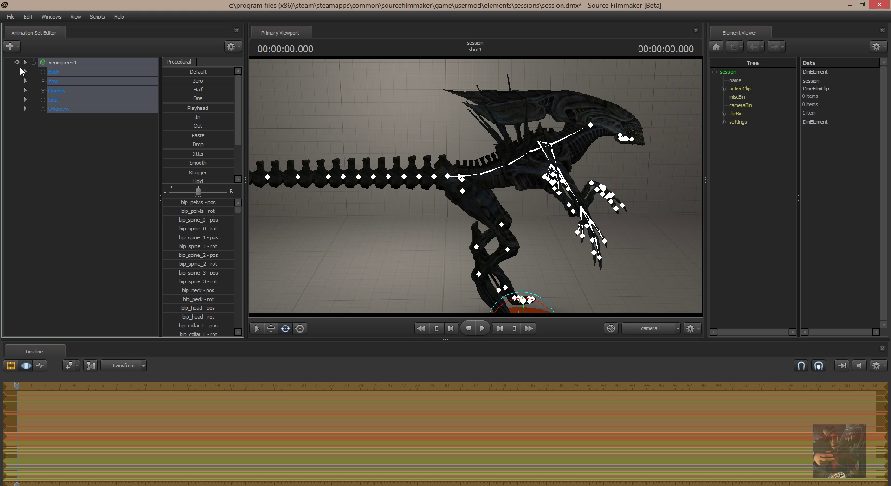
pyautogui.click(42, 73)
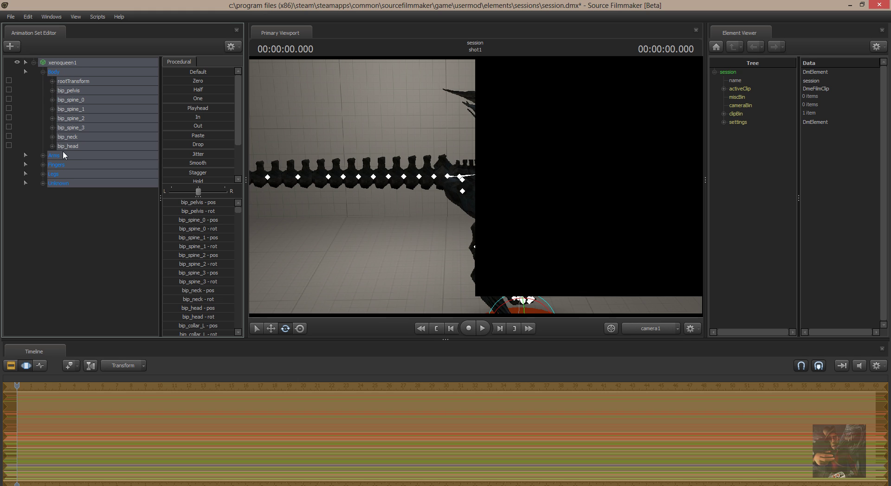
pyautogui.click(43, 155)
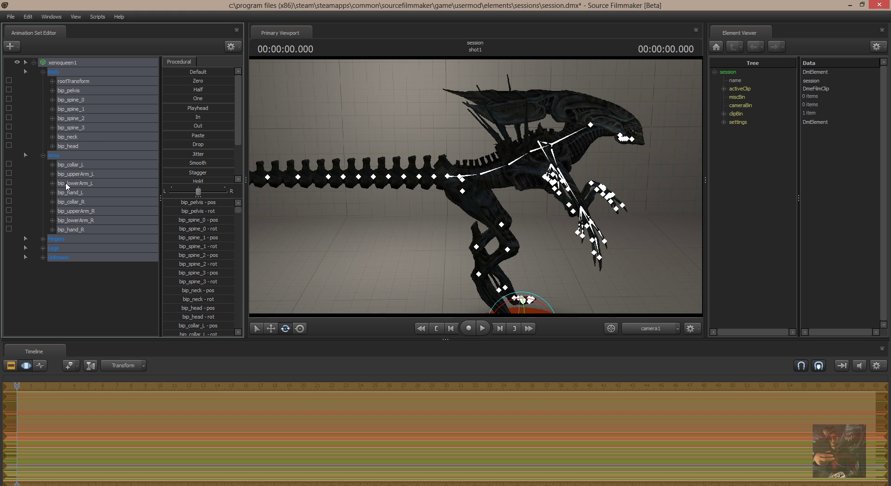
pyautogui.click(43, 239)
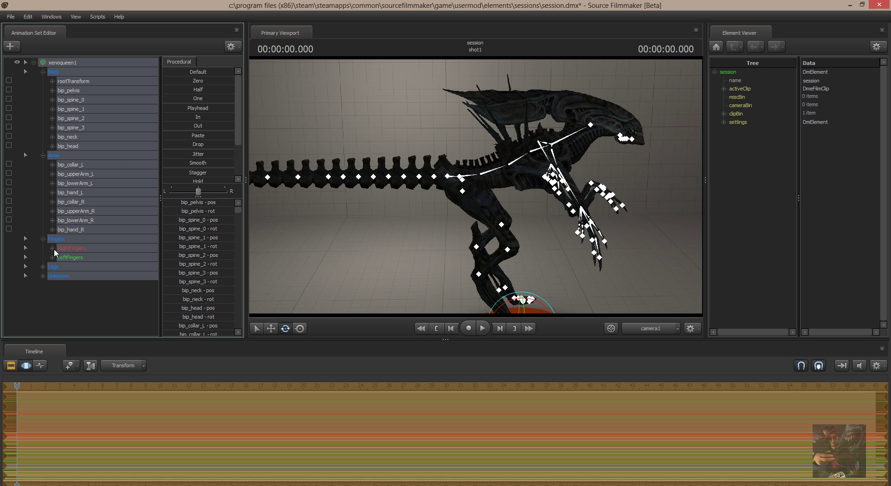
pyautogui.click(43, 267)
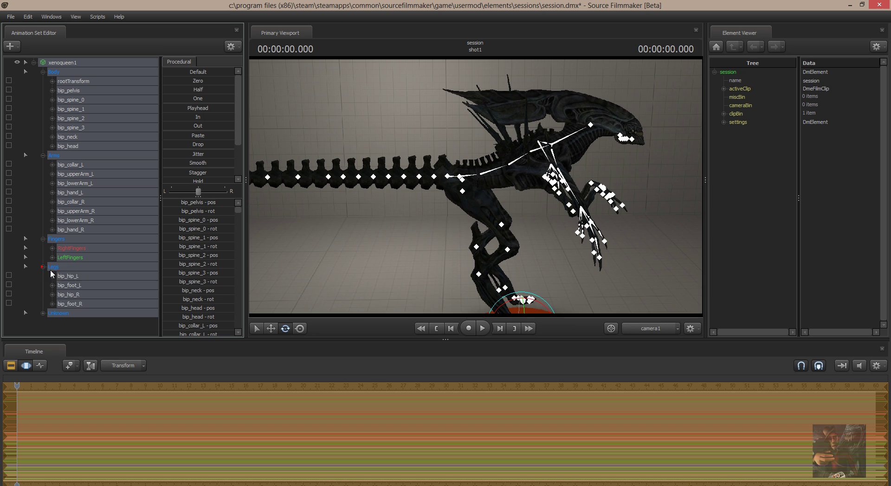
pyautogui.click(43, 313)
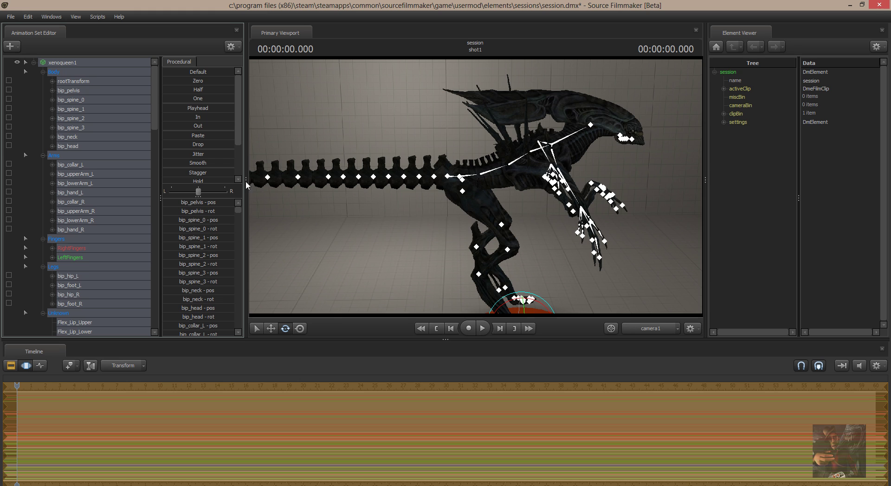
# Look through the flex controls and bones in the xenoqueen's Unknown group and select the Flex_Lip_Upper control
pyautogui.moveTo(155, 104); pyautogui.dragTo(155, 155)
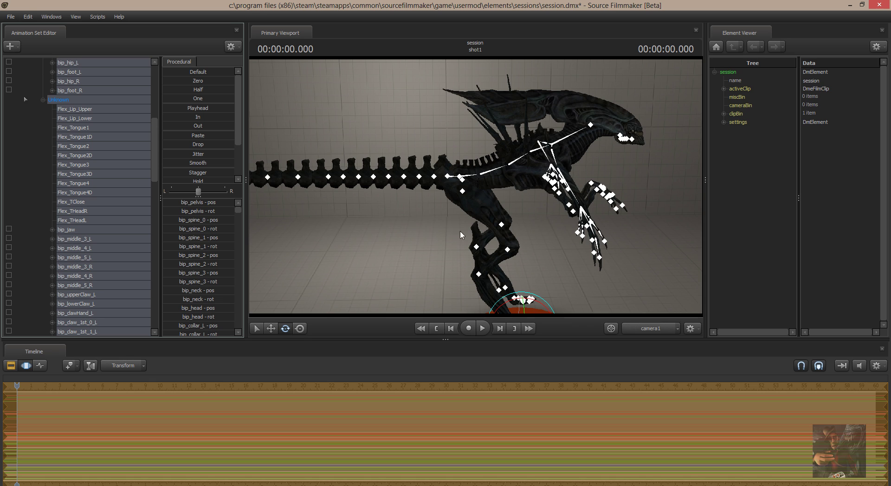
pyautogui.moveTo(152, 126); pyautogui.dragTo(152, 102)
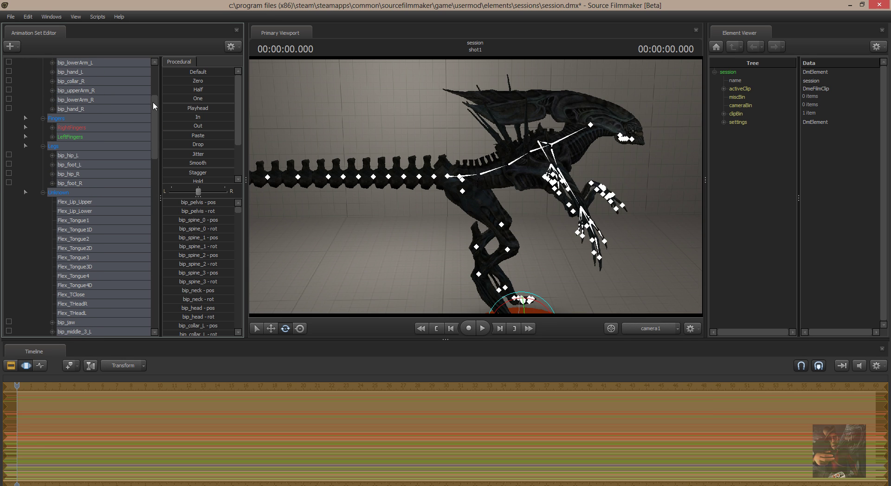
pyautogui.click(70, 202)
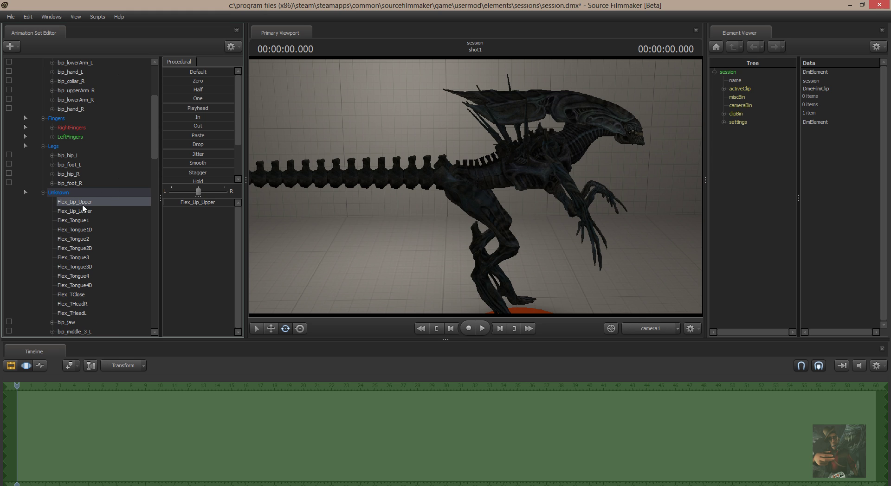
# Select the xenoqueen's Body group and examine which spine, neck and head bones it contains
pyautogui.scroll(1, 97, 144)
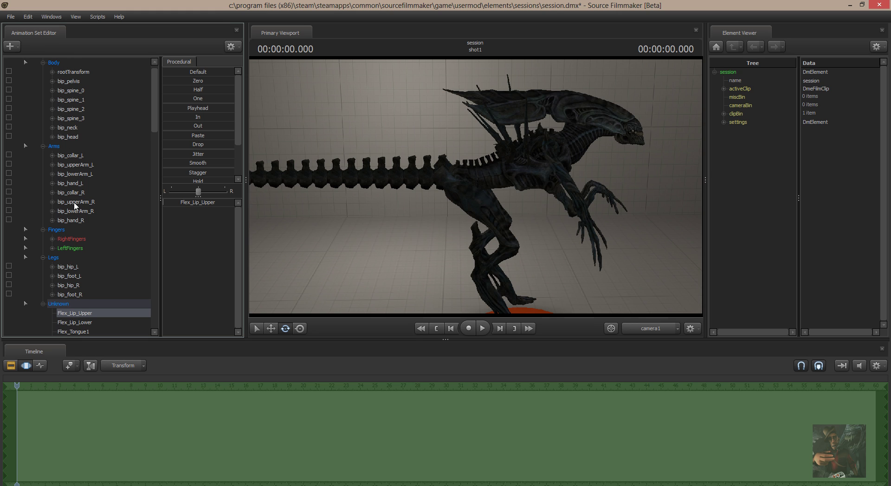
pyautogui.scroll(1, 86, 181)
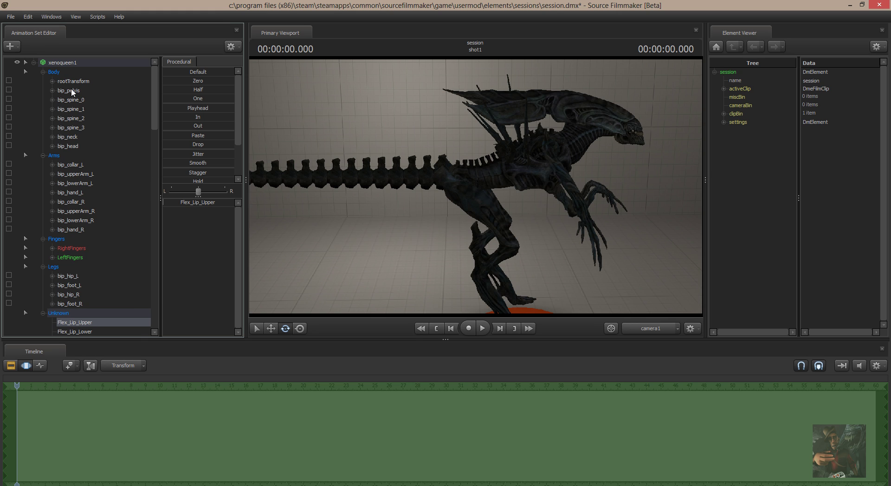
pyautogui.click(52, 72)
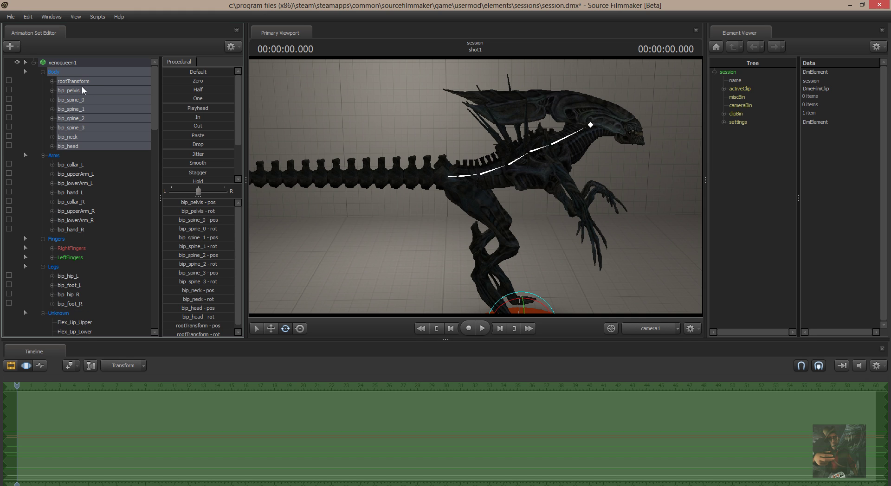
pyautogui.scroll(-3, 88, 107)
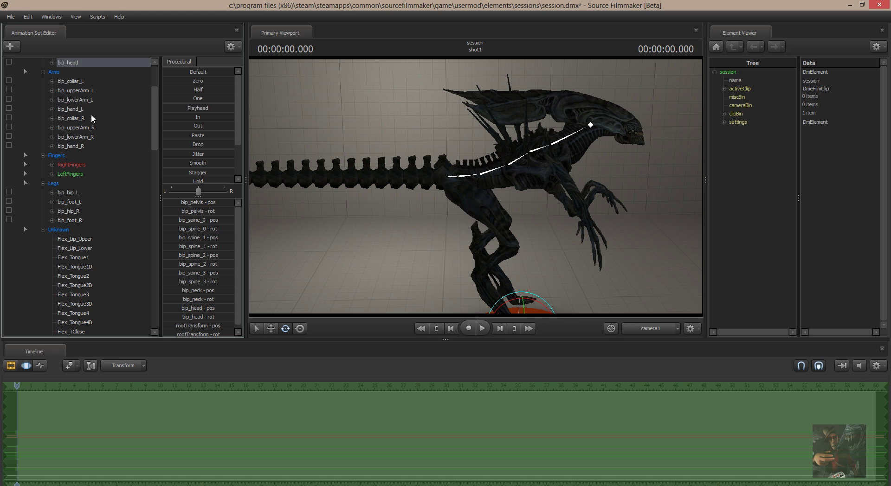
pyautogui.scroll(3, 98, 126)
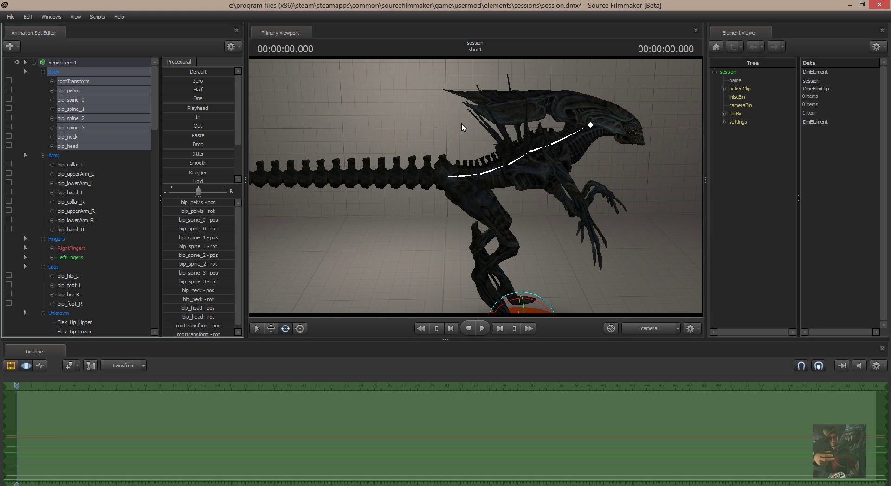
# Switch to File Explorer and open sfm_defaultanimationgroups.txt from SourceFilmmaker's game\platform\cfg folder in Notepad++
pyautogui.click(849, 5)
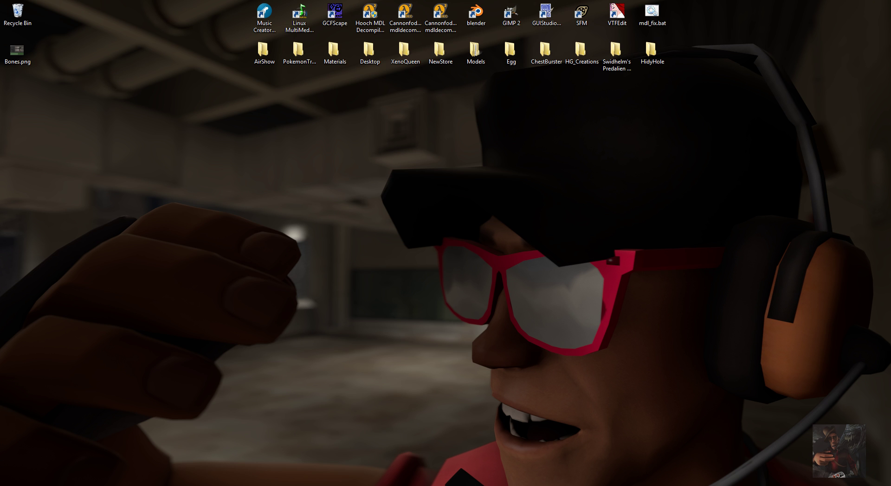
pyautogui.click(37, 485)
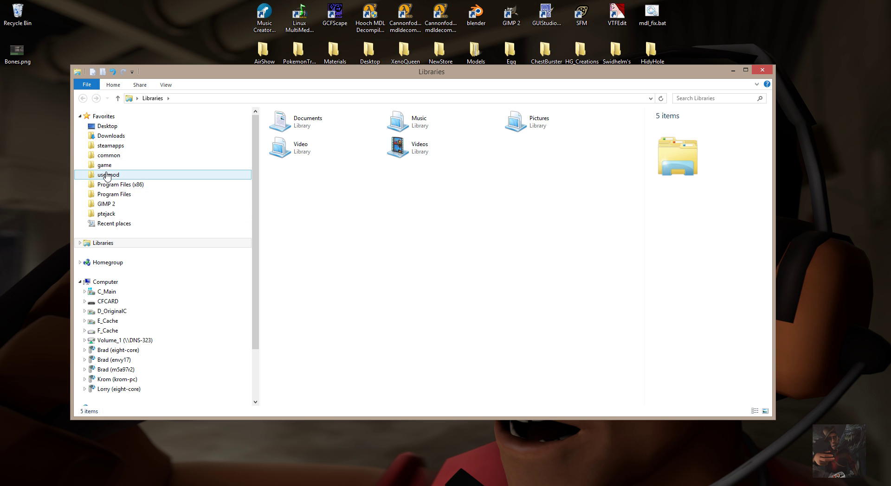
pyautogui.click(105, 166)
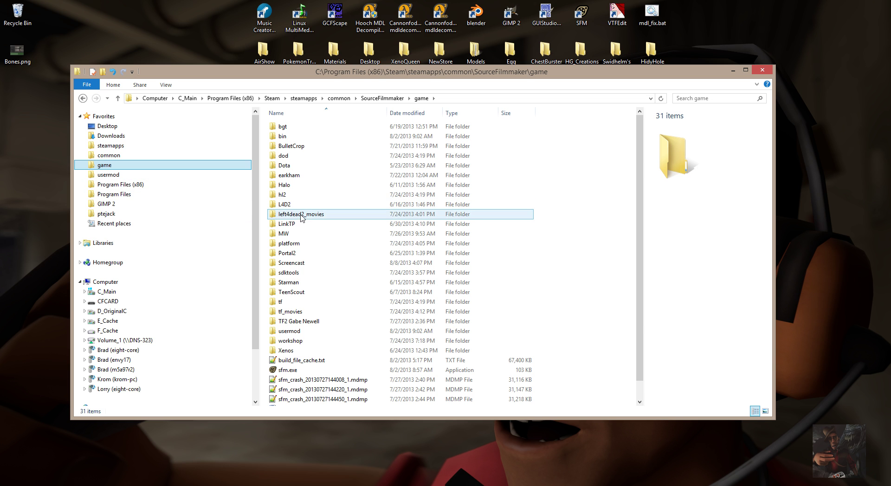
pyautogui.doubleClick(290, 244)
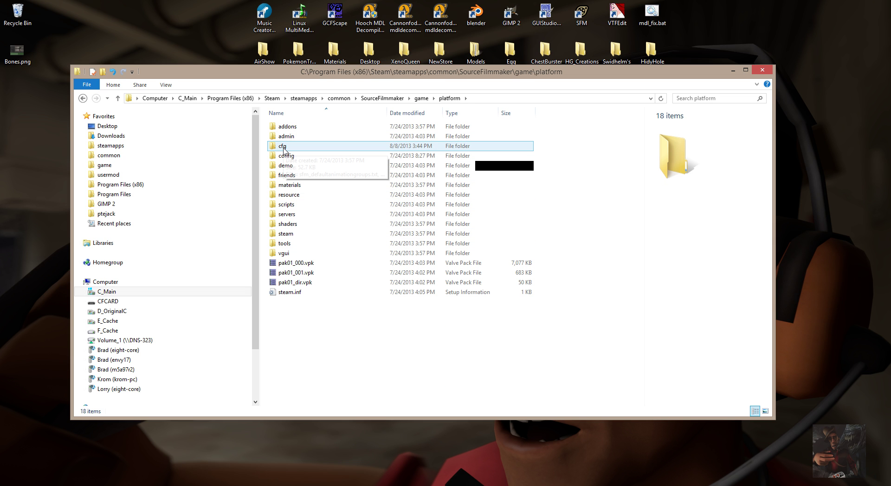
pyautogui.doubleClick(284, 148)
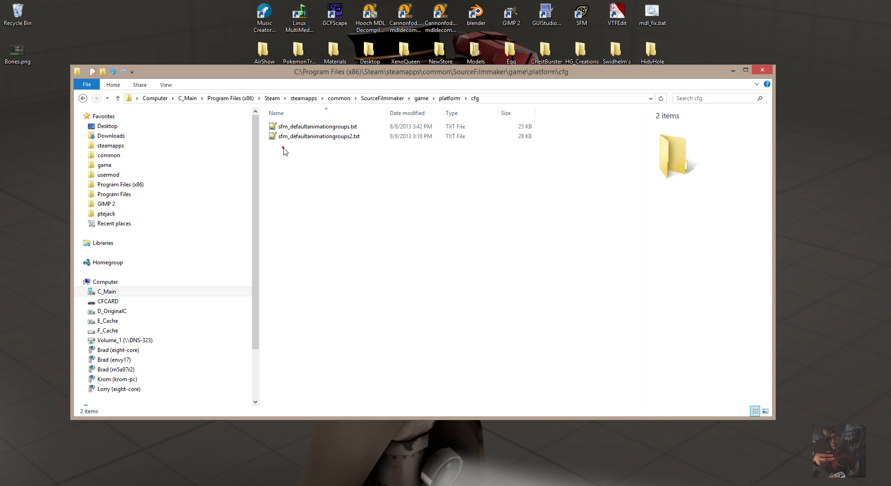
pyautogui.click(311, 126)
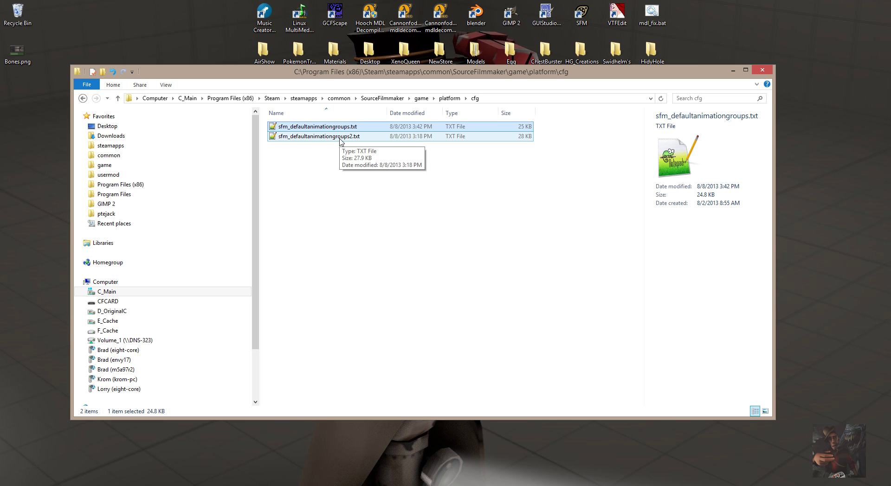
pyautogui.doubleClick(333, 125)
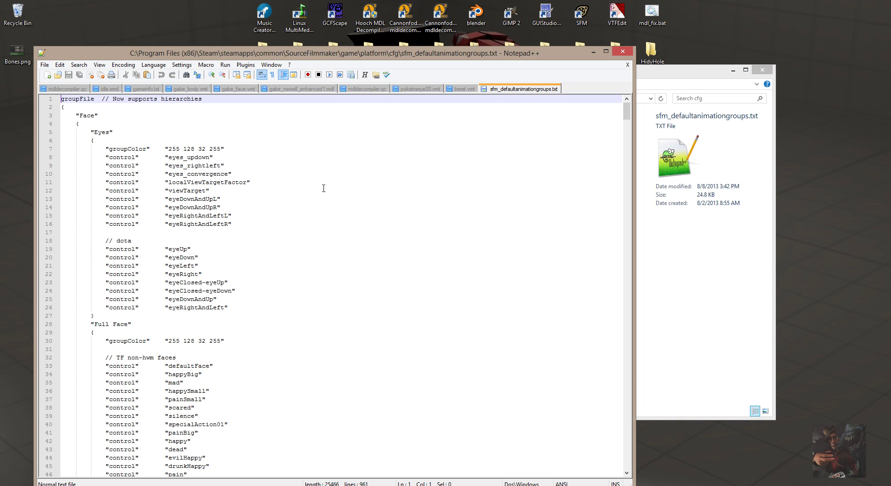
# Read through the Face group definition in sfm_defaultanimationgroups.txt, examining its subgroups, groupColor entries and controls from Eyes to Tongue
pyautogui.scroll(-2, 323, 187)
pyautogui.scroll(2, 324, 188)
pyautogui.scroll(-7, 204, 182)
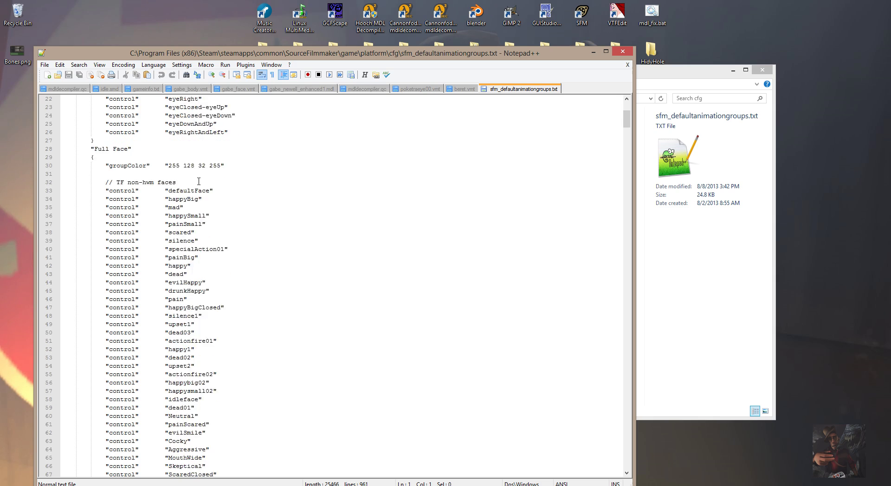
pyautogui.scroll(-20, 199, 182)
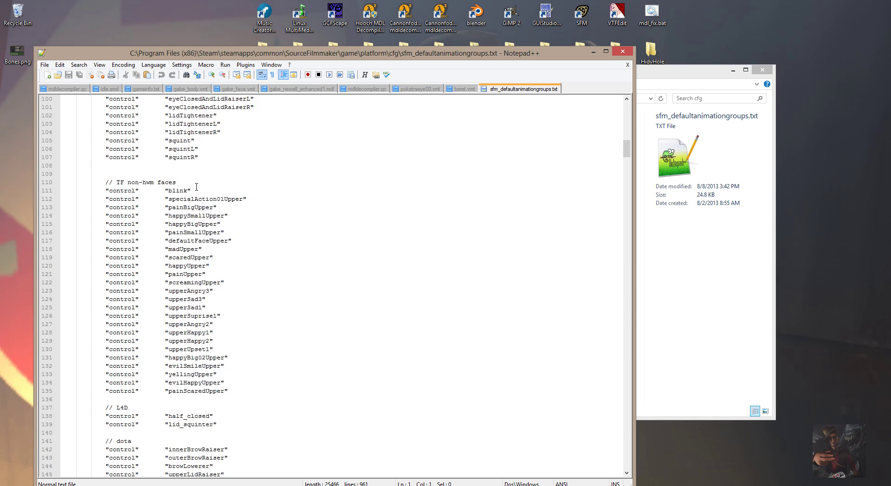
pyautogui.scroll(-16, 196, 187)
pyautogui.scroll(-15, 194, 210)
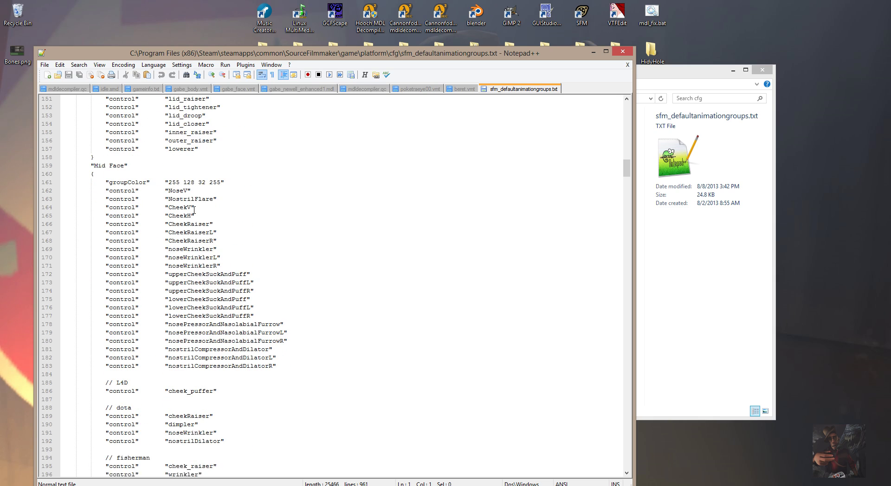
pyautogui.scroll(-2, 193, 210)
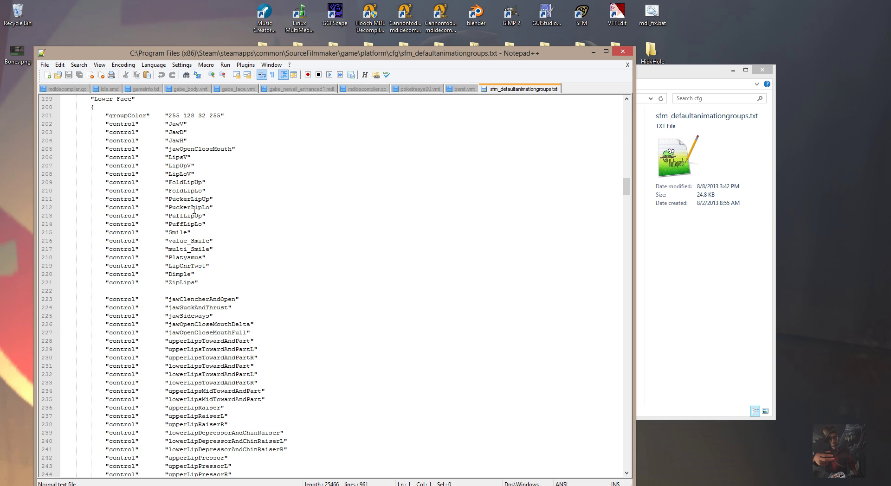
pyautogui.scroll(-20, 194, 211)
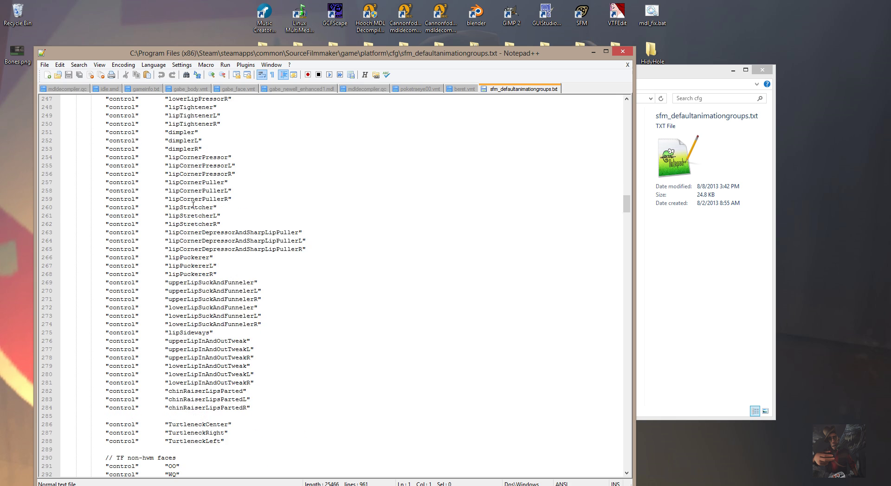
pyautogui.scroll(5, 188, 224)
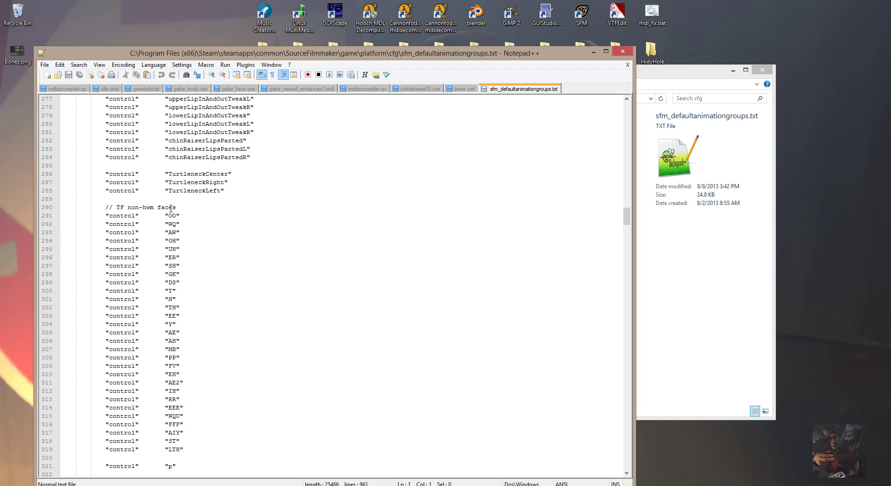
pyautogui.scroll(-20, 205, 298)
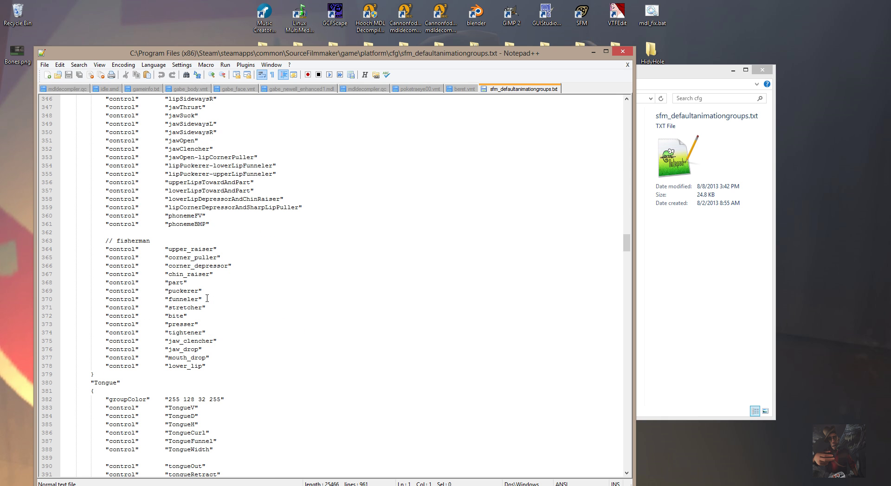
pyautogui.scroll(-11, 207, 299)
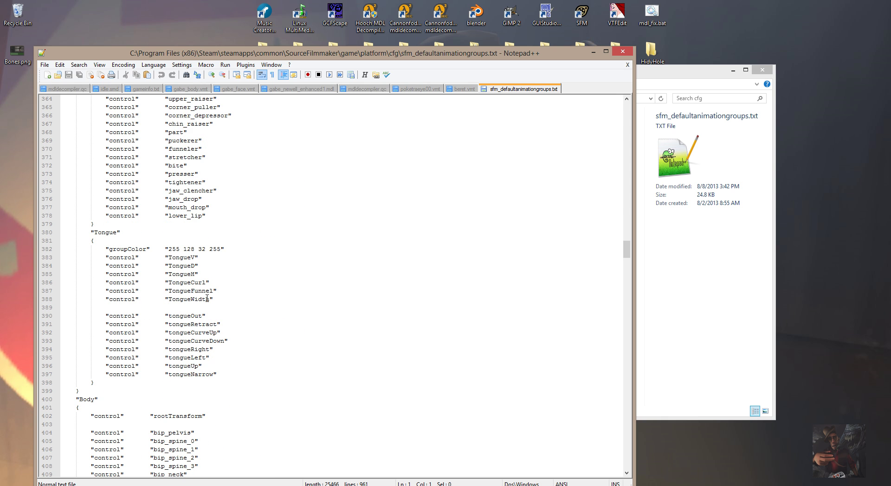
# Examine the remaining group definitions in the file, from Body, Arms, Fingers and Legs through RigHelpers, Attachments, IGNORE and Cherub Deformers
pyautogui.scroll(-7, 208, 223)
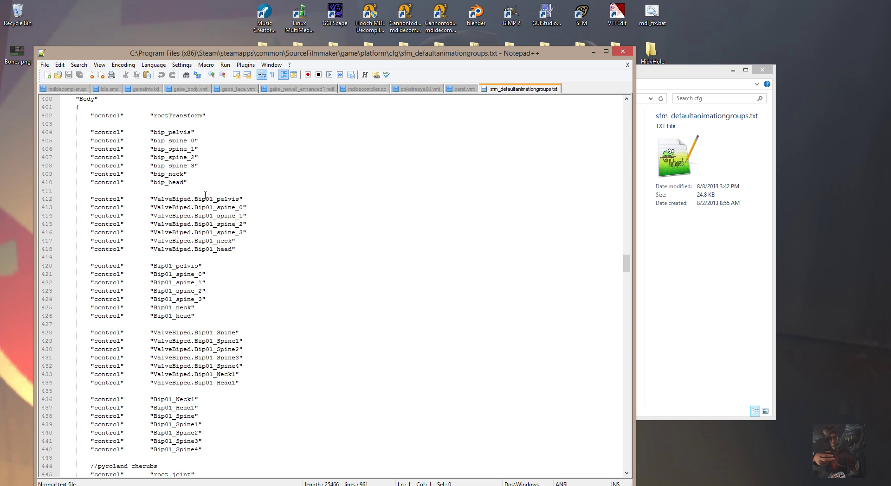
pyautogui.scroll(3, 152, 191)
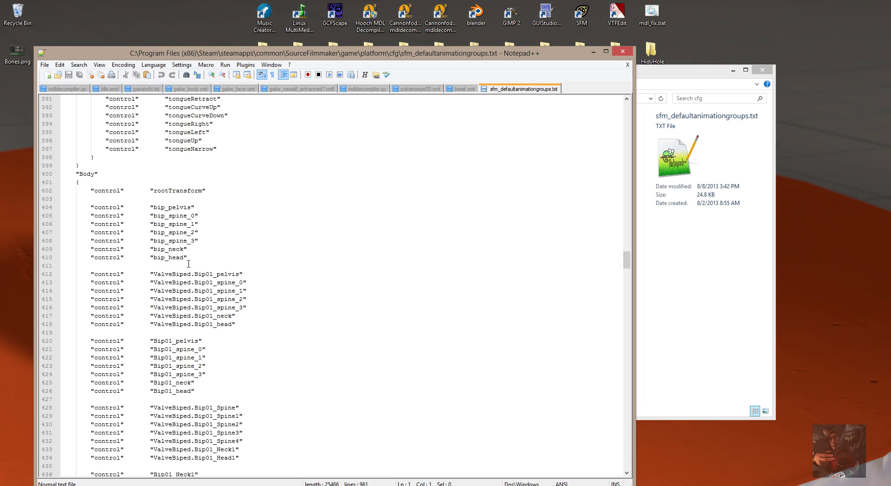
pyautogui.scroll(-9, 196, 311)
pyautogui.scroll(5, 222, 227)
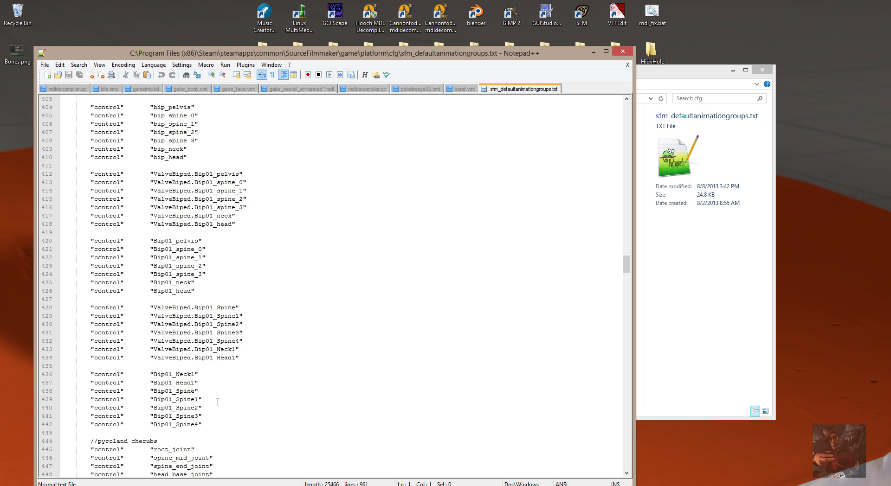
pyautogui.scroll(-4, 218, 394)
pyautogui.scroll(-7, 209, 325)
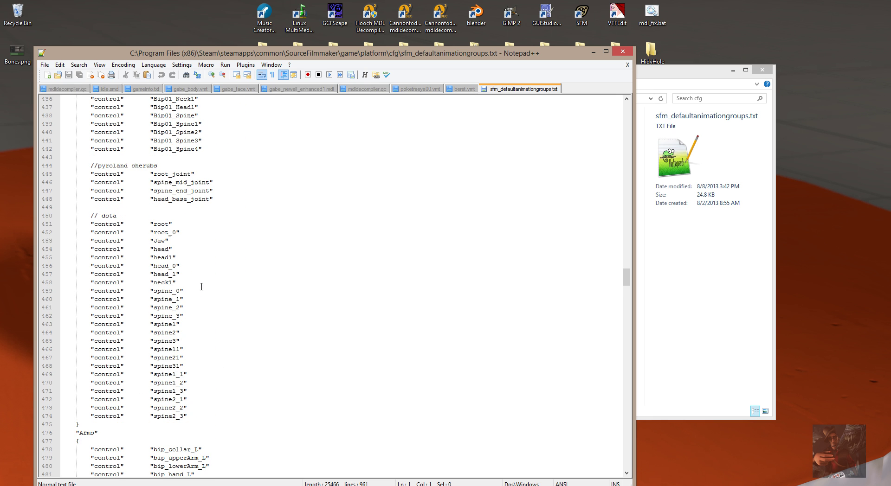
pyautogui.scroll(-20, 201, 286)
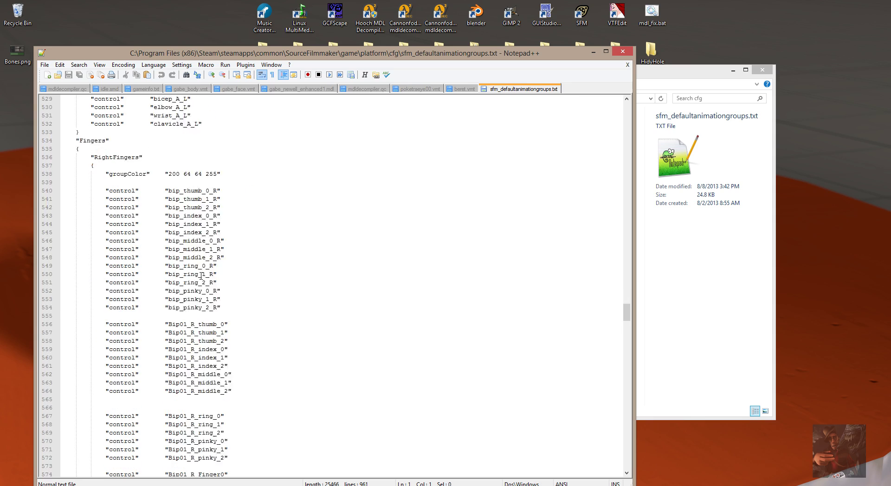
pyautogui.scroll(-20, 201, 275)
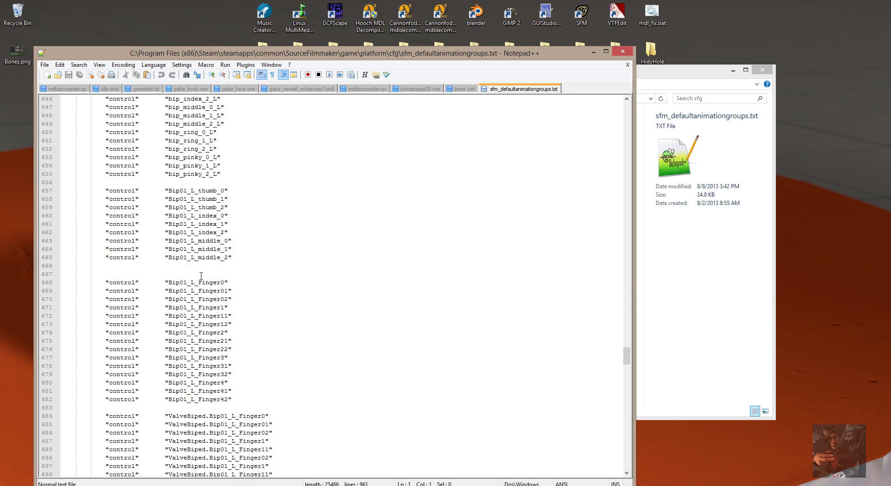
pyautogui.scroll(-20, 201, 275)
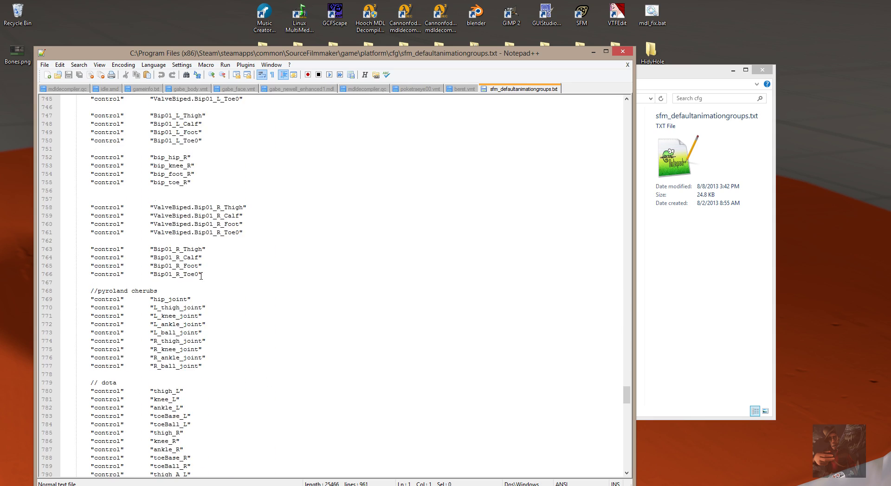
pyautogui.scroll(-20, 201, 276)
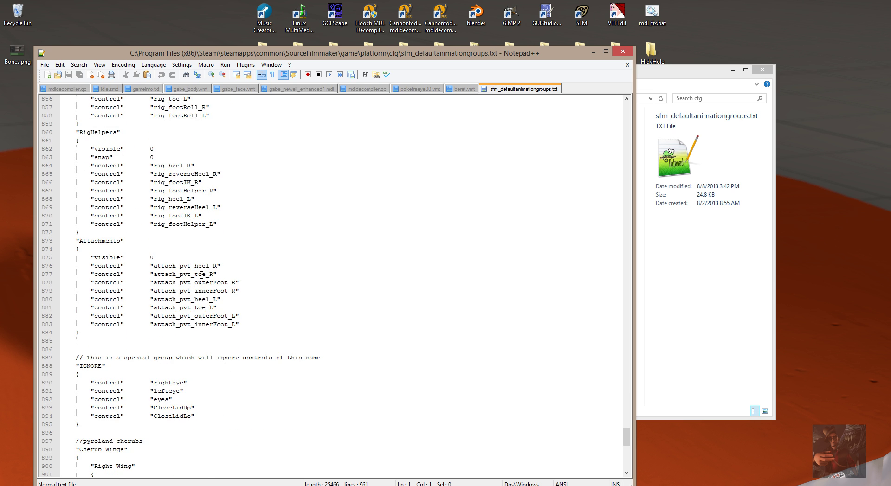
pyautogui.scroll(-20, 201, 276)
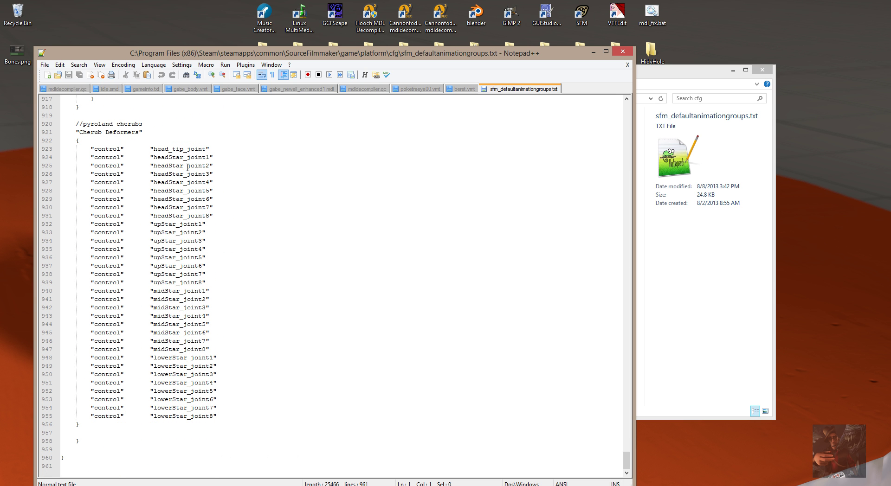
# Minimise the Notepad++ and cfg folder windows and switch back to the Source Filmmaker session
pyautogui.click(594, 52)
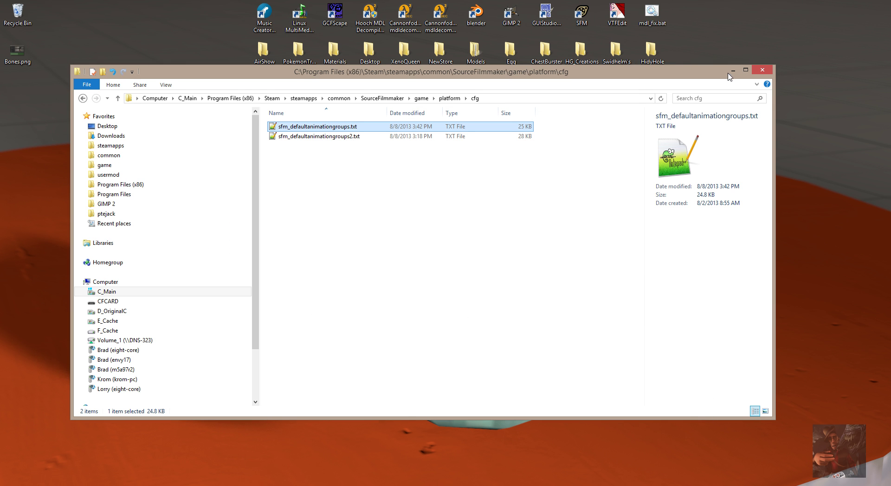
pyautogui.click(732, 70)
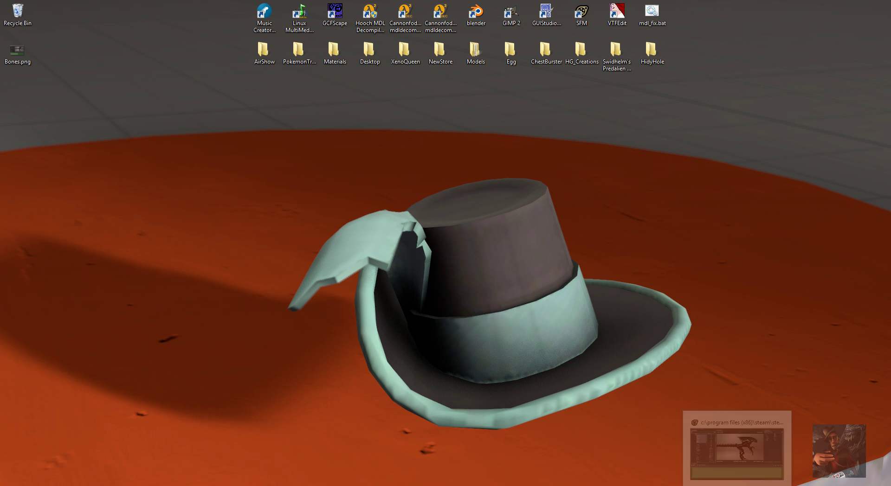
pyautogui.click(738, 485)
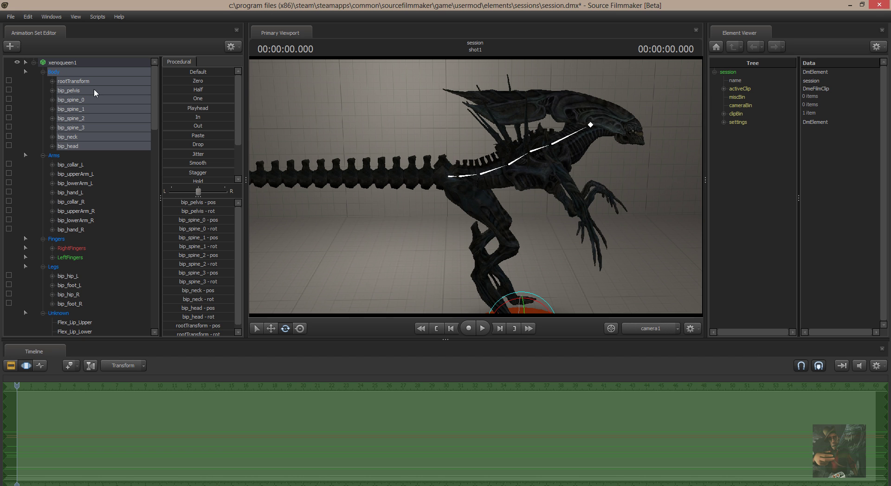
# Look through the xenoqueen's control list down to the tail and tongue bones at the end of the Unknown group
pyautogui.scroll(-15, 94, 132)
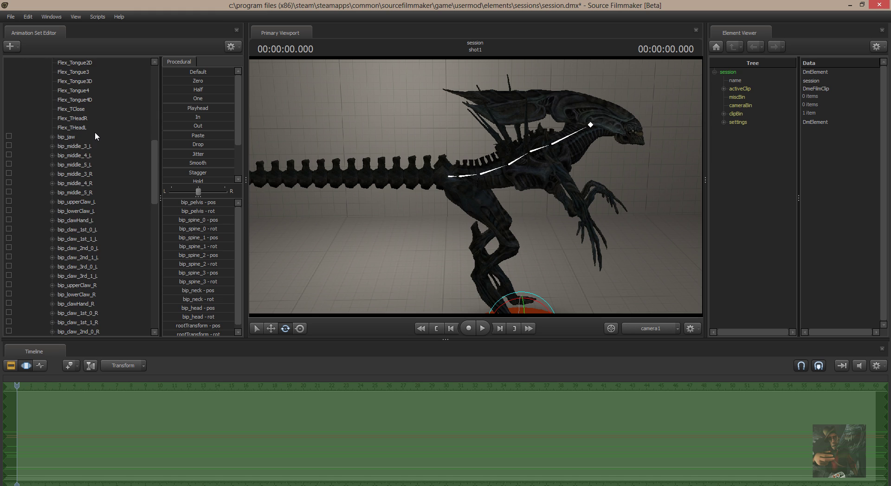
pyautogui.scroll(-15, 95, 134)
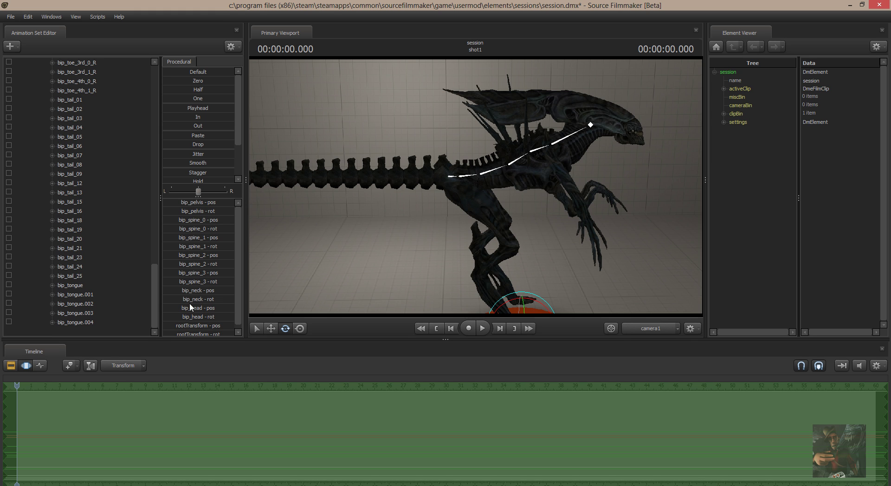
pyautogui.moveTo(155, 297); pyautogui.dragTo(144, 82)
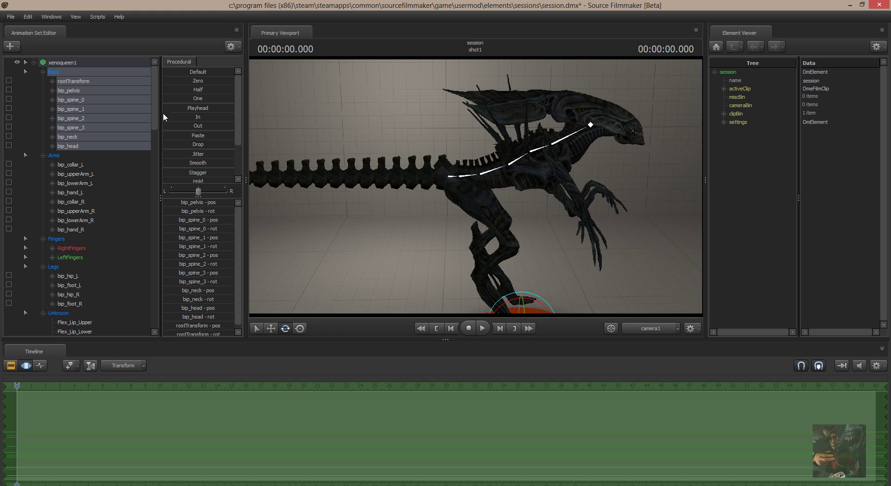
pyautogui.moveTo(154, 101); pyautogui.dragTo(151, 307)
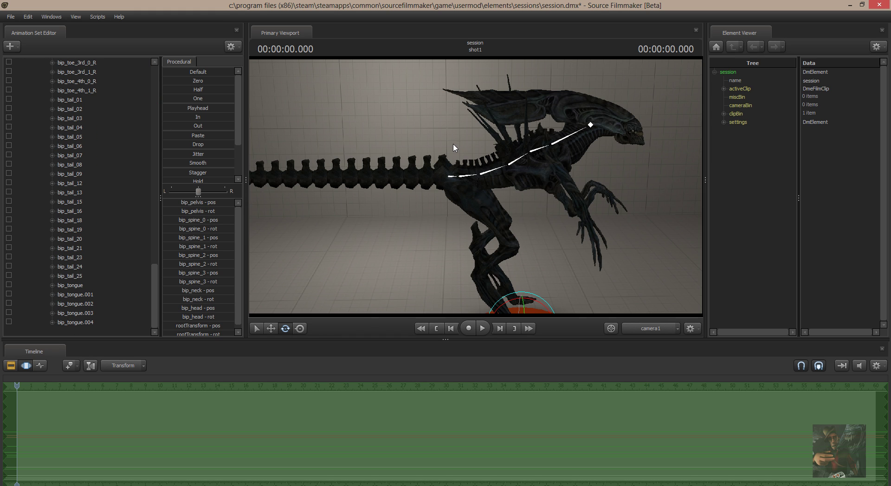
# Switch to the Notepad++ window showing sfm_defaultanimationgroups.txt
pyautogui.hotkey('alt', 'Tab')
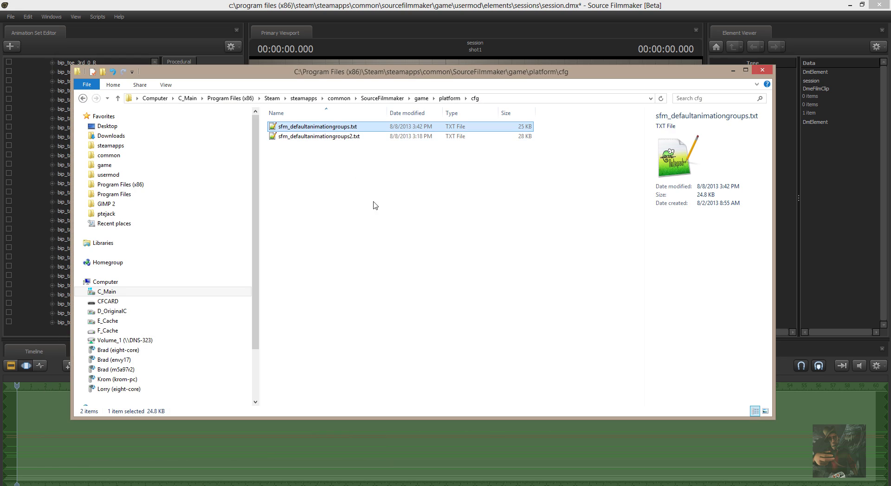
pyautogui.hotkey('alt', 'Tab')
pyautogui.hotkey('alt', 'Tab')
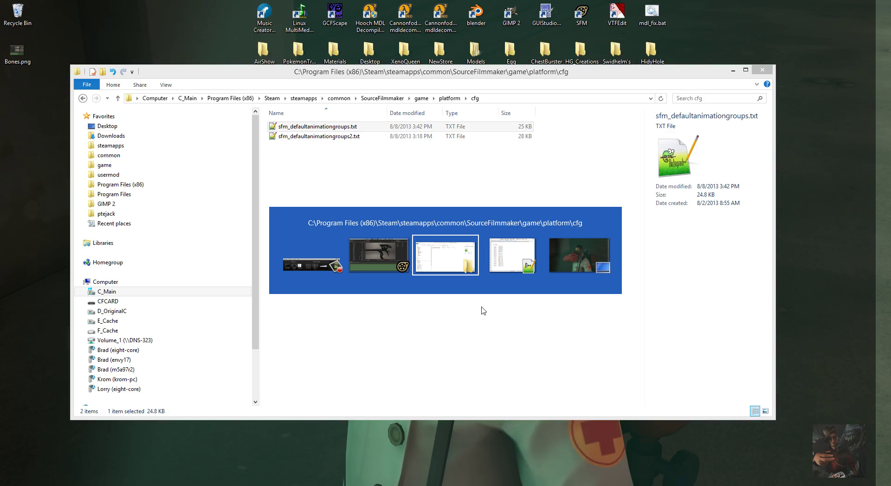
pyautogui.hotkey('alt', 'Tab')
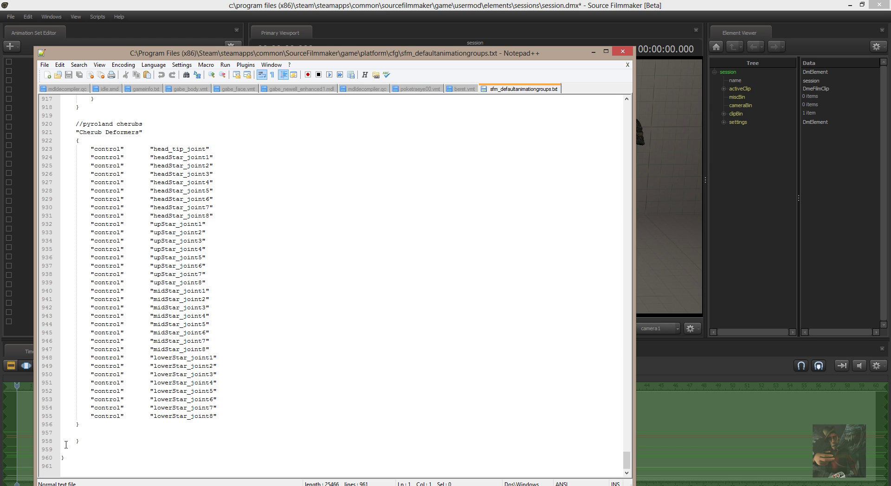
# Examine the brace structure of the file, comparing the opening brace below groupFile with the closing braces after the Cherub Deformers group
pyautogui.moveTo(626, 460); pyautogui.dragTo(627, 100)
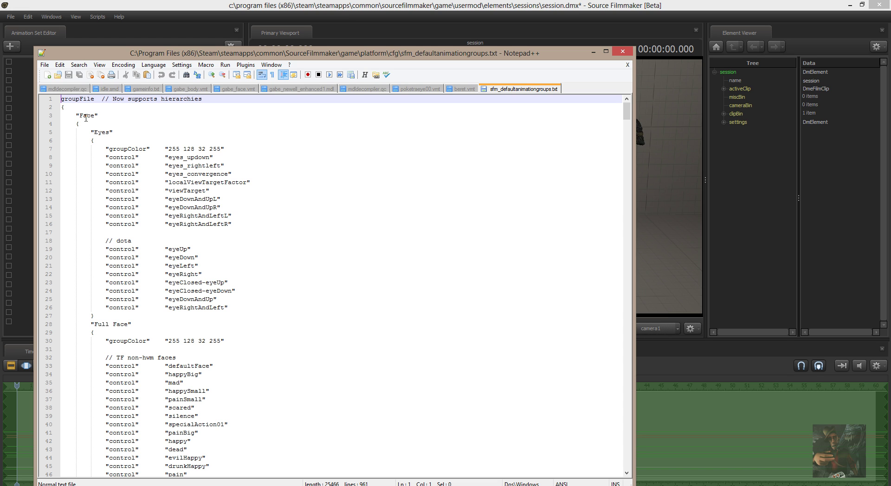
pyautogui.scroll(-20, 133, 389)
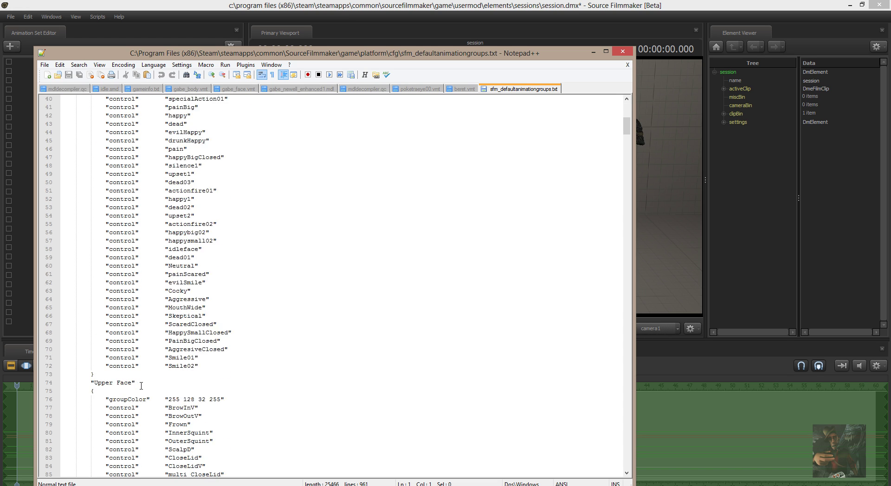
pyautogui.moveTo(626, 144); pyautogui.dragTo(639, 467)
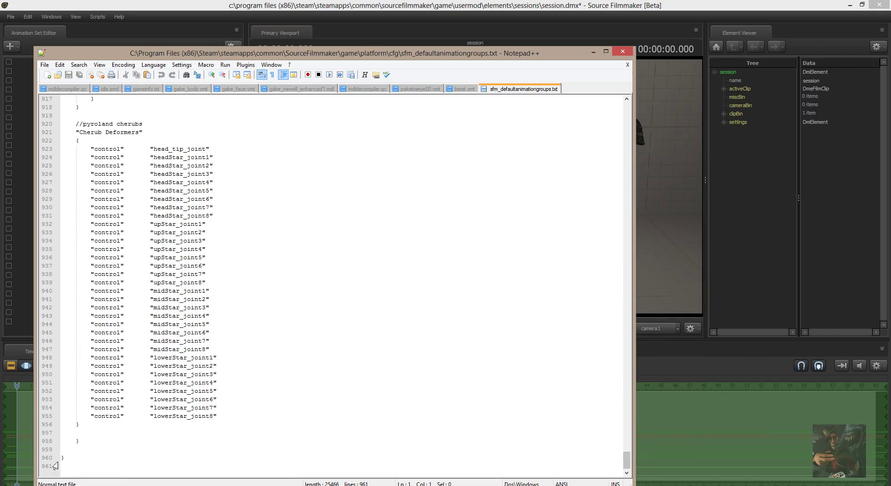
pyautogui.click(78, 425)
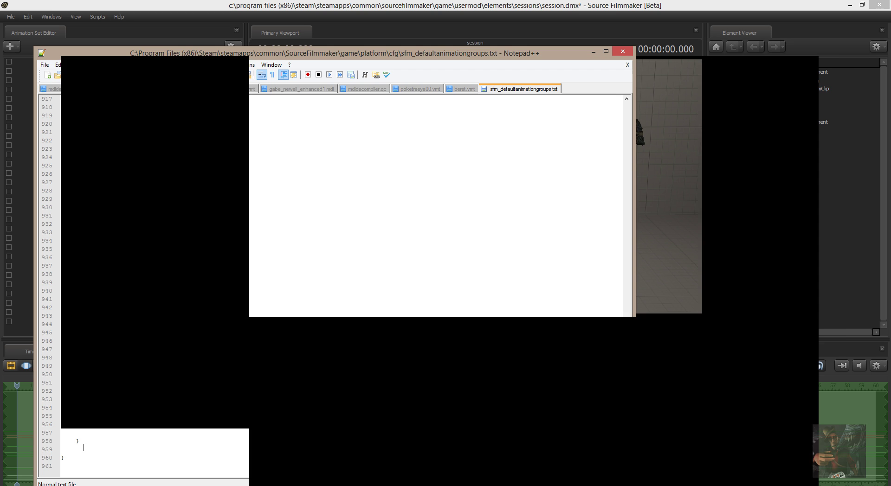
pyautogui.click(84, 445)
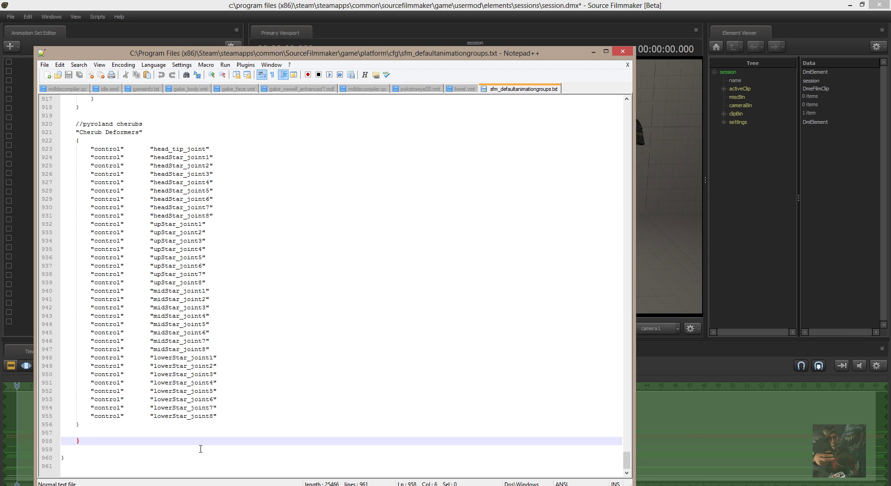
pyautogui.moveTo(625, 459); pyautogui.dragTo(622, 114)
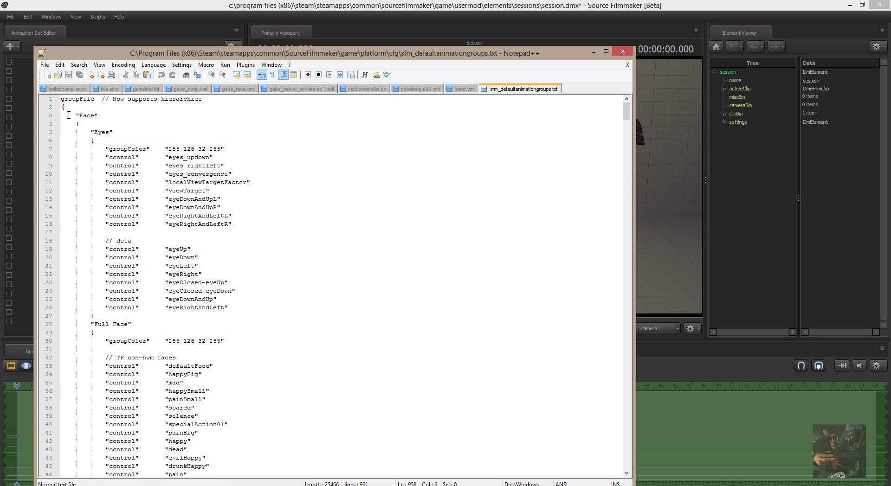
pyautogui.moveTo(626, 116); pyautogui.dragTo(637, 468)
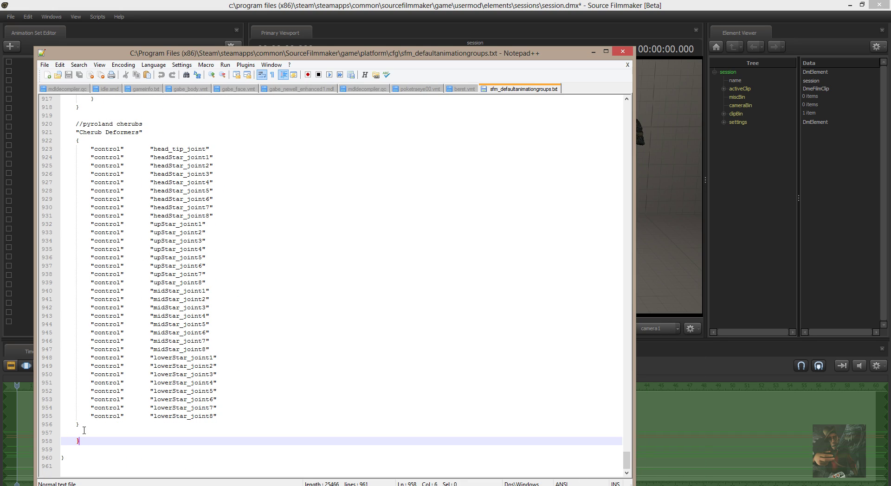
# Add the comment //xenoQueen on the blank line after the Cherub Deformers group, followed by a new line
pyautogui.press('Up')
pyautogui.press('Up')
pyautogui.press('Down')
pyautogui.press('Down')
pyautogui.press('Up')
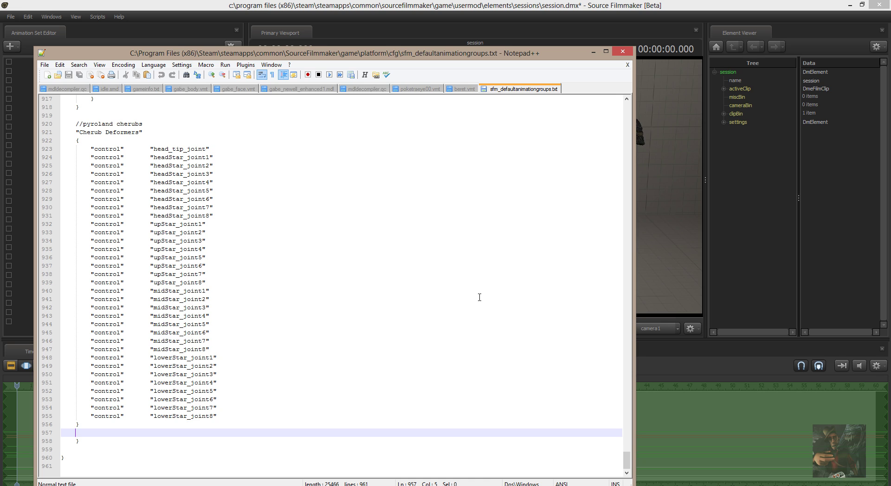
pyautogui.write('//')
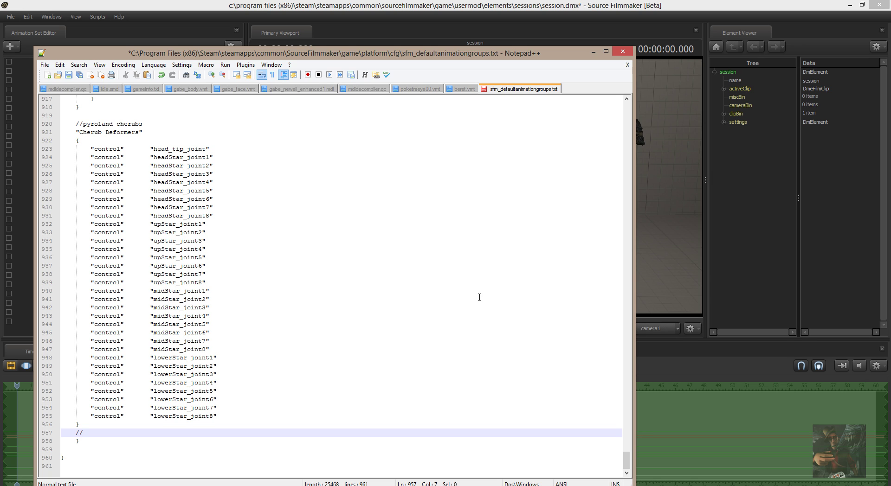
pyautogui.write('xenoQueen')
pyautogui.press('Return')
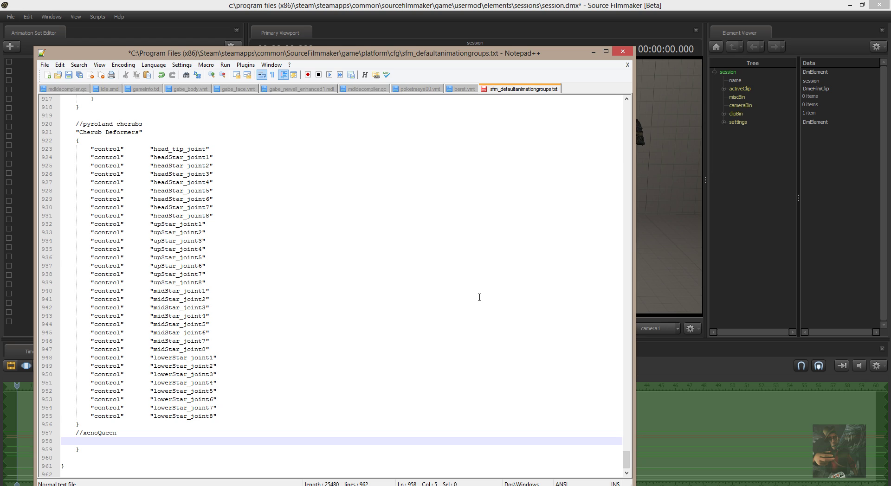
# Start a new group named "Tail" below the xenoQueen comment, with its opening brace on its own line
pyautogui.write('"Tail"')
pyautogui.press('Return')
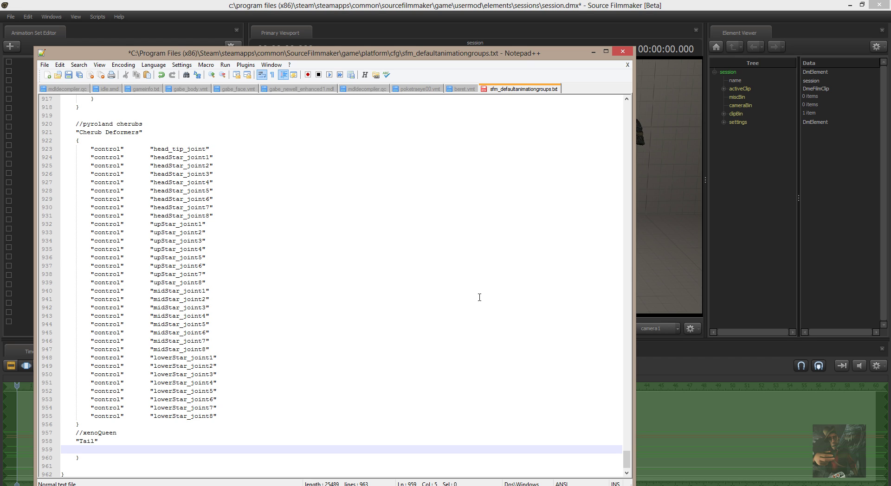
pyautogui.write('{')
pyautogui.press('Return')
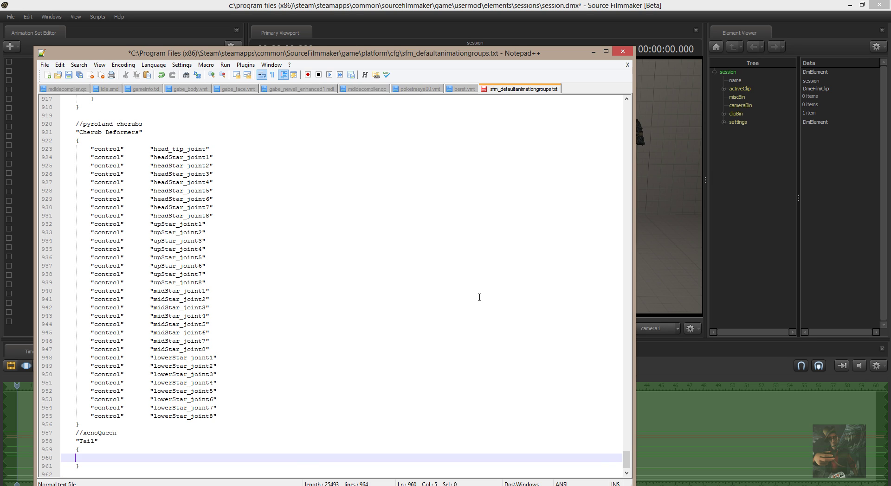
# Copy the "head_tip_joint" control line from the Cherub Deformers group into the Tail group, below its opening brace
pyautogui.press('Up')
pyautogui.press('Up')
pyautogui.press('Up')
pyautogui.press('Up')
pyautogui.press('Up')
pyautogui.press('Up')
pyautogui.press('Up')
pyautogui.press('Up')
pyautogui.press('Up')
pyautogui.press('Up')
pyautogui.press('Up')
pyautogui.press('Up')
pyautogui.press('Up')
pyautogui.press('Up')
pyautogui.press('Up')
pyautogui.press('Up')
pyautogui.press('Up')
pyautogui.press('Up')
pyautogui.press('Up')
pyautogui.press('Up')
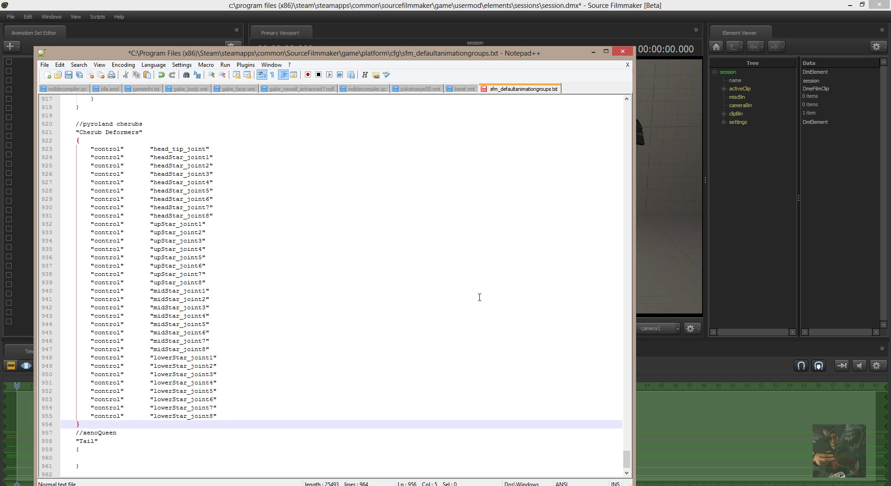
pyautogui.press('Up')
pyautogui.press('Up')
pyautogui.press('Up')
pyautogui.press('Up')
pyautogui.press('Up')
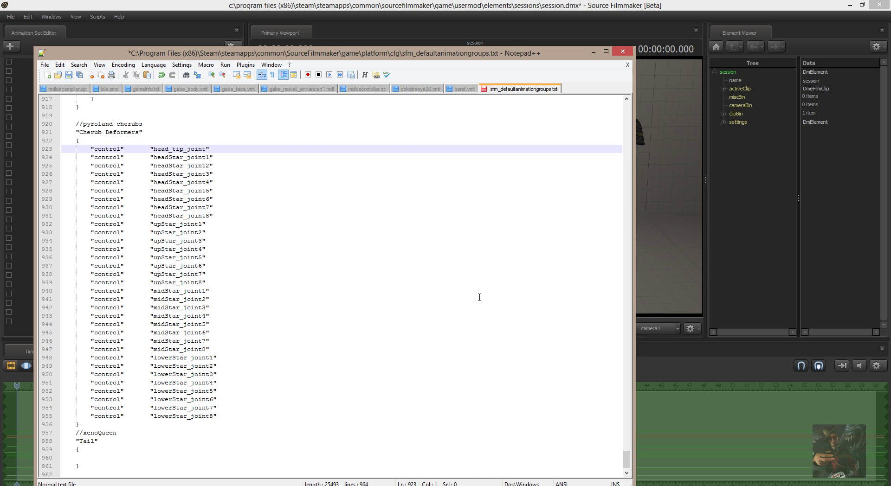
pyautogui.hotkey('shift', 'Down')
pyautogui.hotkey('shift', 'Down')
pyautogui.hotkey('shift', 'Down')
pyautogui.hotkey('shift', 'Down')
pyautogui.hotkey('shift', 'Down')
pyautogui.hotkey('shift', 'Down')
pyautogui.hotkey('shift', 'Down')
pyautogui.hotkey('shift', 'Down')
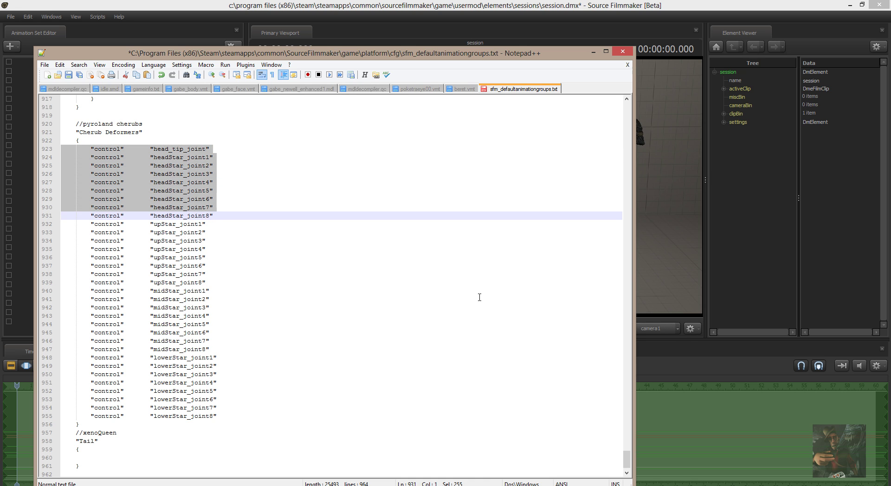
pyautogui.hotkey('shift', 'Down')
pyautogui.hotkey('shift', 'Down')
pyautogui.hotkey('shift', 'Down')
pyautogui.hotkey('shift', 'Down')
pyautogui.hotkey('shift', 'Down')
pyautogui.hotkey('shift', 'Down')
pyautogui.hotkey('shift', 'Down')
pyautogui.hotkey('shift', 'Down')
pyautogui.hotkey('shift', 'Down')
pyautogui.hotkey('shift', 'Down')
pyautogui.hotkey('shift', 'Down')
pyautogui.hotkey('shift', 'Up')
pyautogui.hotkey('shift', 'Up')
pyautogui.hotkey('shift', 'Up')
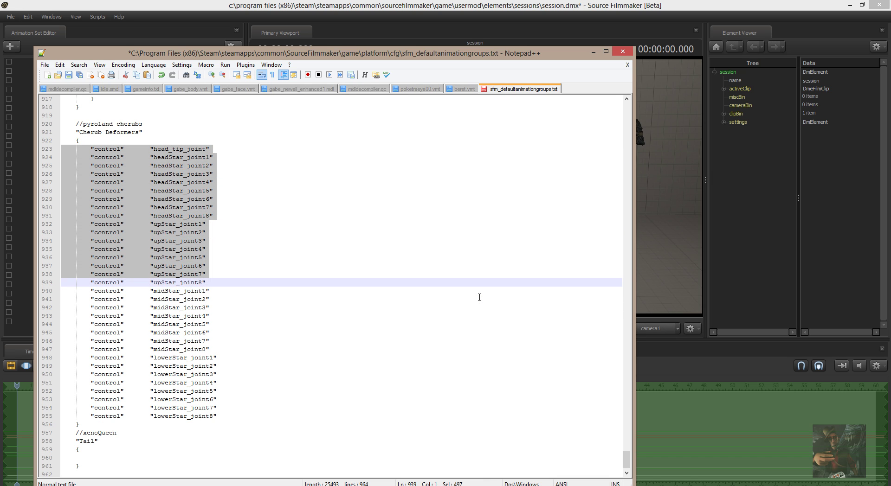
pyautogui.hotkey('shift', 'Up')
pyautogui.hotkey('shift', 'Up')
pyautogui.hotkey('shift', 'Up')
pyautogui.hotkey('shift', 'Up')
pyautogui.hotkey('shift', 'Up')
pyautogui.hotkey('shift', 'Up')
pyautogui.hotkey('shift', 'Up')
pyautogui.hotkey('shift', 'Up')
pyautogui.hotkey('shift', 'Up')
pyautogui.hotkey('shift', 'Up')
pyautogui.hotkey('shift', 'Up')
pyautogui.hotkey('shift', 'Up')
pyautogui.hotkey('shift', 'Up')
pyautogui.hotkey('shift', 'Up')
pyautogui.hotkey('shift', 'Up')
pyautogui.hotkey('ctrl', 'c')
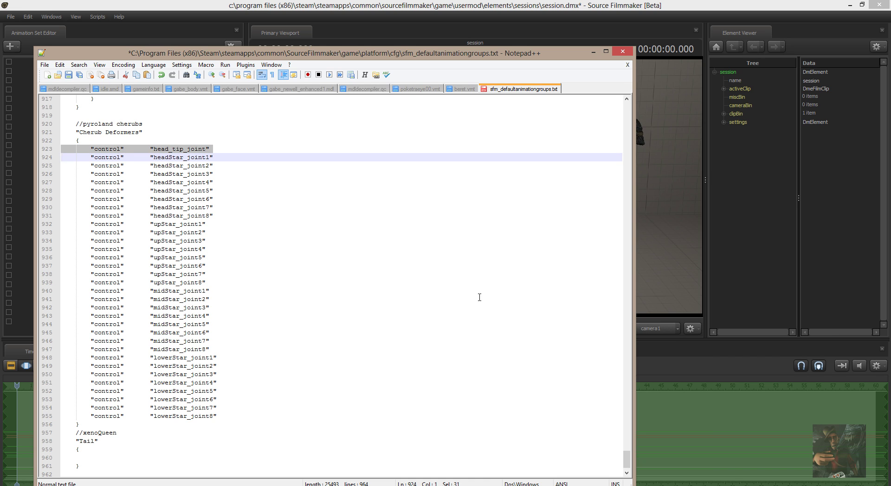
pyautogui.press('Down')
pyautogui.press('Down')
pyautogui.press('Down')
pyautogui.press('Down')
pyautogui.press('Down')
pyautogui.press('Down')
pyautogui.press('Down')
pyautogui.press('Down')
pyautogui.press('Down')
pyautogui.press('Down')
pyautogui.press('Down')
pyautogui.press('Down')
pyautogui.press('Down')
pyautogui.press('Down')
pyautogui.press('Down')
pyautogui.press('Down')
pyautogui.press('Down')
pyautogui.press('Down')
pyautogui.press('Down')
pyautogui.press('Down')
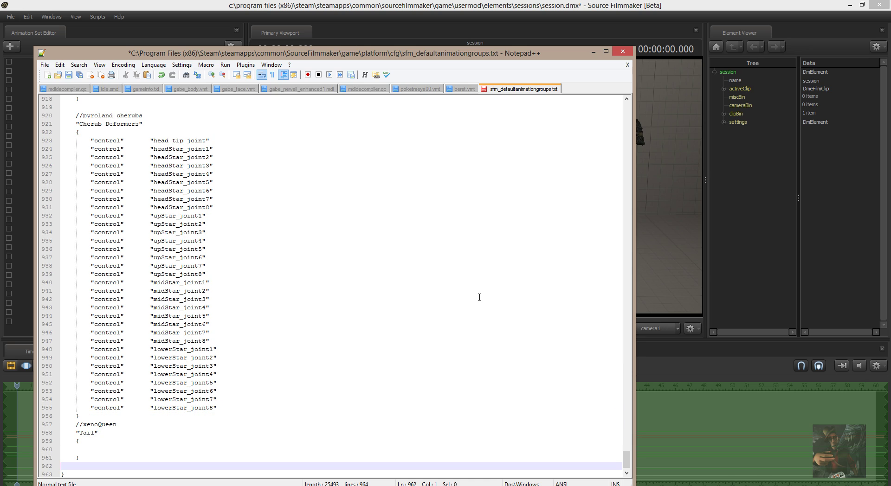
pyautogui.press('Up')
pyautogui.press('Up')
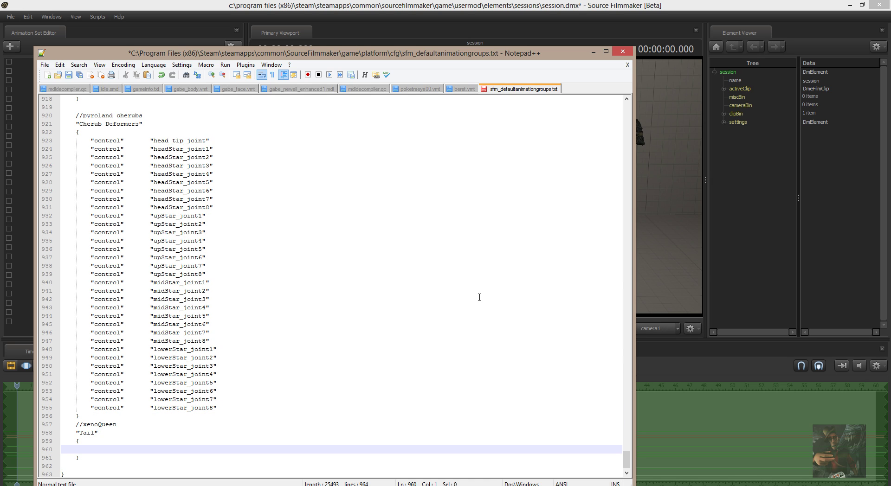
pyautogui.hotkey('ctrl', 'v')
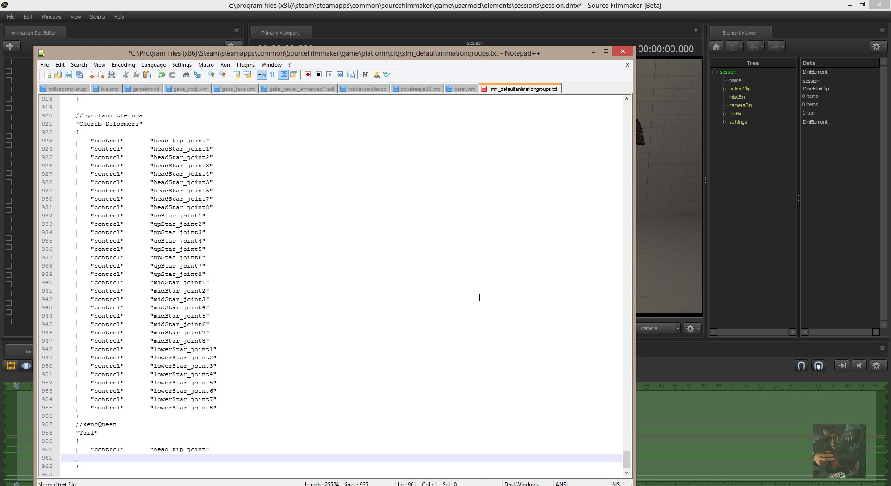
# Close the Tail group with a closing brace below its control line and check the brace pairing
pyautogui.write('}')
pyautogui.press('Up')
pyautogui.press('Up')
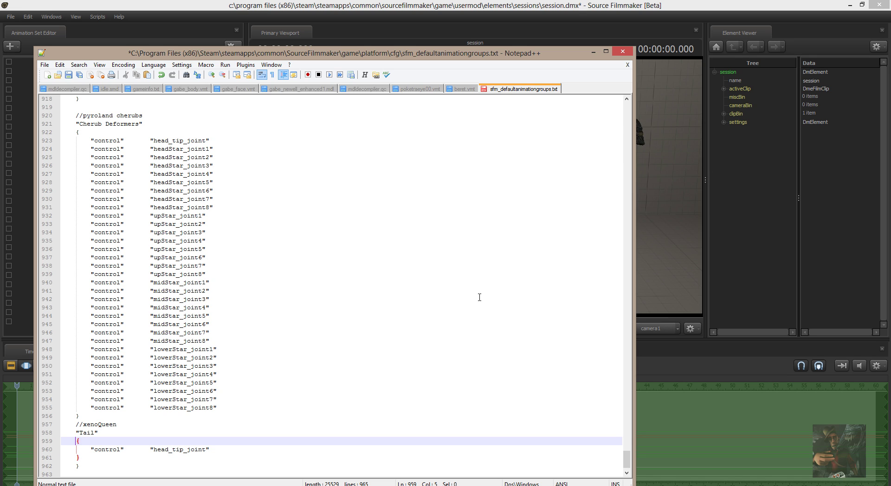
pyautogui.press('Down')
pyautogui.press('Down')
pyautogui.press('Up')
pyautogui.press('Up')
pyautogui.press('Down')
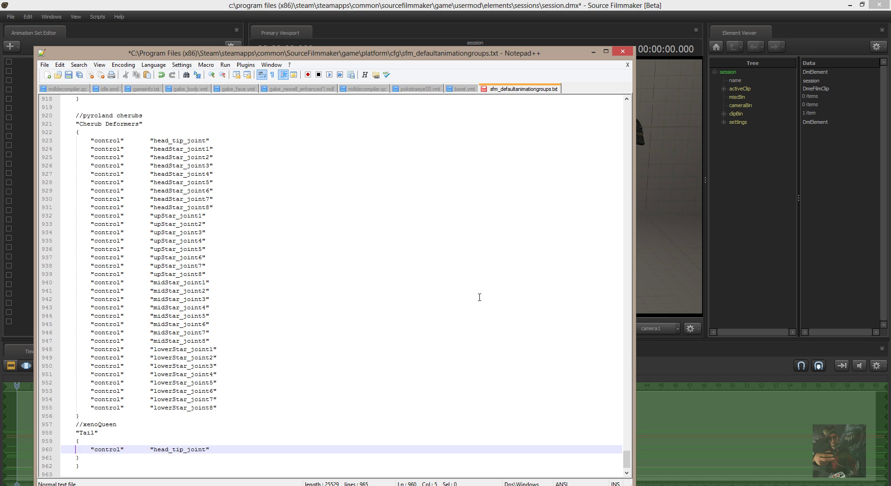
# Move the Notepad++ window clear of the bone list and rename the Tail group's control to bip_tail_01
pyautogui.press('Right')
pyautogui.press('Right')
pyautogui.moveTo(308, 50); pyautogui.dragTo(482, 6)
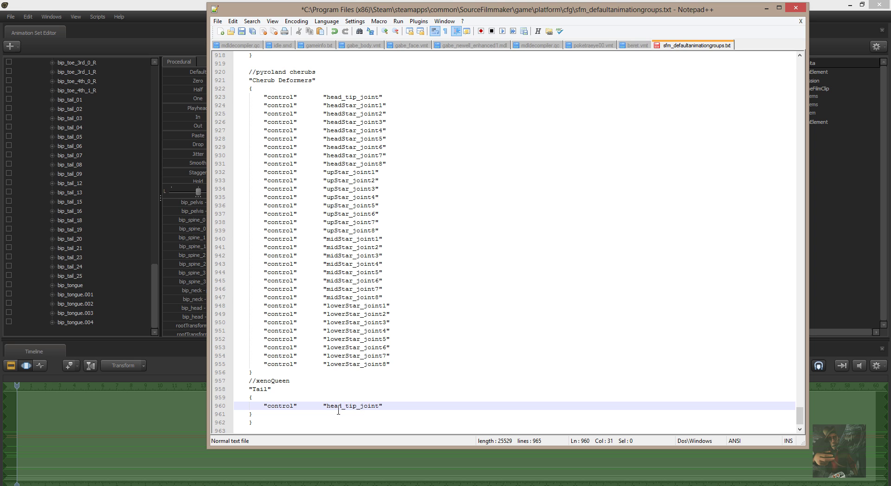
pyautogui.moveTo(327, 406); pyautogui.dragTo(378, 407)
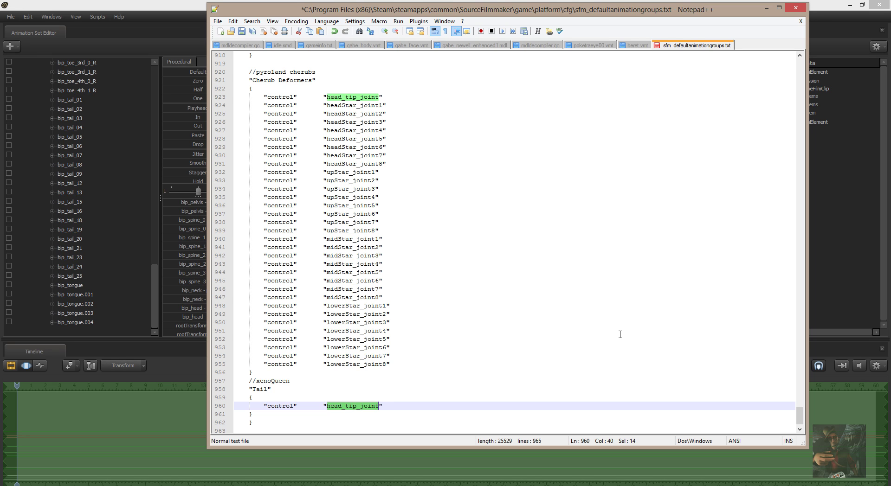
pyautogui.write('bip')
pyautogui.write('_tail')
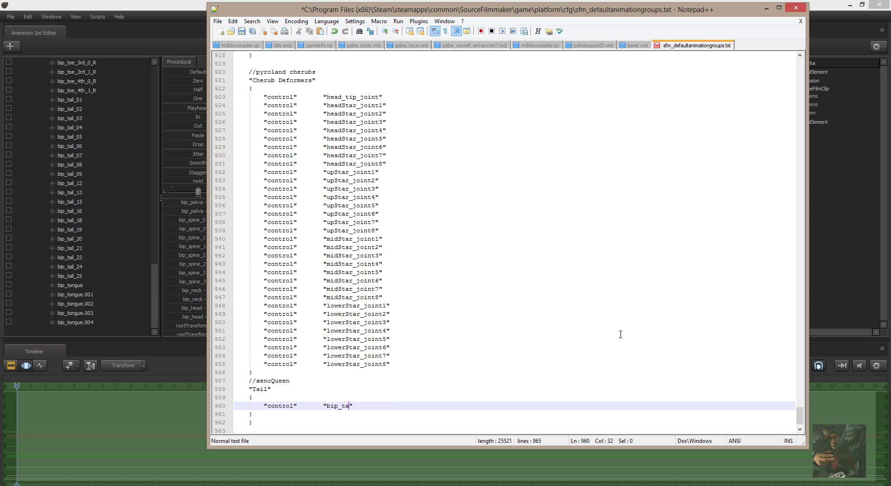
pyautogui.write('_01')
# Duplicate the "bip_tail_01" control line inside the Tail group's braces until the group holds 25 control lines
pyautogui.press('Up')
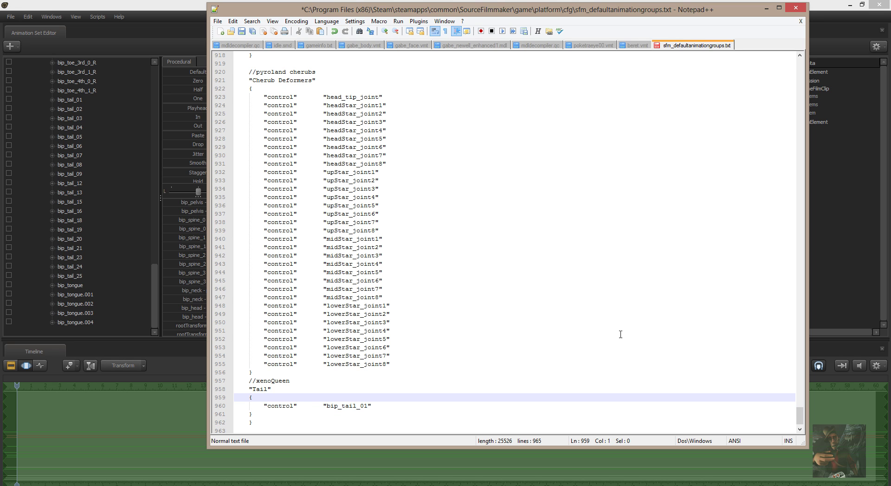
pyautogui.press('Down')
pyautogui.press('Home')
pyautogui.hotkey('shift', 'Down')
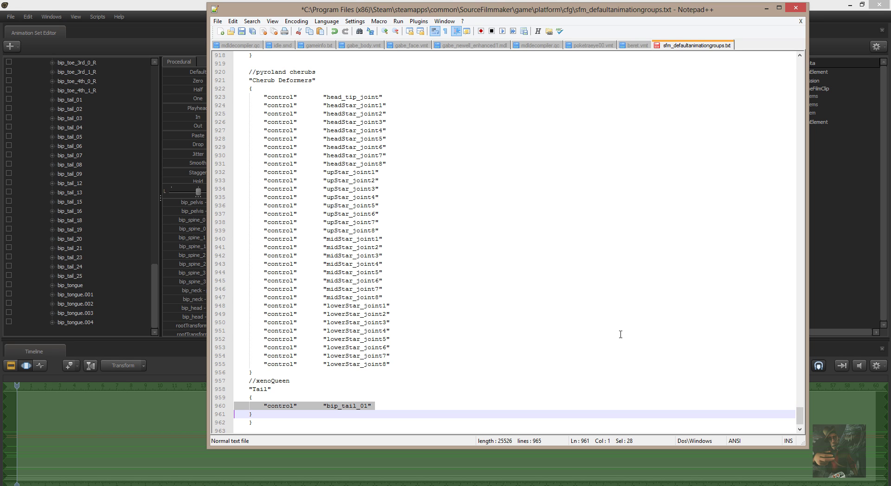
pyautogui.press('Right')
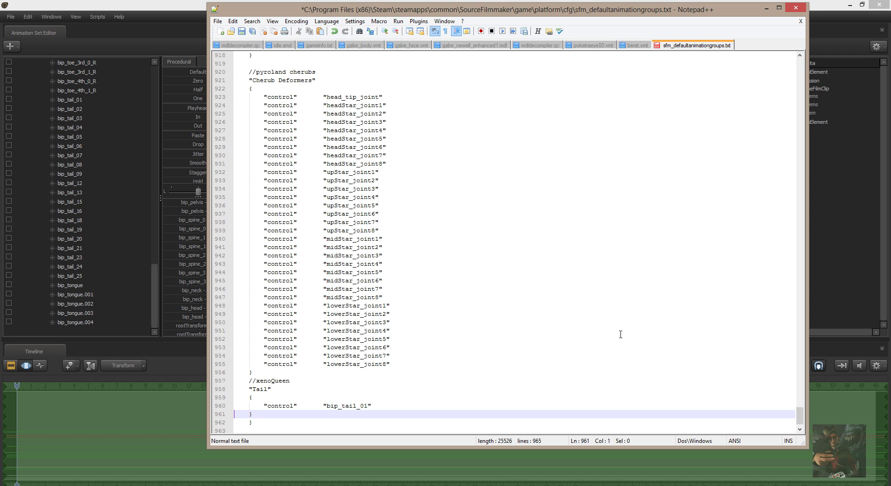
pyautogui.hotkey('ctrl', 'v')
pyautogui.hotkey('ctrl', 'v')
pyautogui.hotkey('ctrl', 'v')
pyautogui.hotkey('ctrl', 'v')
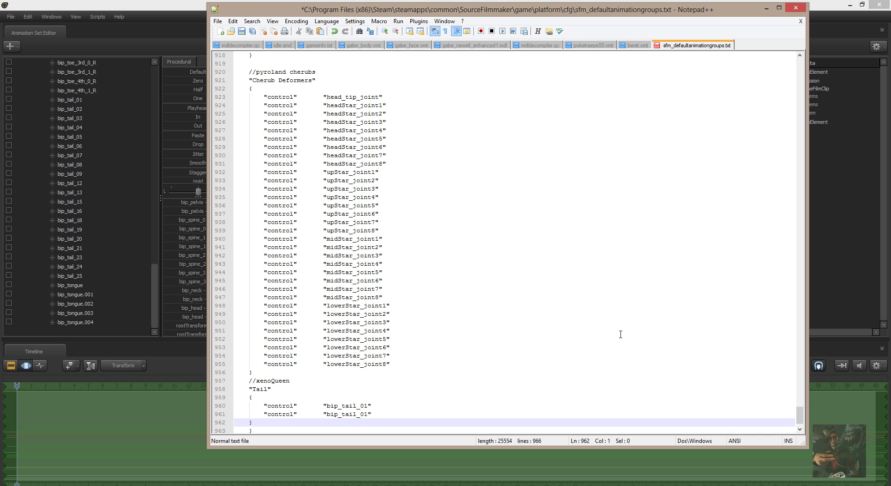
pyautogui.hotkey('ctrl', 'v')
pyautogui.hotkey('ctrl', 'v')
pyautogui.hotkey('ctrl', 'v')
pyautogui.hotkey('ctrl', 'v')
pyautogui.hotkey('ctrl', 'v')
pyautogui.hotkey('ctrl', 'v')
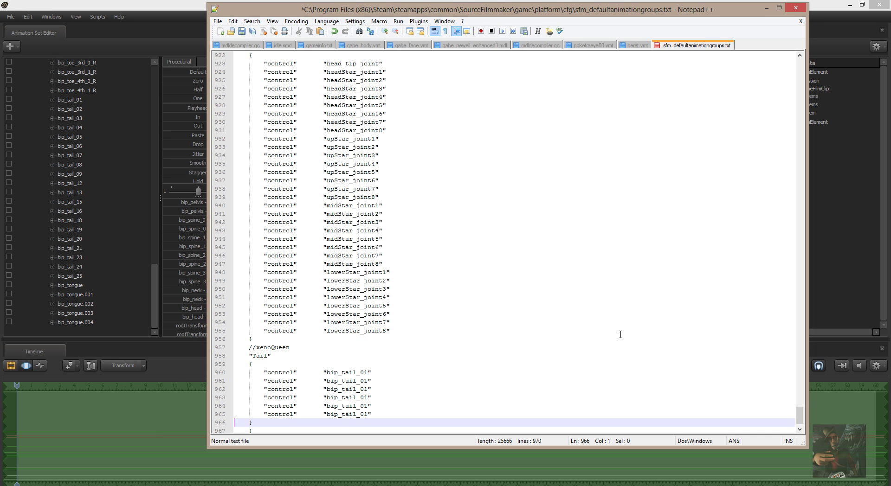
pyautogui.hotkey('ctrl', 'v')
pyautogui.hotkey('ctrl', 'v')
pyautogui.hotkey('ctrl', 'v')
pyautogui.hotkey('ctrl', 'v')
pyautogui.hotkey('ctrl', 'v')
pyautogui.hotkey('ctrl', 'v')
pyautogui.hotkey('ctrl', 'v')
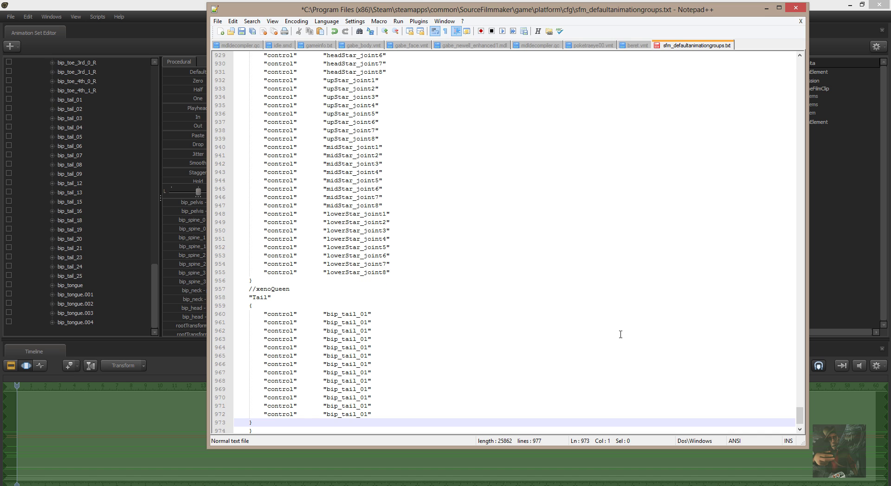
pyautogui.hotkey('ctrl', 'v')
pyautogui.hotkey('ctrl', 'v')
pyautogui.hotkey('ctrl', 'v')
pyautogui.hotkey('ctrl', 'v')
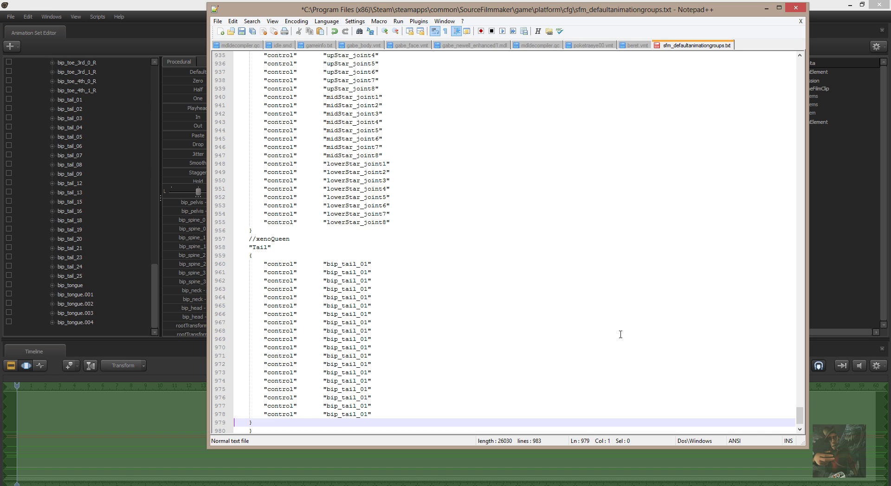
pyautogui.hotkey('ctrl', 'v')
pyautogui.hotkey('ctrl', 'v')
pyautogui.hotkey('ctrl', 'v')
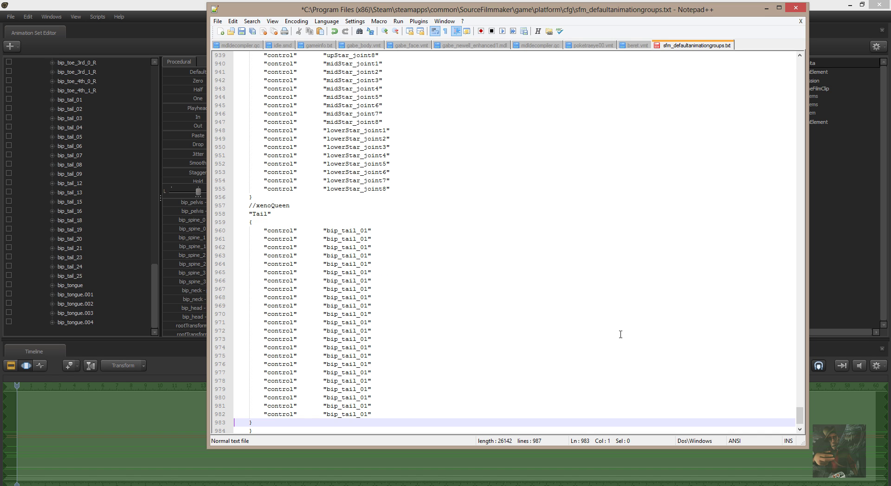
# Renumber the second, third and fourth control lines of the Tail group to bip_tail_02, bip_tail_03 and bip_tail_04
pyautogui.press('Up')
pyautogui.press('Up')
pyautogui.press('Up')
pyautogui.press('Up')
pyautogui.press('Up')
pyautogui.press('Up')
pyautogui.press('Up')
pyautogui.press('Up')
pyautogui.press('Up')
pyautogui.press('Up')
pyautogui.press('Up')
pyautogui.press('Up')
pyautogui.press('Up')
pyautogui.press('Up')
pyautogui.press('Up')
pyautogui.press('Up')
pyautogui.press('Up')
pyautogui.press('Up')
pyautogui.press('Up')
pyautogui.press('Up')
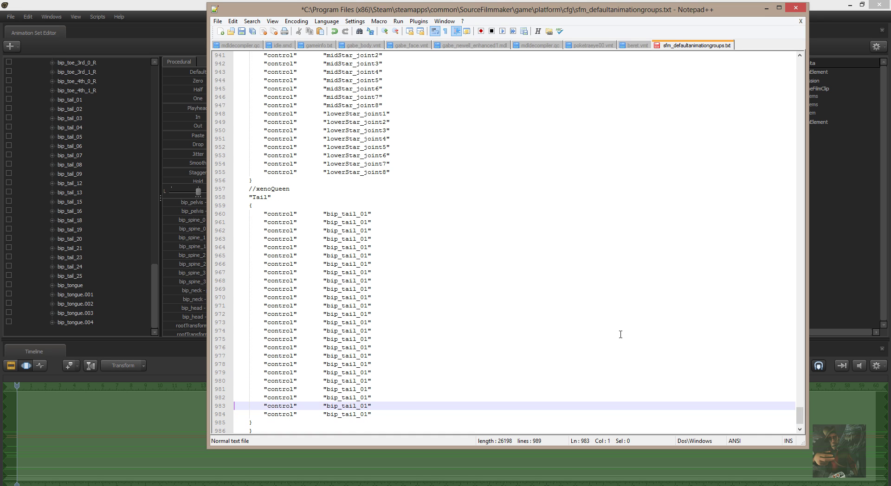
pyautogui.hotkey('ctrl', 'Right')
pyautogui.hotkey('ctrl', 'Right')
pyautogui.hotkey('ctrl', 'Right')
pyautogui.hotkey('ctrl', 'Right')
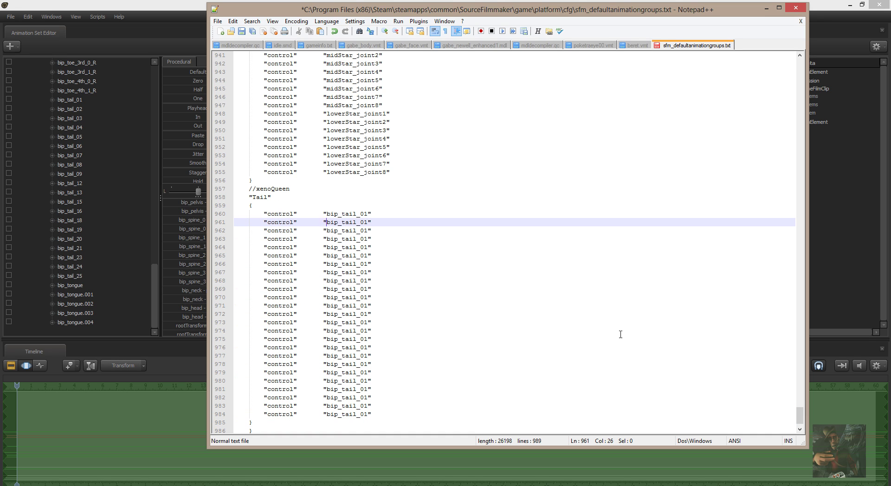
pyautogui.hotkey('shift', 'Right')
pyautogui.hotkey('shift', 'Right')
pyautogui.write('02')
pyautogui.press('Down')
pyautogui.hotkey('shift', 'Left')
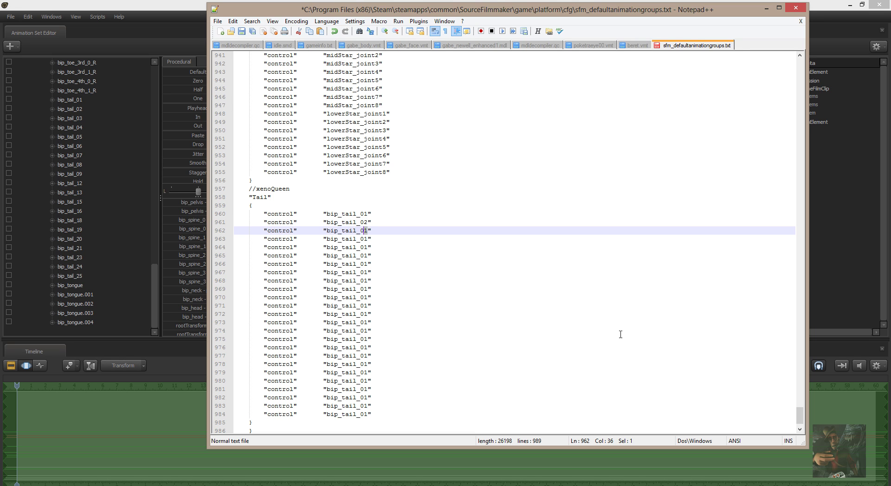
pyautogui.write('3')
pyautogui.press('Down')
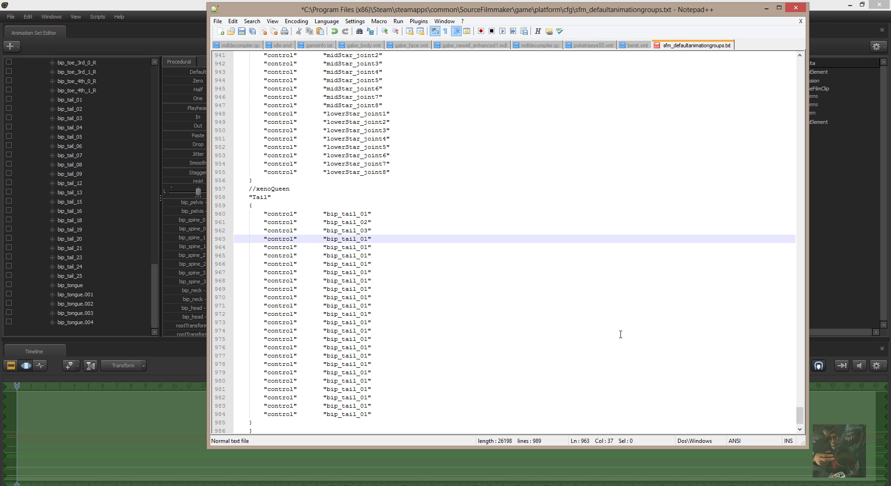
pyautogui.hotkey('shift', 'Left')
pyautogui.write('4')
pyautogui.press('Down')
# Renumber the next five control lines in the Tail group sequentially from bip_tail_05 to bip_tail_09
pyautogui.hotkey('shift', 'Left')
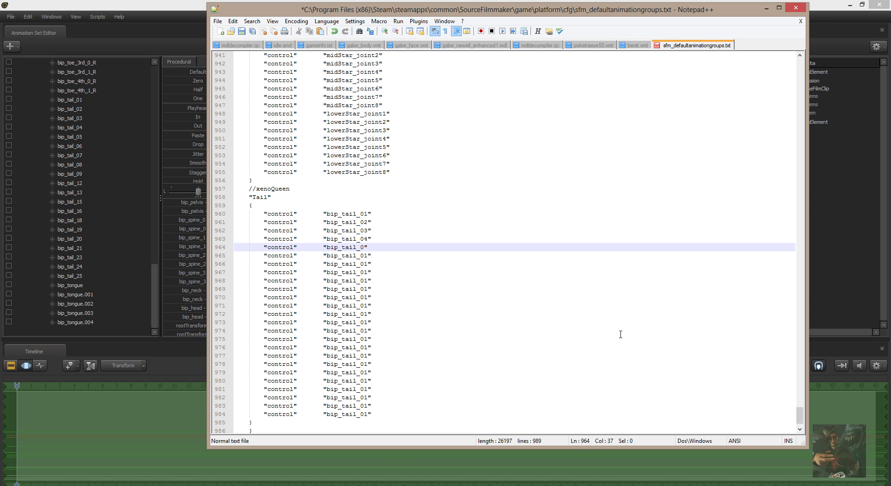
pyautogui.write('5')
pyautogui.press('Down')
pyautogui.hotkey('shift', 'Left')
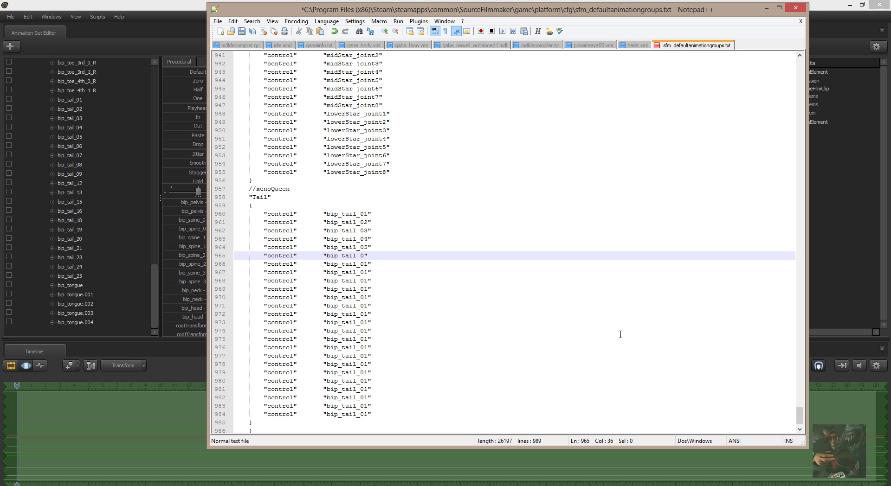
pyautogui.write('6')
pyautogui.press('Down')
pyautogui.press('BackSpace')
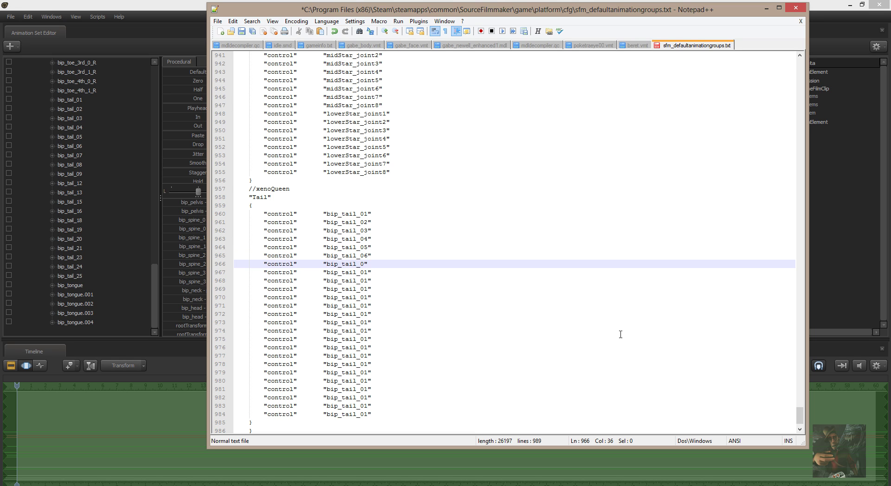
pyautogui.write('7')
pyautogui.press('Down')
pyautogui.press('BackSpace')
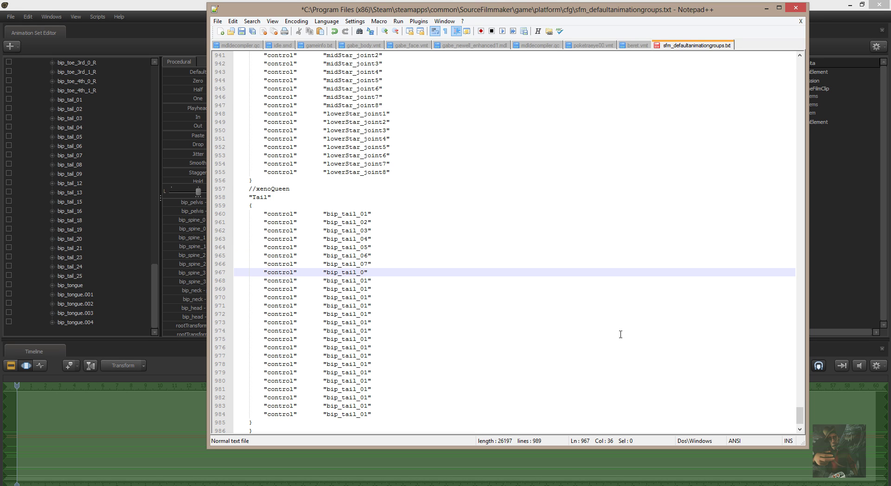
pyautogui.write('8')
pyautogui.press('Down')
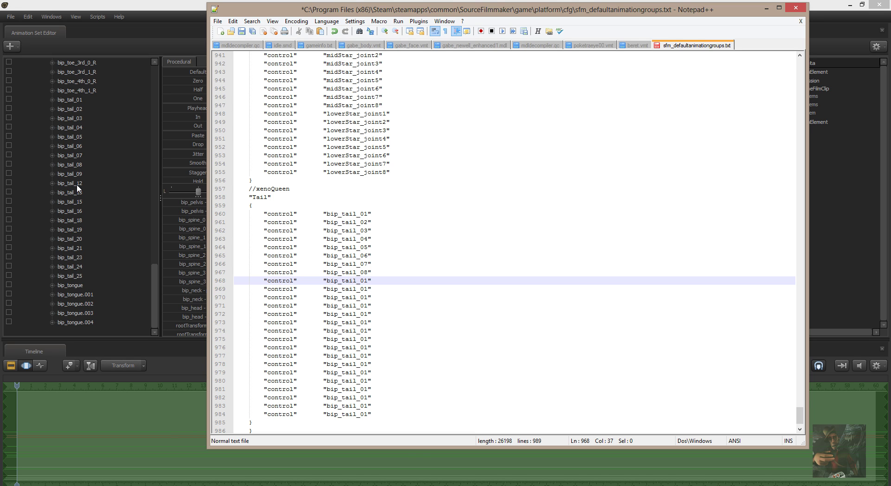
pyautogui.press('BackSpace')
pyautogui.write('9')
pyautogui.press('Down')
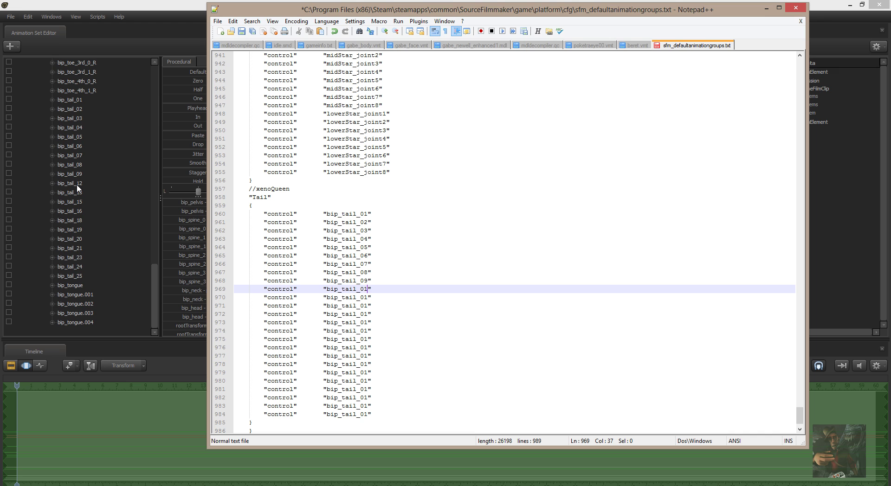
# Change the three control lines below bip_tail_09 to bip_tail_10, bip_tail_11 and bip_tail_12
pyautogui.hotkey('shift', 'Left')
pyautogui.hotkey('shift', 'Left')
pyautogui.write('10')
pyautogui.press('Down')
pyautogui.hotkey('shift', 'Left')
pyautogui.hotkey('shift', 'Left')
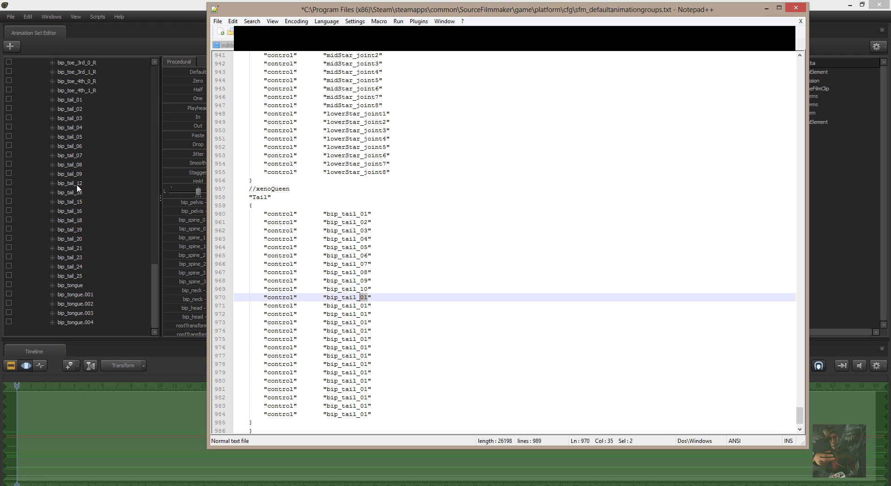
pyautogui.write('10')
pyautogui.hotkey('shift', 'Left')
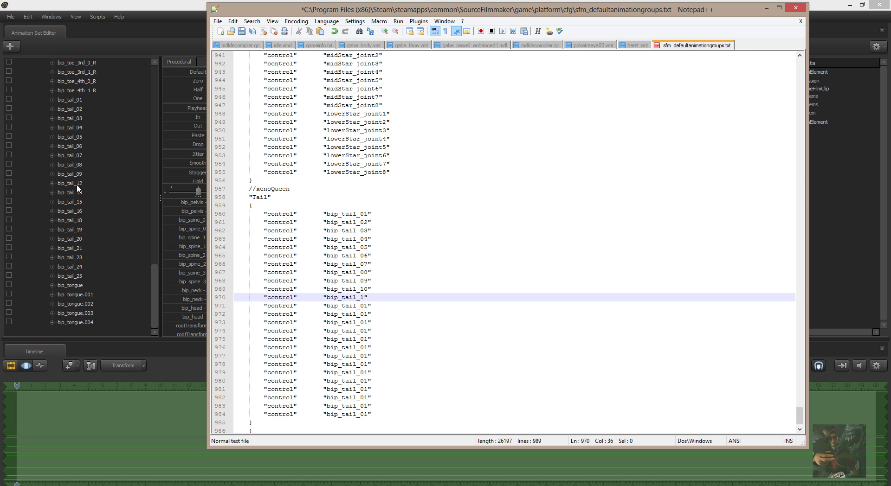
pyautogui.write('1')
pyautogui.press('Down')
pyautogui.hotkey('shift', 'Left')
pyautogui.hotkey('shift', 'Left')
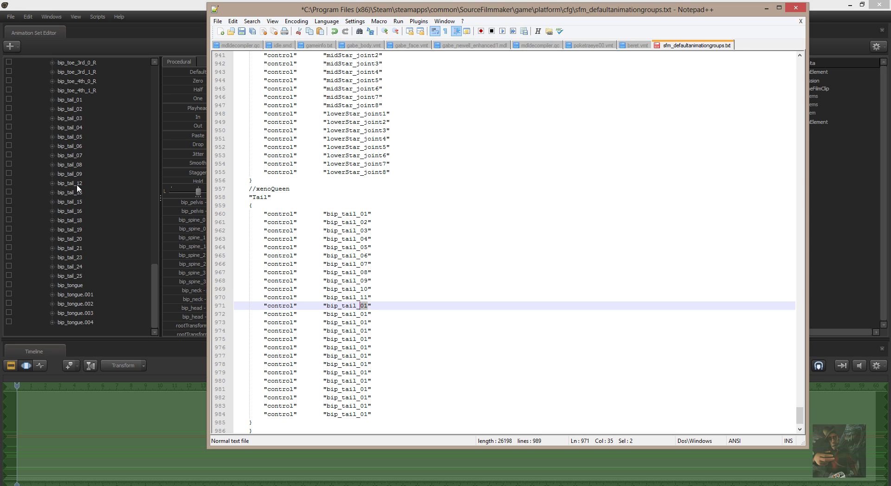
pyautogui.write('12')
pyautogui.press('Down')
# Change the three control lines below bip_tail_12 to bip_tail_13, bip_tail_14 and bip_tail_15
pyautogui.hotkey('shift', 'Left')
pyautogui.hotkey('shift', 'Left')
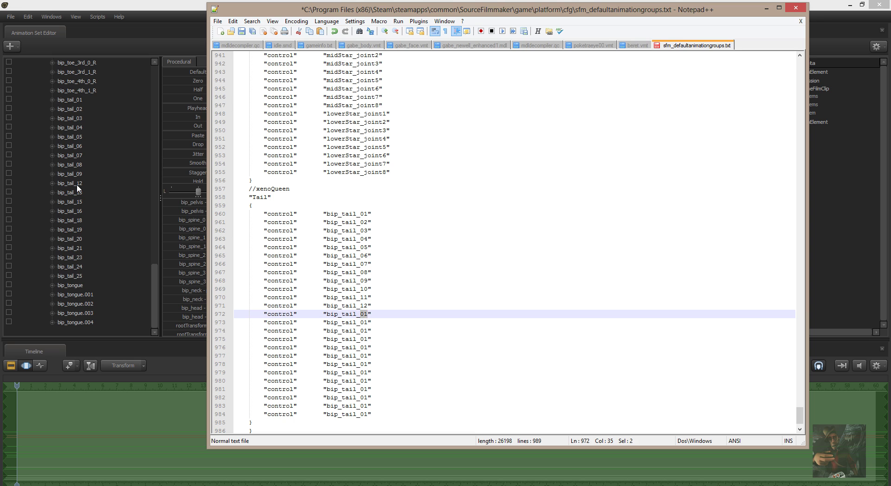
pyautogui.write('13')
pyautogui.press('Down')
pyautogui.hotkey('shift', 'Left')
pyautogui.hotkey('shift', 'Left')
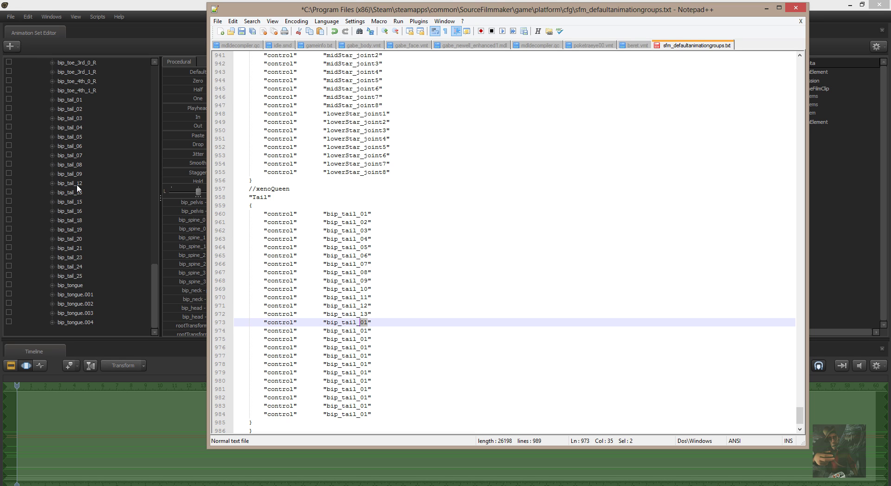
pyautogui.write('14')
pyautogui.press('Down')
pyautogui.hotkey('shift', 'Left')
pyautogui.hotkey('shift', 'Left')
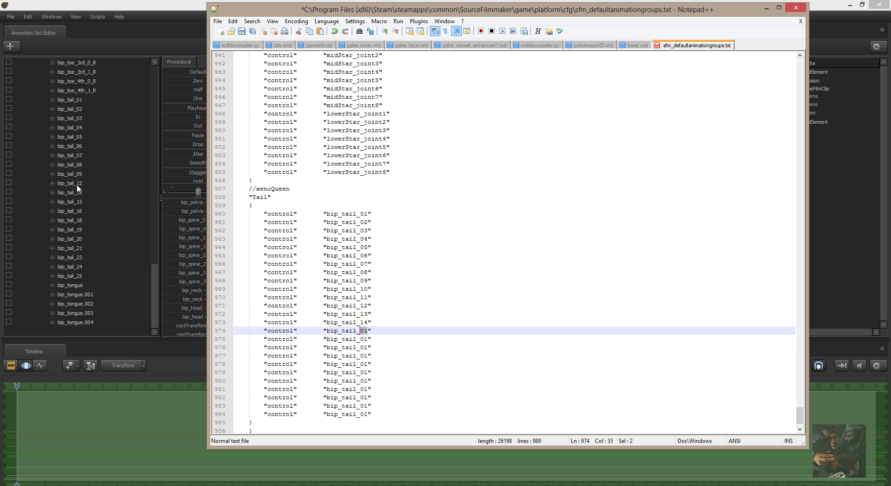
pyautogui.write('15')
pyautogui.press('Down')
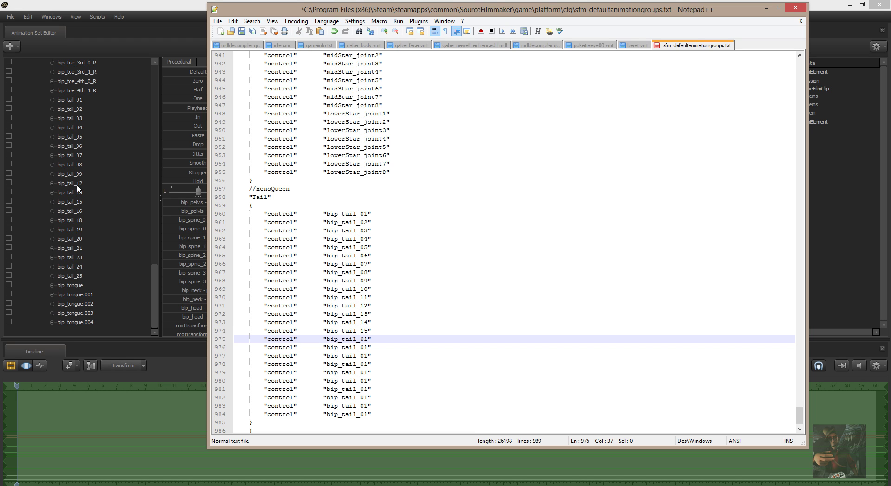
# Change the three control lines below bip_tail_15 to bip_tail_16, bip_tail_17 and bip_tail_18
pyautogui.hotkey('shift', 'Left')
pyautogui.hotkey('shift', 'Left')
pyautogui.write('16')
pyautogui.press('Down')
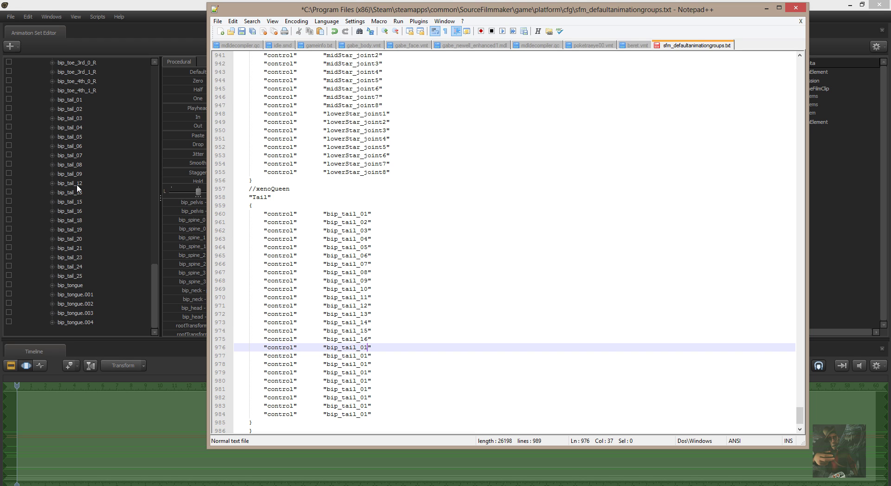
pyautogui.hotkey('shift', 'Left')
pyautogui.hotkey('shift', 'Left')
pyautogui.write('17')
pyautogui.press('Down')
pyautogui.hotkey('shift', 'Left')
pyautogui.hotkey('shift', 'Left')
pyautogui.write('18')
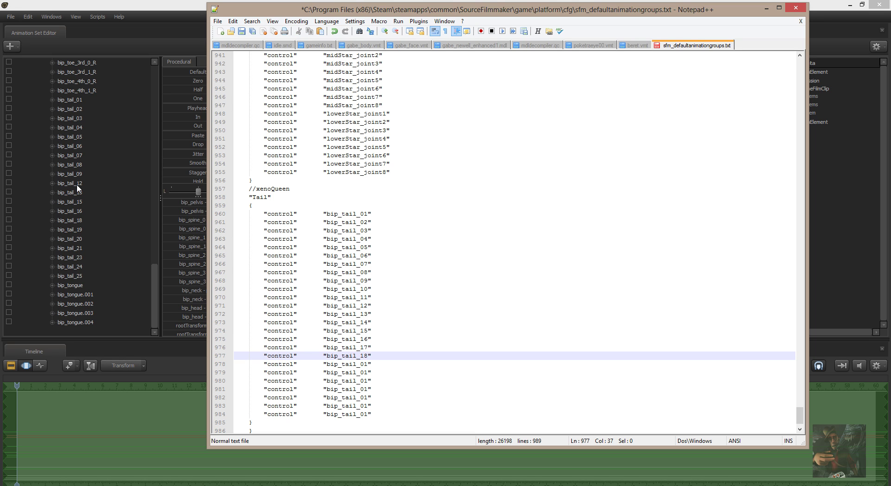
# Change the three control lines below bip_tail_18 to bip_tail_19, bip_tail_20 and bip_tail_21
pyautogui.press('Down')
pyautogui.hotkey('shift', 'Left')
pyautogui.hotkey('shift', 'Left')
pyautogui.write('19')
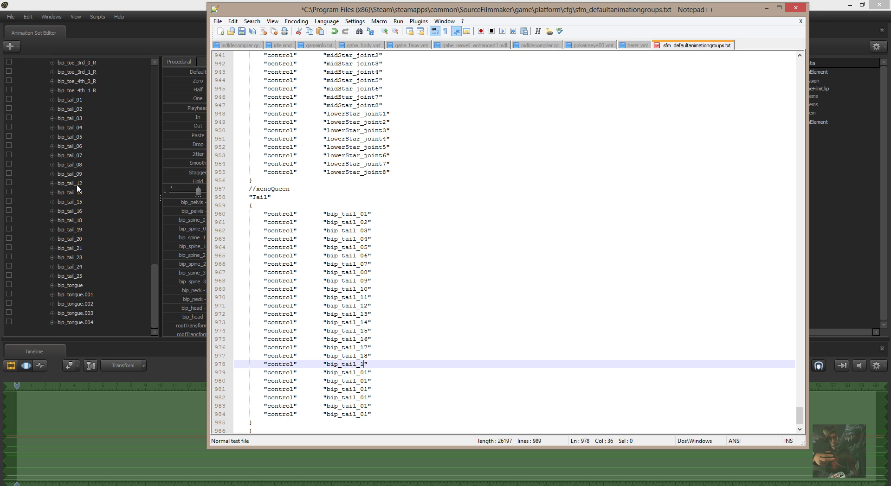
pyautogui.press('Down')
pyautogui.hotkey('shift', 'Left')
pyautogui.hotkey('shift', 'Left')
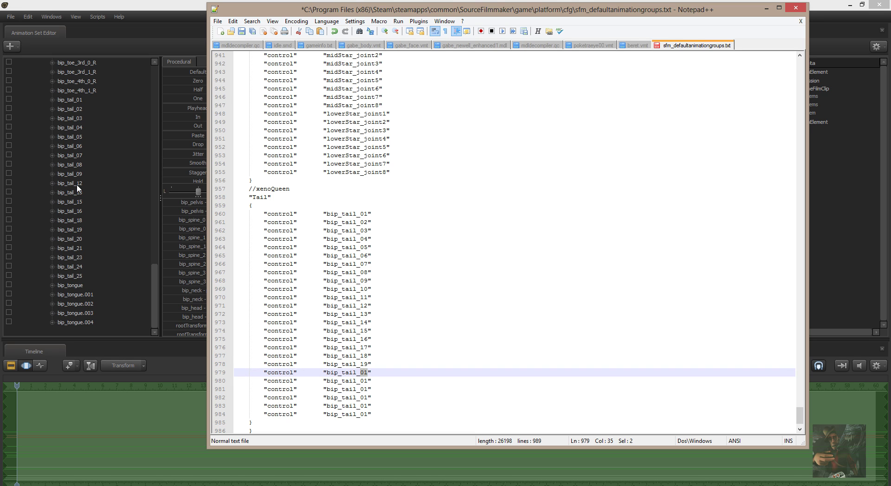
pyautogui.write('20')
pyautogui.press('Down')
pyautogui.hotkey('shift', 'Left')
pyautogui.hotkey('shift', 'Left')
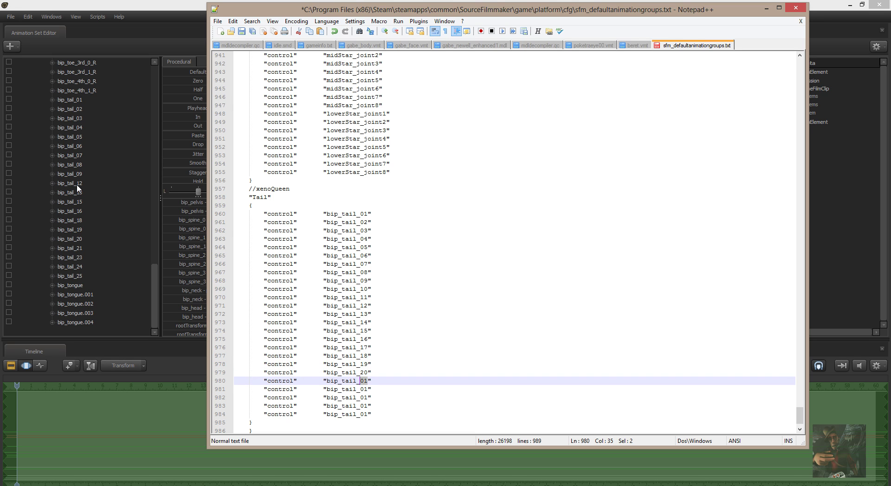
pyautogui.write('21')
pyautogui.press('Down')
# Change the three control lines below bip_tail_21 to bip_tail_22, bip_tail_23 and bip_tail_24
pyautogui.hotkey('shift', 'Left')
pyautogui.hotkey('shift', 'Left')
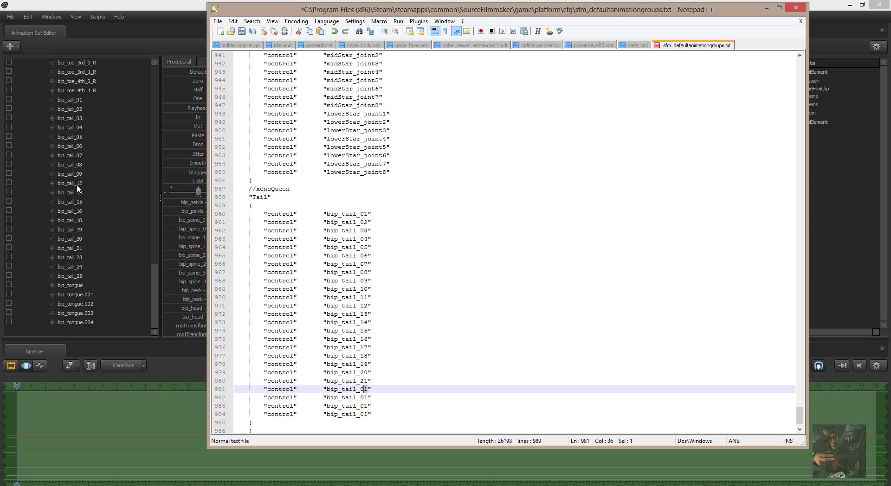
pyautogui.write('22')
pyautogui.press('Down')
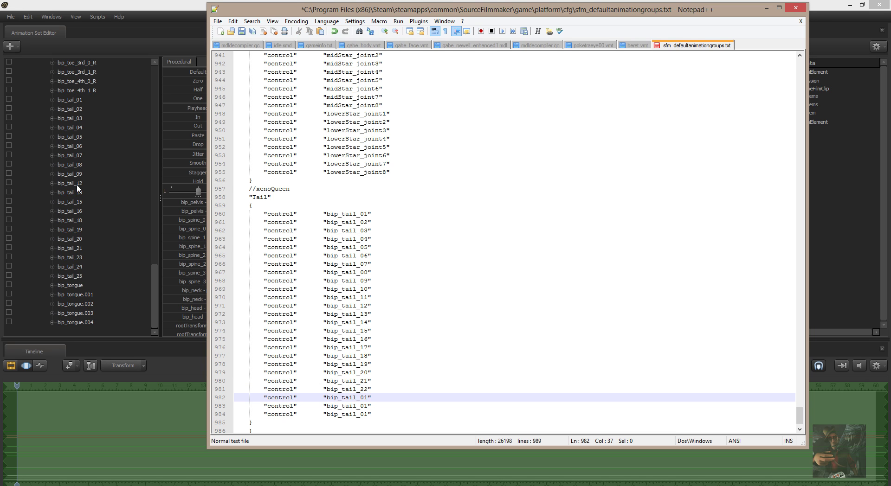
pyautogui.hotkey('shift', 'Left')
pyautogui.hotkey('shift', 'Left')
pyautogui.write('23')
pyautogui.press('Down')
pyautogui.hotkey('shift', 'Left')
pyautogui.hotkey('shift', 'Left')
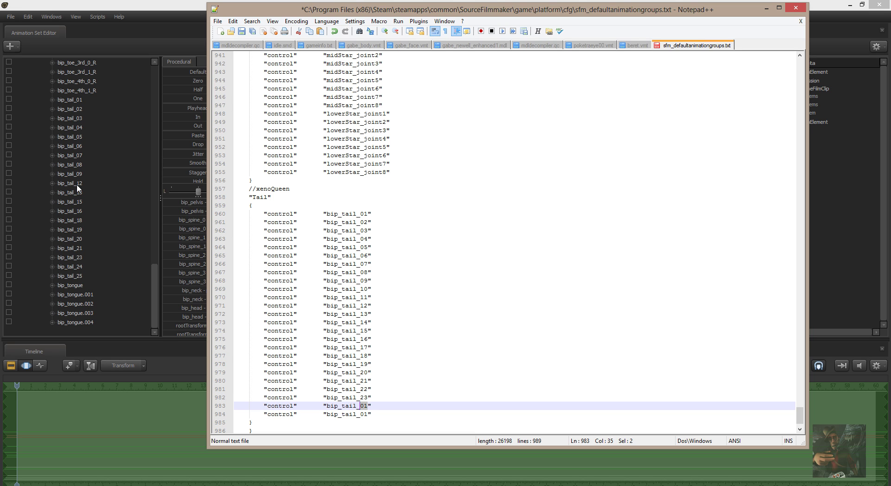
pyautogui.write('24')
pyautogui.press('Down')
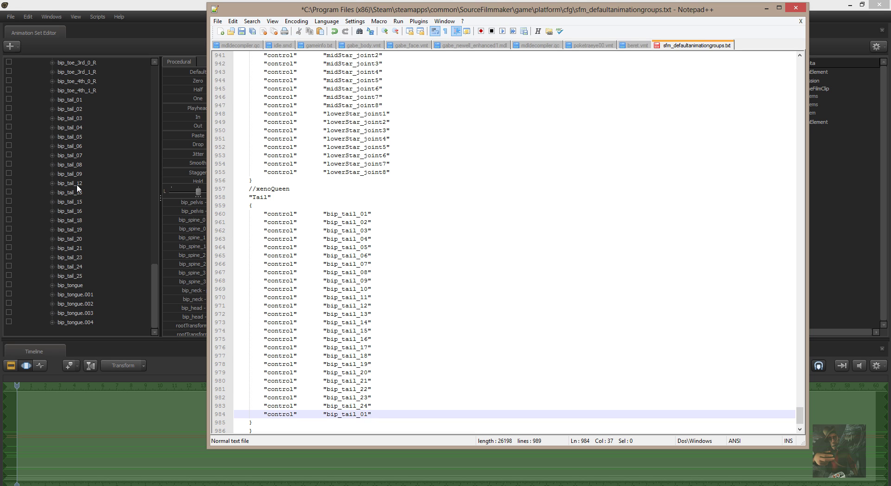
# Set the last control line of the Tail group, above its closing brace, to bip_tail_26
pyautogui.press('Down')
pyautogui.press('Up')
pyautogui.press('Left')
pyautogui.hotkey('shift', 'Left')
pyautogui.hotkey('shift', 'Left')
pyautogui.write('25')
pyautogui.write('6')
# Save the edited sfm_defaultanimationgroups.txt and switch to Source Filmmaker
pyautogui.click(217, 21)
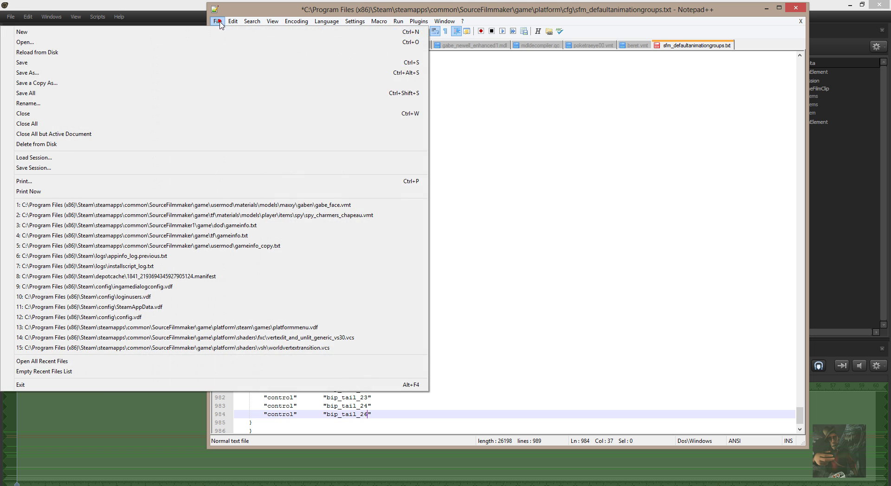
pyautogui.click(32, 66)
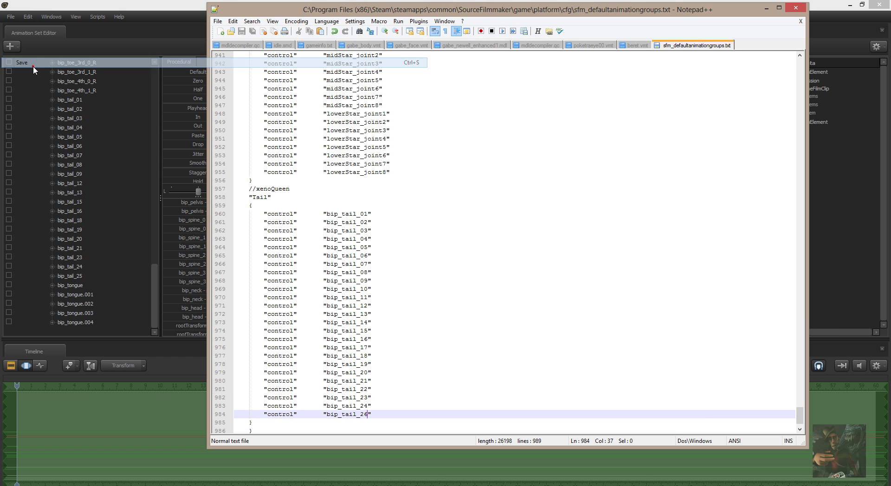
pyautogui.click(143, 13)
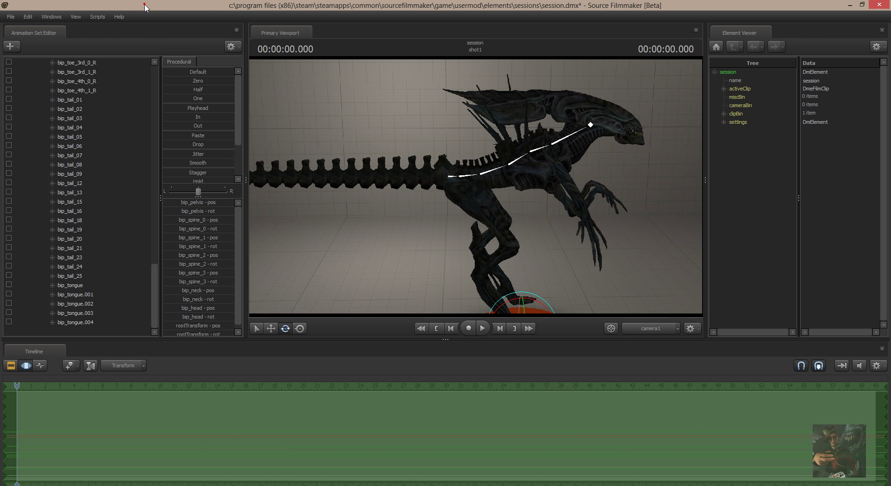
# Delete the existing xenoqueen1 animation set so the model can be reloaded
pyautogui.scroll(10, 80, 145)
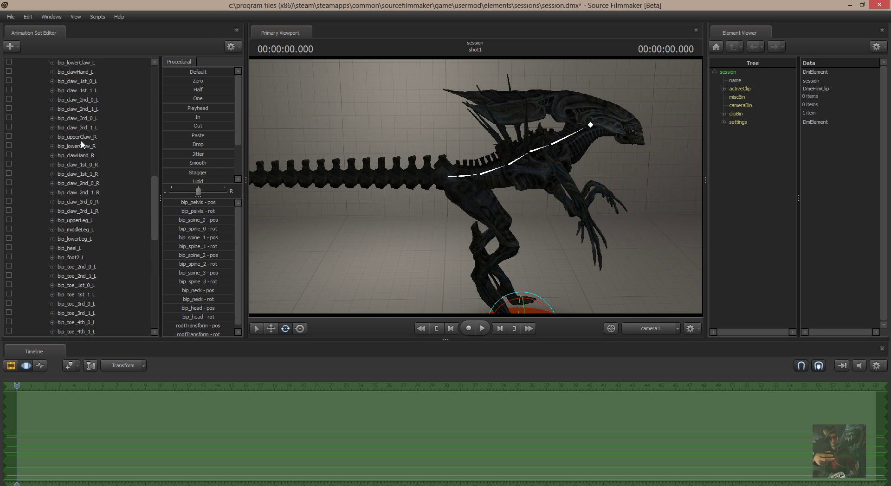
pyautogui.click(69, 62)
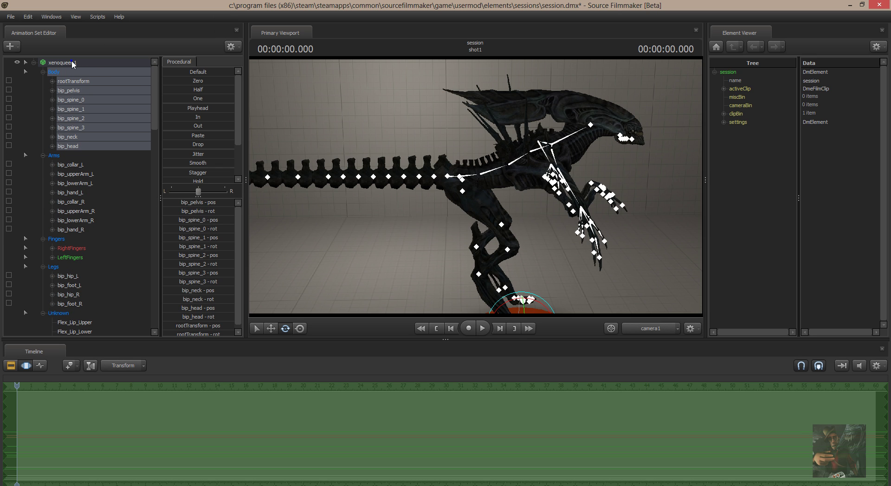
pyautogui.rightClick(74, 63)
pyautogui.click(88, 83)
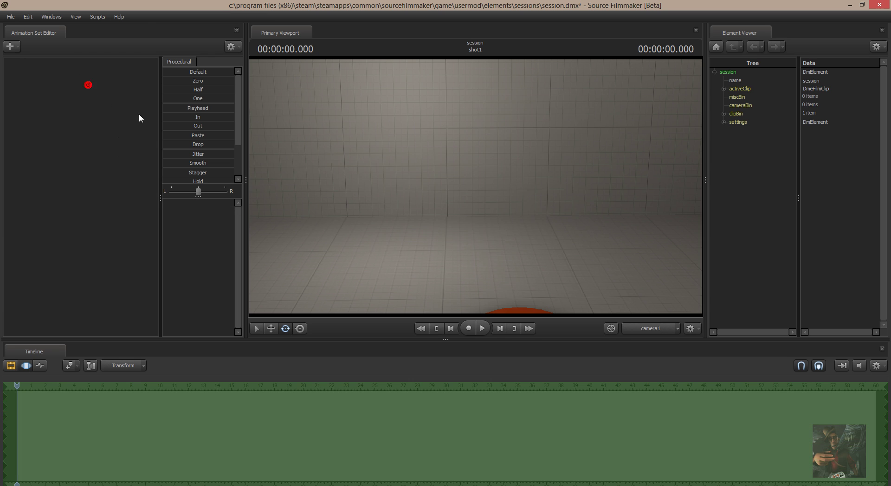
# Create an animation set for a new model, filtering the model list by "xeno", rescanning it and opening the xenoqueen model
pyautogui.rightClick(60, 85)
pyautogui.click(91, 106)
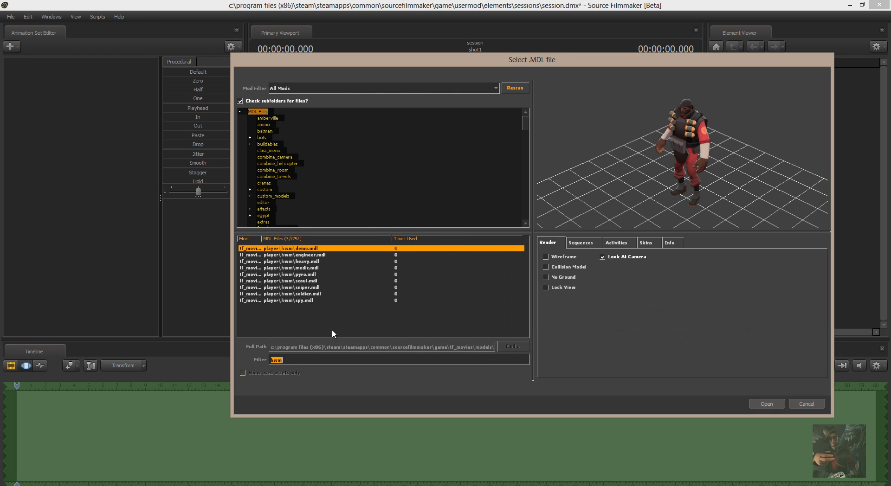
pyautogui.write('xeno')
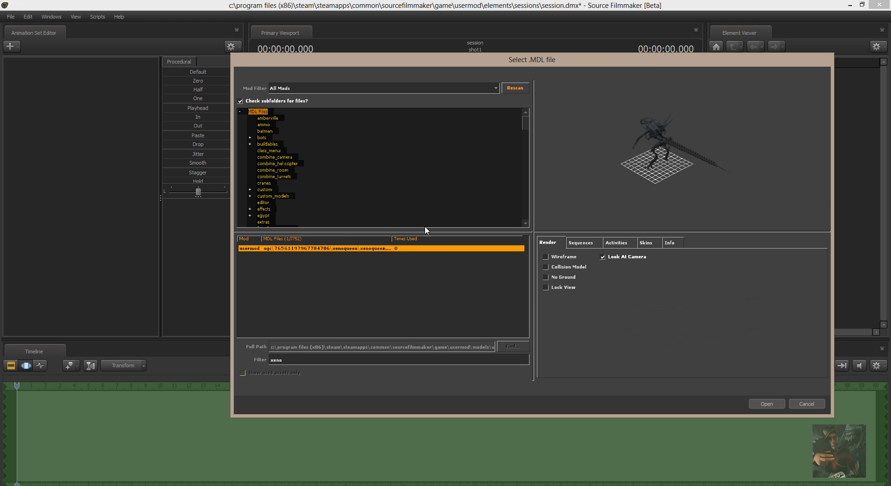
pyautogui.click(512, 91)
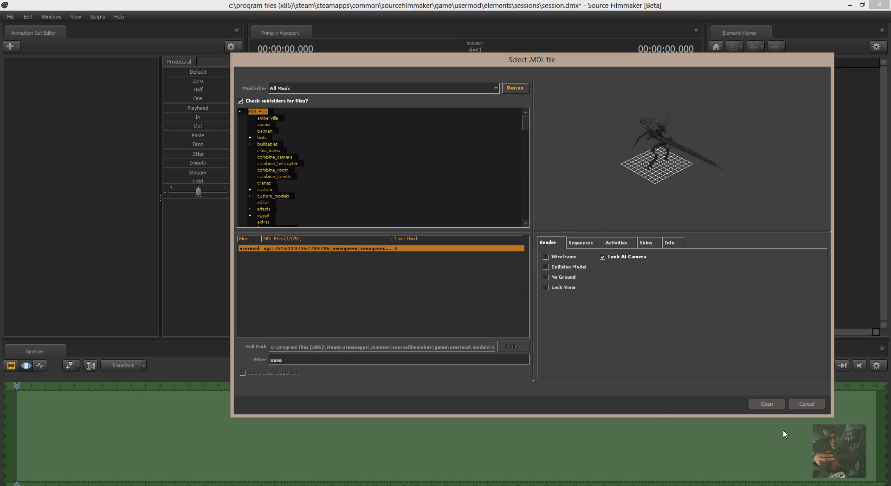
pyautogui.click(768, 404)
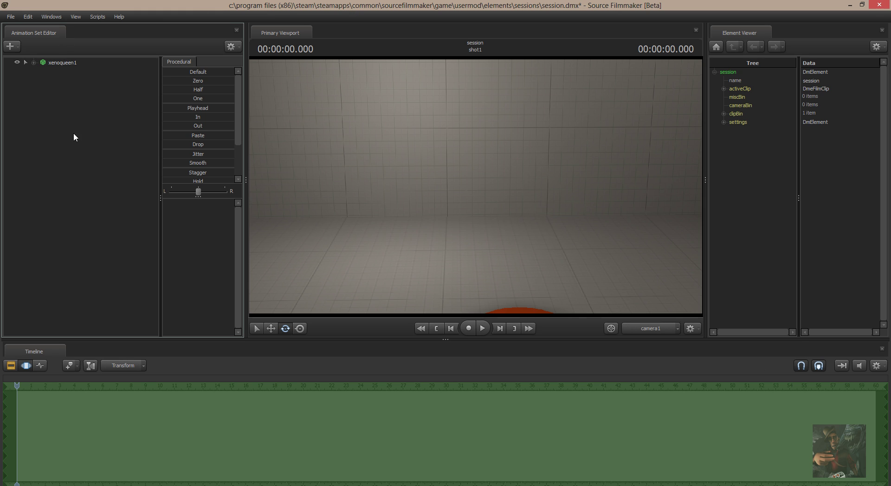
# Apply the Default procedural preset to the whole xenoqueen1 animation set
pyautogui.click(65, 64)
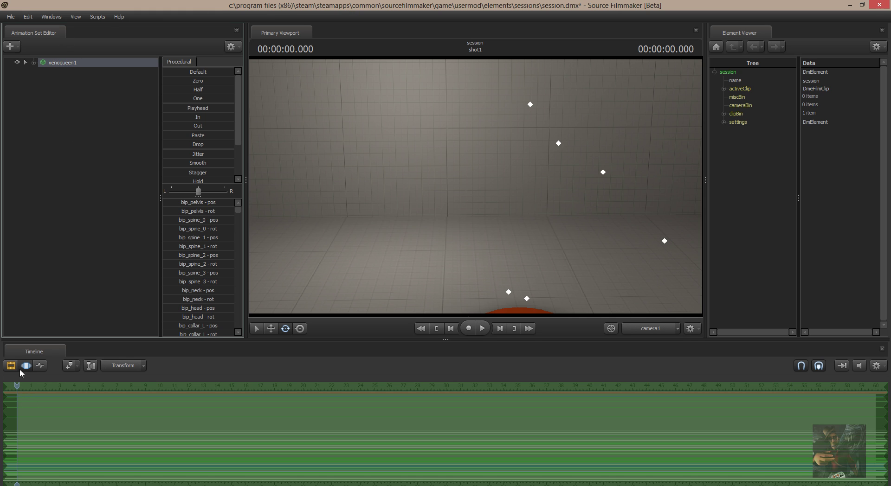
pyautogui.click(26, 366)
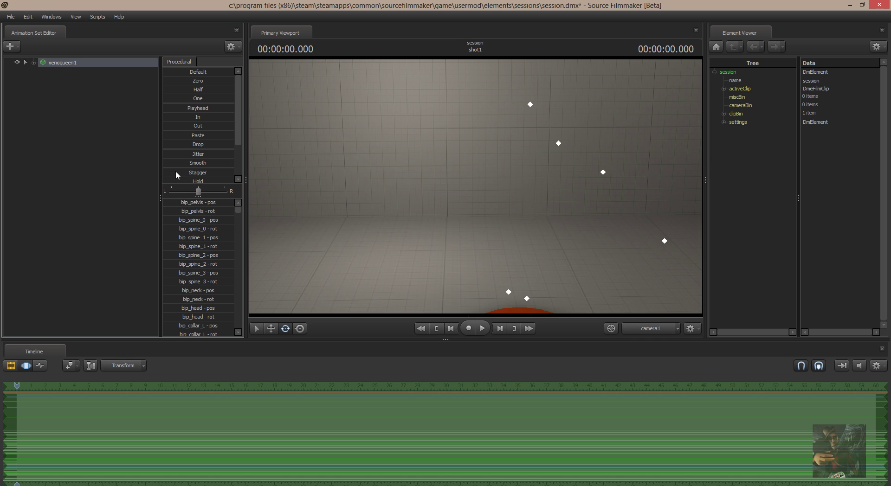
pyautogui.click(164, 72)
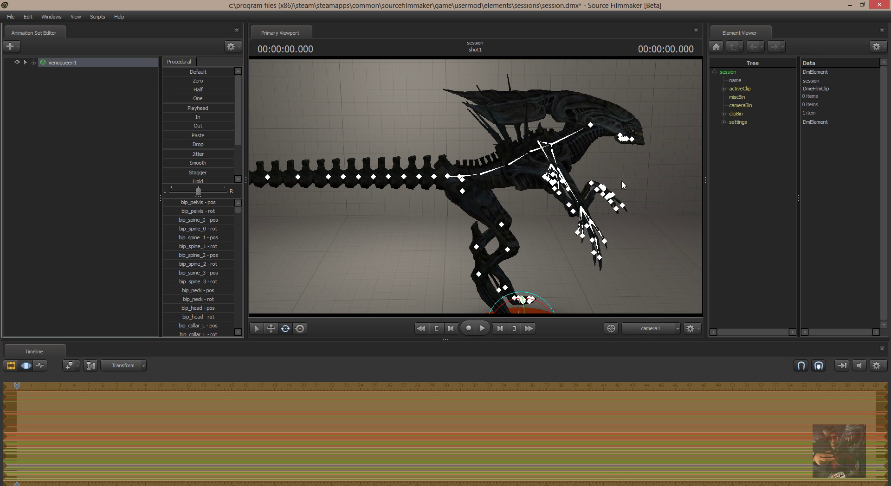
# Expand xenoqueen1's Tail and Unknown groups and check which tail bones each one contains
pyautogui.click(33, 62)
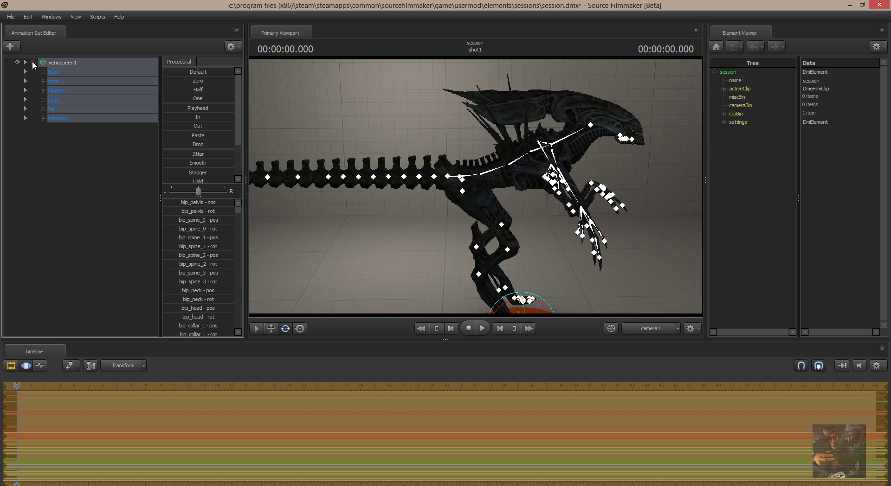
pyautogui.click(53, 109)
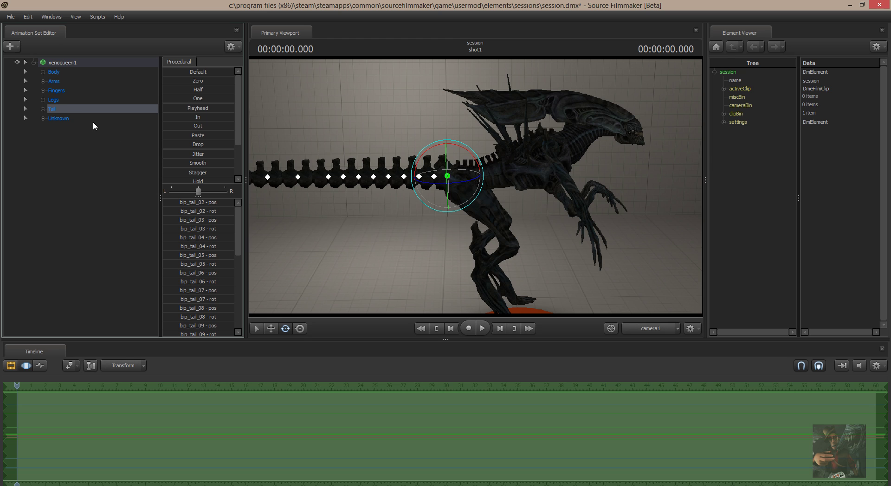
pyautogui.click(42, 109)
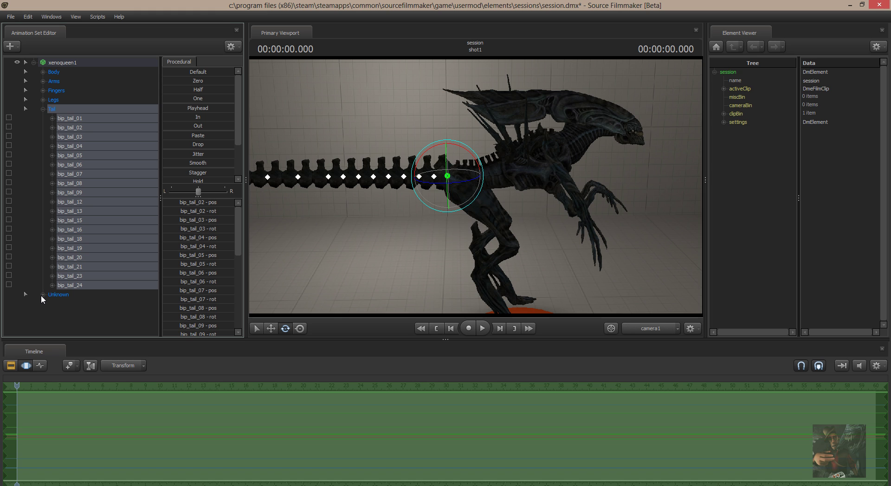
pyautogui.click(43, 295)
pyautogui.scroll(-15, 119, 281)
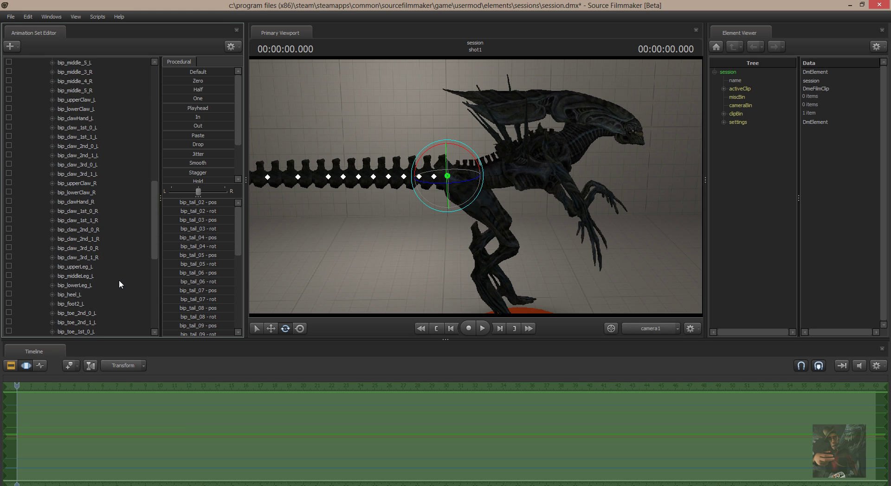
pyautogui.scroll(-8, 120, 281)
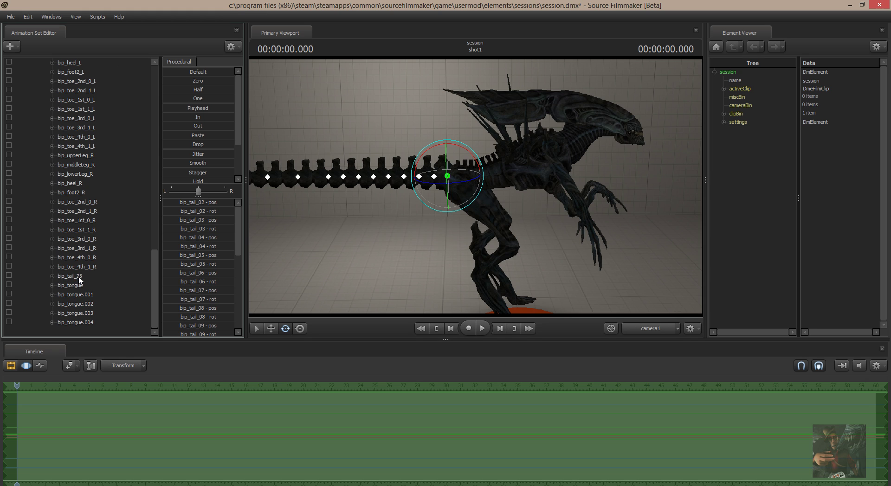
pyautogui.scroll(20, 124, 177)
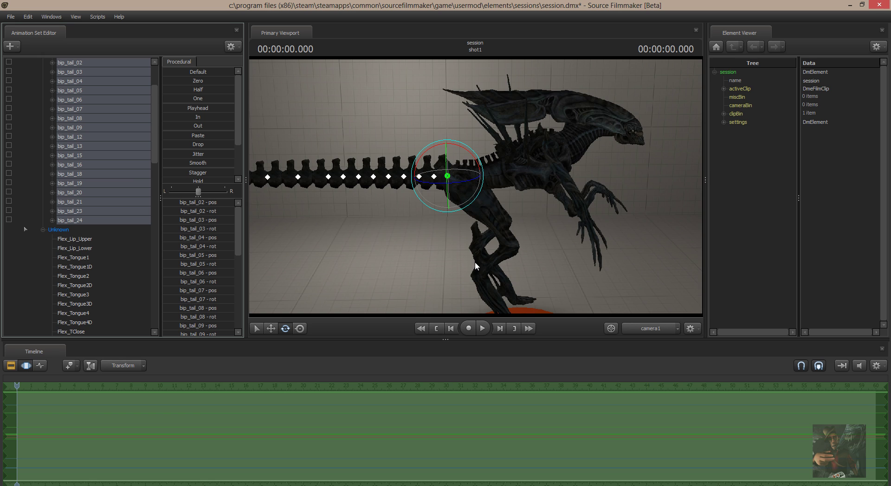
# Switch to Notepad++, compare the Tail list with the model's bones, correct the last control line to bip_tail_25, and save the file
pyautogui.hotkey('alt', 'Tab')
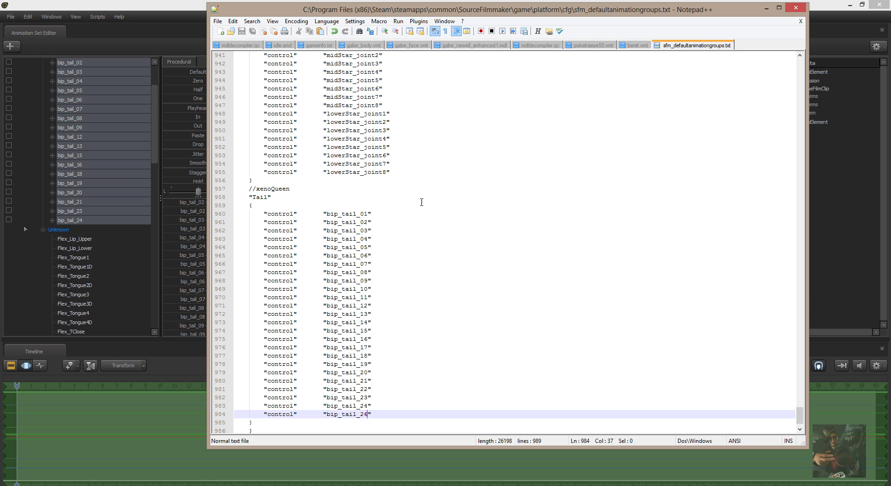
pyautogui.scroll(-2, 384, 271)
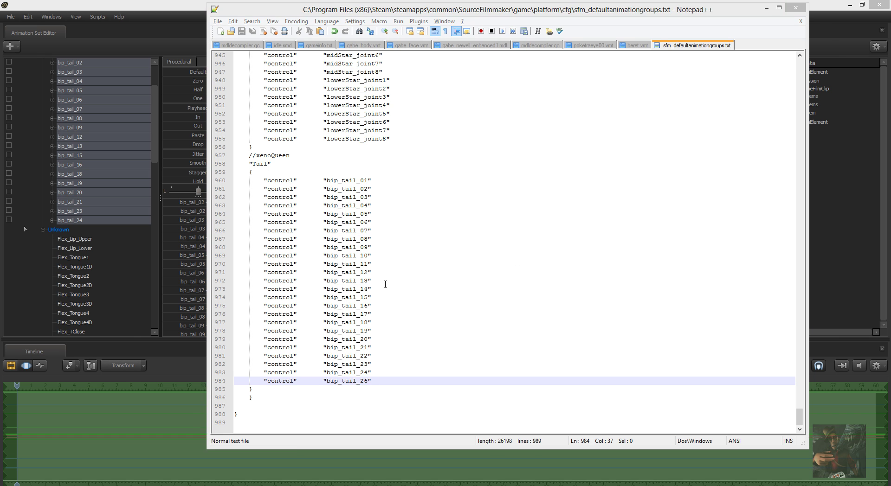
pyautogui.hotkey('alt', 'Tab')
pyautogui.scroll(3, 88, 171)
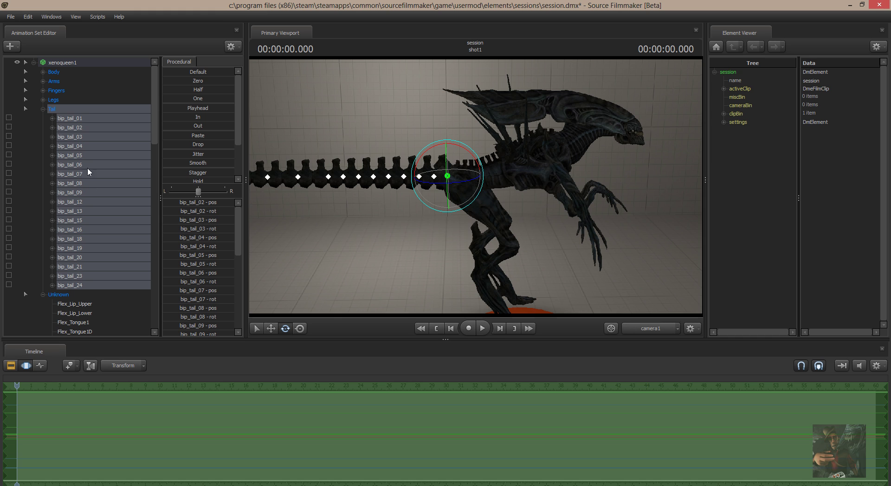
pyautogui.hotkey('alt', 'Tab')
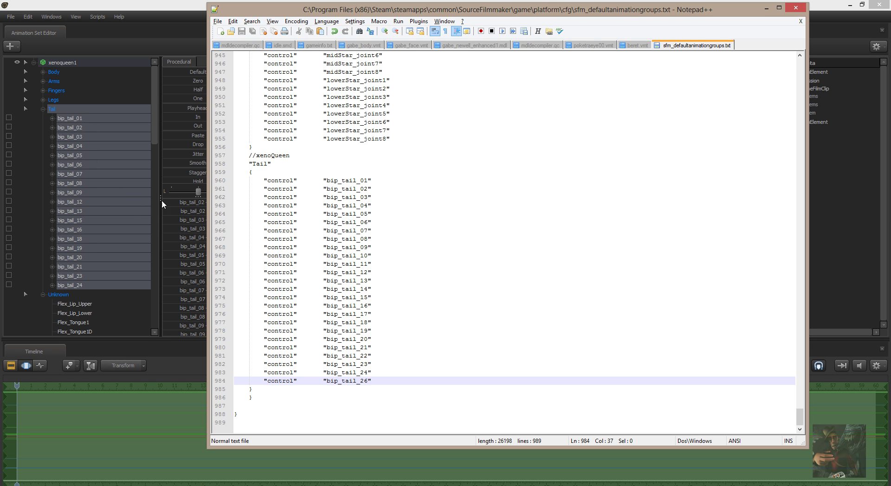
pyautogui.press('BackSpace')
pyautogui.write('5')
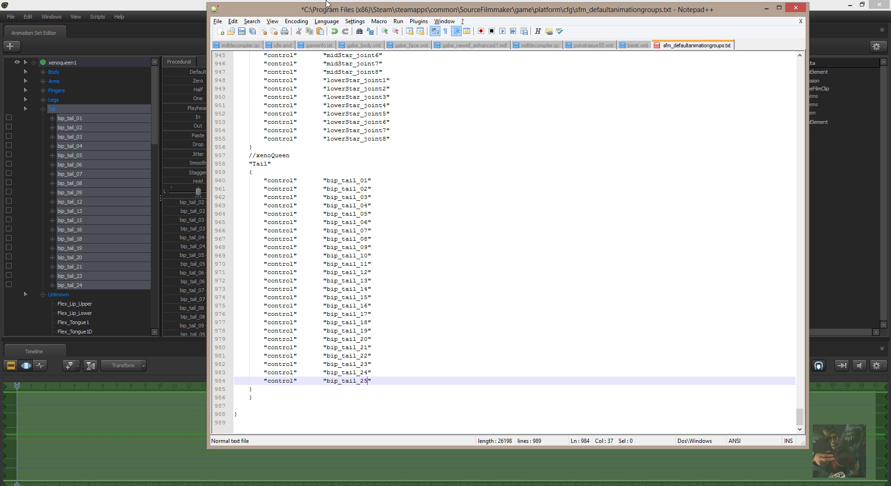
pyautogui.click(217, 21)
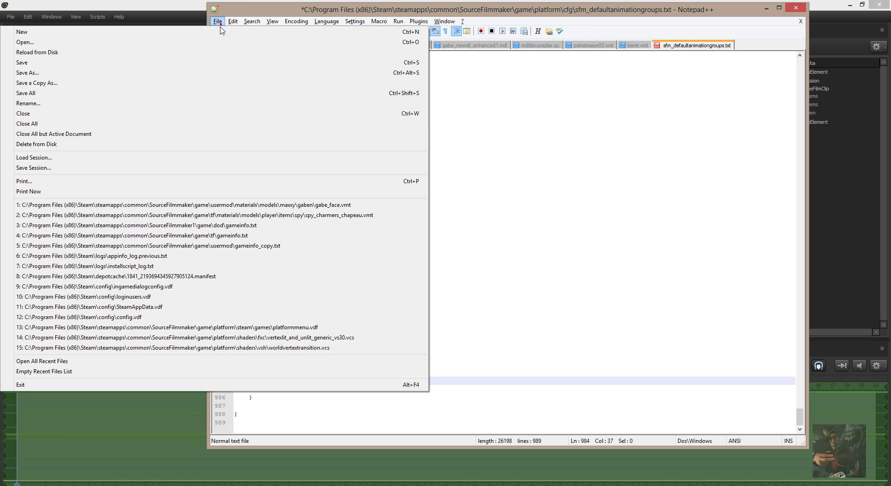
pyautogui.click(26, 63)
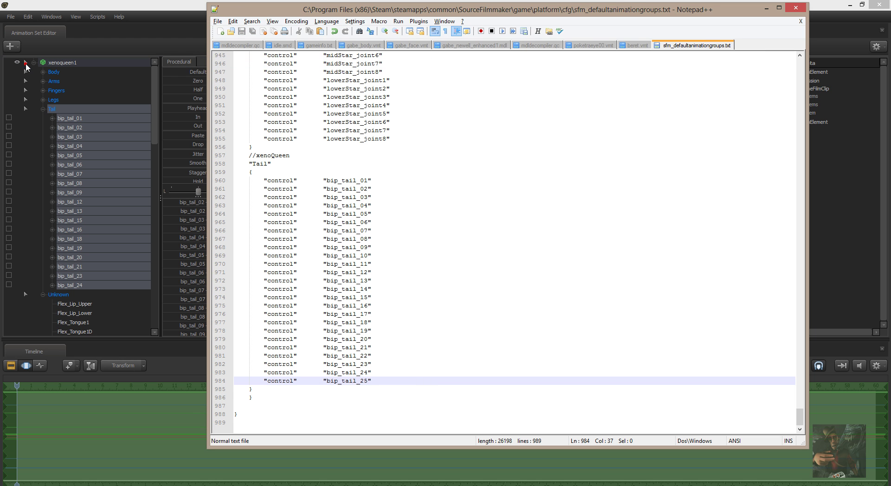
# Delete the xenoqueen1 animation set in Source Filmmaker to reload it with the corrected groups
pyautogui.click(72, 65)
pyautogui.rightClick(71, 63)
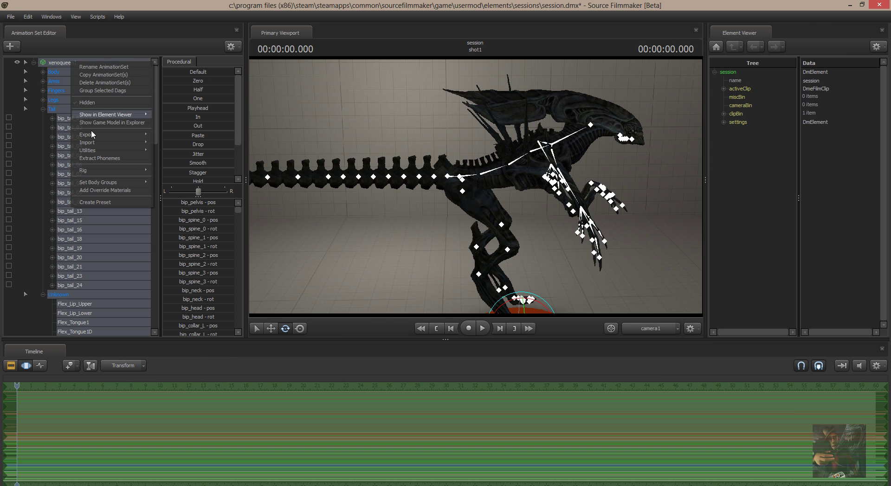
pyautogui.click(100, 83)
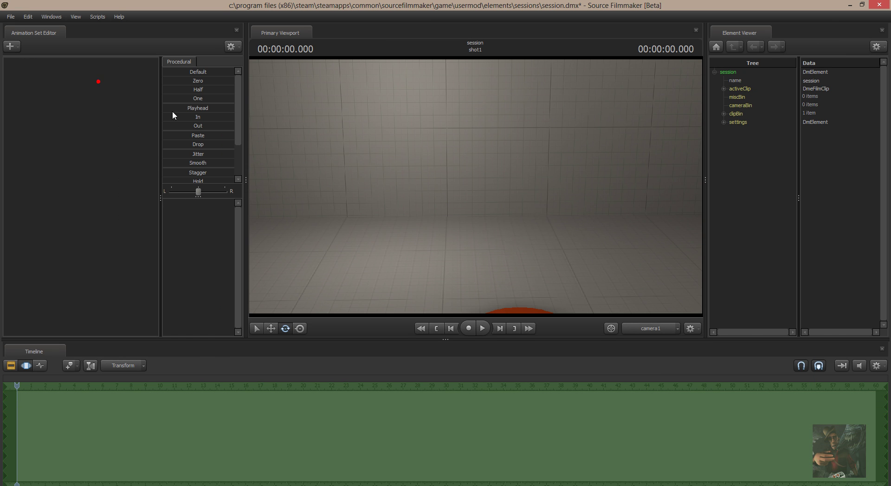
# Create a new model animation set, rescanning the model list with the "xeno" filter kept and opening the xenoqueen model again
pyautogui.rightClick(53, 71)
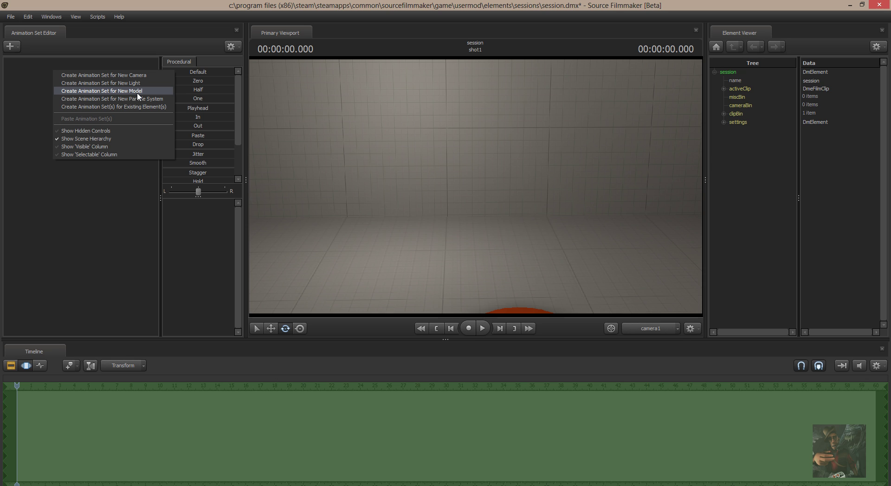
pyautogui.click(138, 91)
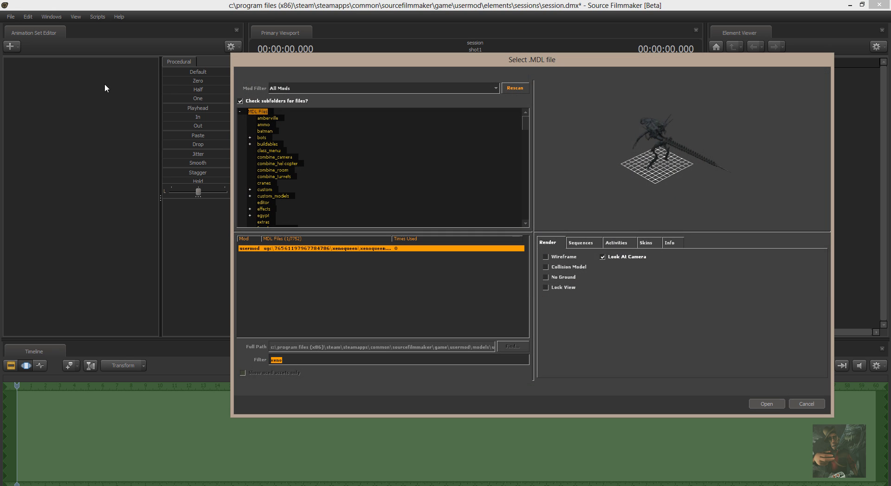
pyautogui.click(508, 86)
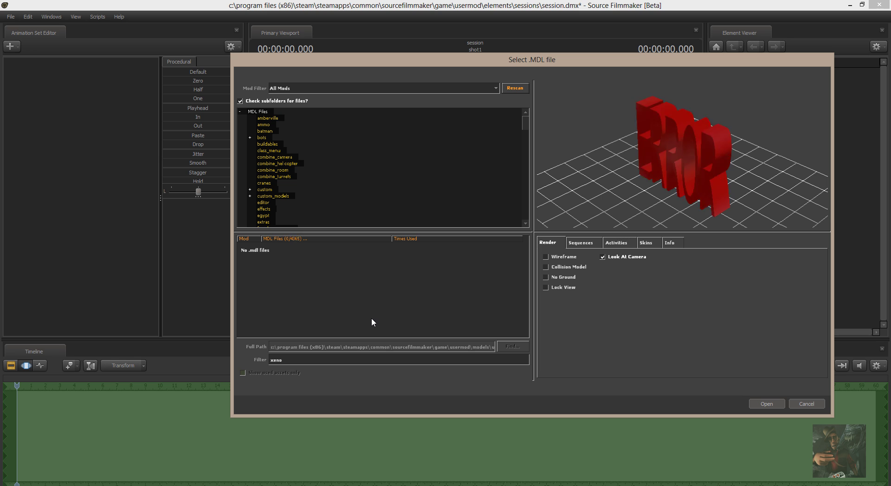
pyautogui.click(313, 250)
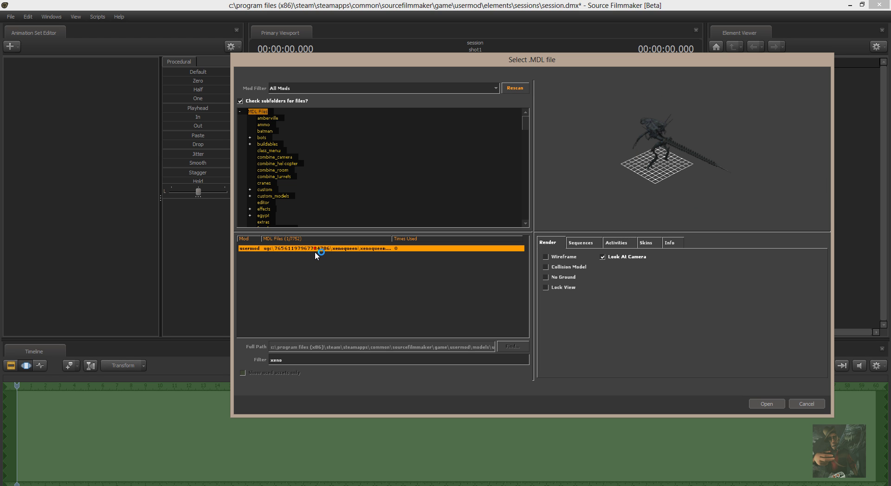
pyautogui.doubleClick(314, 249)
# Apply the Default preset to the reloaded xenoqueen1 and expand its Tail group to check the tail bones
pyautogui.click(63, 62)
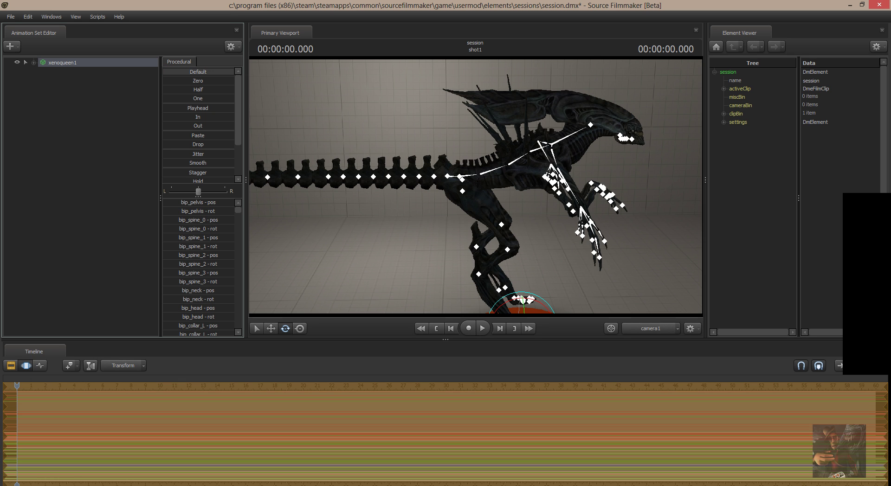
pyautogui.click(35, 63)
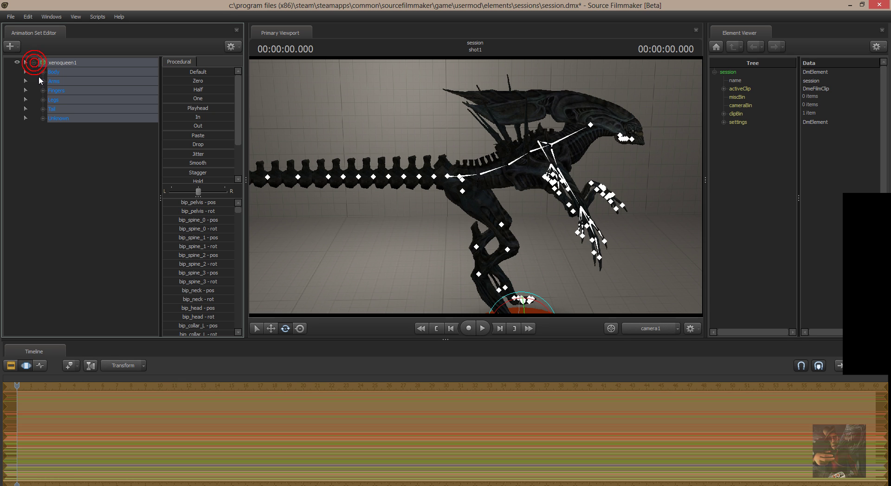
pyautogui.click(41, 107)
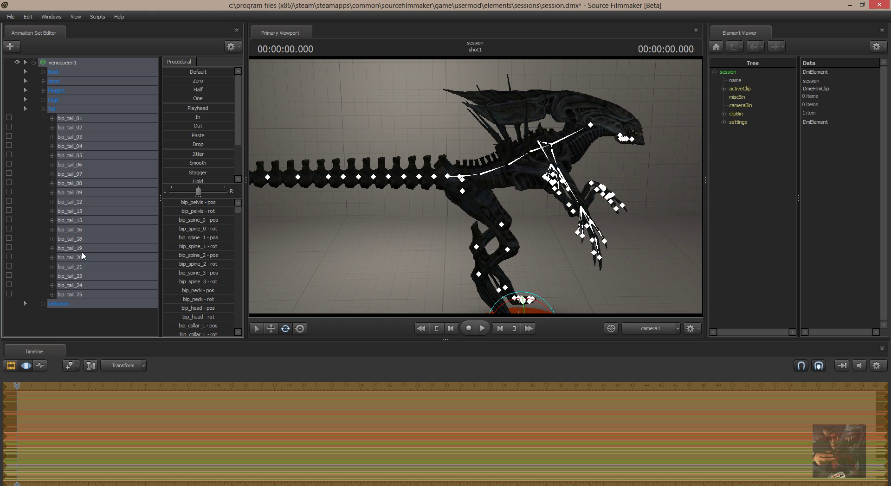
# Select all the tail bones of xenoqueen1, from bip_tail_01 through bip_tail_25, in the Tail group
pyautogui.click(81, 294)
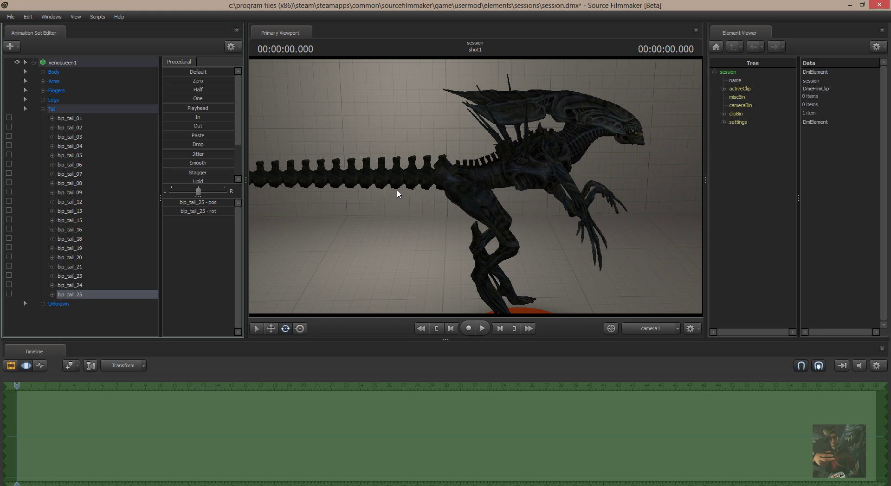
pyautogui.click(69, 118)
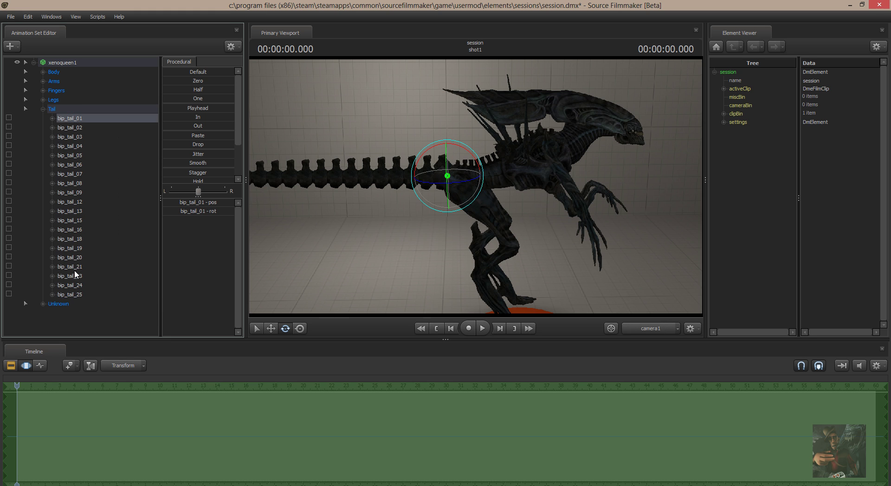
pyautogui.keyDown('shift'); pyautogui.click(79, 295); pyautogui.keyUp('shift')
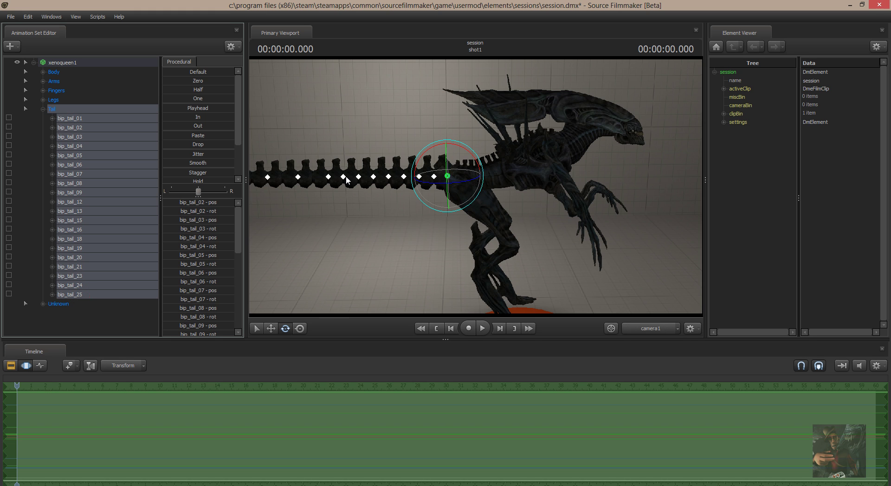
# Set the manipulator's Rotation Mode to Local and test rotating the selected tail bones, restoring the original pose
pyautogui.rightClick(452, 177)
pyautogui.moveTo(485, 194)
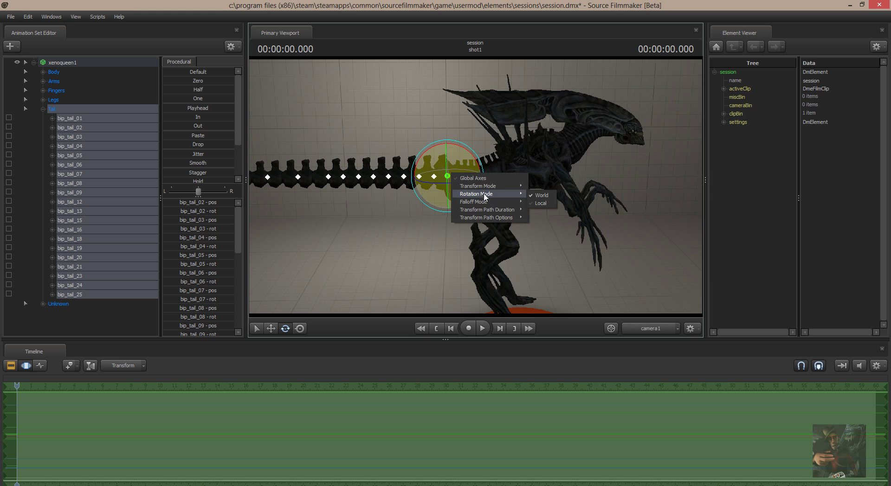
pyautogui.click(541, 203)
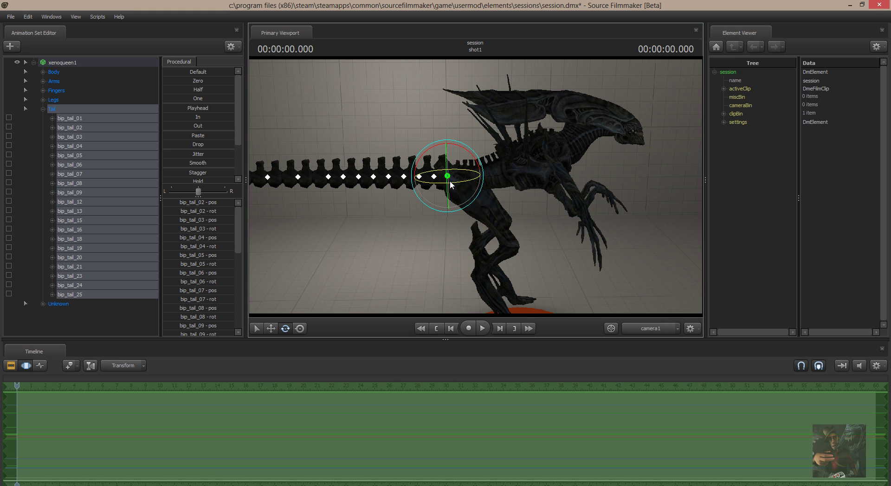
pyautogui.moveTo(450, 183); pyautogui.dragTo(450, 183)
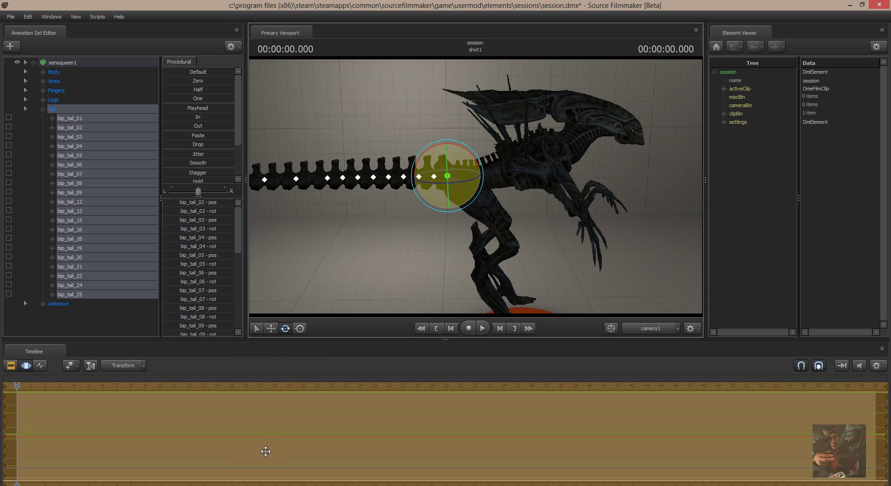
pyautogui.click(283, 413)
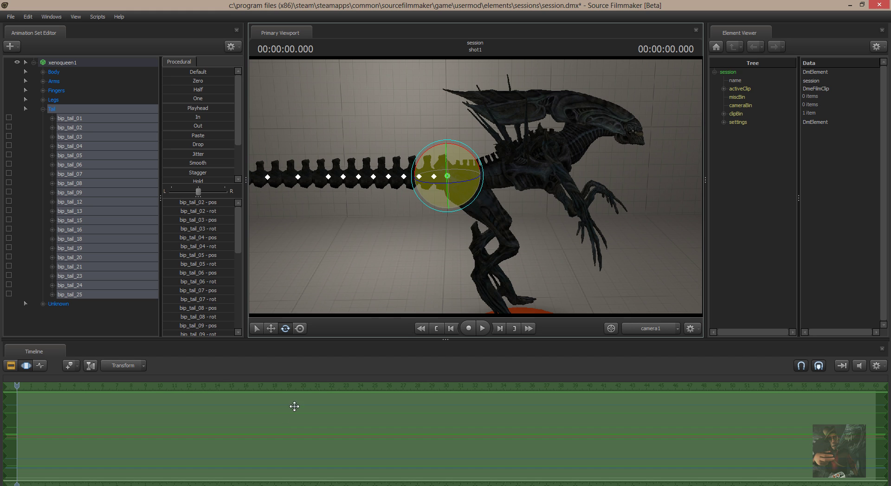
# Collapse the Tail group, expand the Unknown group, and inspect the Flex_Lip_Upper and Flex_Lip_Lower controls
pyautogui.click(43, 109)
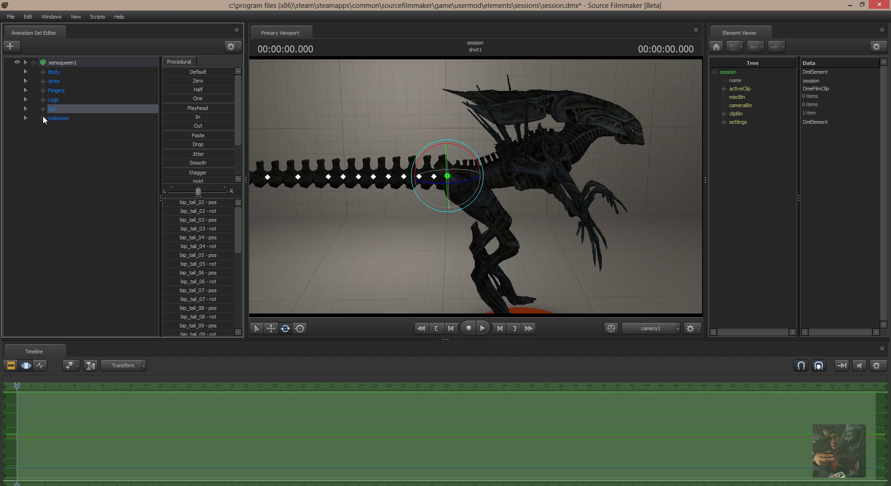
pyautogui.click(42, 118)
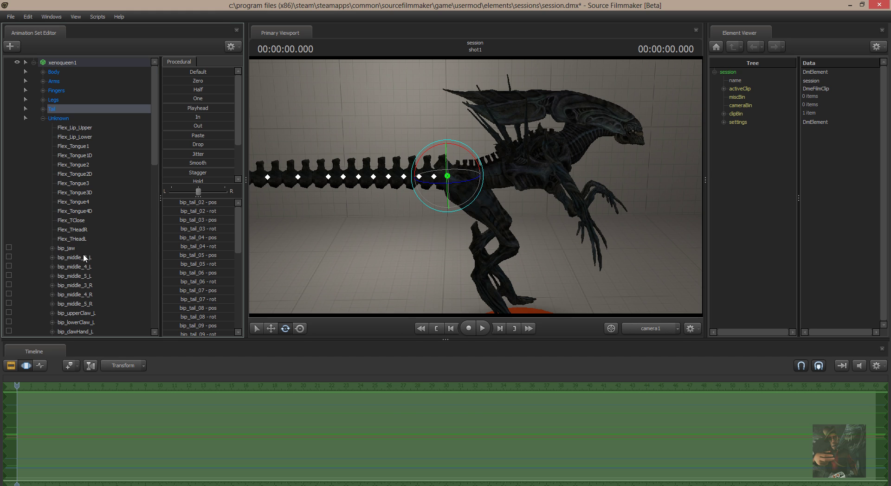
pyautogui.click(73, 129)
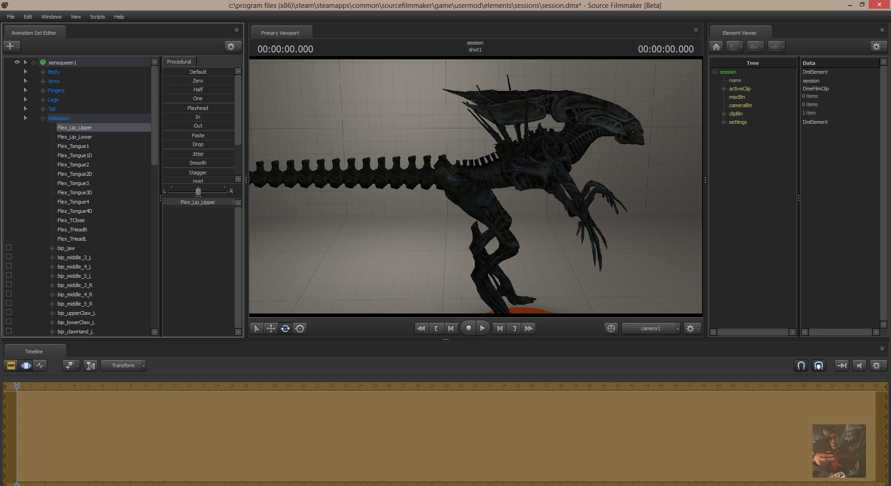
pyautogui.click(73, 137)
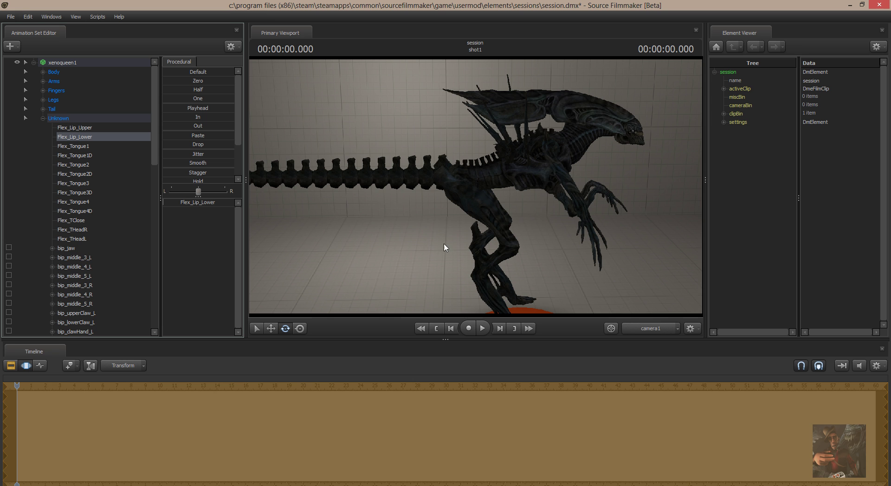
# Switch to Notepad++ and look back through sfm_defaultanimationgroups.txt from Tail to Tongue, checking its groups against those in Source Filmmaker
pyautogui.hotkey('alt', 'Tab')
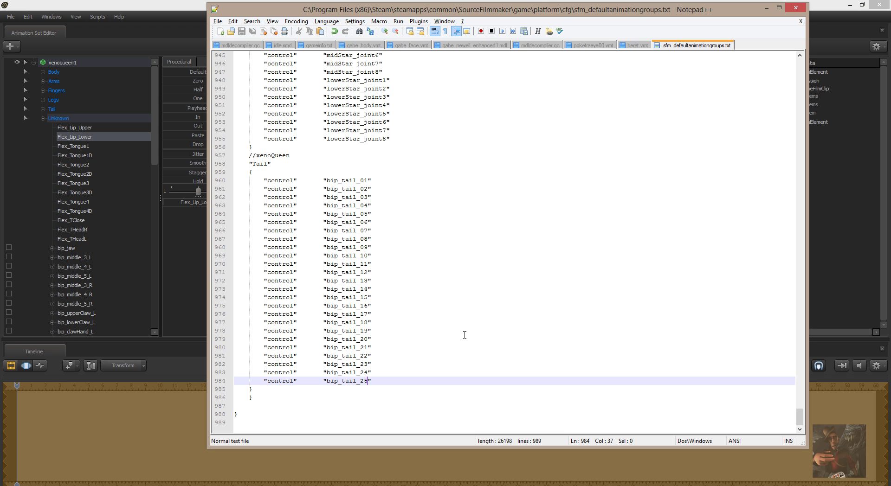
pyautogui.scroll(20, 444, 124)
pyautogui.scroll(20, 444, 125)
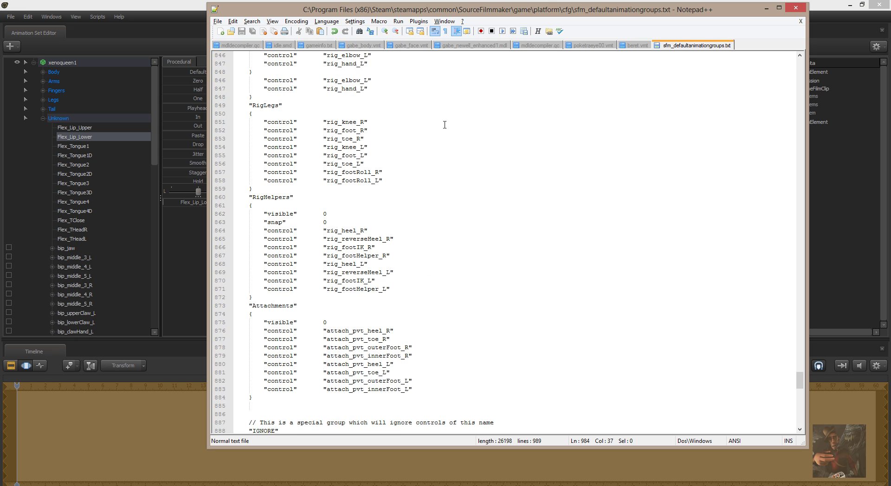
pyautogui.scroll(20, 445, 124)
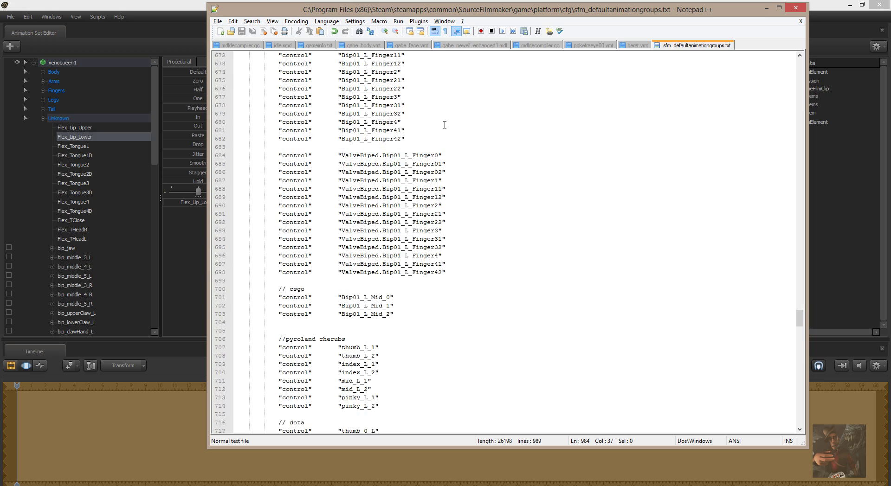
pyautogui.scroll(20, 444, 124)
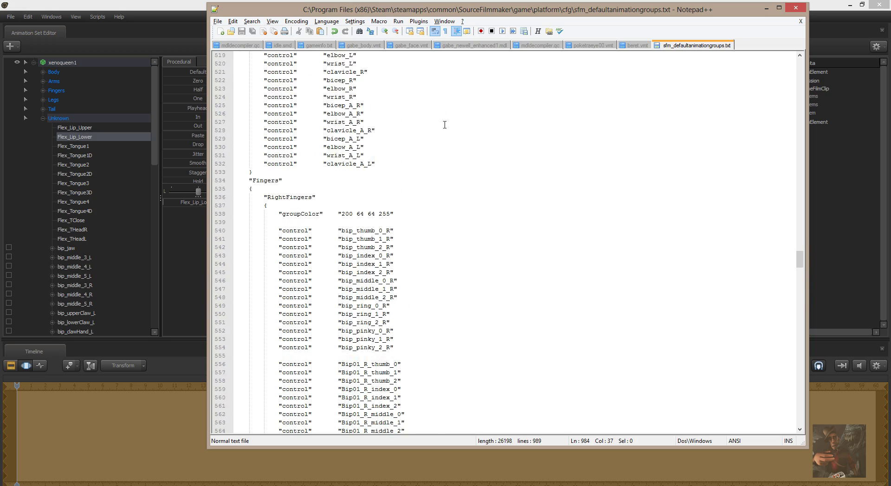
pyautogui.scroll(15, 443, 125)
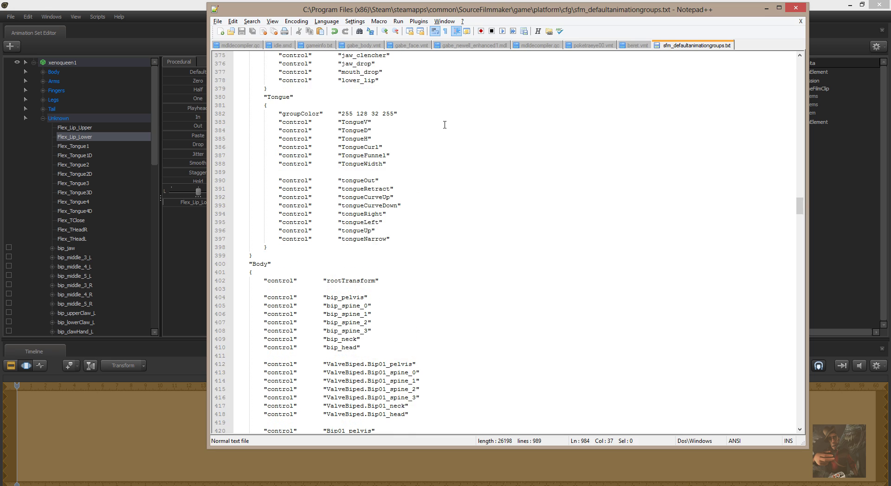
pyautogui.hotkey('alt', 'Tab')
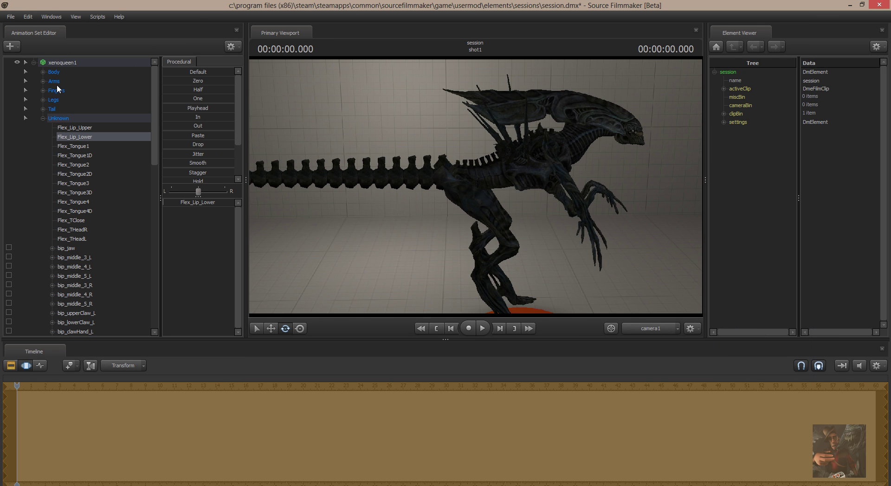
pyautogui.hotkey('alt', 'Tab')
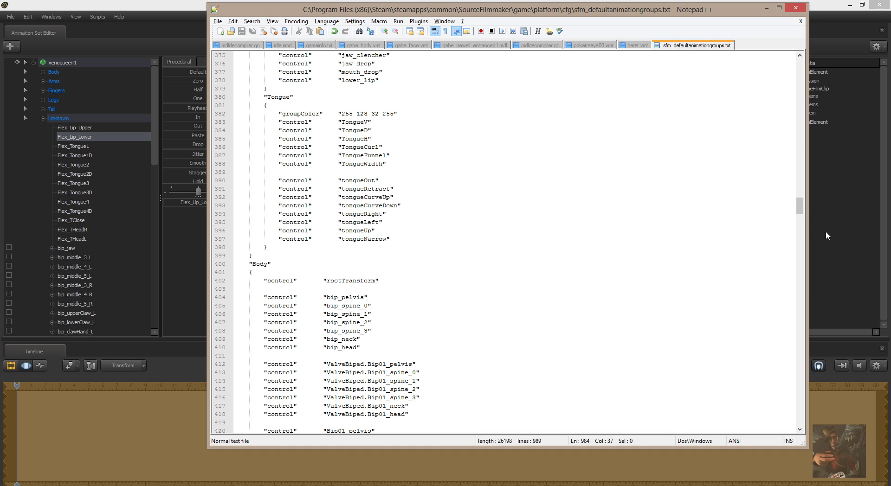
# Examine the Face group's subgroups from Eyes to Tongue for a suitable place for the lip flex controls
pyautogui.moveTo(799, 218); pyautogui.dragTo(799, 78)
pyautogui.click(260, 75)
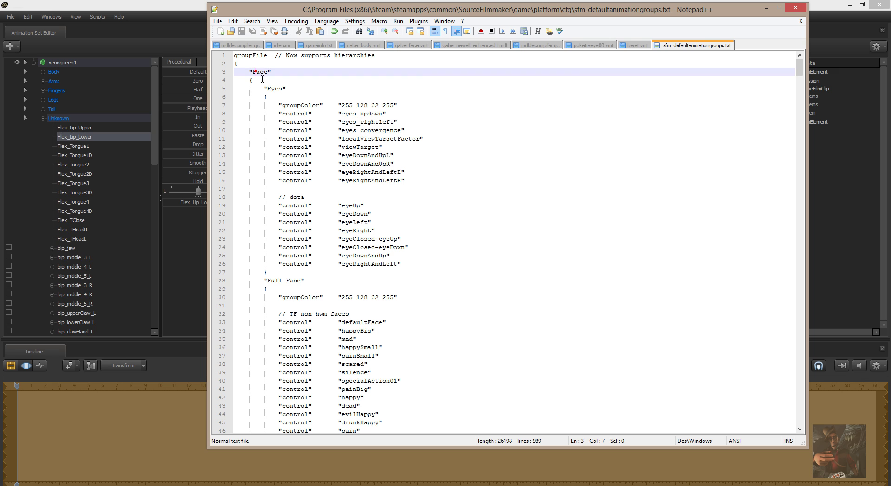
pyautogui.scroll(-13, 400, 211)
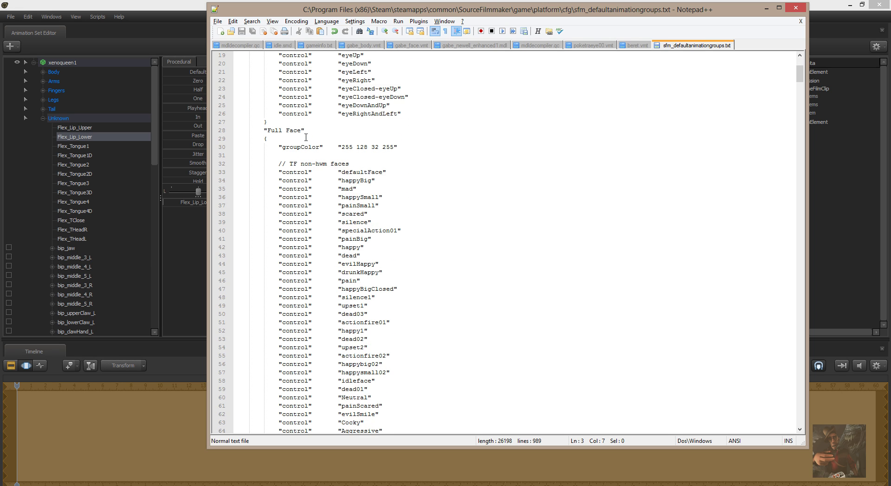
pyautogui.scroll(-20, 305, 137)
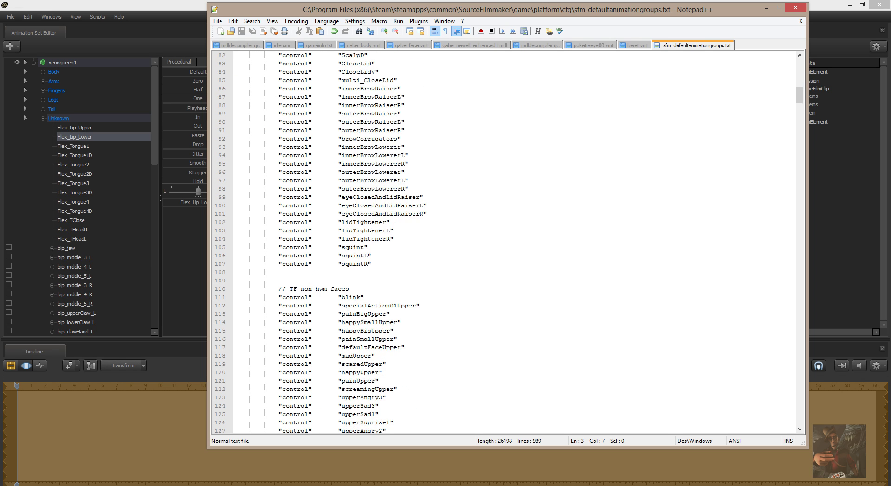
pyautogui.scroll(-5, 306, 137)
pyautogui.scroll(8, 306, 137)
pyautogui.scroll(-13, 306, 137)
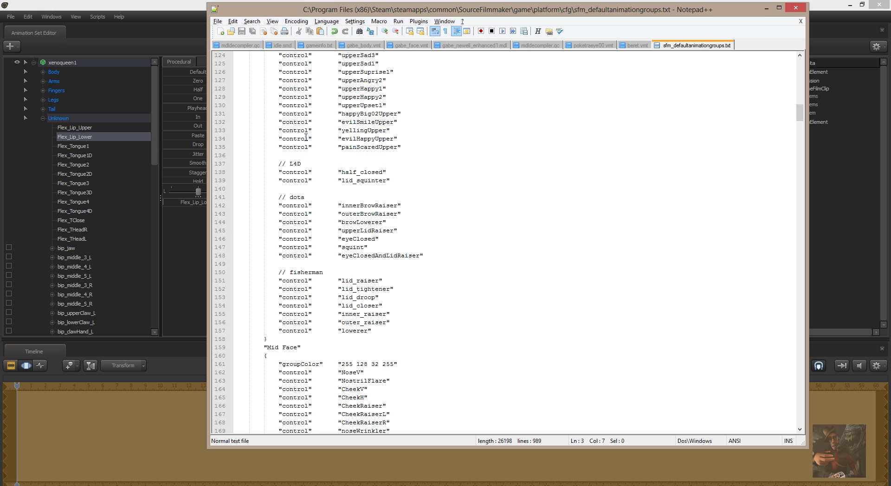
pyautogui.scroll(-13, 306, 136)
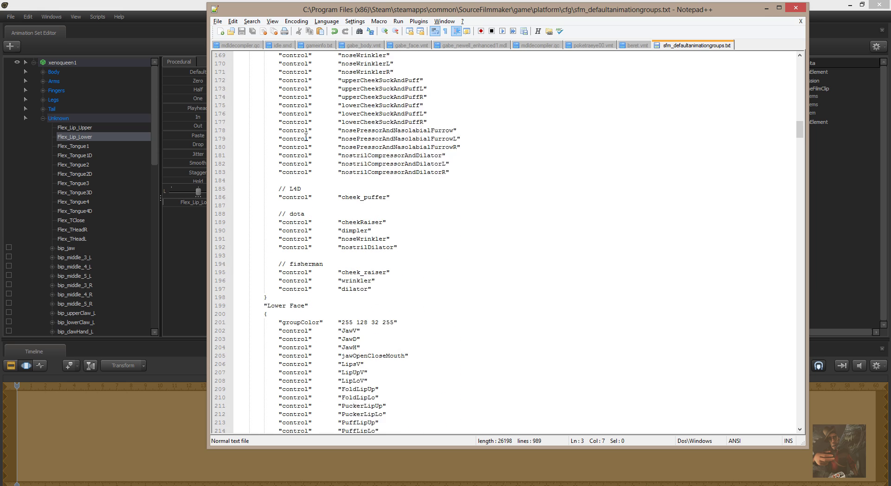
pyautogui.scroll(-20, 306, 137)
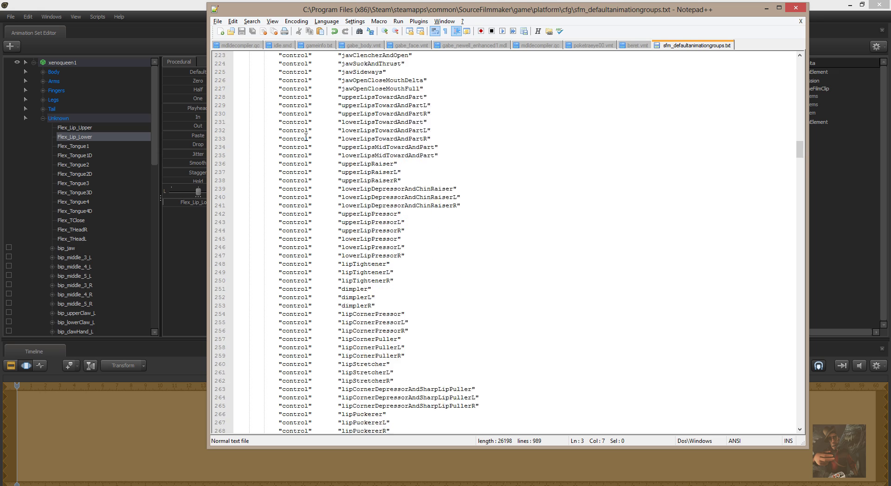
pyautogui.scroll(-14, 306, 137)
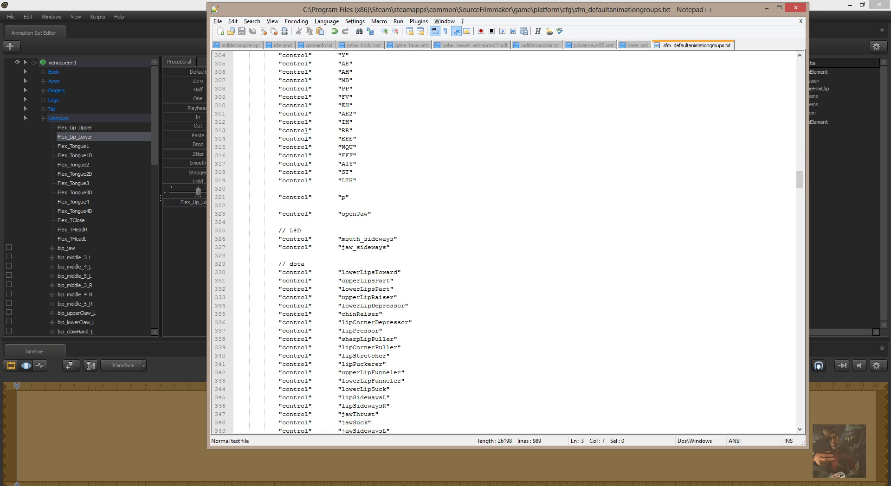
pyautogui.scroll(-15, 306, 137)
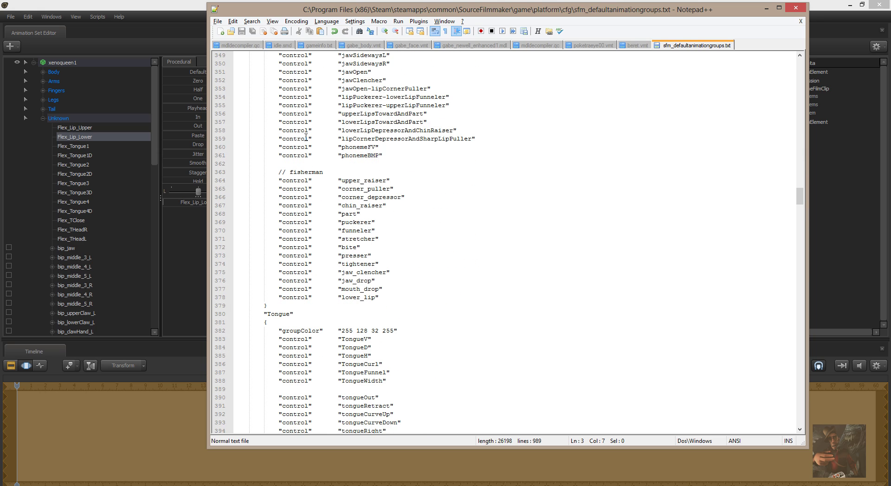
pyautogui.scroll(-5, 305, 137)
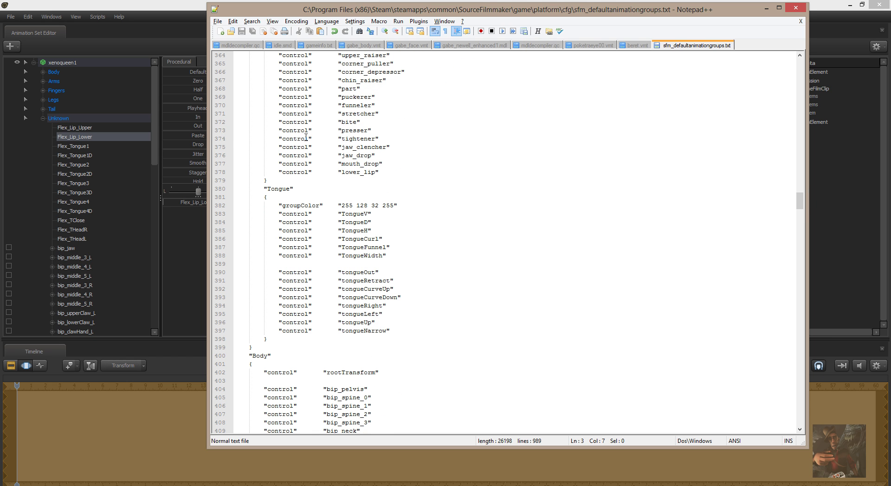
pyautogui.scroll(20, 306, 137)
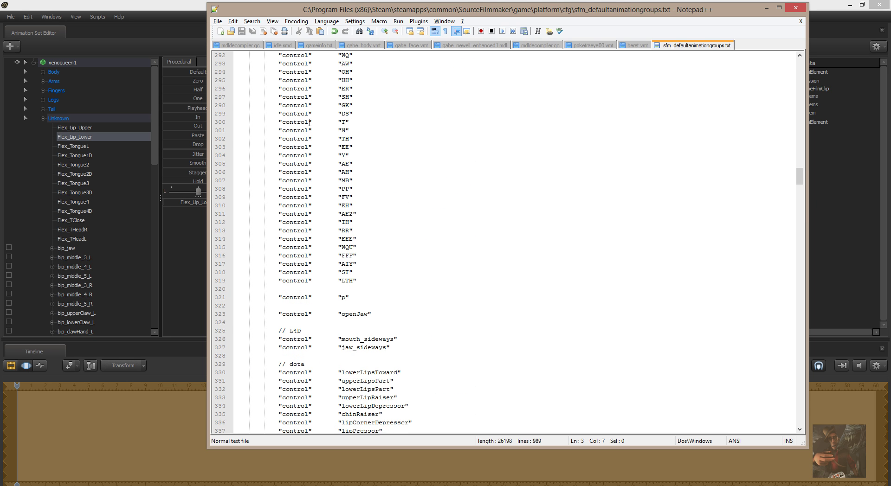
pyautogui.scroll(-15, 309, 116)
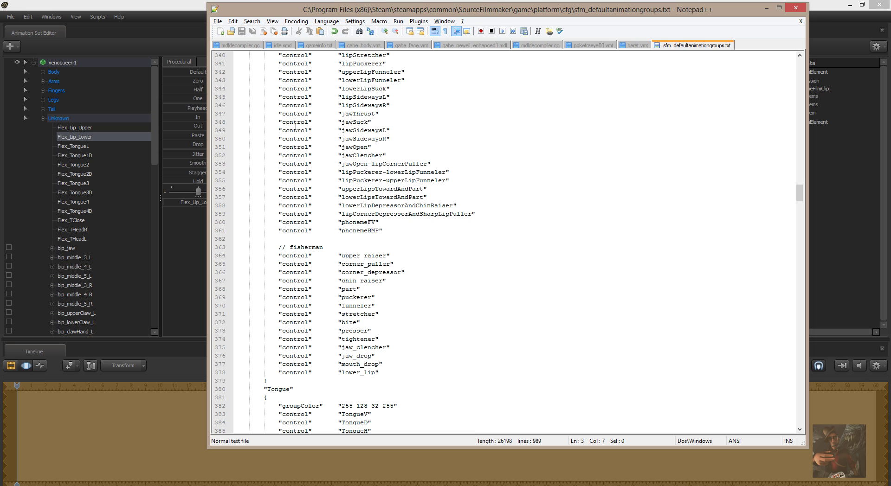
# Duplicate the phonemeBMP control line on the empty line above the fisherman block in the Lower Face group
pyautogui.click(284, 240)
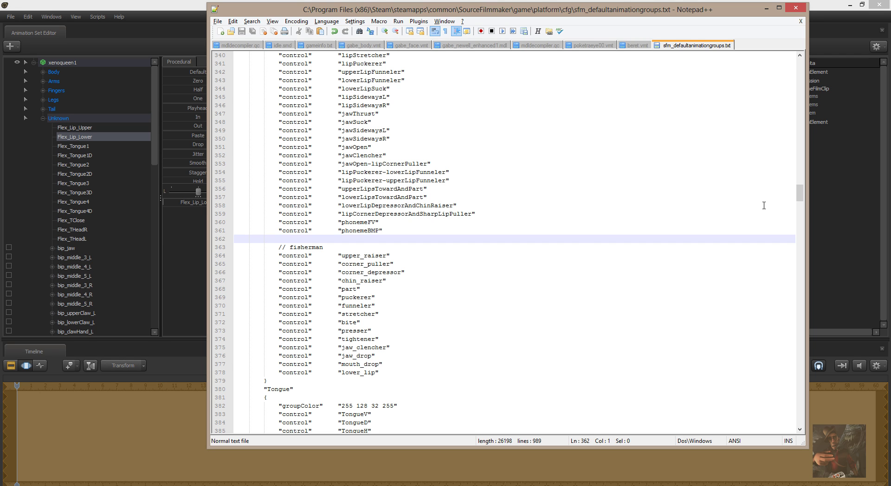
pyautogui.press('Up')
pyautogui.hotkey('shift', 'Down')
pyautogui.hotkey('ctrl', 'c')
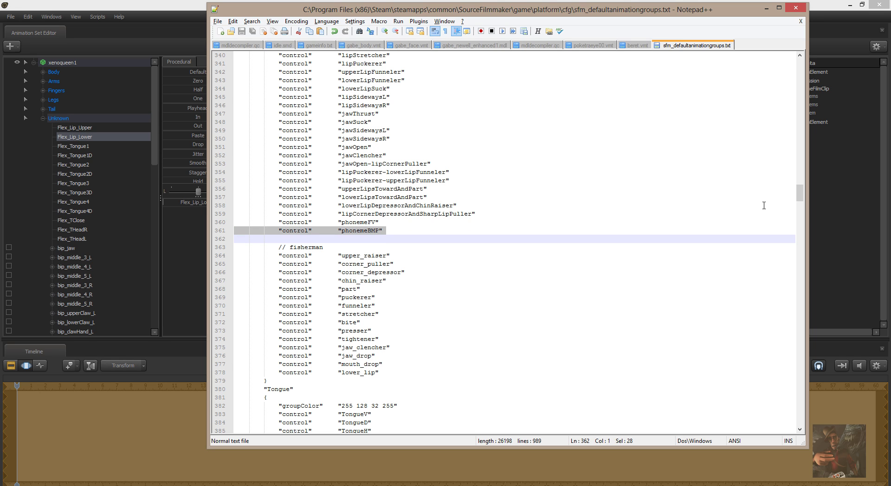
pyautogui.press('Down')
pyautogui.press('Up')
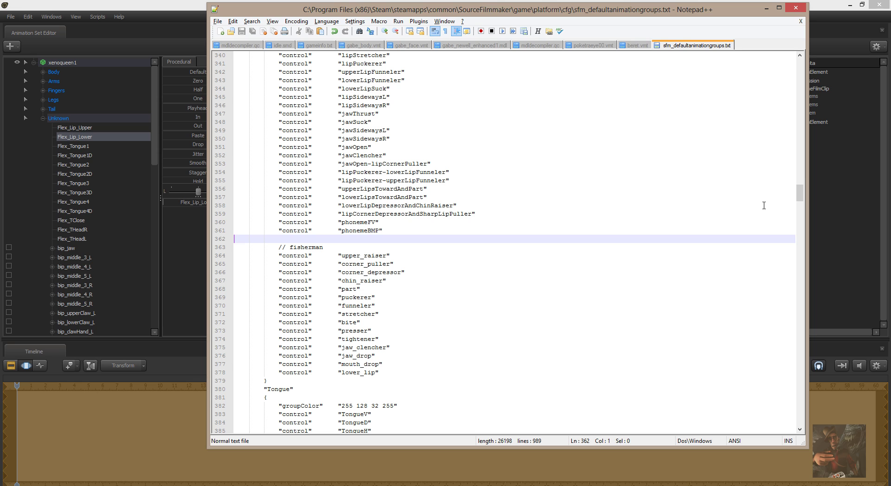
pyautogui.hotkey('ctrl', 'v')
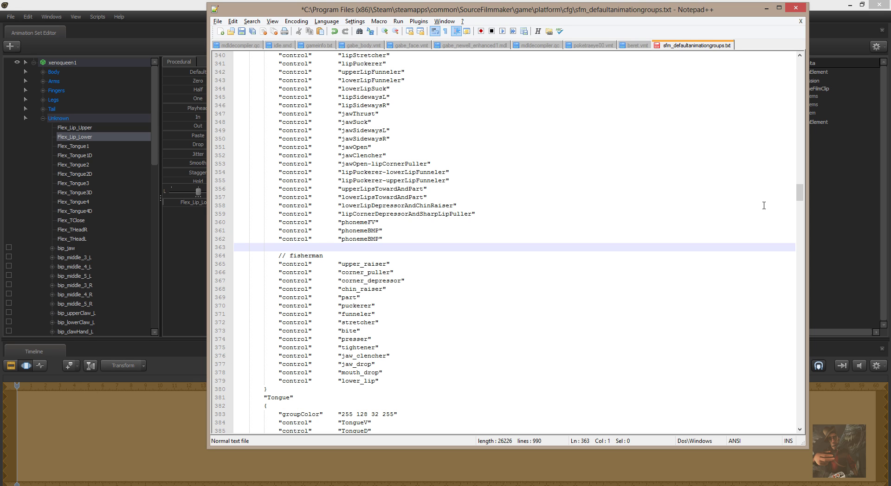
# Rename the duplicated phonemeBMP control above the fisherman block to flex_lip_upper
pyautogui.press('Up')
pyautogui.press('Right')
pyautogui.press('Right')
pyautogui.press('Right')
pyautogui.press('Right')
pyautogui.press('Right')
pyautogui.press('Right')
pyautogui.press('Right')
pyautogui.press('Right')
pyautogui.press('Right')
pyautogui.press('Right')
pyautogui.press('Right')
pyautogui.press('Right')
pyautogui.press('Right')
pyautogui.press('Right')
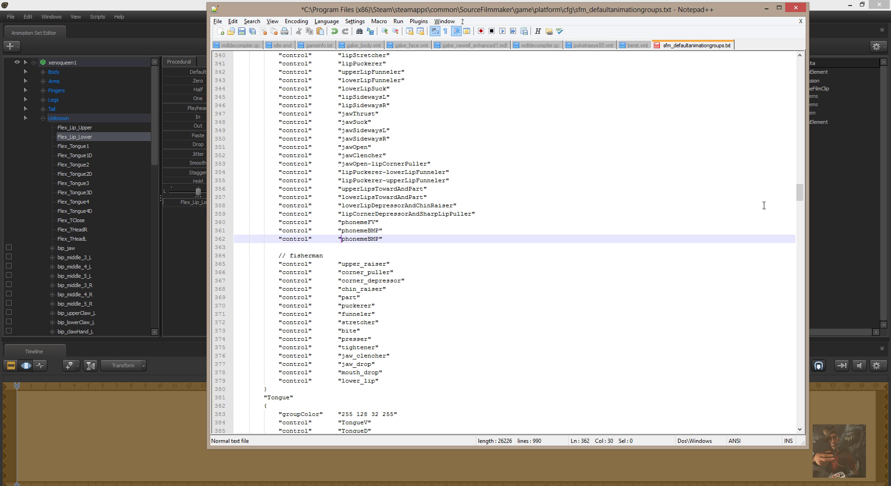
pyautogui.hotkey('shift', 'Right')
pyautogui.hotkey('shift', 'Right')
pyautogui.hotkey('shift', 'Right')
pyautogui.hotkey('shift', 'Right')
pyautogui.hotkey('shift', 'Right')
pyautogui.hotkey('shift', 'Right')
pyautogui.hotkey('shift', 'Right')
pyautogui.hotkey('shift', 'Right')
pyautogui.hotkey('shift', 'Right')
pyautogui.hotkey('shift', 'Right')
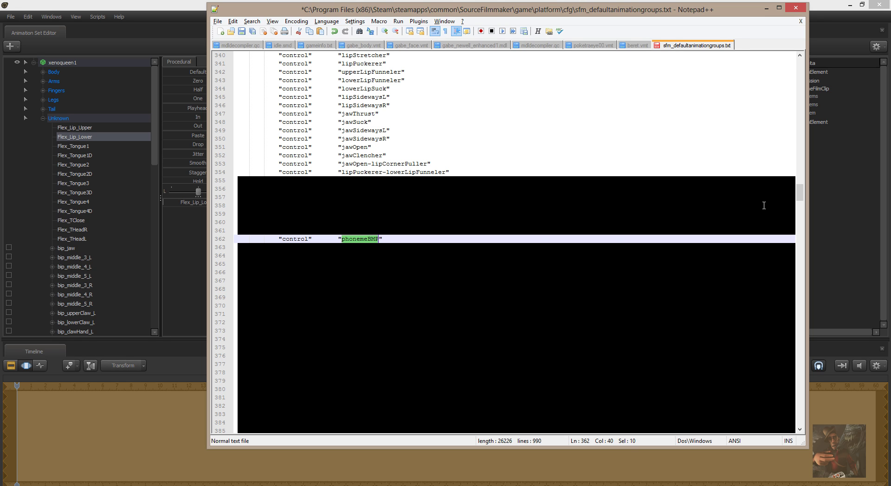
pyautogui.write('fle')
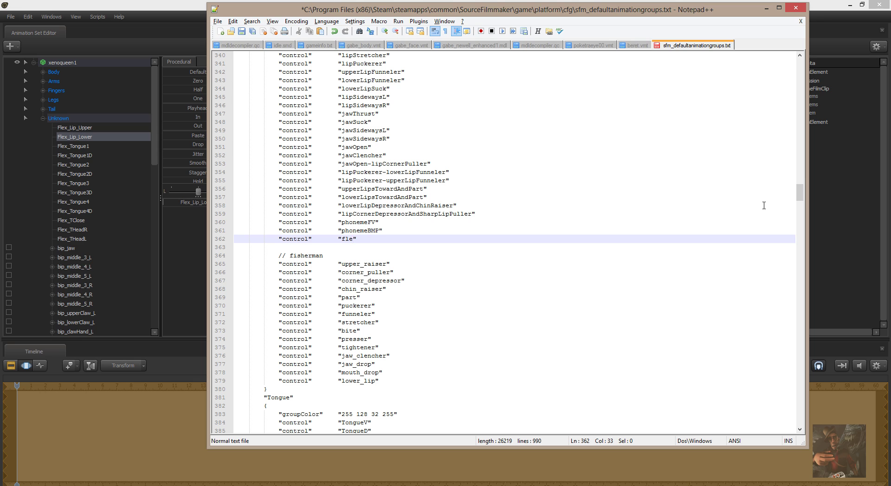
pyautogui.write('x_lip_upper')
# Copy the flex_lip_upper line to the line below, rename the copy flex_lip_lower, and add a blank line before the fisherman comment
pyautogui.hotkey('shift', 'Left')
pyautogui.hotkey('shift', 'Left')
pyautogui.hotkey('shift', 'Left')
pyautogui.hotkey('shift', 'Left')
pyautogui.hotkey('shift', 'Left')
pyautogui.hotkey('shift', 'Left')
pyautogui.hotkey('shift', 'Left')
pyautogui.hotkey('shift', 'Left')
pyautogui.hotkey('shift', 'Left')
pyautogui.hotkey('shift', 'Left')
pyautogui.hotkey('shift', 'Left')
pyautogui.hotkey('shift', 'Left')
pyautogui.hotkey('shift', 'Left')
pyautogui.hotkey('shift', 'Left')
pyautogui.hotkey('shift', 'Left')
pyautogui.hotkey('shift', 'Left')
pyautogui.hotkey('shift', 'Left')
pyautogui.hotkey('shift', 'Left')
pyautogui.hotkey('shift', 'Left')
pyautogui.hotkey('shift', 'Left')
pyautogui.hotkey('ctrl', 'c')
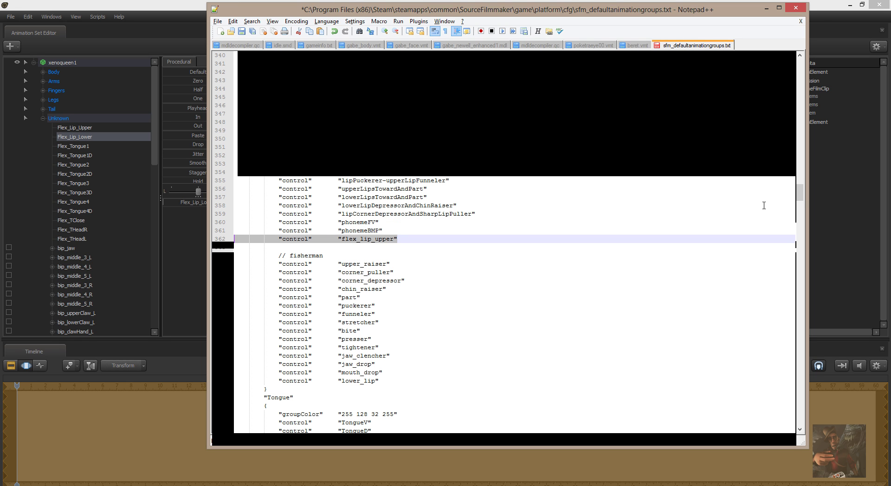
pyautogui.press('Down')
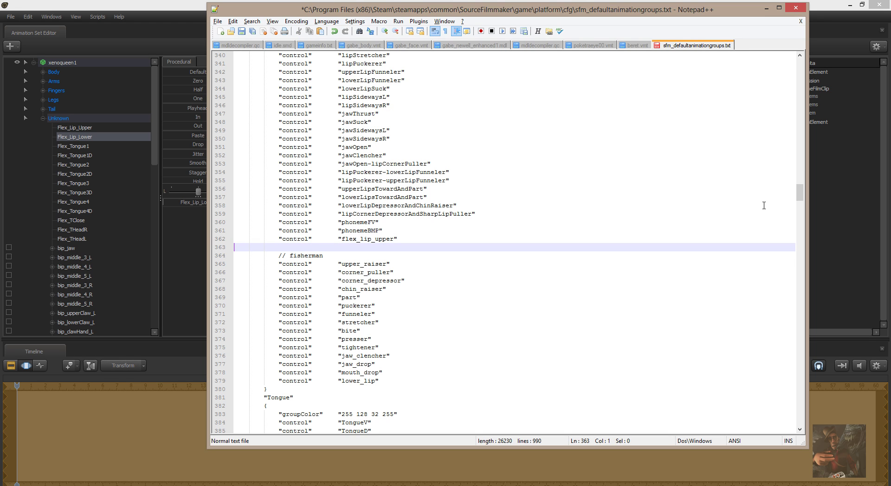
pyautogui.hotkey('ctrl', 'v')
pyautogui.hotkey('shift', 'Left')
pyautogui.hotkey('shift', 'Left')
pyautogui.hotkey('shift', 'Left')
pyautogui.hotkey('shift', 'Left')
pyautogui.hotkey('shift', 'Left')
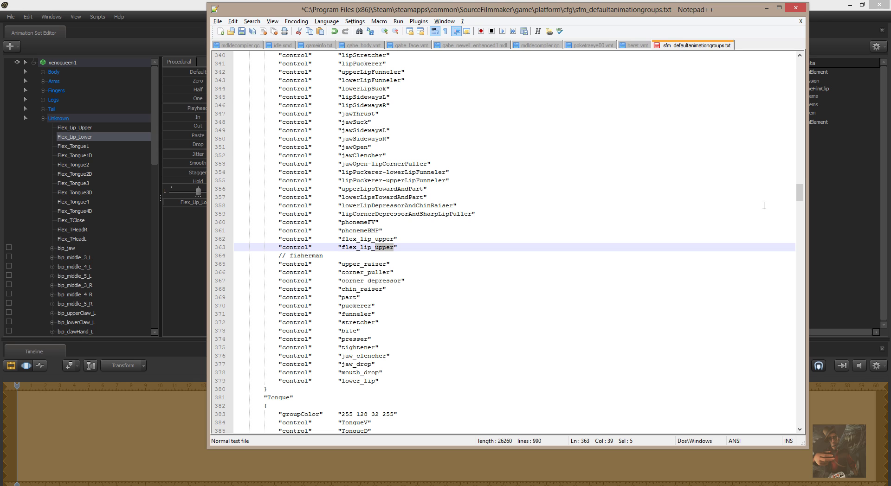
pyautogui.write('lower')
pyautogui.press('Return')
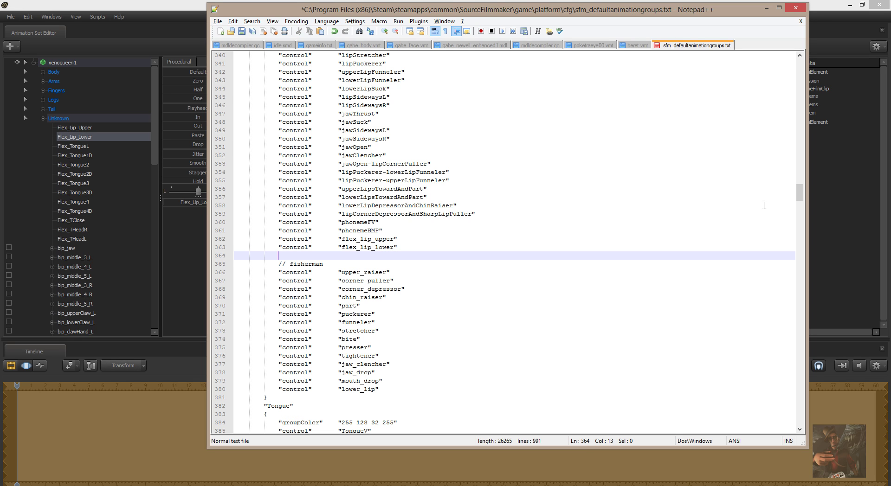
# Insert the comment //xenoQueen on its own indented line above flex_lip_upper and save the file
pyautogui.press('Up')
pyautogui.press('Up')
pyautogui.press('Left')
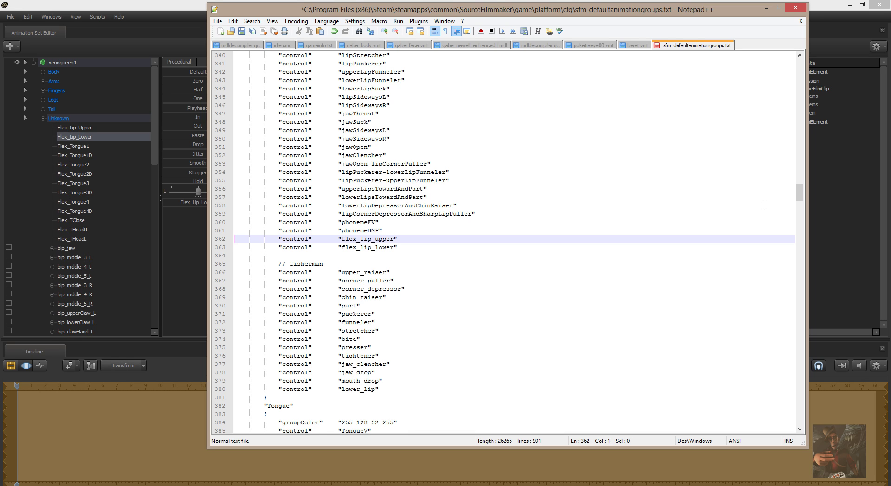
pyautogui.press('Return')
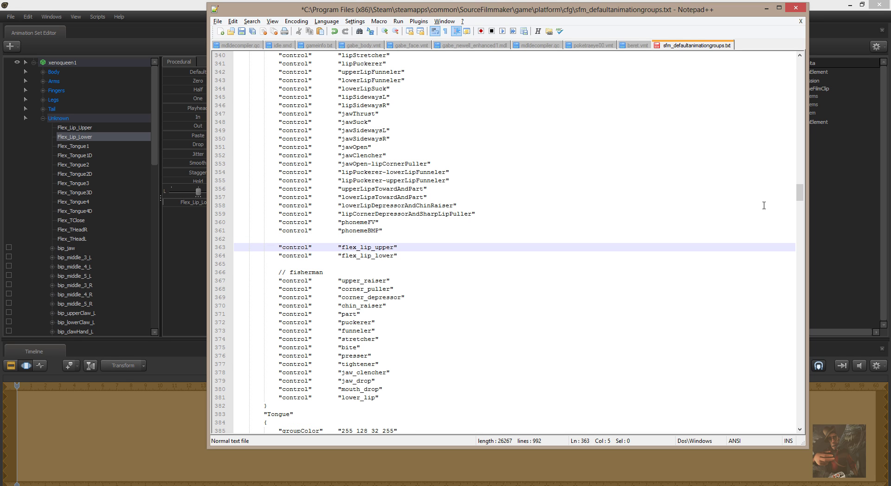
pyautogui.press('Up')
pyautogui.press('Tab')
pyautogui.press('Tab')
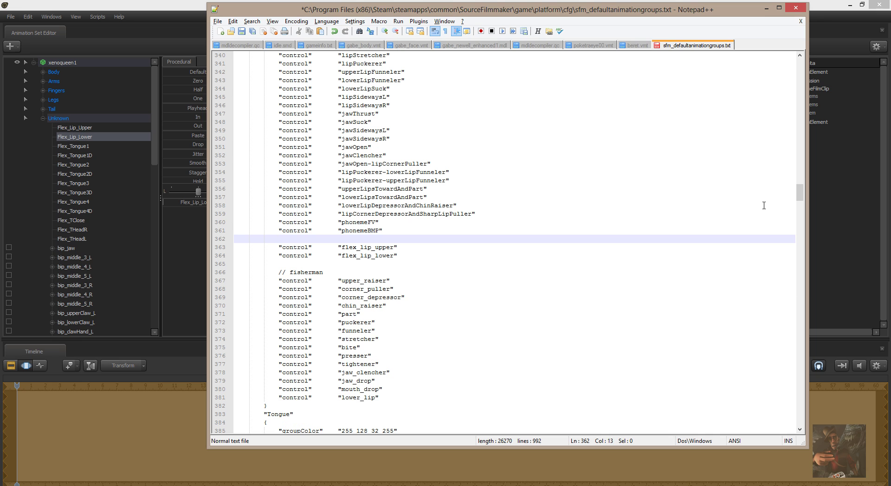
pyautogui.write('//xenoqueen')
pyautogui.press('Left')
pyautogui.click(322, 242)
pyautogui.click(218, 21)
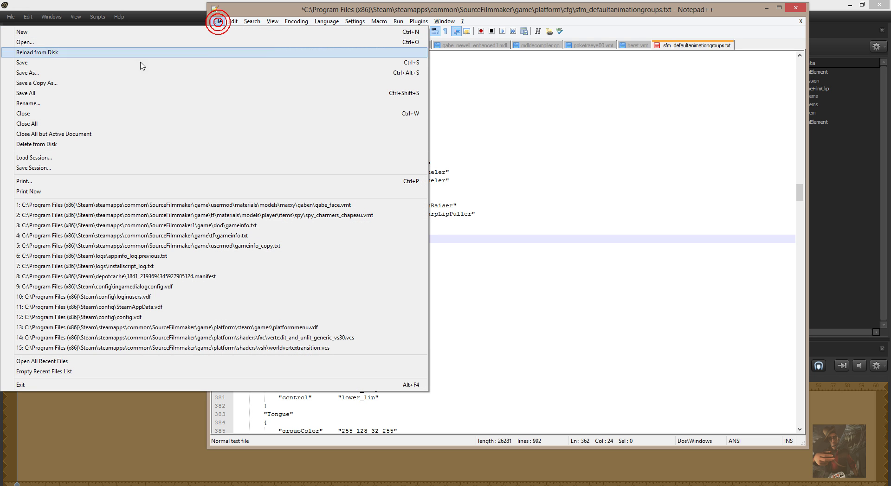
pyautogui.click(68, 64)
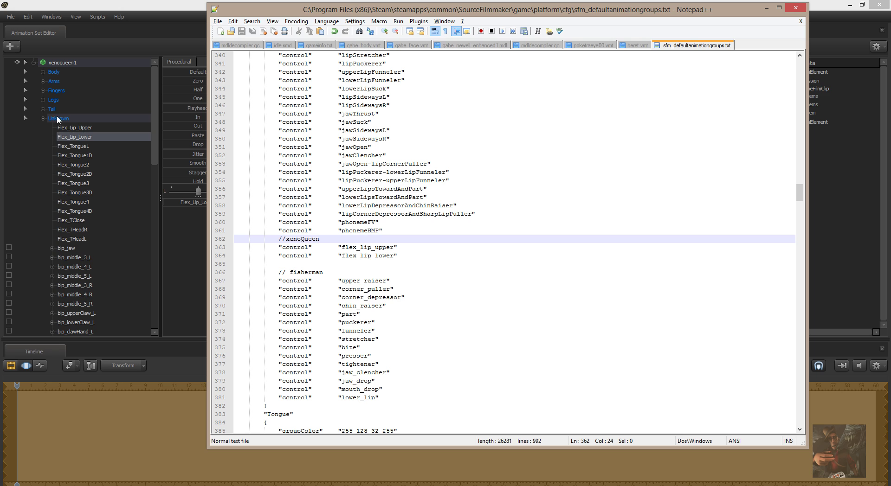
# Switch to Source Filmmaker and delete the xenoqueen1 animation set
pyautogui.click(67, 64)
pyautogui.rightClick(67, 65)
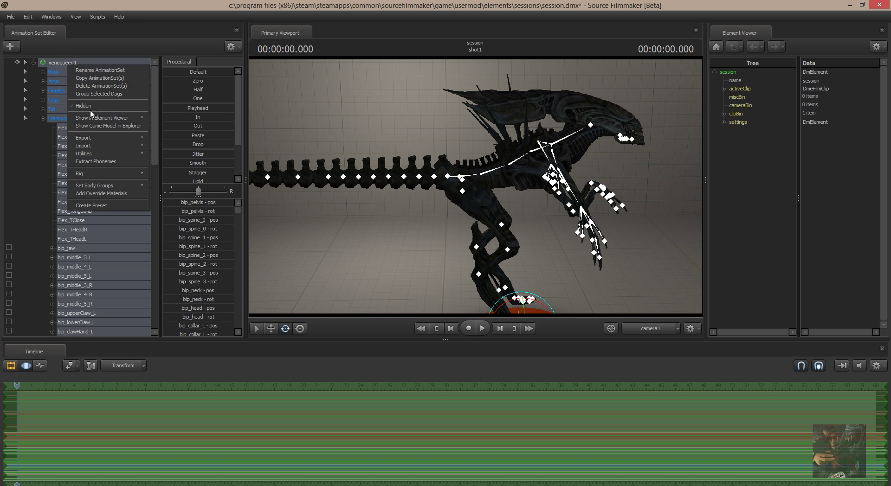
pyautogui.click(95, 85)
# Create an animation set for a new model, rescanning the model list and loading the xenoqueen model
pyautogui.rightClick(96, 87)
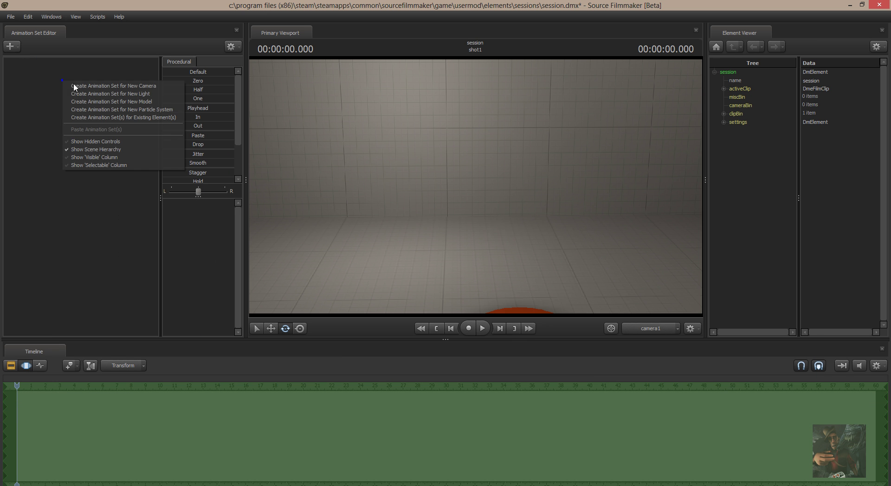
pyautogui.click(95, 102)
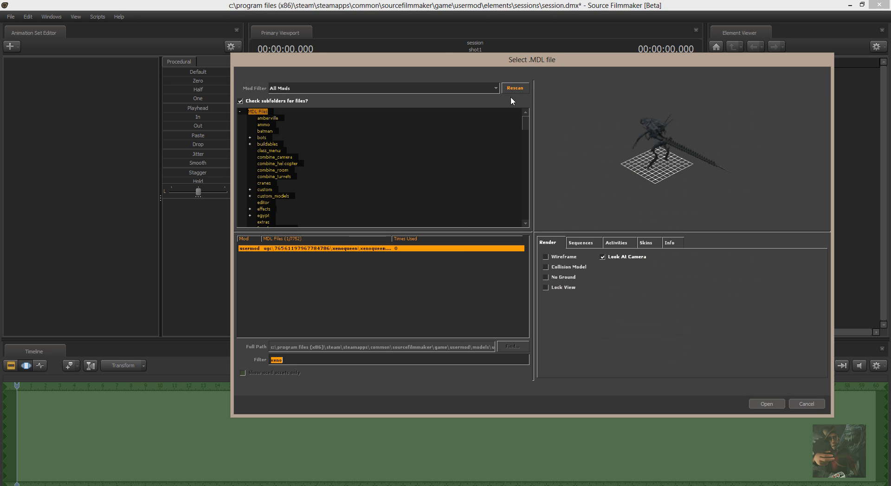
pyautogui.click(513, 91)
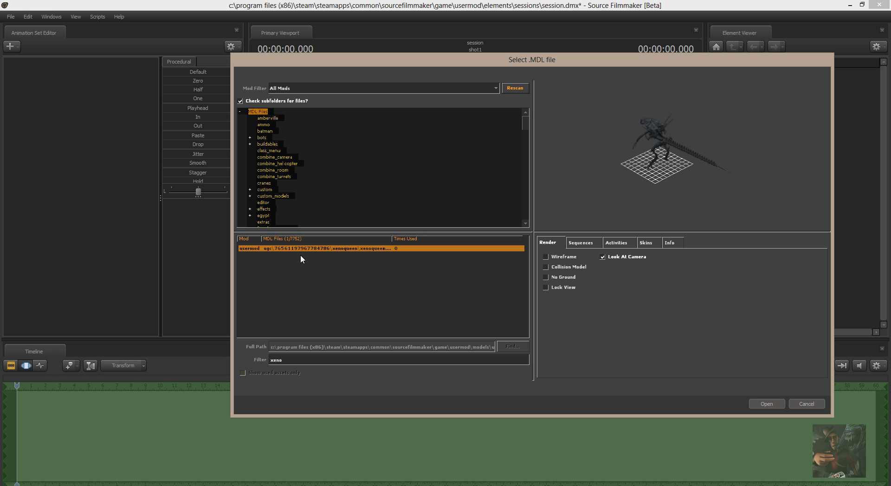
pyautogui.click(766, 405)
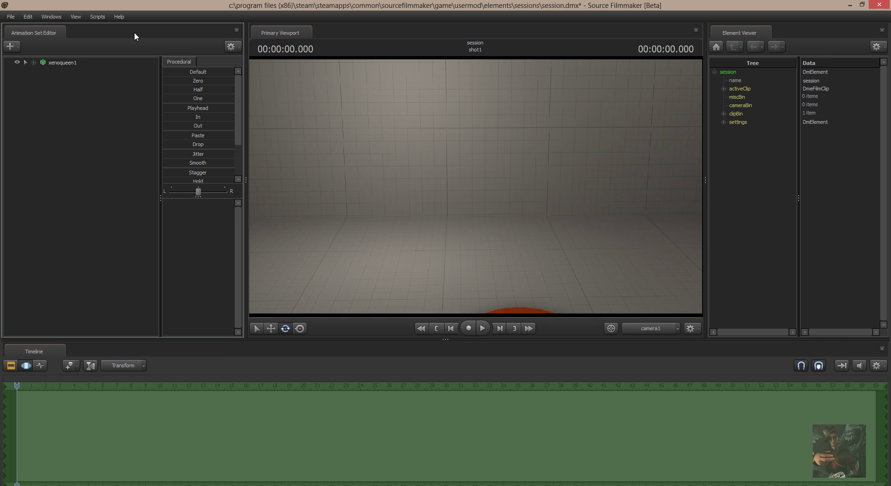
# Expand xenoqueen1 down to the Lower Face group and inspect its Flex_Lip_Upper and Flex_Lip_Lower controls
pyautogui.click(69, 65)
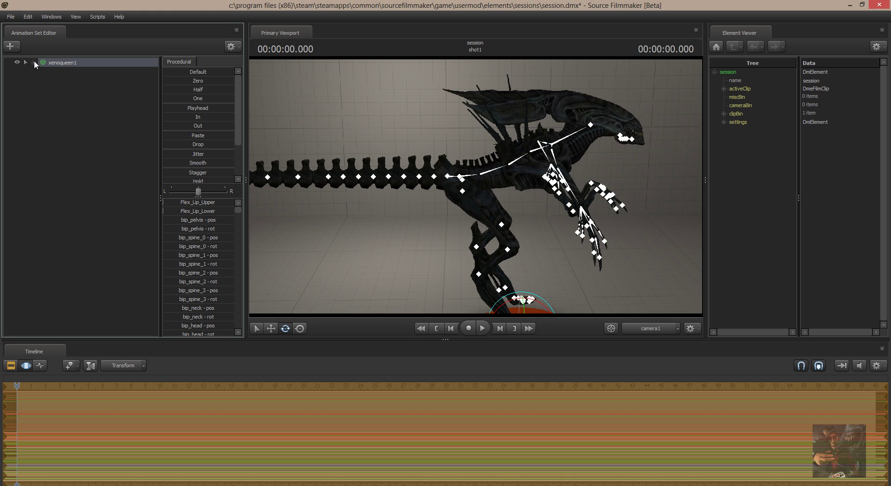
pyautogui.click(34, 62)
pyautogui.click(55, 72)
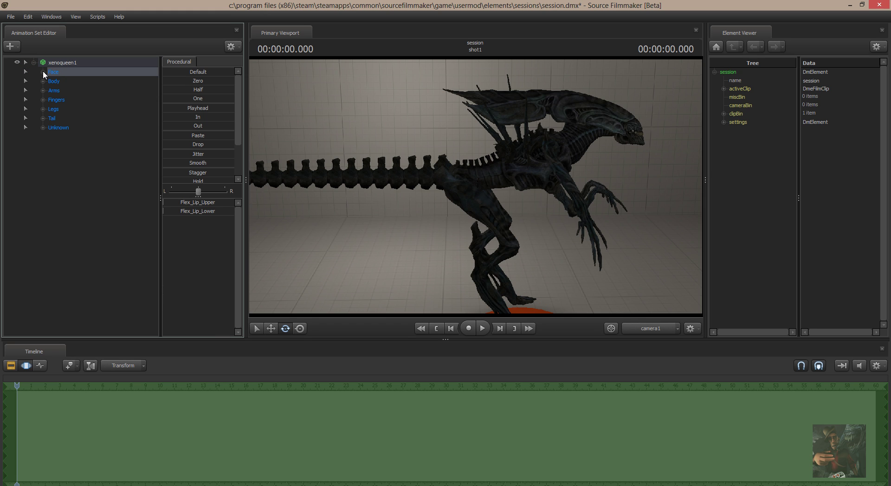
pyautogui.click(43, 72)
pyautogui.click(52, 81)
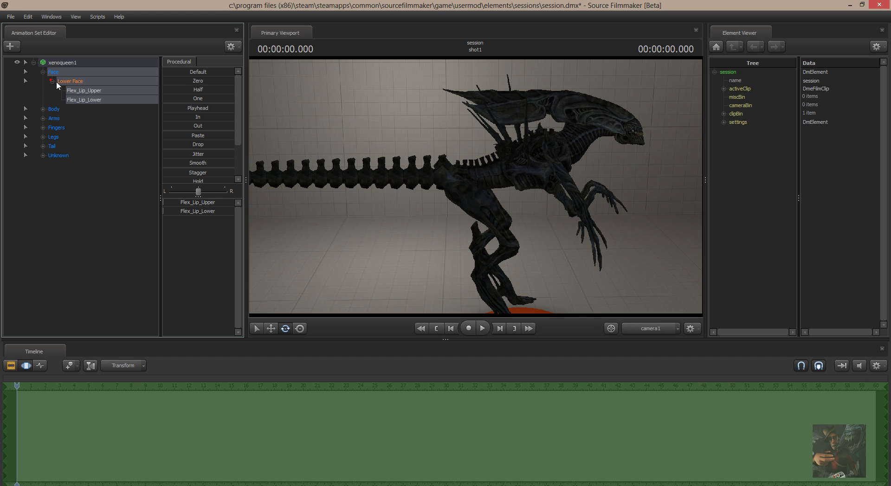
pyautogui.click(90, 93)
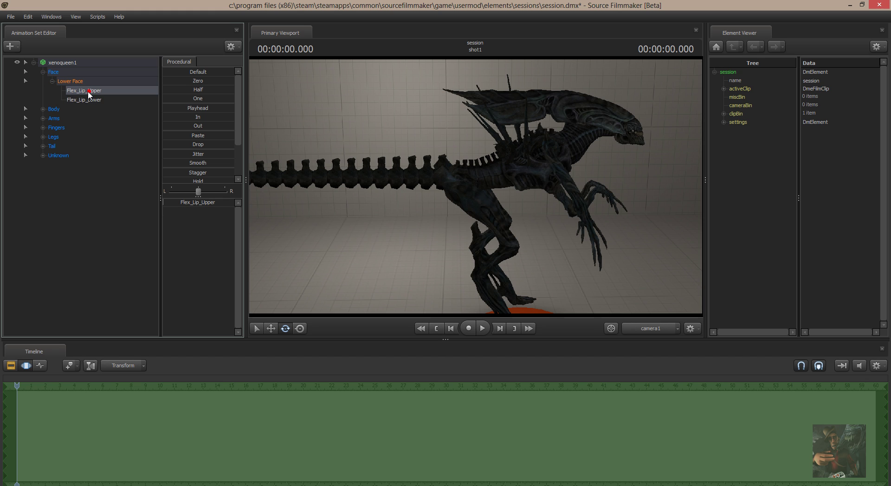
pyautogui.click(88, 100)
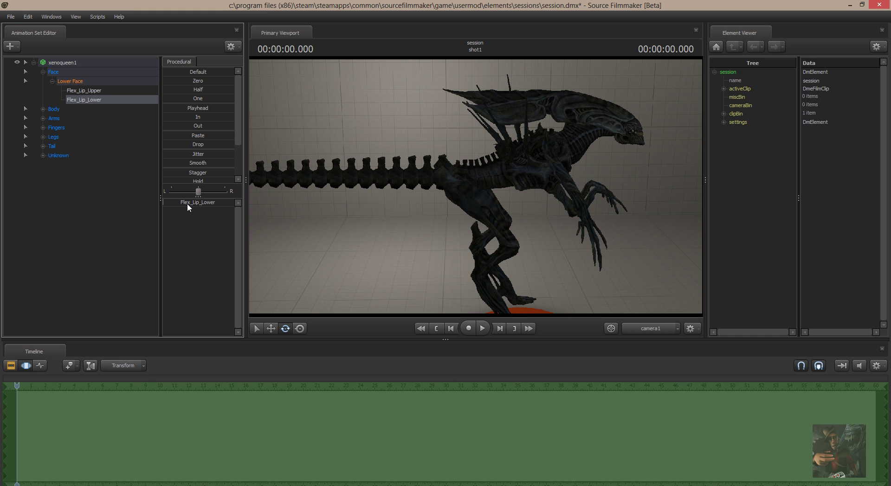
# Test the Flex_Lip_Lower and Flex_Lip_Upper sliders across their range on the xenoqueen
pyautogui.click(166, 203)
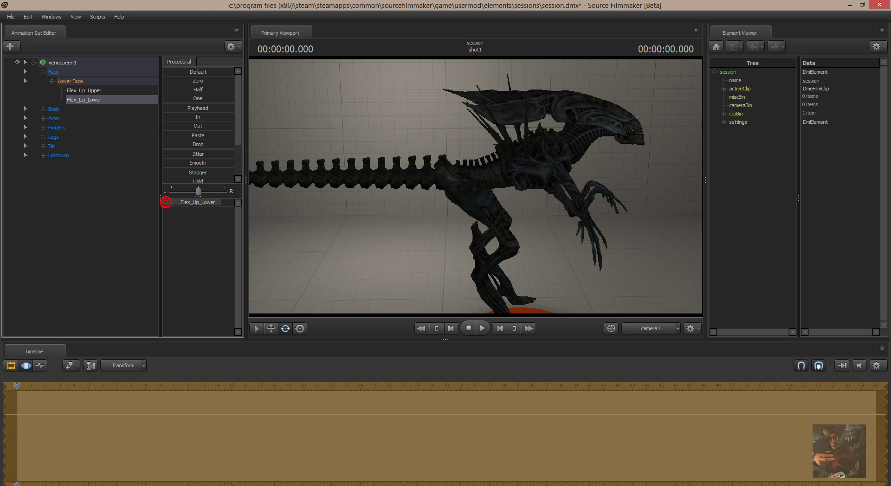
pyautogui.moveTo(234, 203)
pyautogui.mouseDown()
pyautogui.moveTo(181, 203)
pyautogui.moveTo(234, 202)
pyautogui.mouseUp()
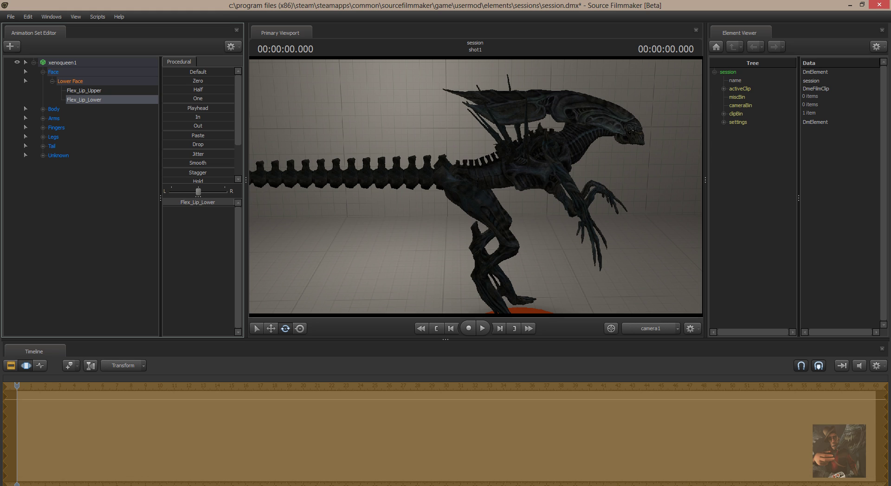
pyautogui.click(78, 90)
pyautogui.click(166, 203)
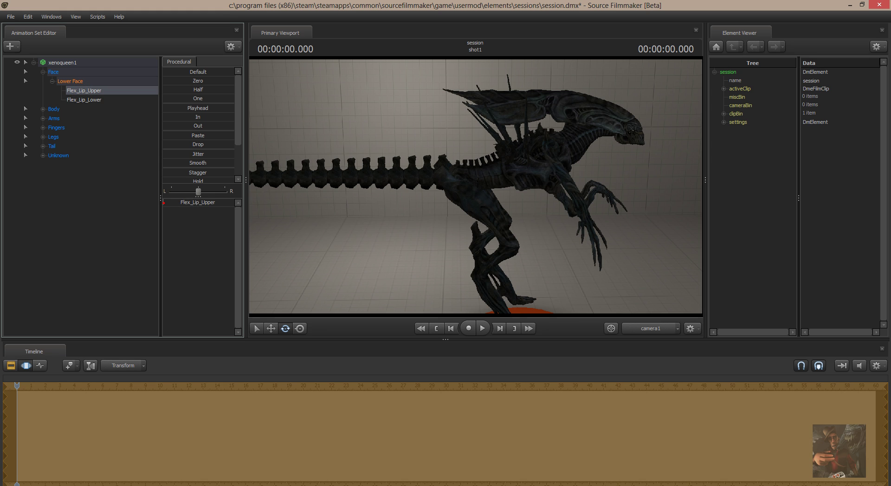
pyautogui.moveTo(166, 203); pyautogui.dragTo(234, 202)
pyautogui.click(87, 100)
pyautogui.moveTo(233, 203); pyautogui.dragTo(163, 204)
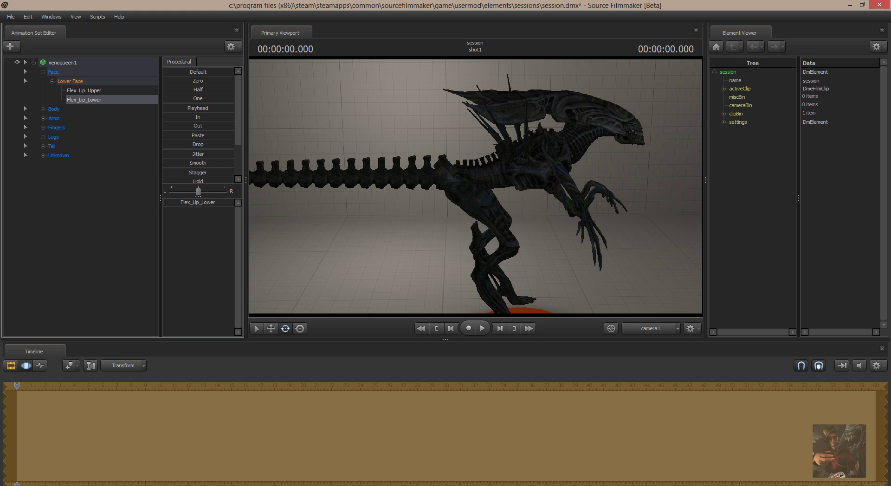
# Collapse the Face groups, expand Body and Unknown, and select the ungrouped bip_jaw control
pyautogui.click(52, 81)
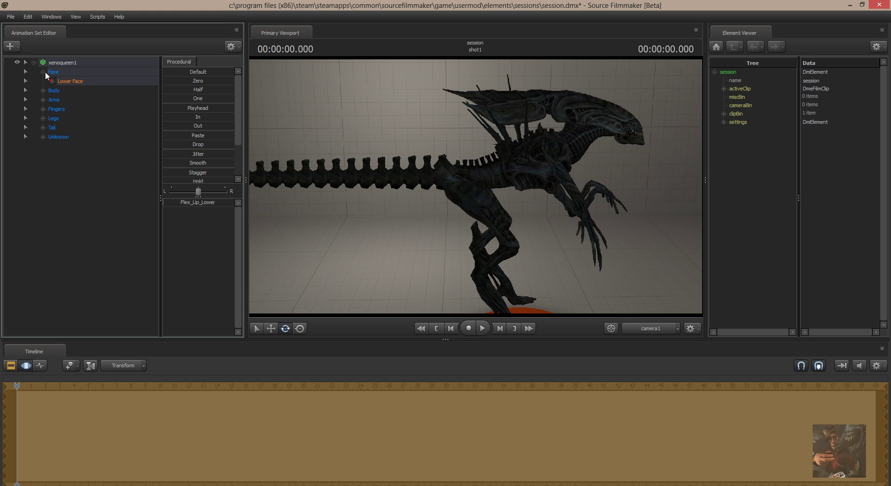
pyautogui.click(43, 72)
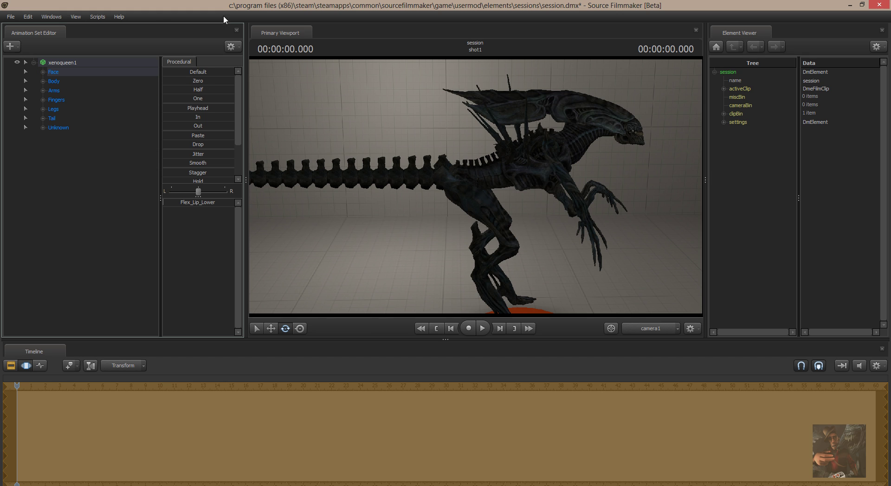
pyautogui.click(52, 83)
pyautogui.click(42, 81)
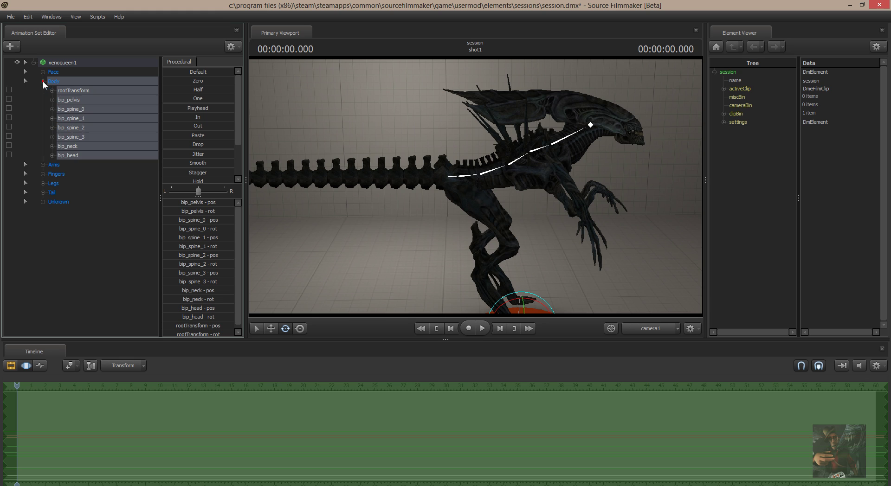
pyautogui.click(43, 202)
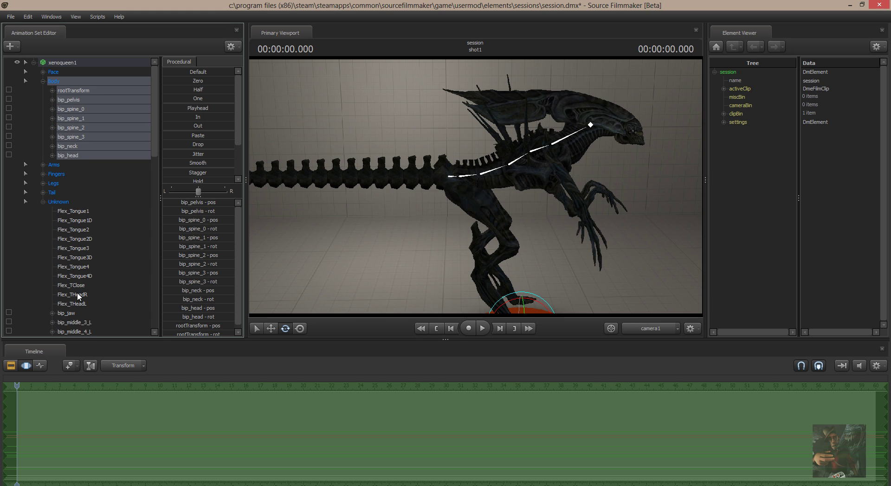
pyautogui.click(71, 314)
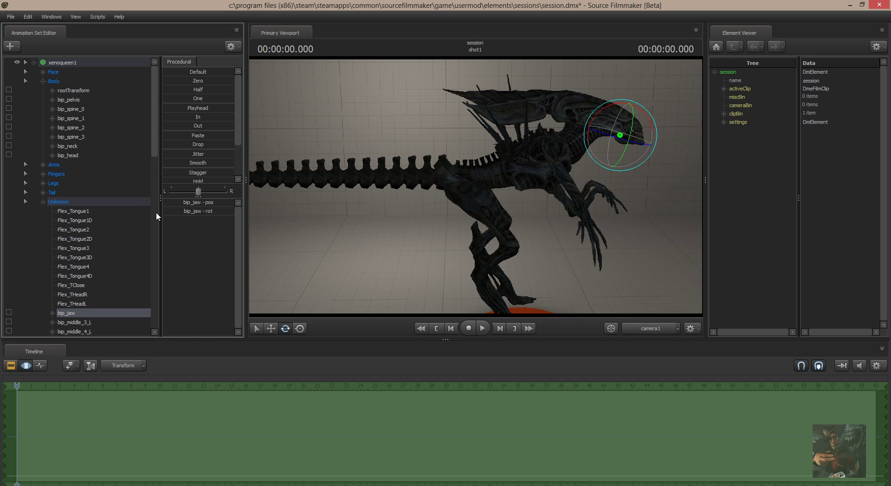
# Switch to Notepad++ and duplicate the bip_head control line directly beneath itself in the Body group
pyautogui.hotkey('alt', 'Tab')
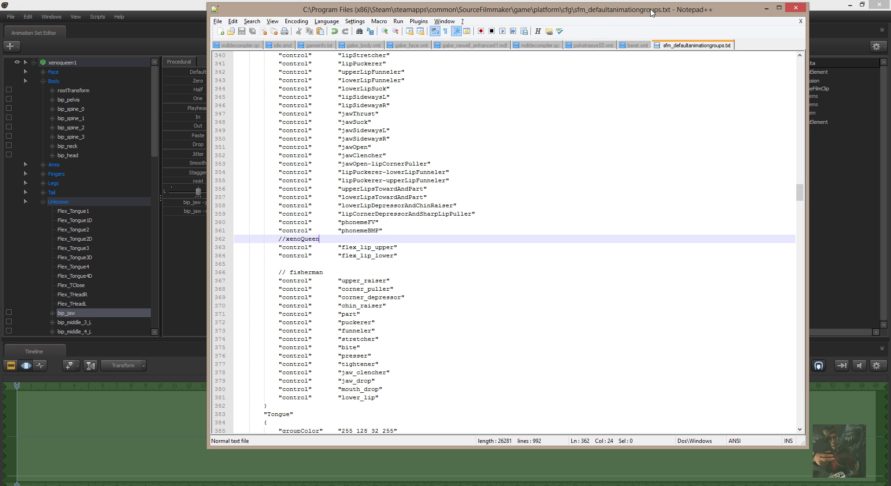
pyautogui.scroll(-13, 315, 190)
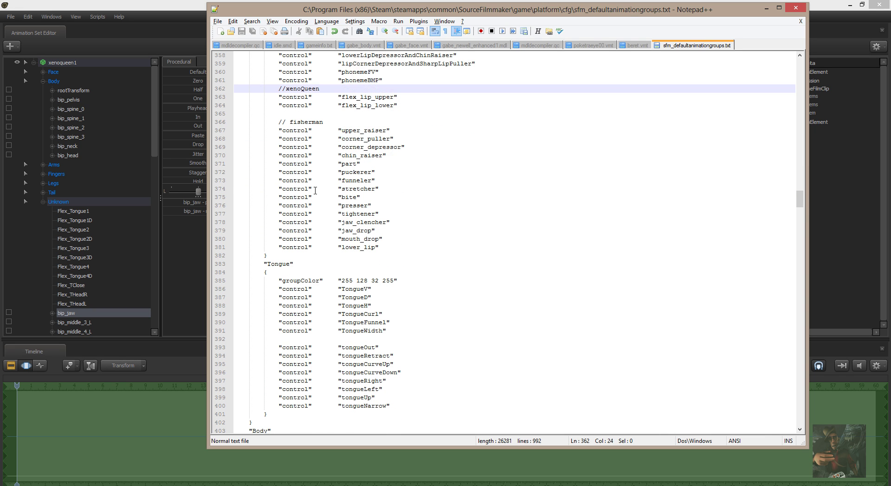
pyautogui.scroll(-10, 315, 191)
pyautogui.scroll(3, 320, 180)
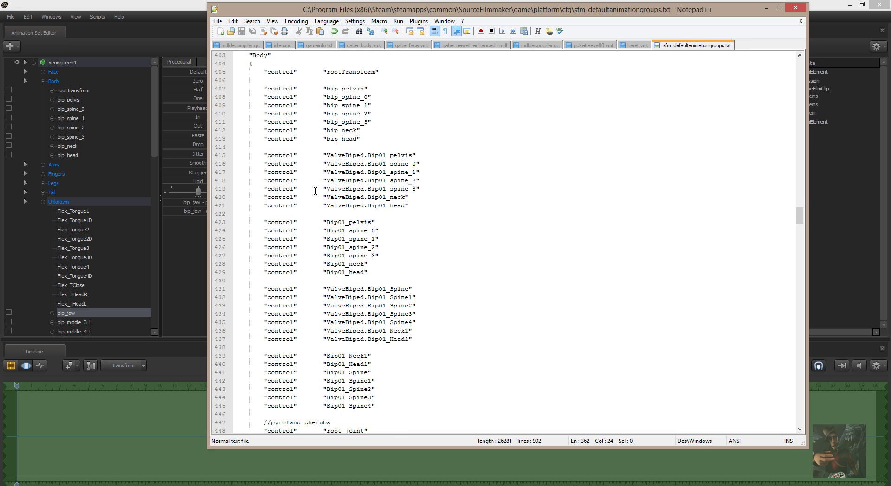
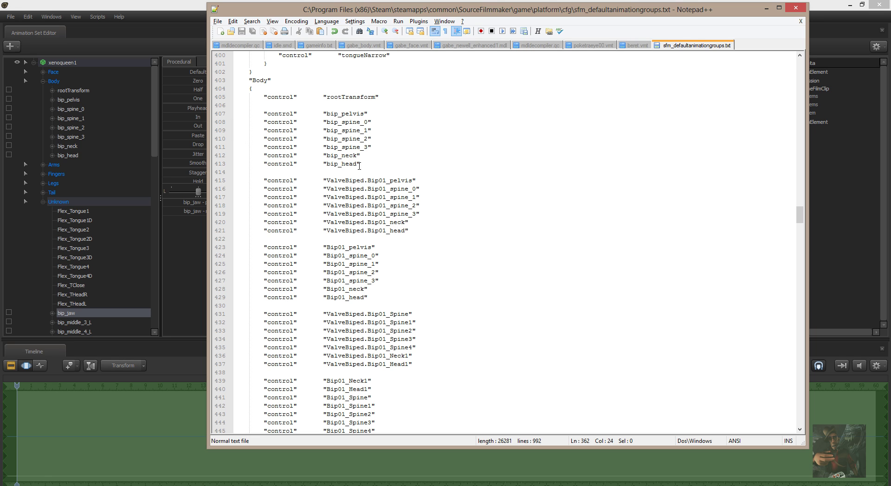
pyautogui.click(232, 164)
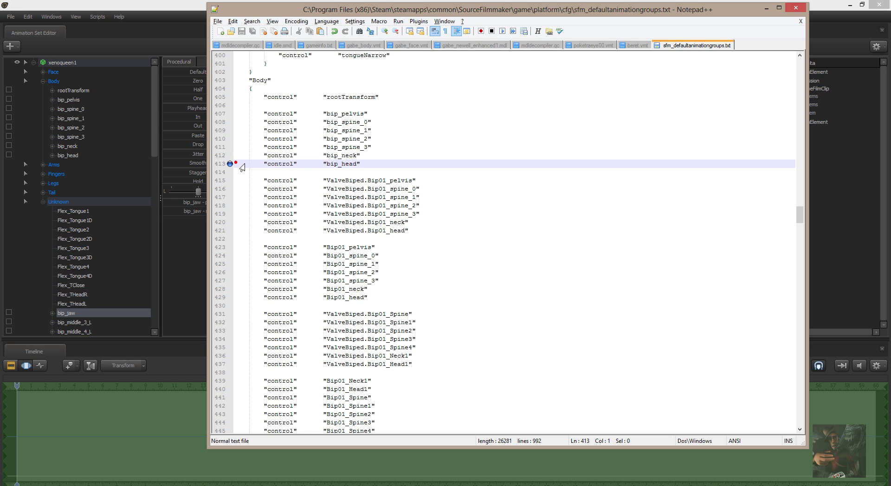
pyautogui.hotkey('shift', 'Down')
pyautogui.hotkey('ctrl', 'c')
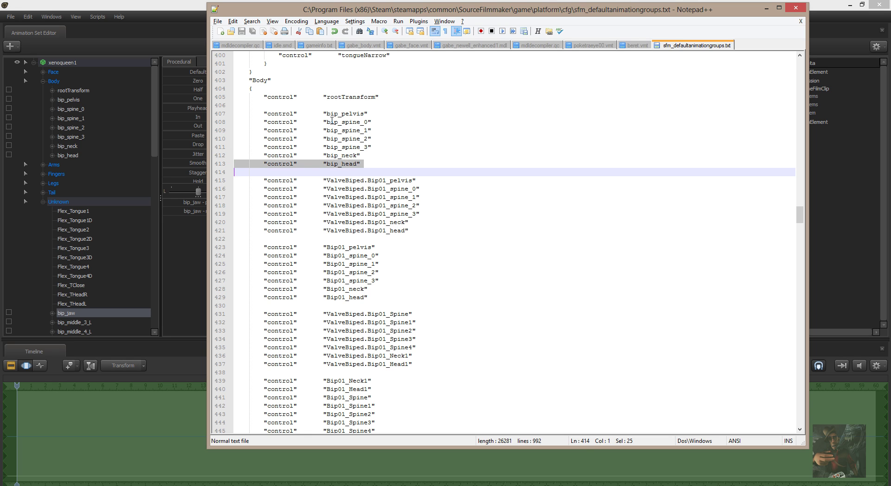
pyautogui.press('Down')
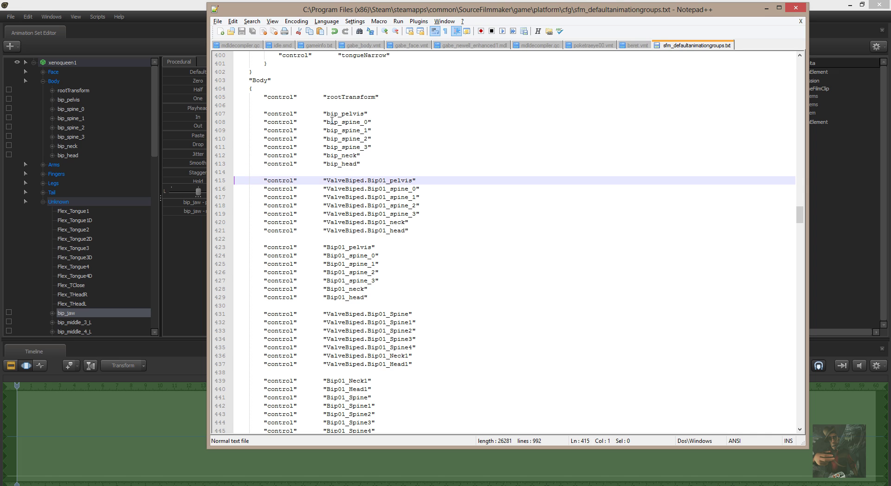
pyautogui.press('Up')
pyautogui.hotkey('ctrl', 'v')
# Change the duplicated Body line's control name to bip_jaw and save sfm_defaultanimationgroups.txt
pyautogui.press('Up')
pyautogui.press('End')
pyautogui.press('Left')
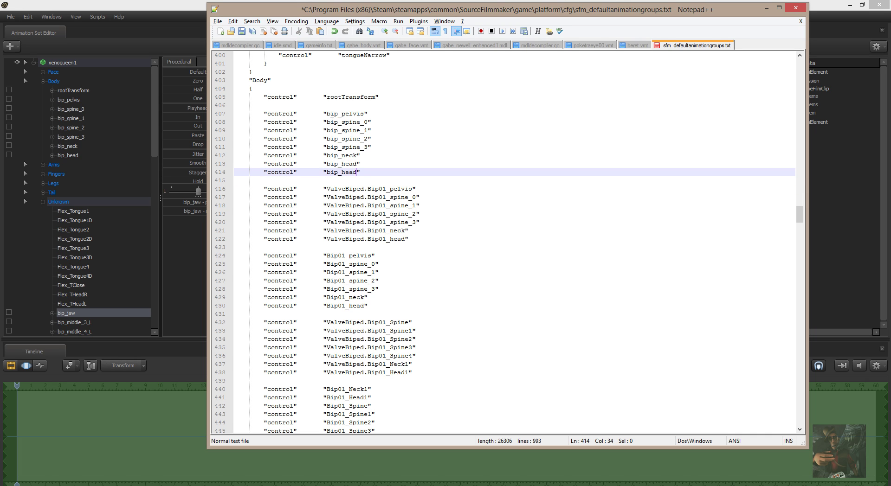
pyautogui.hotkey('shift', 'Left')
pyautogui.hotkey('shift', 'Left')
pyautogui.hotkey('shift', 'Left')
pyautogui.hotkey('shift', 'Left')
pyautogui.write('jaw')
pyautogui.click(217, 21)
pyautogui.click(104, 62)
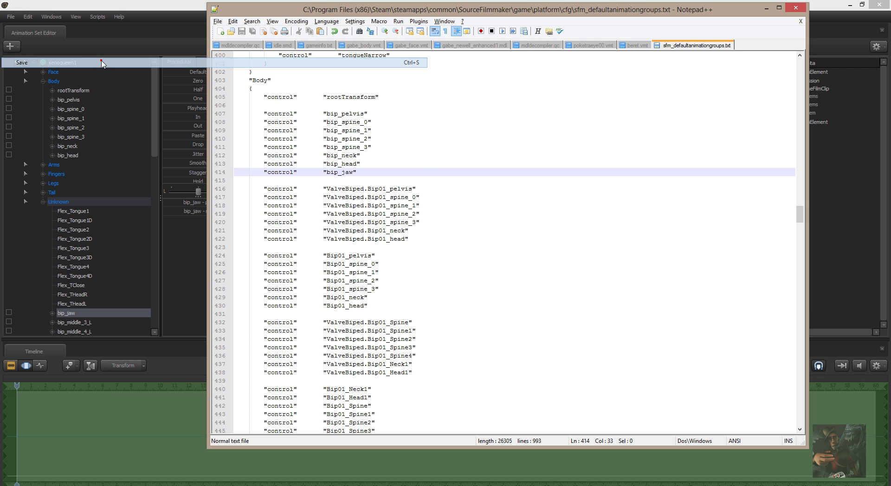
# Return to Source Filmmaker and delete the xenoqueen1 animation set
pyautogui.click(68, 63)
pyautogui.rightClick(68, 63)
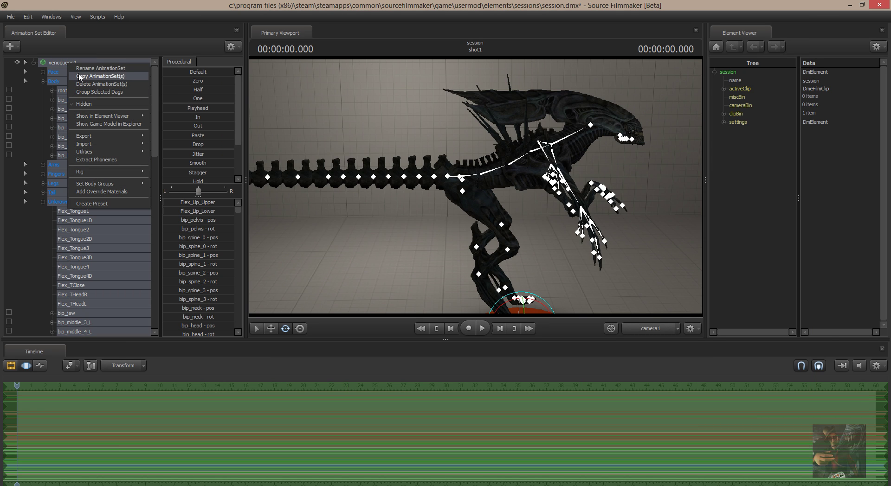
pyautogui.moveTo(89, 148)
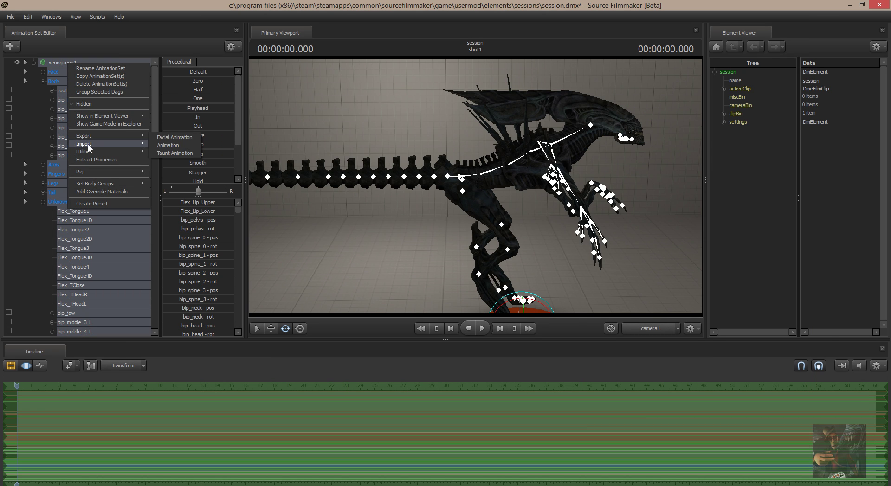
pyautogui.click(93, 84)
# Create an animation set for a new model by rescanning the model files and opening the xenoqueen model again
pyautogui.rightClick(94, 85)
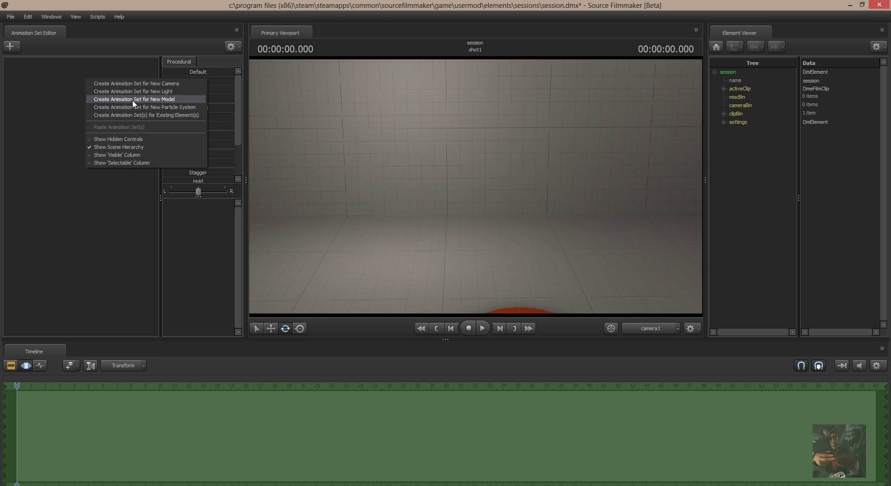
pyautogui.click(131, 99)
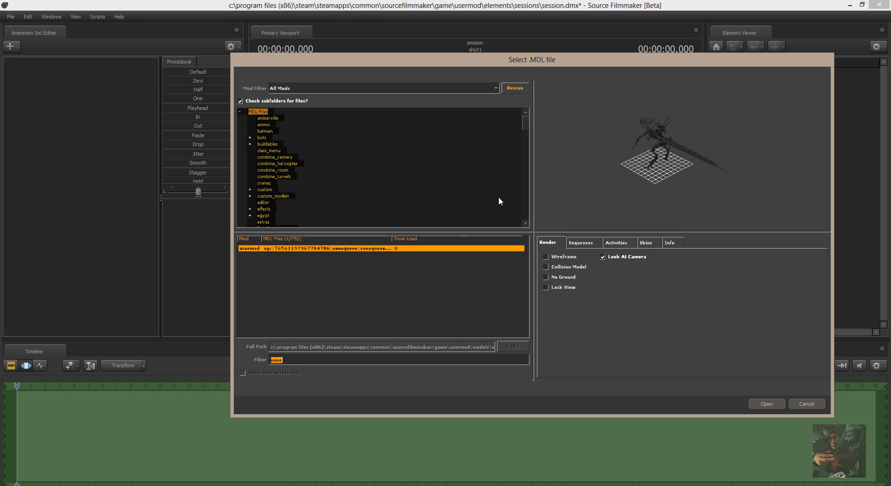
pyautogui.click(517, 89)
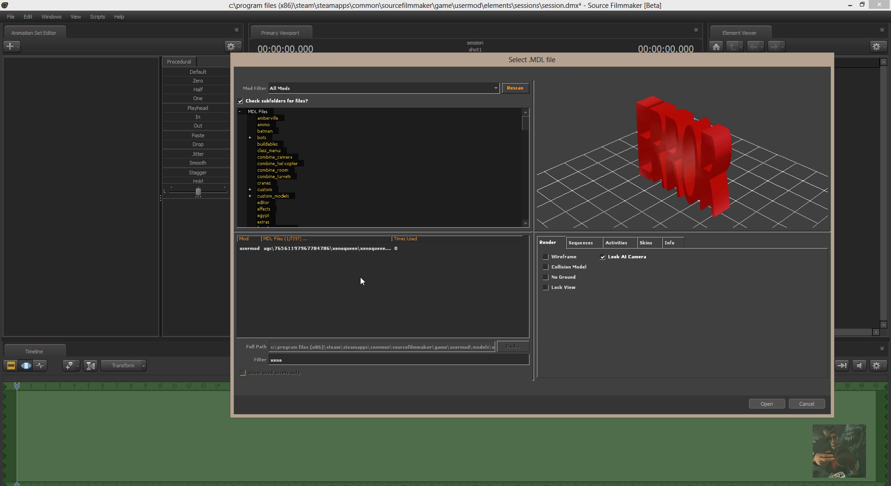
pyautogui.click(763, 404)
# Expand the reloaded xenoqueen1 set and its Body group, and select the bip_jaw control there
pyautogui.click(33, 63)
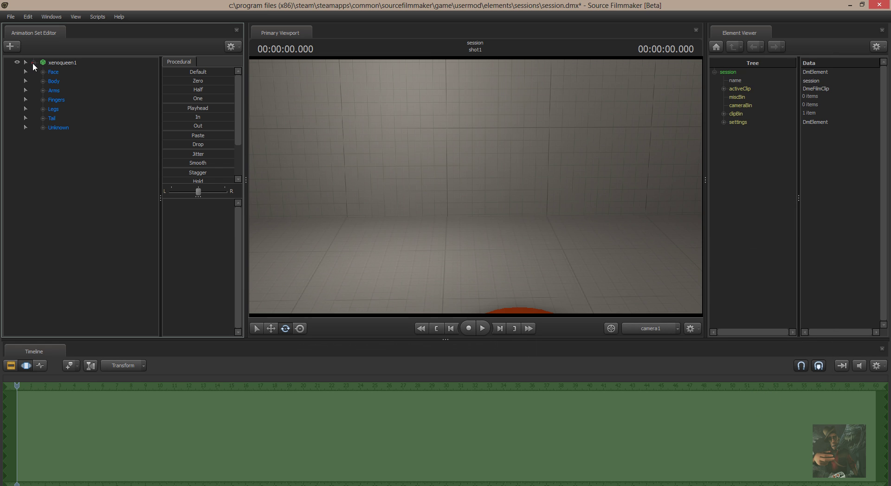
pyautogui.click(42, 81)
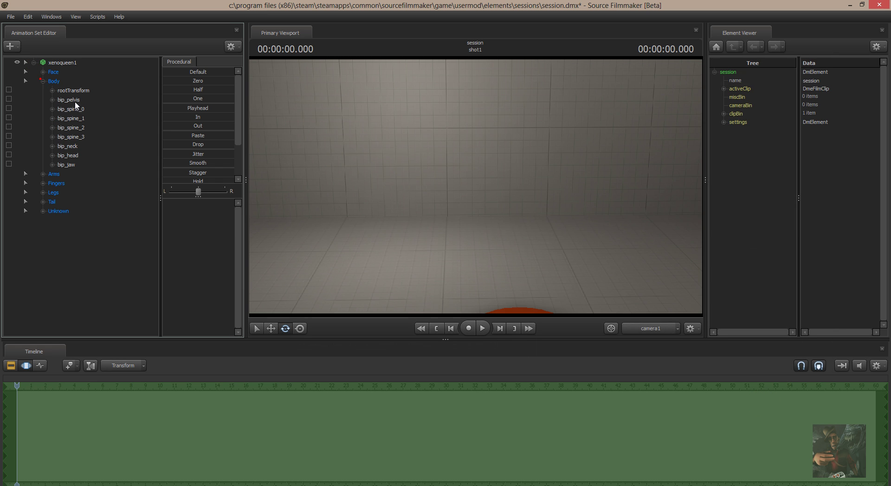
pyautogui.click(72, 165)
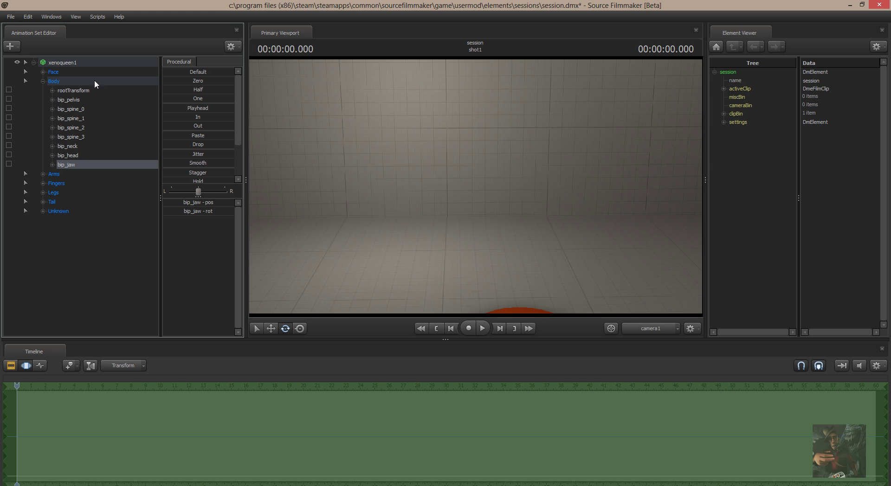
# Apply the Default preset to the whole xenoqueen1 set and test rotating its bip_jaw control
pyautogui.click(64, 64)
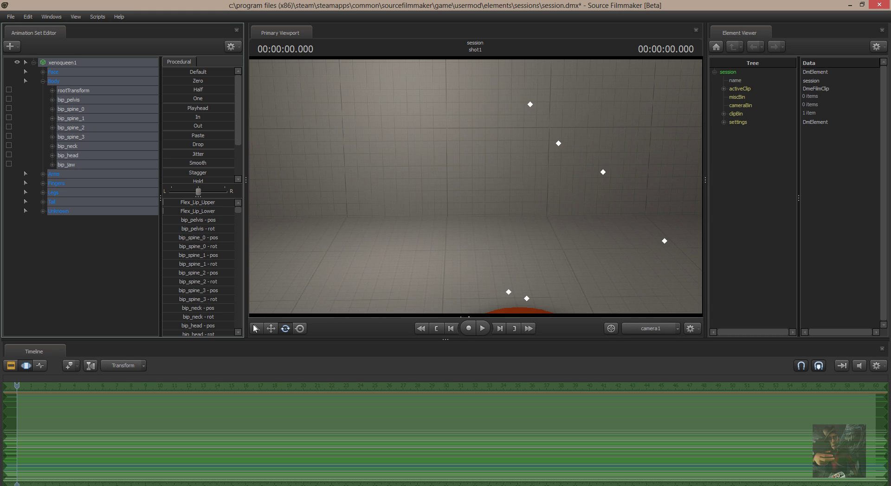
pyautogui.click(165, 73)
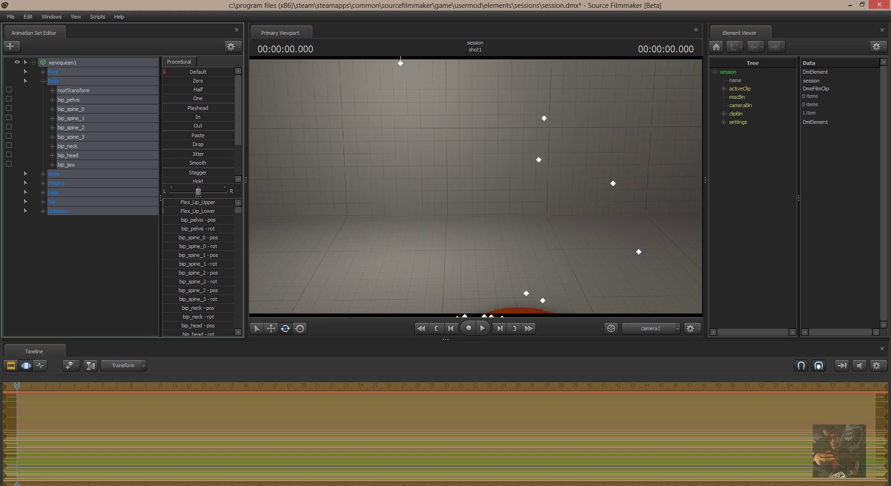
pyautogui.click(77, 164)
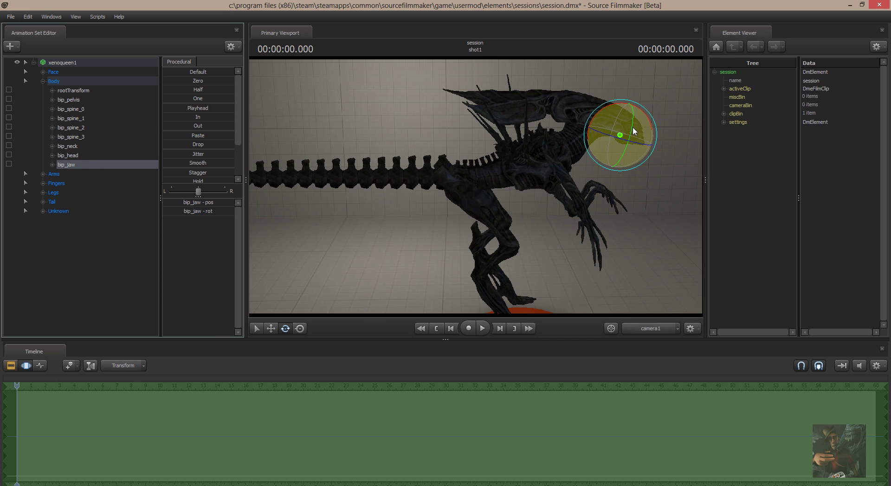
pyautogui.moveTo(650, 122)
pyautogui.mouseDown()
pyautogui.moveTo(644, 147)
pyautogui.moveTo(649, 119)
pyautogui.mouseUp()
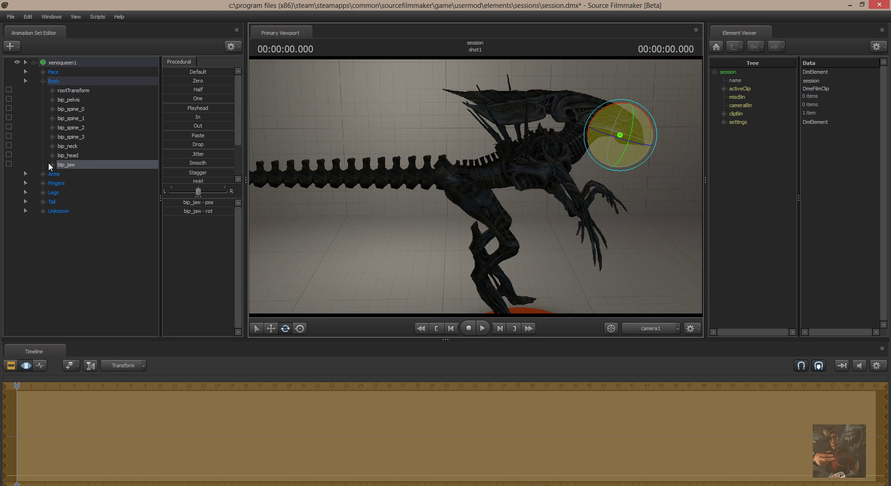
pyautogui.click(102, 238)
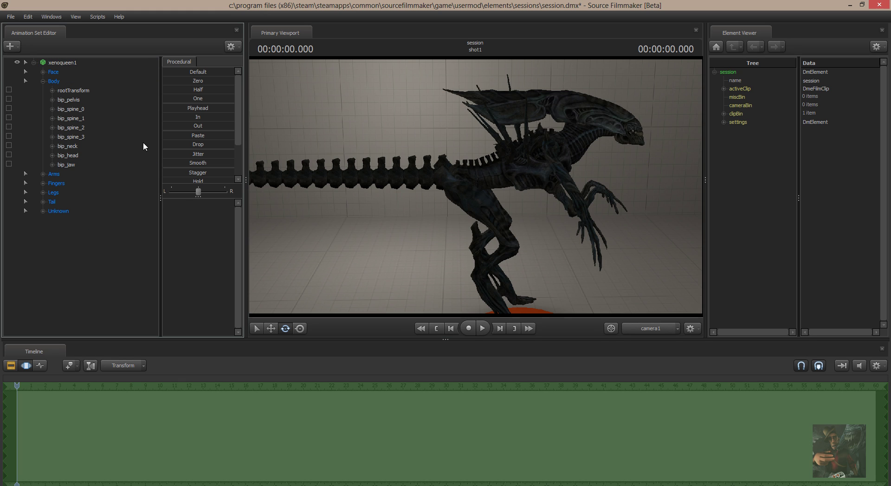
# Select xenoqueen1's Arms group, switch to Notepad++ and examine how the Arms group and Fingers subgroups are defined
pyautogui.click(54, 174)
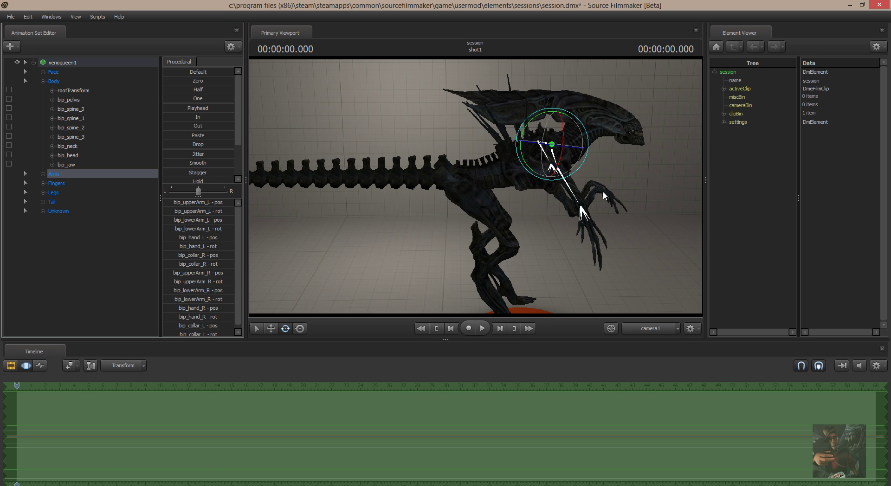
pyautogui.hotkey('alt', 'Tab')
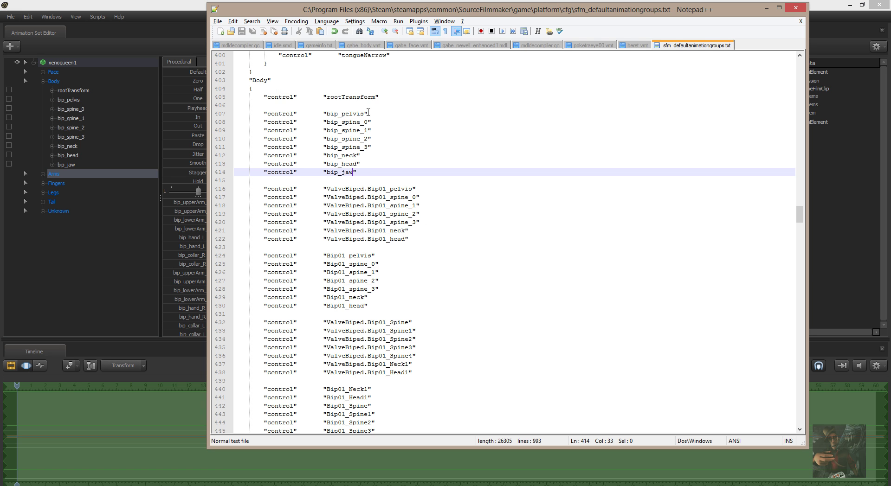
pyautogui.scroll(-17, 362, 215)
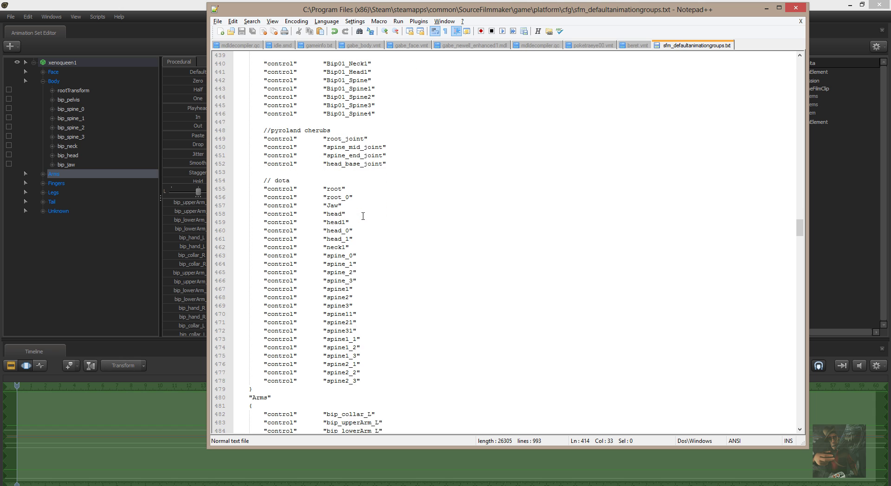
pyautogui.scroll(-5, 363, 216)
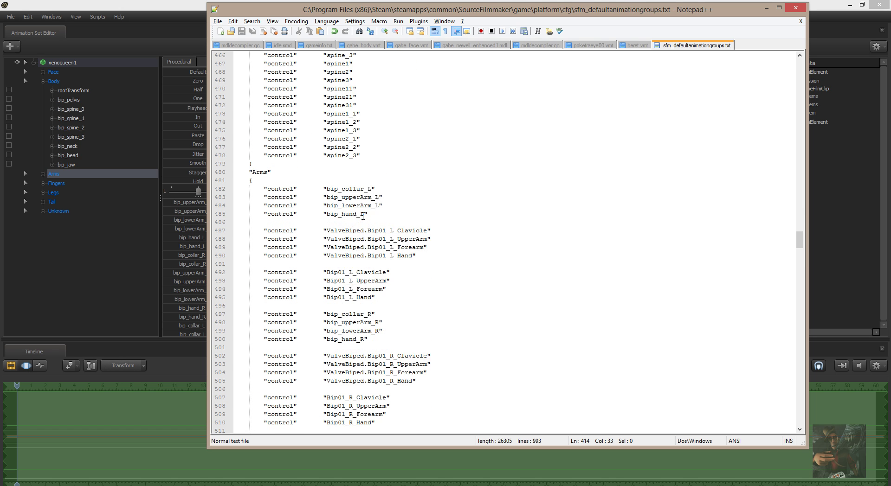
pyautogui.scroll(1, 302, 178)
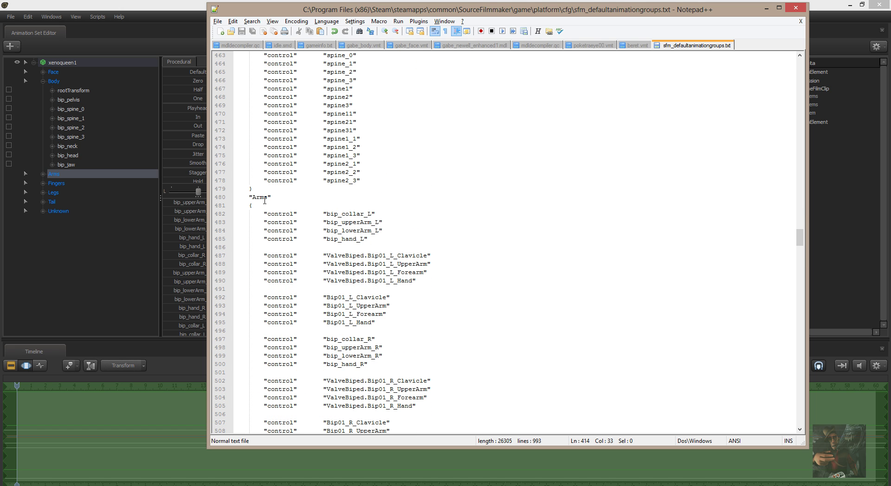
pyautogui.scroll(-16, 266, 209)
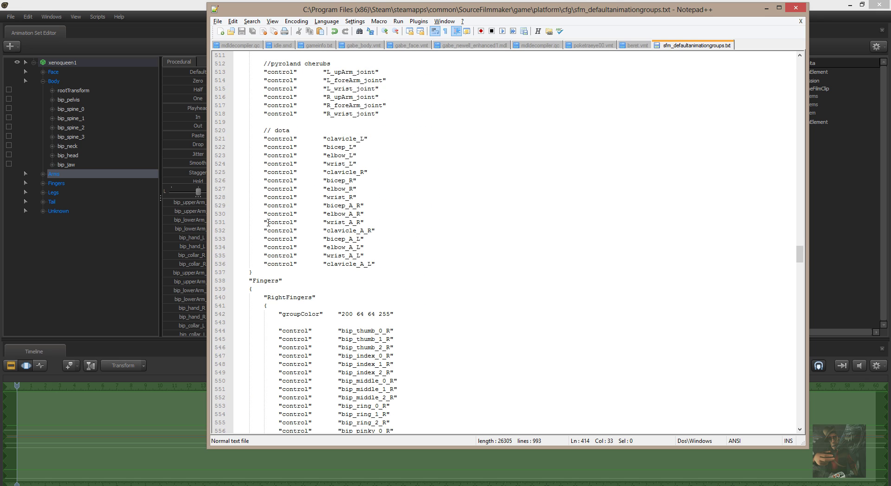
pyautogui.scroll(-20, 268, 223)
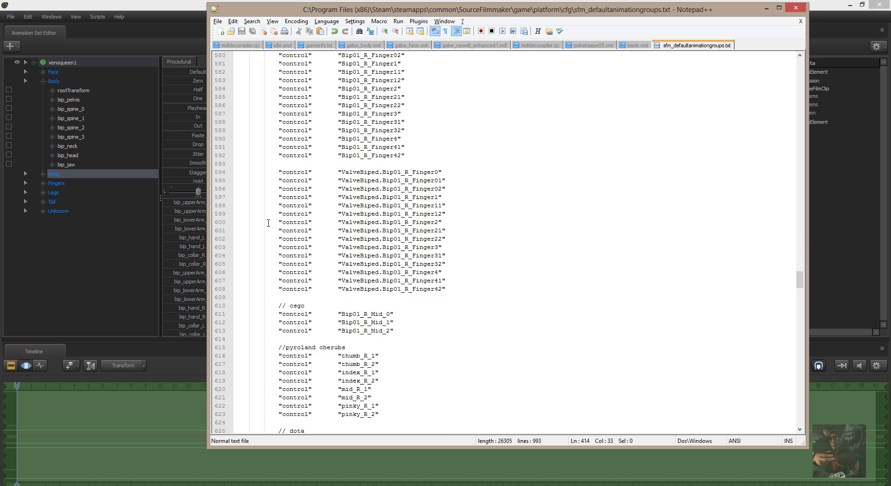
pyautogui.scroll(-17, 268, 222)
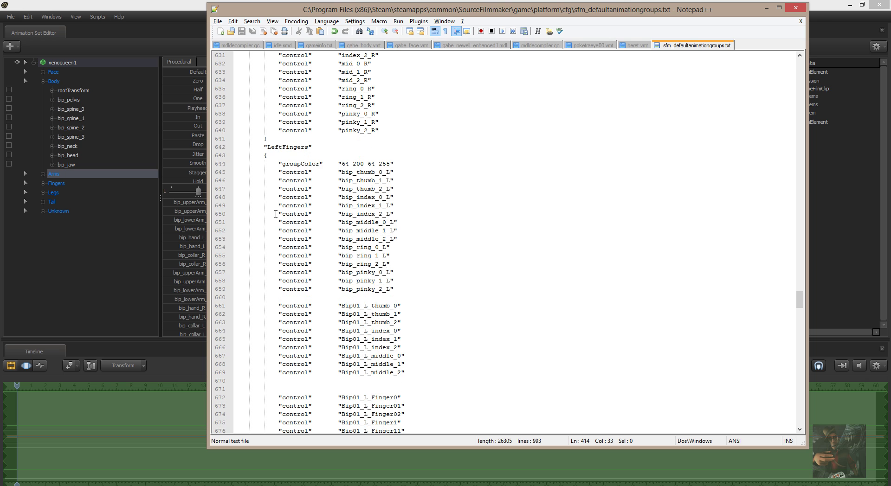
pyautogui.scroll(20, 275, 214)
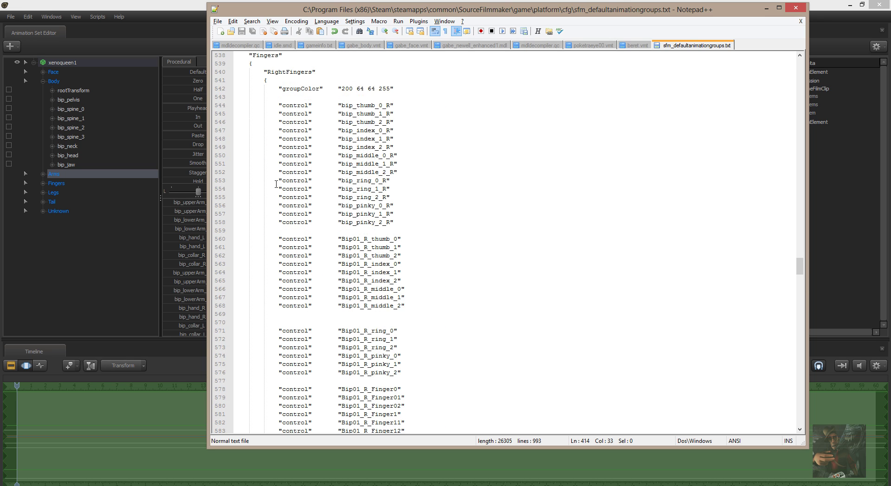
pyautogui.scroll(19, 276, 183)
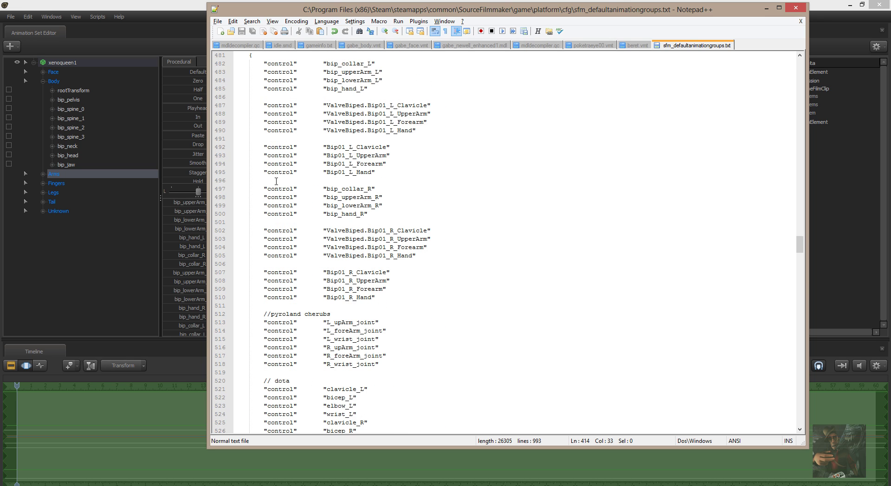
pyautogui.scroll(5, 276, 182)
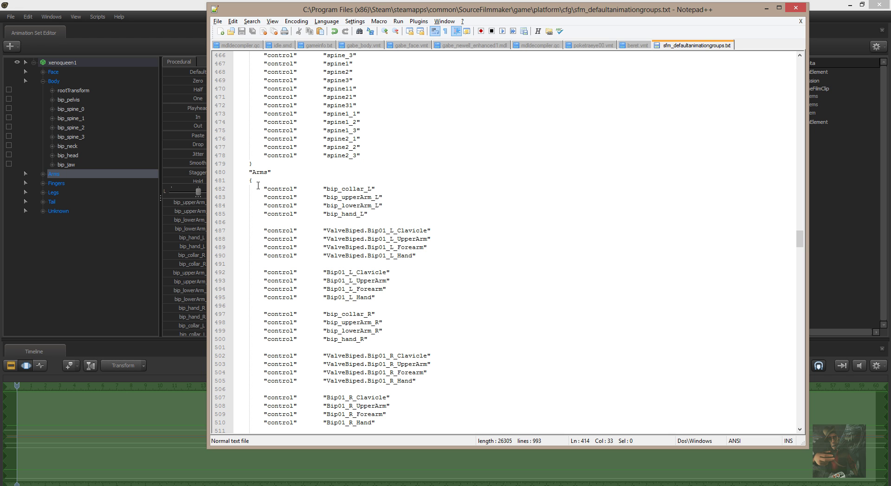
# Place the cursor at the Arms group's opening brace and trace it to the matching closing brace before Fingers
pyautogui.click(255, 184)
pyautogui.scroll(-8, 275, 231)
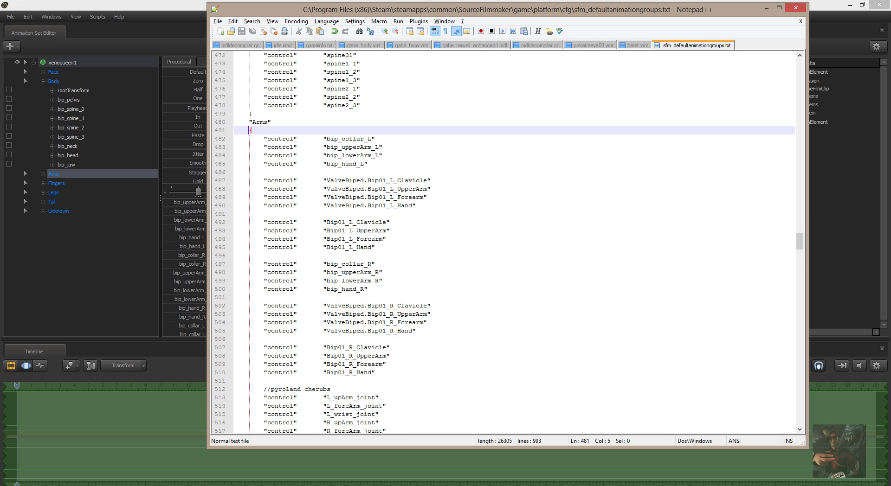
pyautogui.scroll(-7, 276, 230)
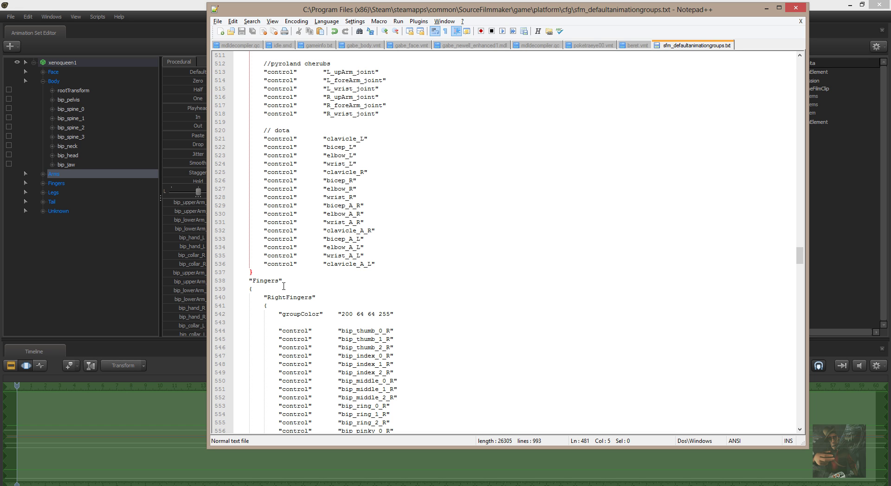
# Add a "Claws" group heading with an opening brace between the end of the Fingers group and the Legs group
pyautogui.scroll(-12, 313, 307)
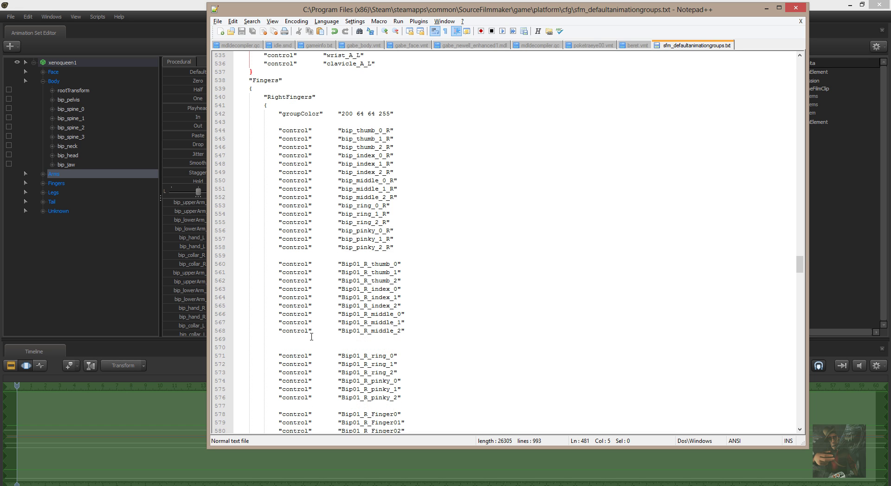
pyautogui.scroll(-20, 310, 328)
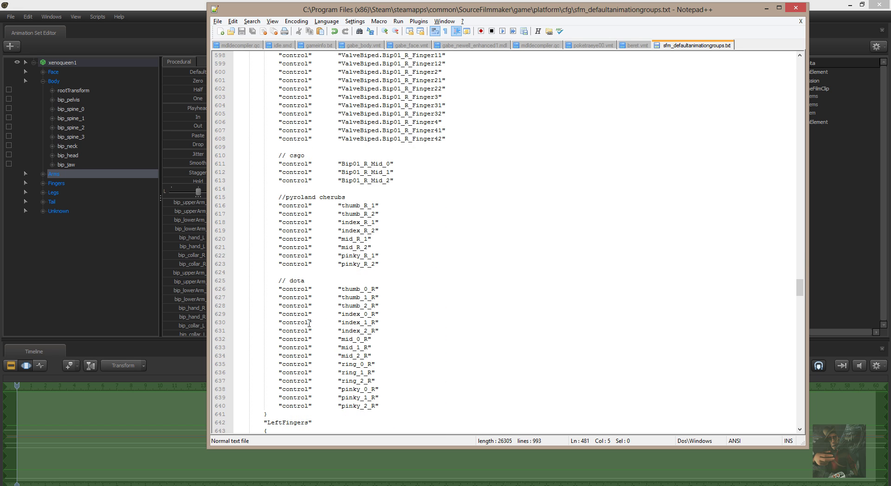
pyautogui.scroll(-17, 309, 322)
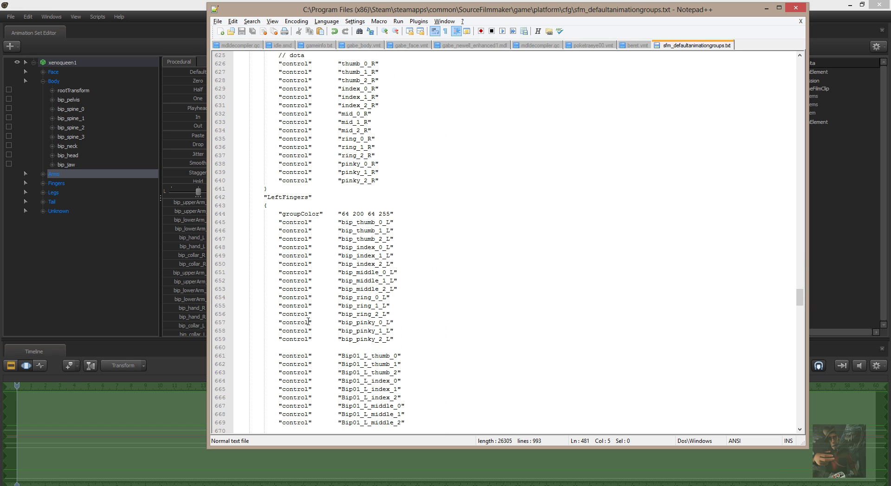
pyautogui.scroll(-8, 307, 318)
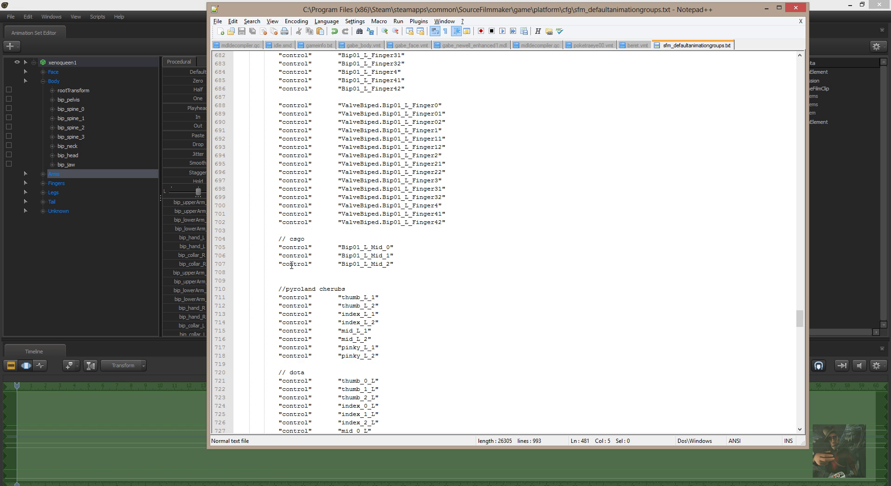
pyautogui.scroll(-6, 287, 289)
pyautogui.scroll(-3, 287, 289)
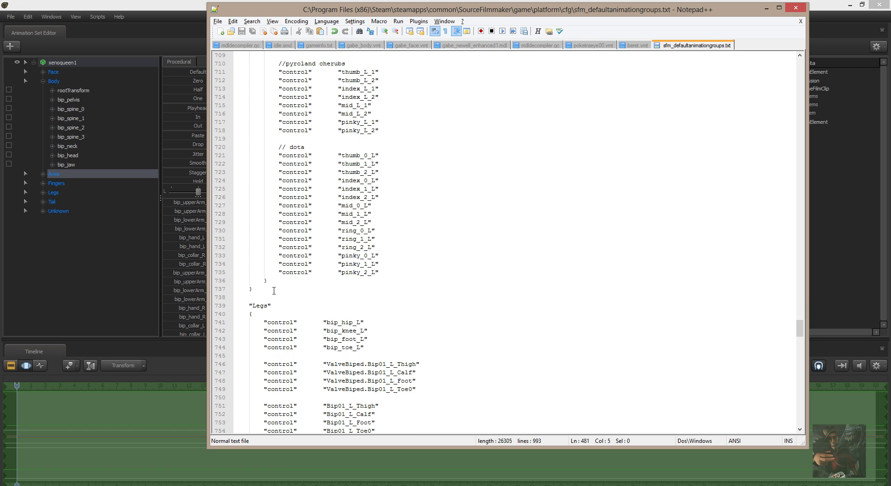
pyautogui.click(253, 299)
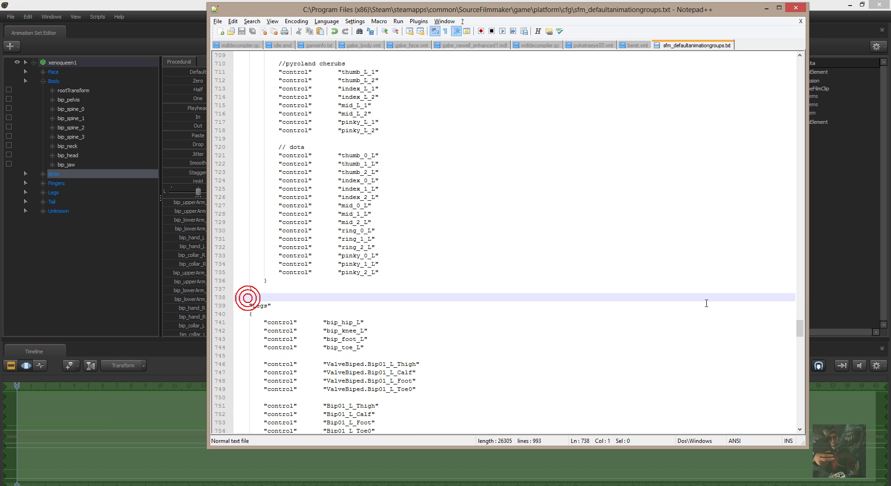
pyautogui.press('Tab')
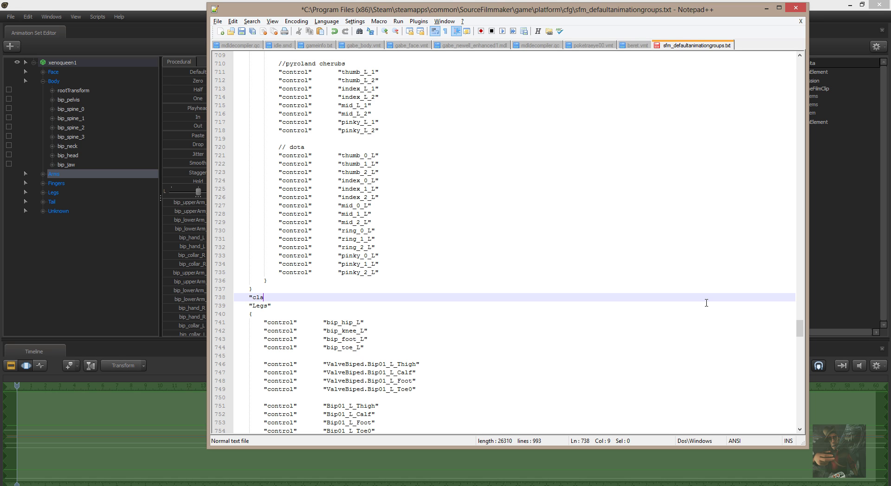
pyautogui.write('w')
pyautogui.press('Left')
pyautogui.press('Left')
pyautogui.hotkey('shift', 'Left')
pyautogui.write('C')
pyautogui.press('Right')
pyautogui.write('"')
pyautogui.press('Return')
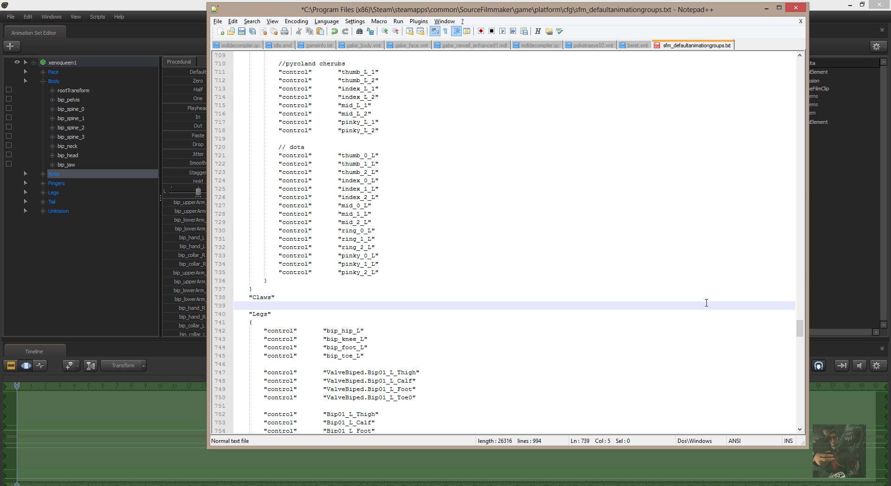
pyautogui.write('{')
pyautogui.press('Return')
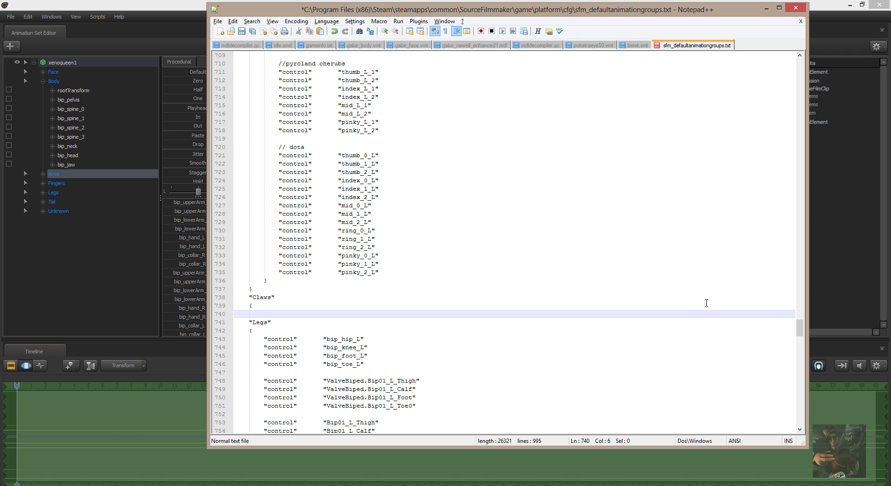
# Add a quoted subgroup heading for the left claw inside the Claws group and start a new line below it
pyautogui.write('"Lefte Claw')
pyautogui.write('"')
pyautogui.press('Return')
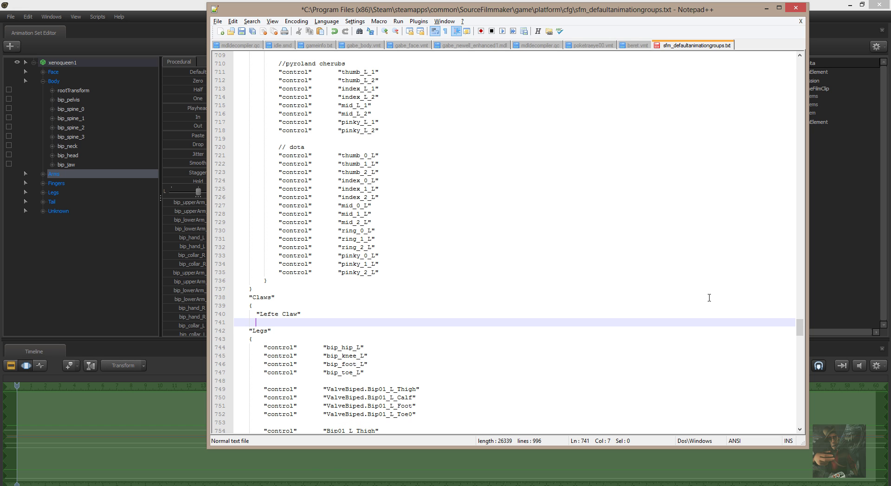
# Switch to Source Filmmaker, examine the left claw control names in xenoqueen1's Unknown group, and return to Notepad++
pyautogui.click(43, 211)
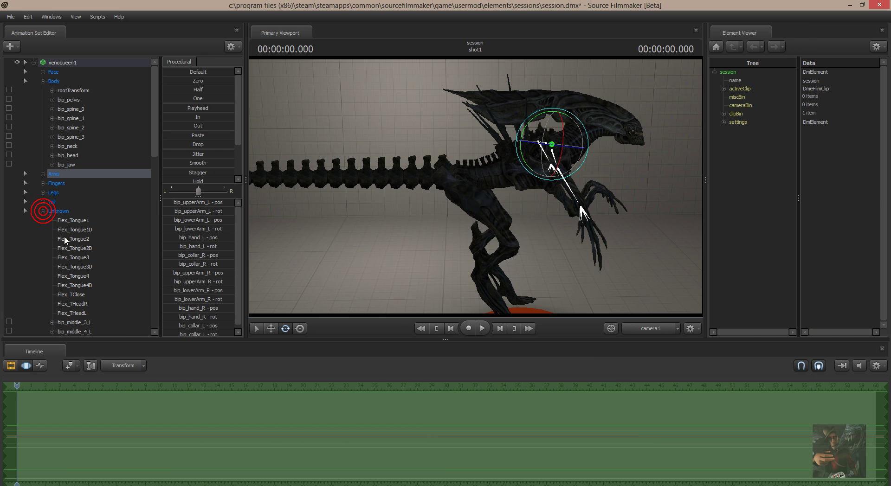
pyautogui.scroll(-2, 70, 239)
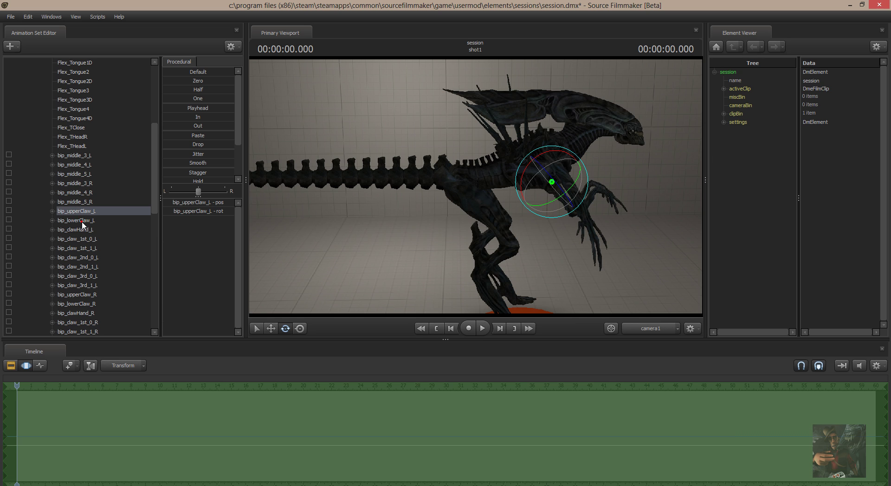
pyautogui.click(82, 223)
pyautogui.click(82, 231)
pyautogui.hotkey('alt', 'Tab')
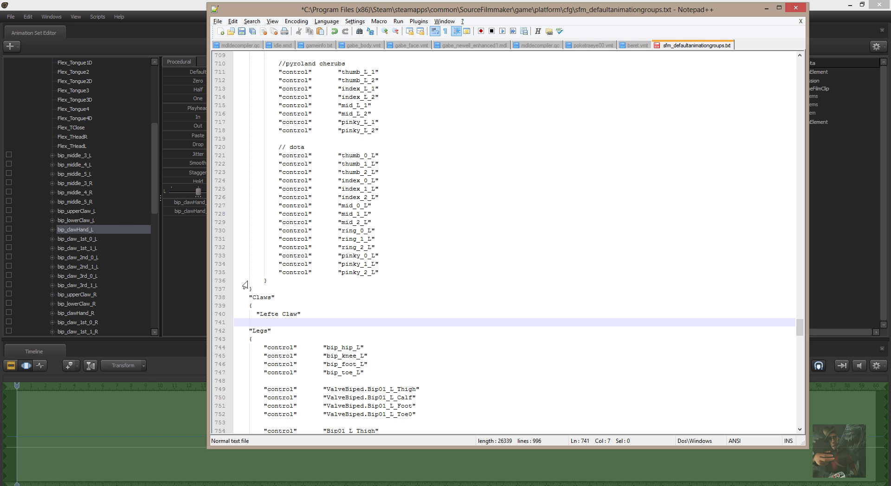
# Copy the three control lines pinky_0_L to pinky_2_L at the end of the LeftFingers subgroup
pyautogui.press('Up')
pyautogui.press('Up')
pyautogui.press('Up')
pyautogui.press('Up')
pyautogui.press('Up')
pyautogui.press('Up')
pyautogui.press('Up')
pyautogui.press('Up')
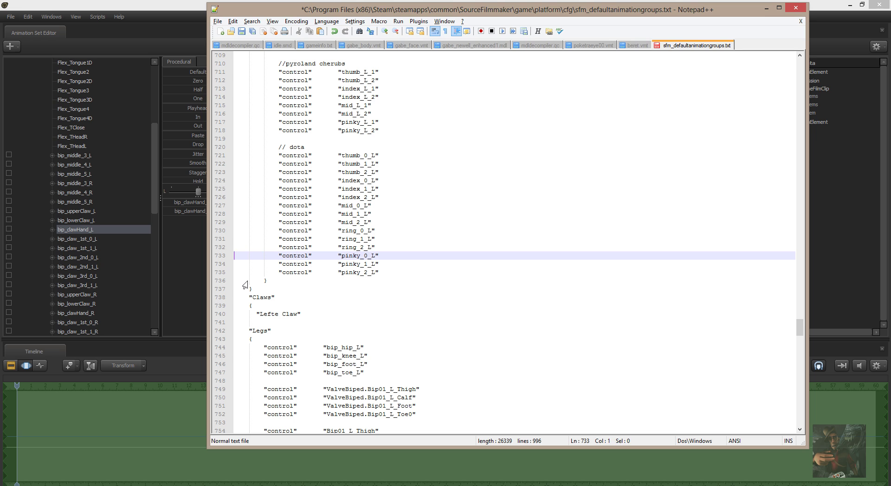
pyautogui.hotkey('shift', 'Down')
pyautogui.hotkey('shift', 'Down')
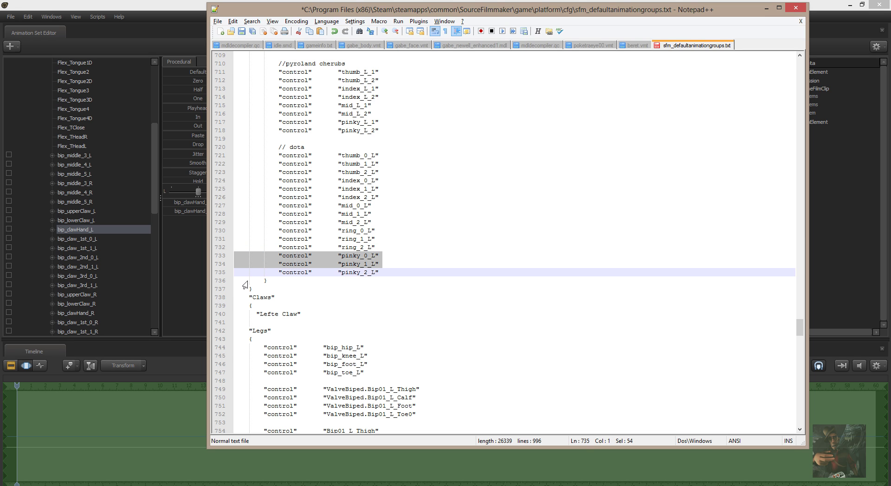
pyautogui.hotkey('shift', 'Down')
pyautogui.hotkey('ctrl', 'c')
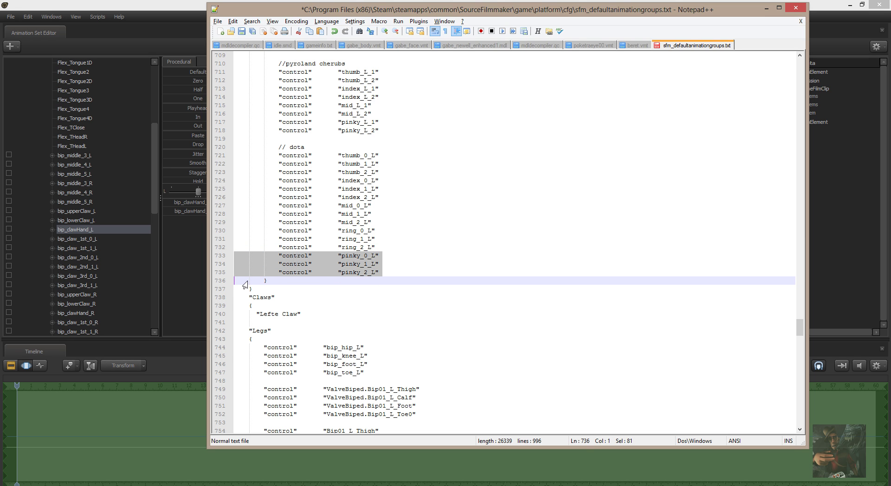
# Correct the subgroup heading inside the Claws group to "Left Claw"
pyautogui.press('Down')
pyautogui.press('Down')
pyautogui.press('Down')
pyautogui.press('Down')
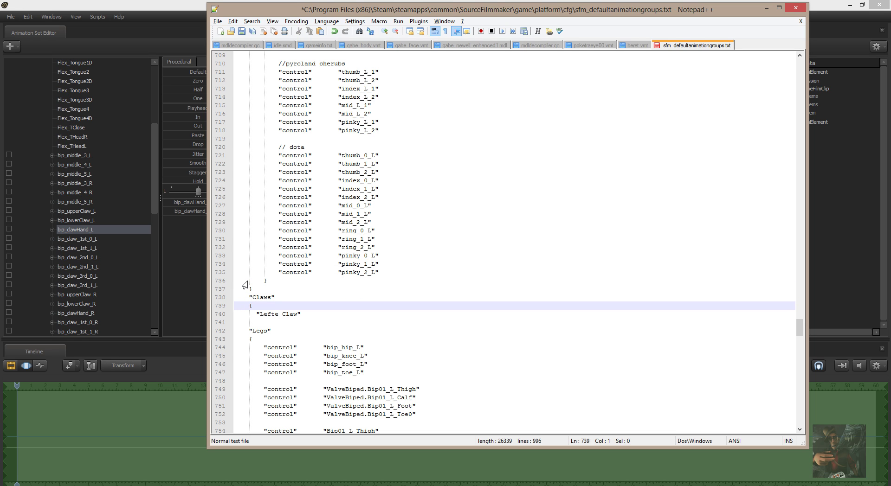
pyautogui.press('Right')
pyautogui.press('Right')
pyautogui.press('Right')
pyautogui.hotkey('shift', 'Right')
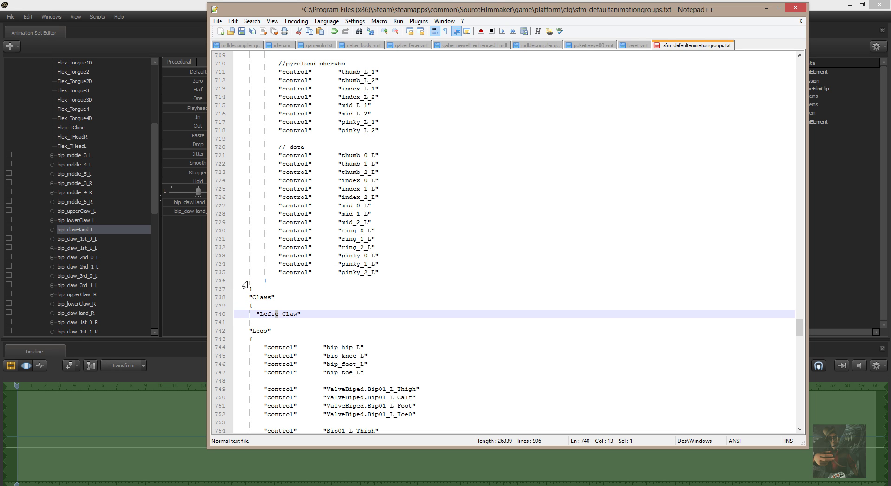
pyautogui.press('Delete')
pyautogui.press('Down')
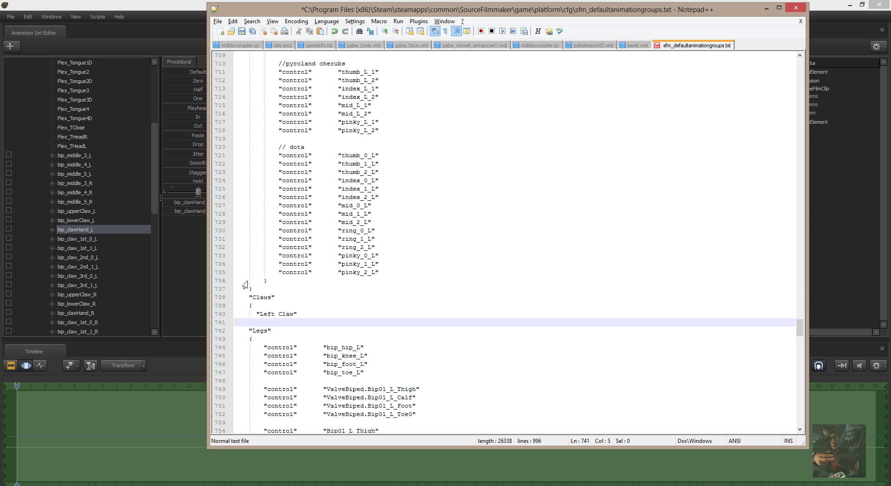
# Open the Left Claw subgroup with a brace and paste the three copied pinky control lines below it
pyautogui.write('{')
pyautogui.press('Return')
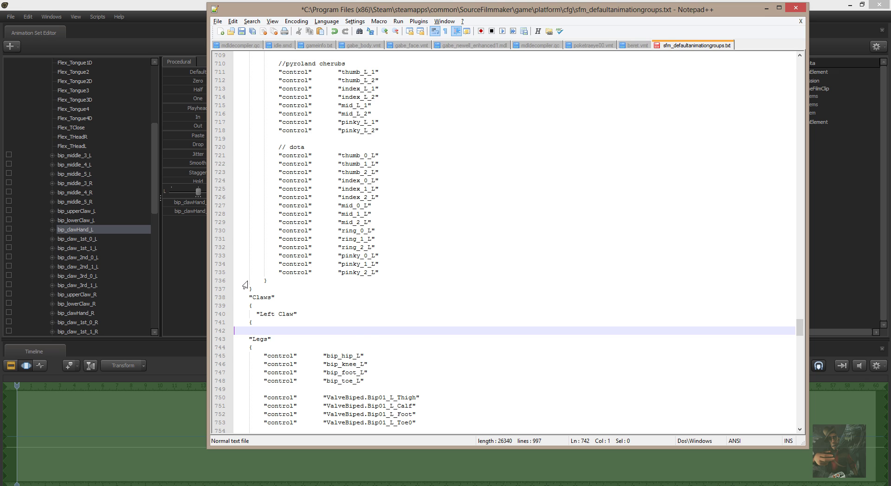
pyautogui.hotkey('ctrl', 'v')
# Replace pinky_0_L with bip_upperClaw in the first control line of the Left Claw subgroup
pyautogui.press('Up')
pyautogui.press('Up')
pyautogui.press('Up')
pyautogui.press('Right')
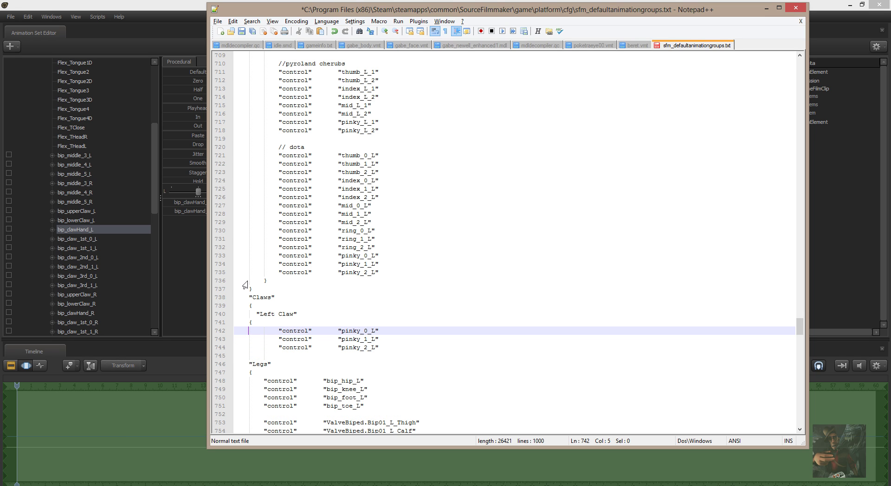
pyautogui.press('Right')
pyautogui.press('Right')
pyautogui.press('Right')
pyautogui.press('Right')
pyautogui.press('Right')
pyautogui.press('Right')
pyautogui.press('Right')
pyautogui.press('Right')
pyautogui.press('Right')
pyautogui.press('Right')
pyautogui.press('Right')
pyautogui.press('Right')
pyautogui.hotkey('shift', 'Right')
pyautogui.hotkey('shift', 'Right')
pyautogui.hotkey('shift', 'Right')
pyautogui.hotkey('shift', 'Right')
pyautogui.hotkey('shift', 'Right')
pyautogui.hotkey('shift', 'Right')
pyautogui.hotkey('shift', 'Right')
pyautogui.hotkey('shift', 'Right')
pyautogui.hotkey('shift', 'Right')
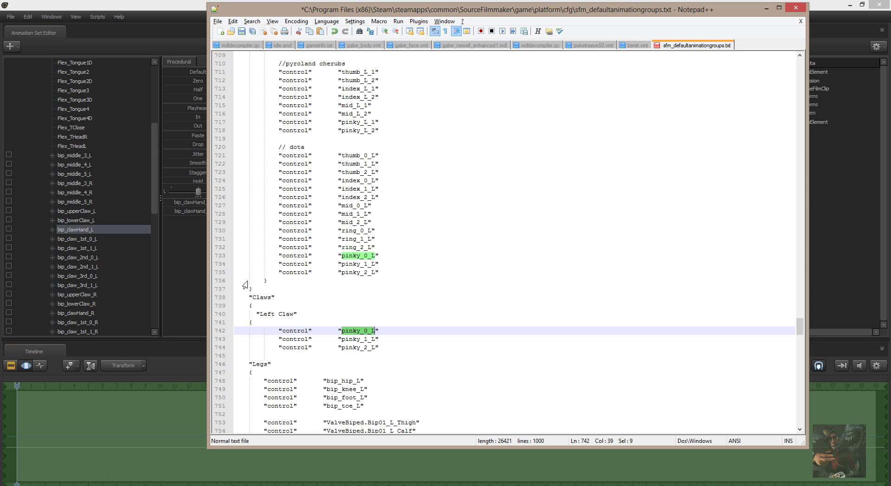
pyautogui.write('bip')
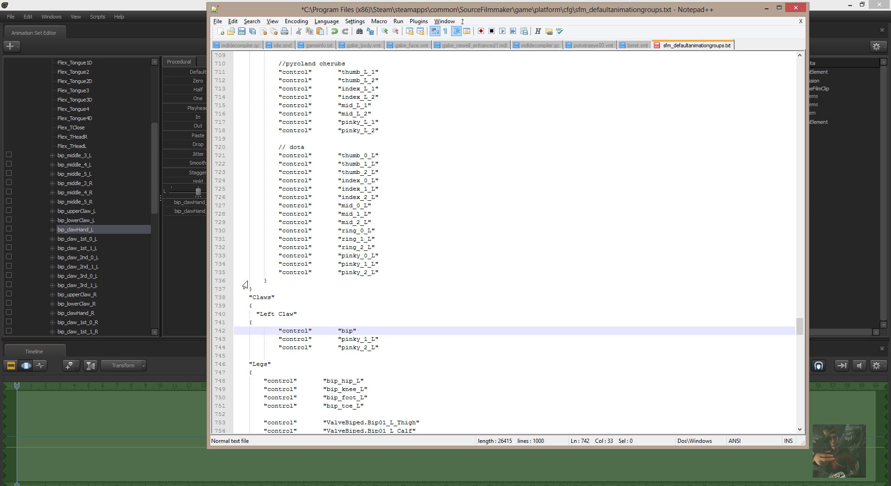
pyautogui.write('_claw')
pyautogui.press('BackSpace')
pyautogui.press('BackSpace')
pyautogui.press('BackSpace')
pyautogui.press('BackSpace')
pyautogui.write('upperClaw')
# Copy the name bip_upperClaw over pinky_1_L in the second control line of the Left Claw subgroup
pyautogui.hotkey('shift', 'Left')
pyautogui.hotkey('shift', 'Left')
pyautogui.hotkey('shift', 'Left')
pyautogui.hotkey('shift', 'Left')
pyautogui.hotkey('shift', 'Left')
pyautogui.hotkey('shift', 'Left')
pyautogui.hotkey('shift', 'Left')
pyautogui.hotkey('shift', 'Left')
pyautogui.hotkey('shift', 'Left')
pyautogui.hotkey('shift', 'Left')
pyautogui.hotkey('shift', 'Left')
pyautogui.hotkey('shift', 'Left')
pyautogui.hotkey('shift', 'Left')
pyautogui.hotkey('ctrl', 'c')
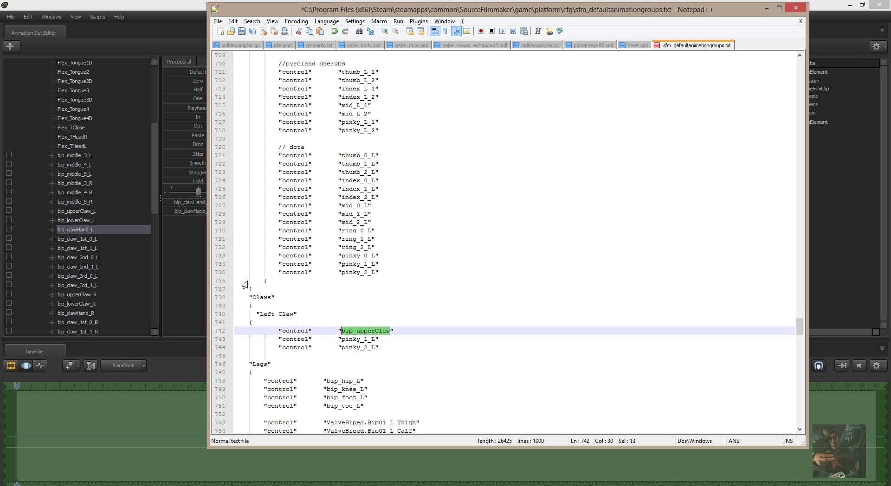
pyautogui.press('Down')
pyautogui.hotkey('shift', 'Right')
pyautogui.hotkey('shift', 'Right')
pyautogui.hotkey('shift', 'Right')
pyautogui.hotkey('shift', 'Right')
pyautogui.hotkey('shift', 'Right')
pyautogui.hotkey('shift', 'Right')
pyautogui.hotkey('shift', 'Right')
pyautogui.hotkey('shift', 'Right')
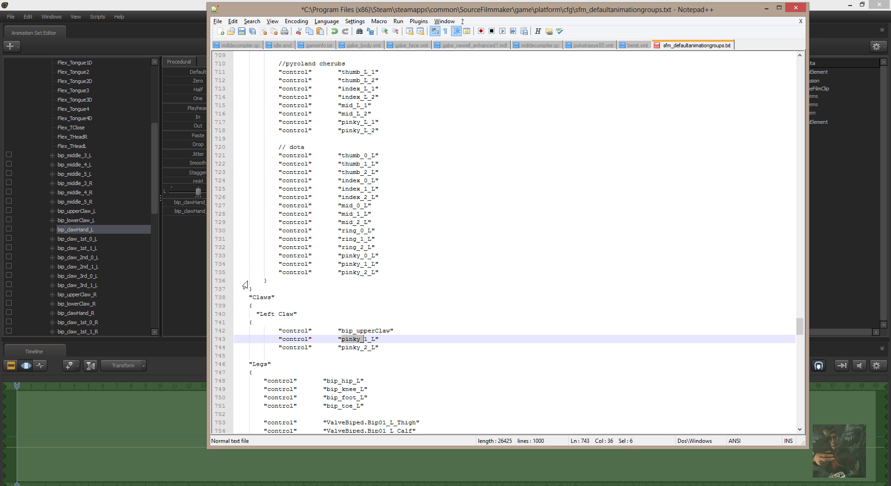
pyautogui.hotkey('shift', 'Right')
pyautogui.hotkey('ctrl', 'v')
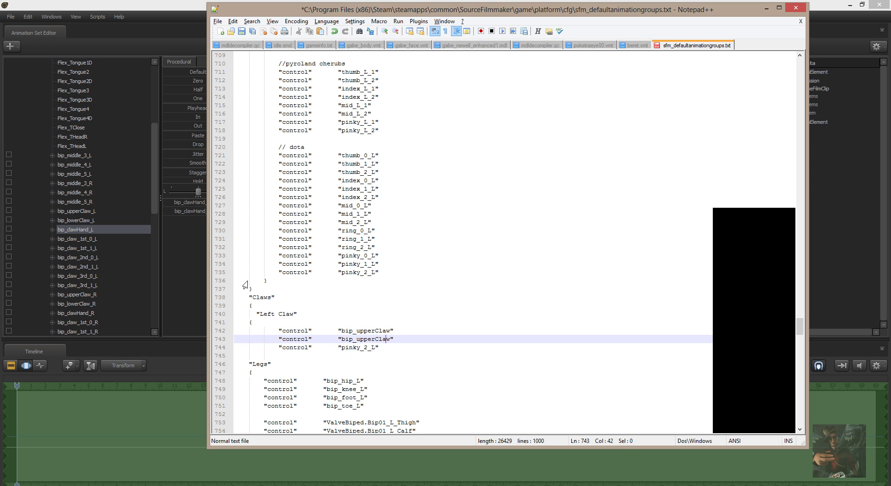
# Change the second Left Claw control name to bip_lowerClaw
pyautogui.press('Left')
pyautogui.press('Left')
pyautogui.press('Left')
pyautogui.press('Left')
pyautogui.hotkey('shift', 'Left')
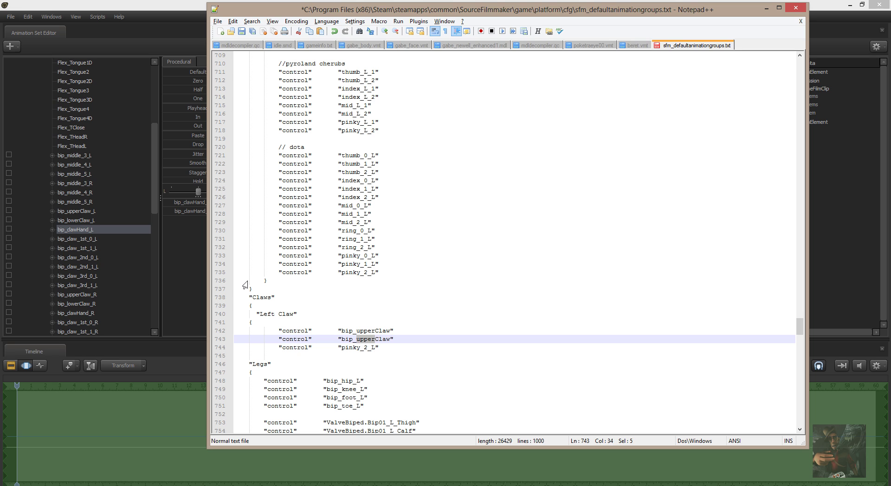
pyautogui.press('BackSpace')
pyautogui.press('BackSpace')
pyautogui.write('lower')
# Append the _L suffix to the names bip_upperClaw and bip_lowerClaw in the Left Claw subgroup
pyautogui.press('Up')
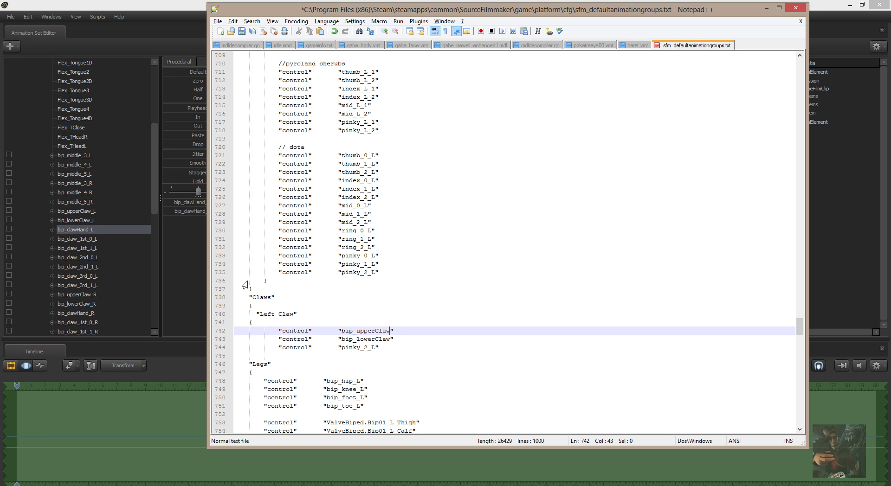
pyautogui.write('_L')
pyautogui.press('Down')
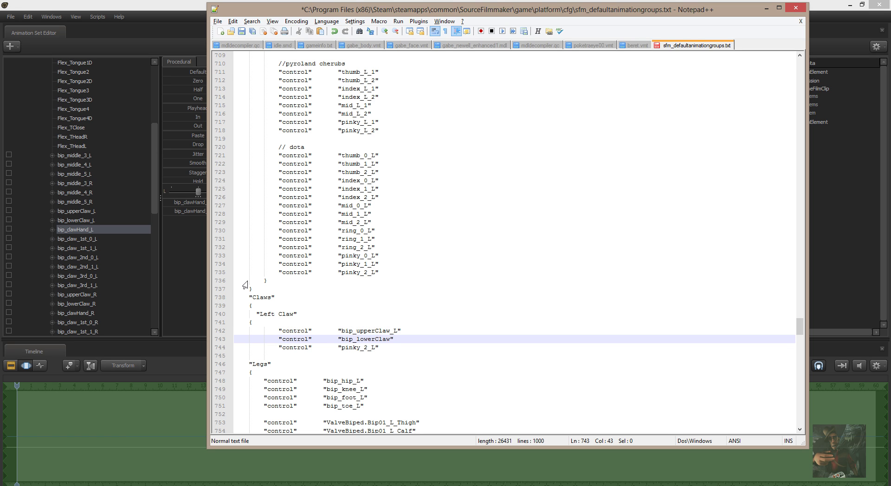
pyautogui.write('L')
# Paste bip_upperClaw over pinky_2_L in the third control line of the Left Claw subgroup
pyautogui.press('Down')
pyautogui.press('Left')
pyautogui.hotkey('shift', 'Left')
pyautogui.hotkey('shift', 'Left')
pyautogui.hotkey('shift', 'Left')
pyautogui.hotkey('shift', 'Left')
pyautogui.hotkey('shift', 'Left')
pyautogui.hotkey('shift', 'Left')
pyautogui.hotkey('shift', 'Left')
pyautogui.hotkey('shift', 'Left')
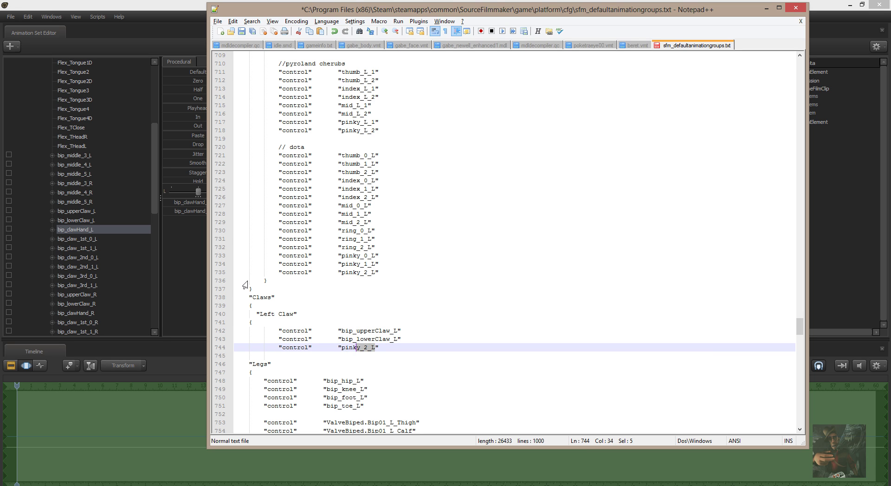
pyautogui.hotkey('shift', 'Left')
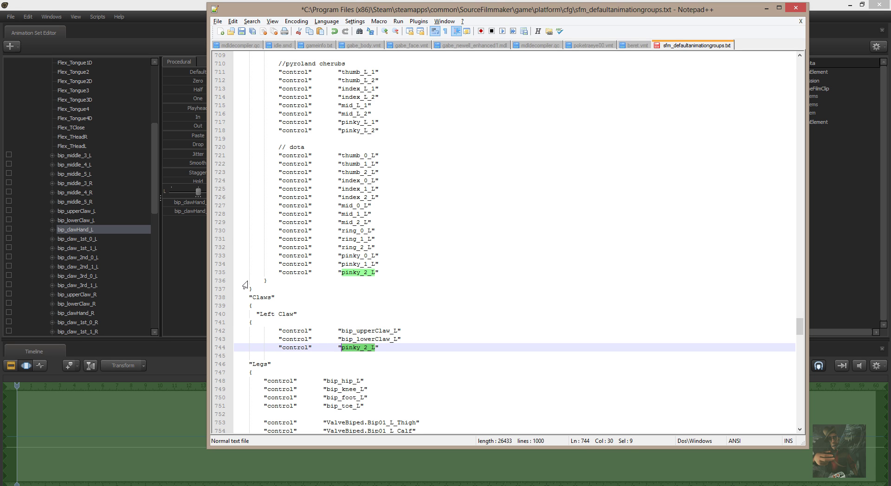
pyautogui.hotkey('ctrl', 'v')
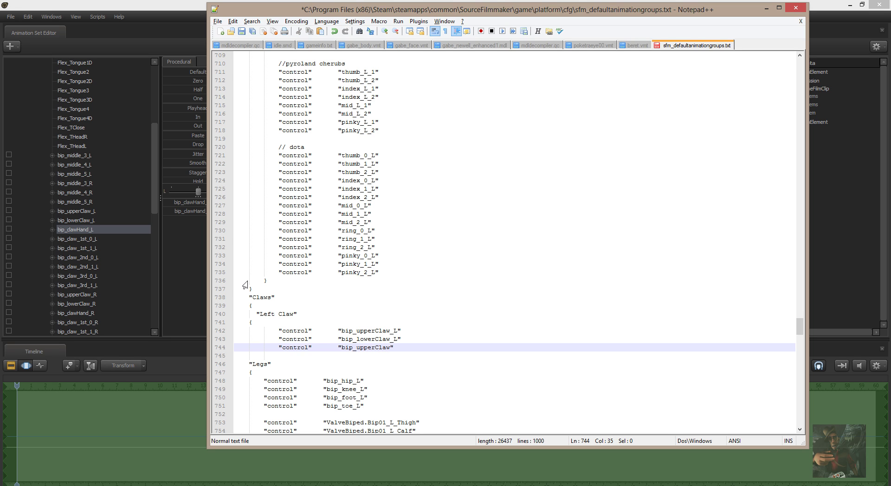
# Change the third Left Claw control name to bip_clawhand_L and close the subgroup with a brace
pyautogui.hotkey('shift', 'Right')
pyautogui.hotkey('shift', 'Right')
pyautogui.hotkey('shift', 'Right')
pyautogui.hotkey('shift', 'Right')
pyautogui.hotkey('shift', 'Right')
pyautogui.hotkey('shift', 'Right')
pyautogui.hotkey('shift', 'Right')
pyautogui.hotkey('shift', 'Right')
pyautogui.hotkey('shift', 'Right')
pyautogui.press('BackSpace')
pyautogui.write('clawhand_')
pyautogui.press('Down')
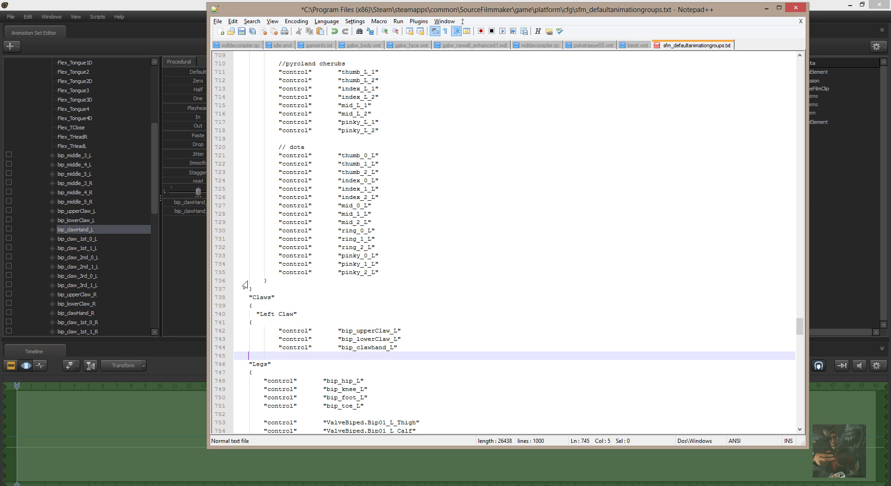
pyautogui.write('}')
pyautogui.press('Up')
pyautogui.press('Up')
pyautogui.press('Up')
pyautogui.press('Up')
pyautogui.press('Up')
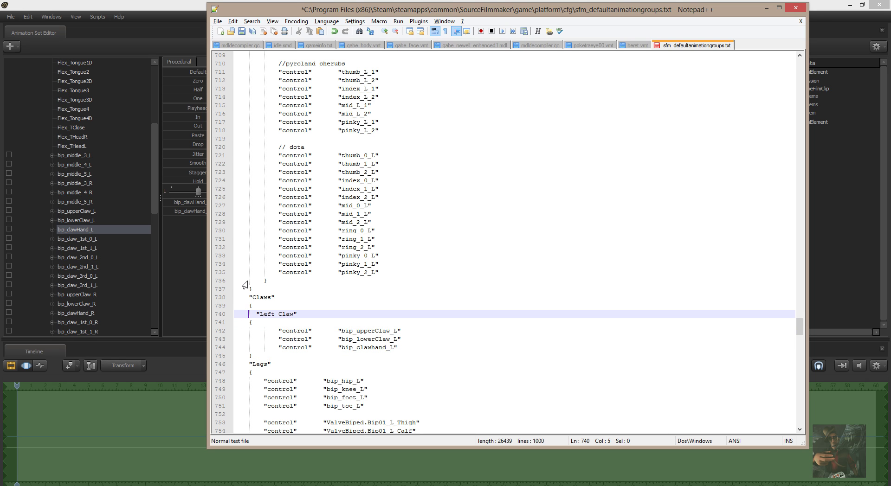
pyautogui.hotkey('shift', 'Down')
pyautogui.hotkey('shift', 'Down')
pyautogui.hotkey('shift', 'Down')
pyautogui.hotkey('shift', 'Down')
pyautogui.hotkey('shift', 'Down')
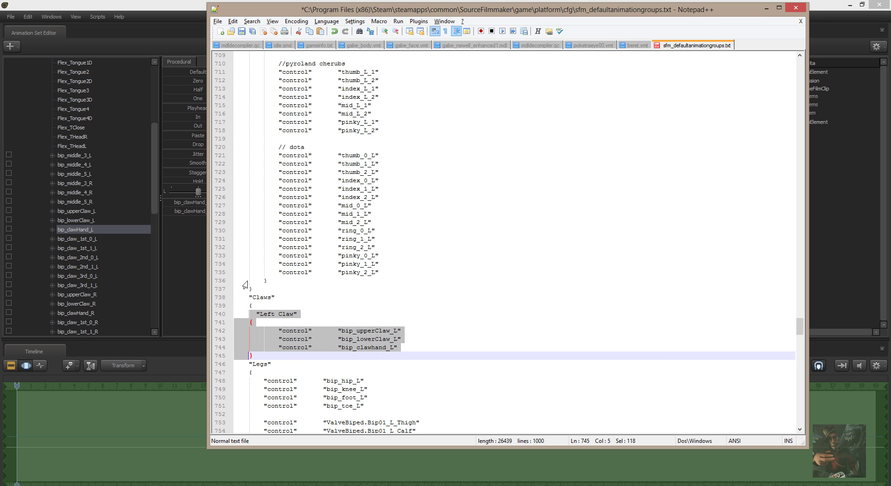
# Copy the whole Left Claw subgroup as full lines, from its name through its closing brace
pyautogui.press('Home')
pyautogui.press('Up')
pyautogui.press('Up')
pyautogui.press('Up')
pyautogui.press('Up')
pyautogui.press('Up')
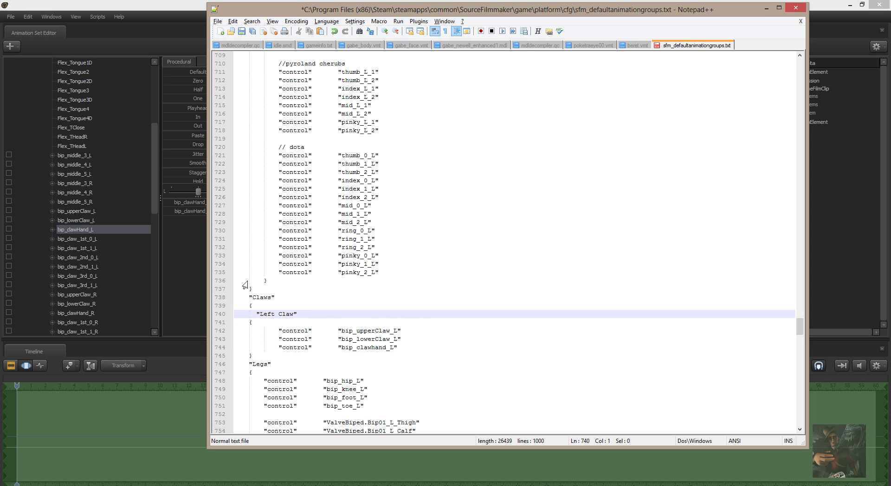
pyautogui.hotkey('shift', 'Down')
pyautogui.hotkey('shift', 'Down')
pyautogui.hotkey('shift', 'Down')
pyautogui.hotkey('shift', 'Down')
pyautogui.hotkey('shift', 'Down')
pyautogui.hotkey('shift', 'Down')
pyautogui.hotkey('ctrl', 'c')
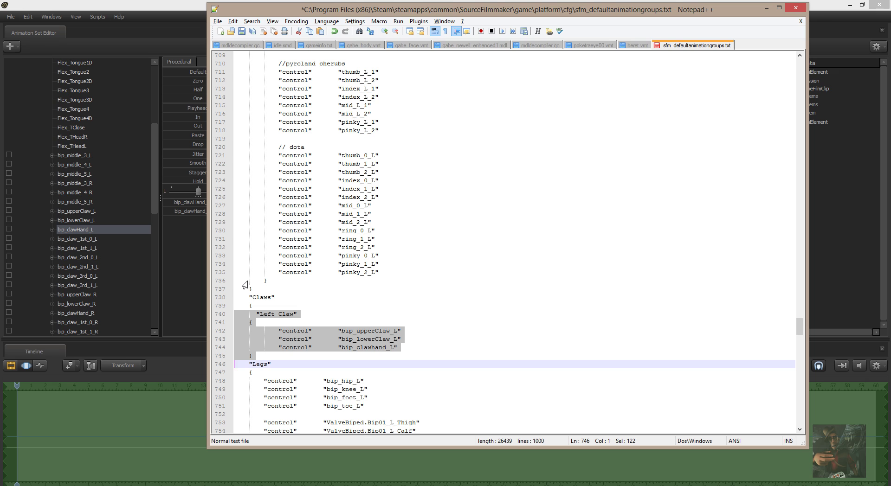
# Paste a second copy of the "Left Claw" block directly above "Legs"
pyautogui.press('Down')
pyautogui.press('Up')
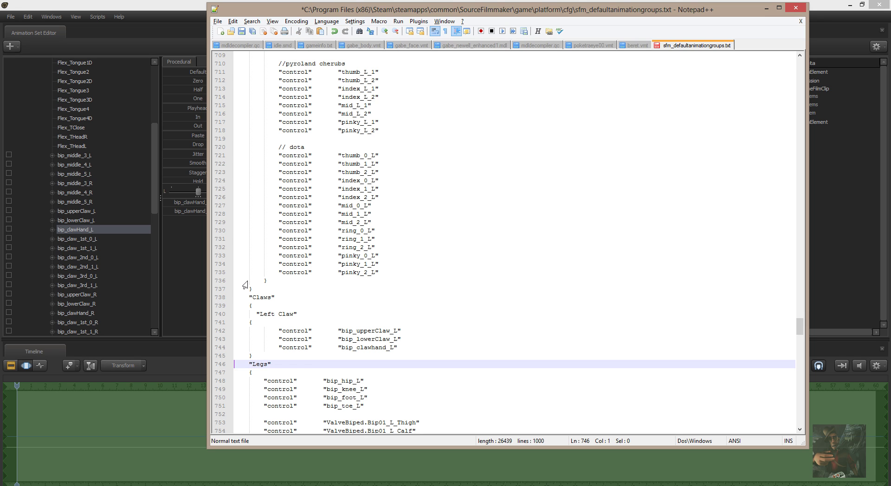
pyautogui.hotkey('ctrl', 'v')
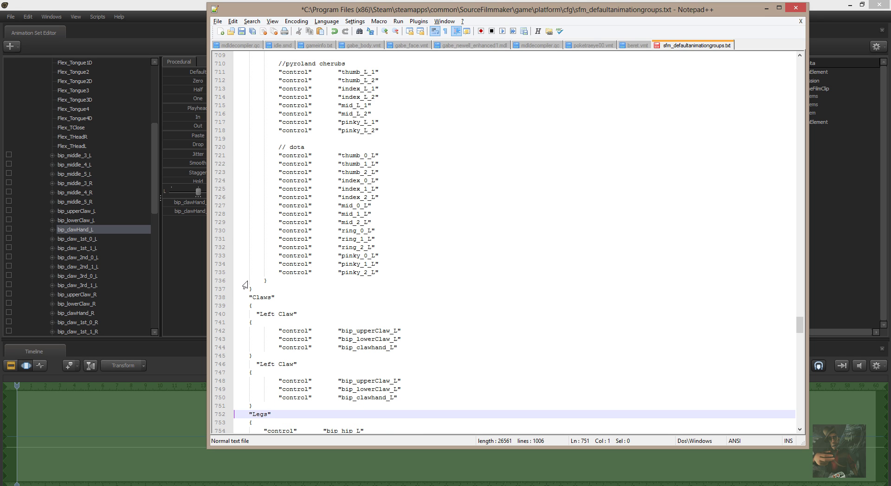
# Rename the heading of the second claw block from "Left Claw" to "Right Claw"
pyautogui.press('Up')
pyautogui.press('Up')
pyautogui.press('Up')
pyautogui.press('Up')
pyautogui.press('Up')
pyautogui.press('Up')
pyautogui.press('Home')
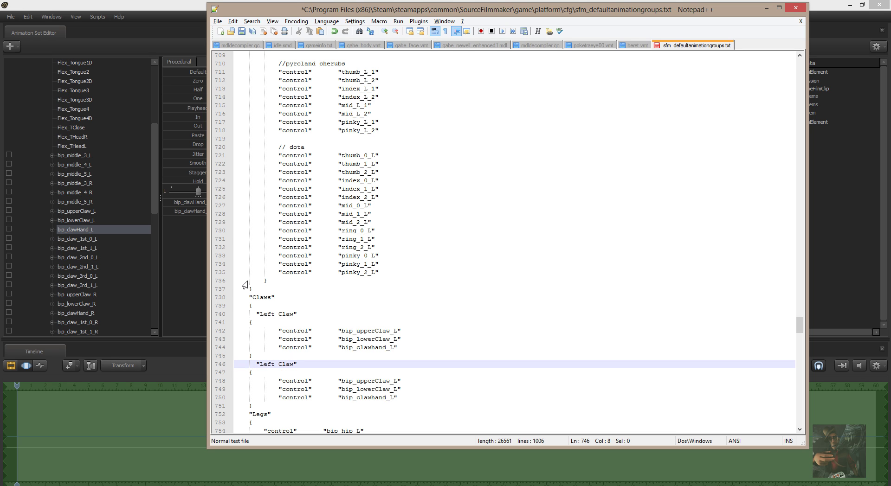
pyautogui.hotkey('shift', 'Right')
pyautogui.hotkey('shift', 'Right')
pyautogui.hotkey('shift', 'Right')
pyautogui.hotkey('shift', 'Right')
pyautogui.write('Right')
# Change the three controls in the "Right Claw" block to bip_upperClaw_R, bip_lowerClaw_R and bip_clawhand_R
pyautogui.press('Down')
pyautogui.press('Down')
pyautogui.press('Right')
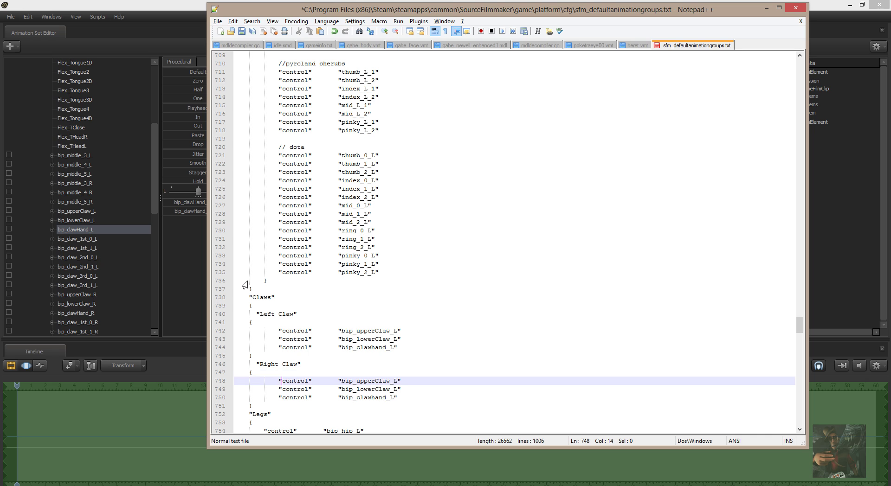
pyautogui.hotkey('shift', 'Right')
pyautogui.write('R')
pyautogui.press('Down')
pyautogui.hotkey('shift', 'Left')
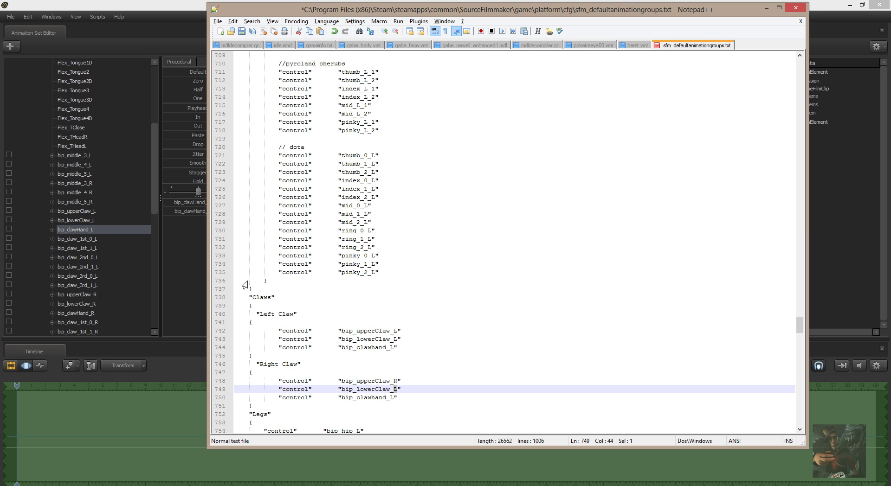
pyautogui.write('R')
pyautogui.press('Down')
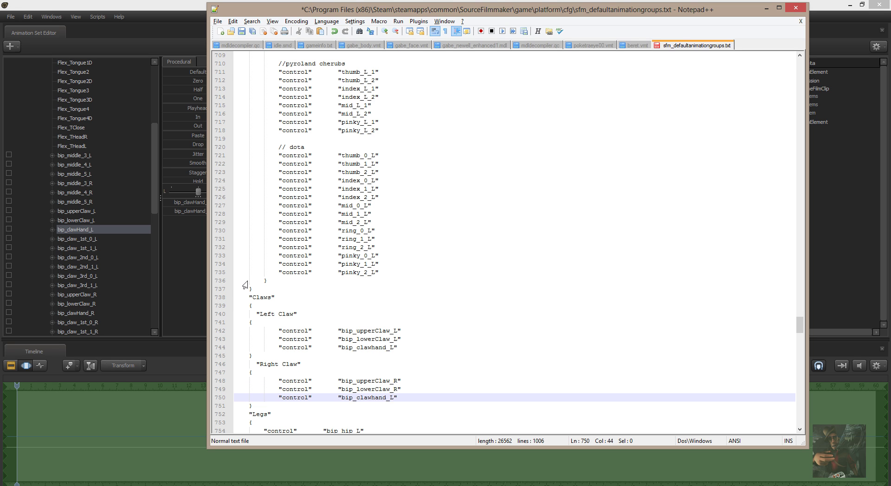
pyautogui.hotkey('shift', 'Left')
pyautogui.write('R')
# Add a closing brace on a new line after the "Right Claw" block to end the "Claws" group, and save the file
pyautogui.press('Down')
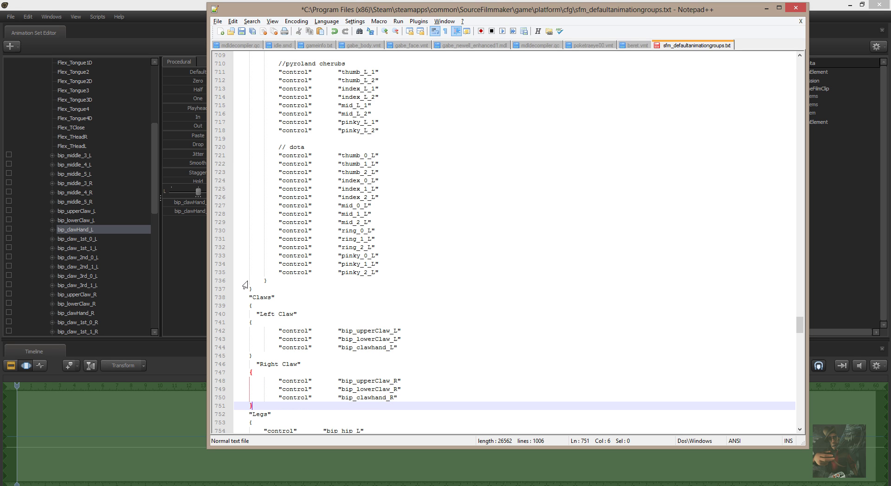
pyautogui.press('Return')
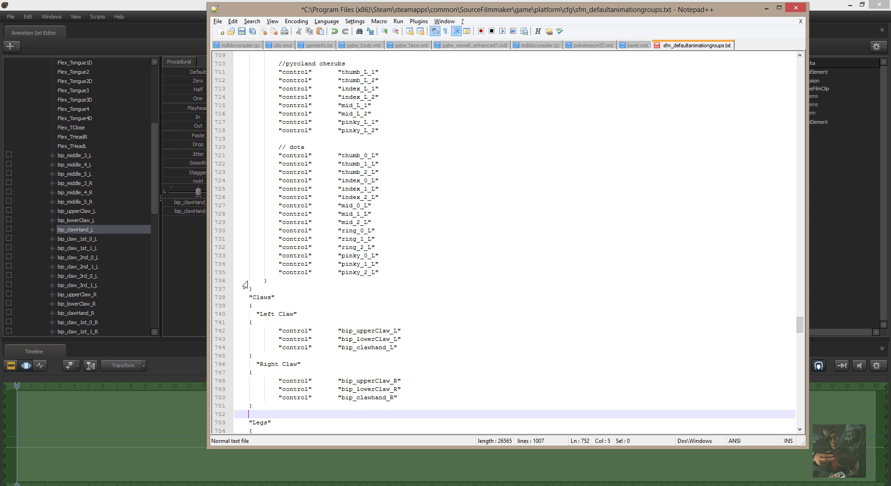
pyautogui.write('}')
pyautogui.click(217, 22)
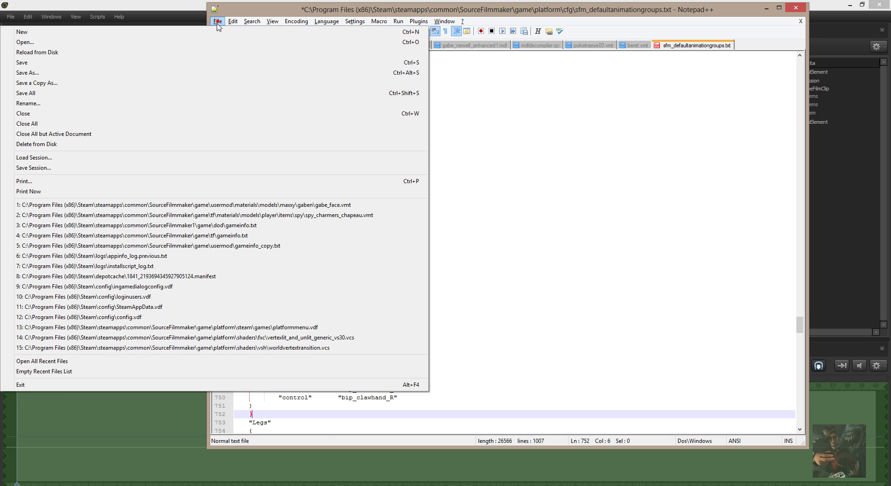
pyautogui.click(39, 65)
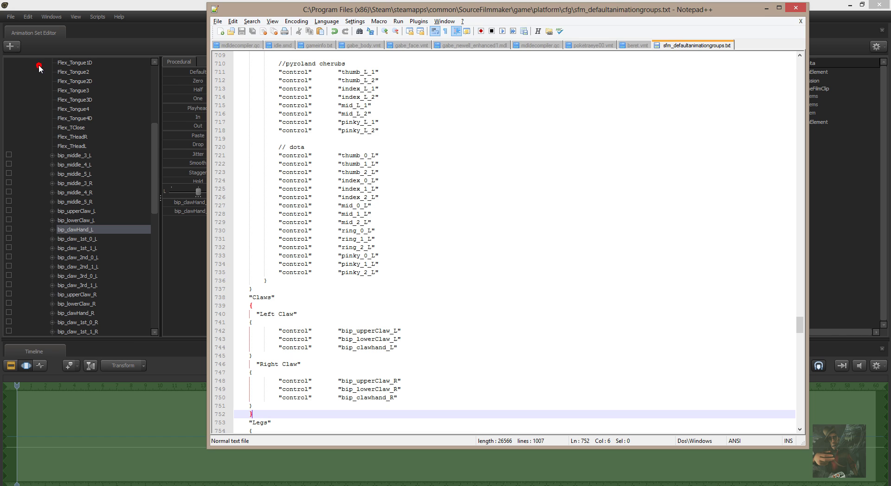
# Switch to Source Filmmaker and remove the xenoqueen1 animation set
pyautogui.click(110, 87)
pyautogui.scroll(6, 109, 87)
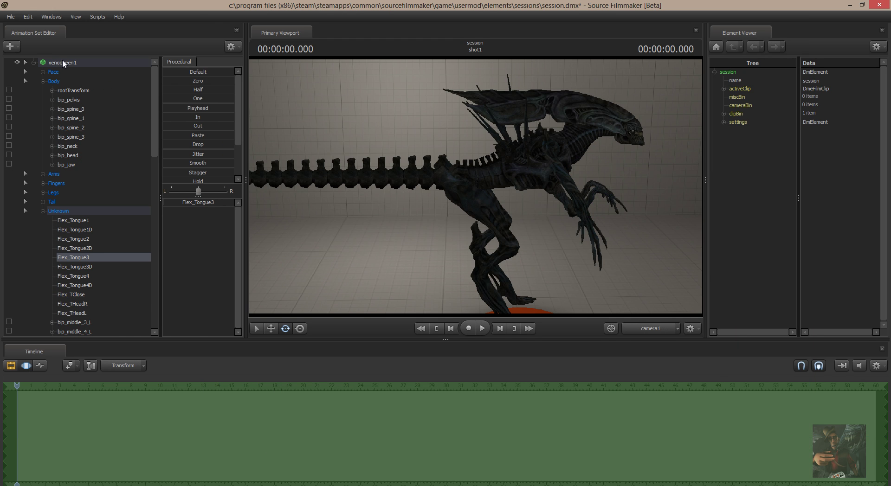
pyautogui.rightClick(63, 60)
pyautogui.click(99, 82)
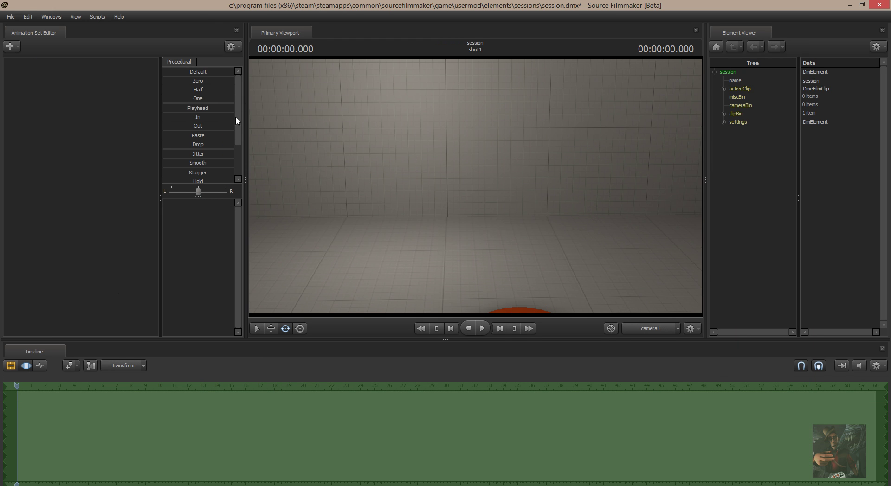
# Create an animation set for a new model, rescanning the model files and opening the xenoqueen model
pyautogui.rightClick(56, 88)
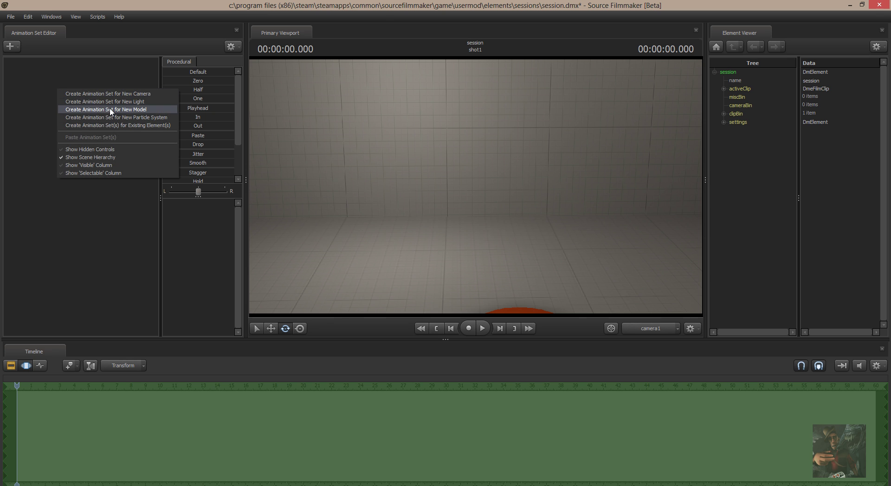
pyautogui.click(111, 109)
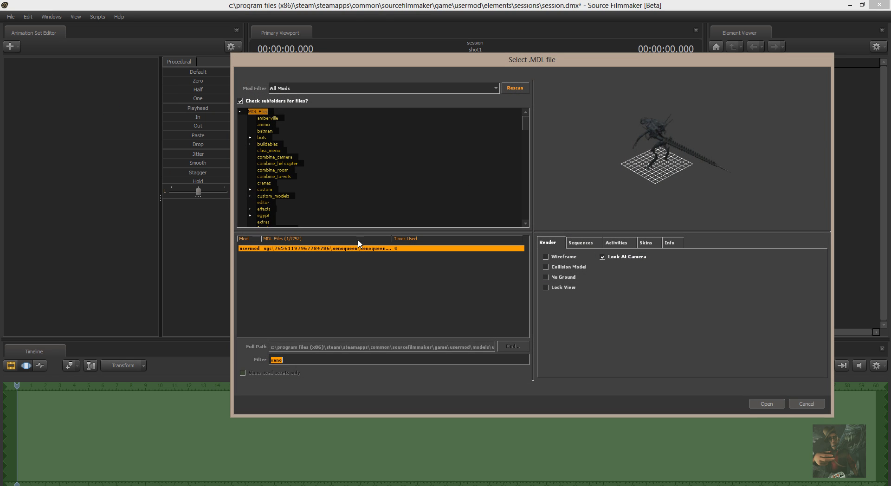
pyautogui.click(515, 88)
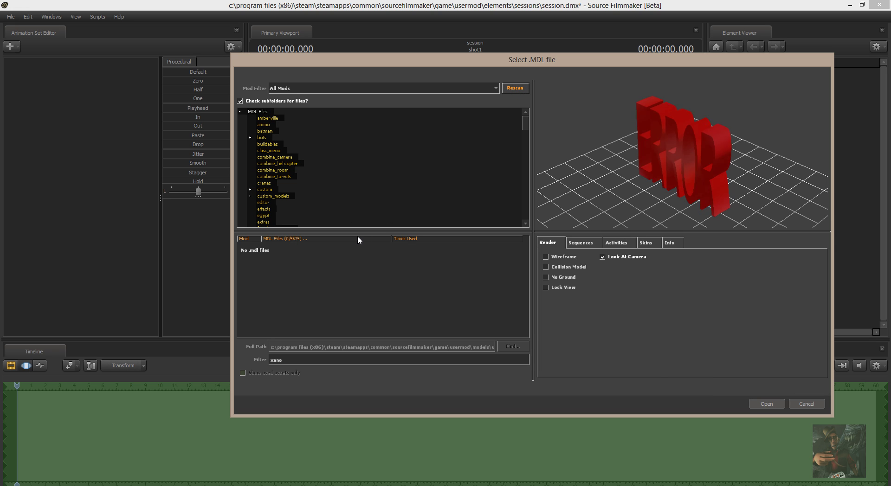
pyautogui.click(768, 406)
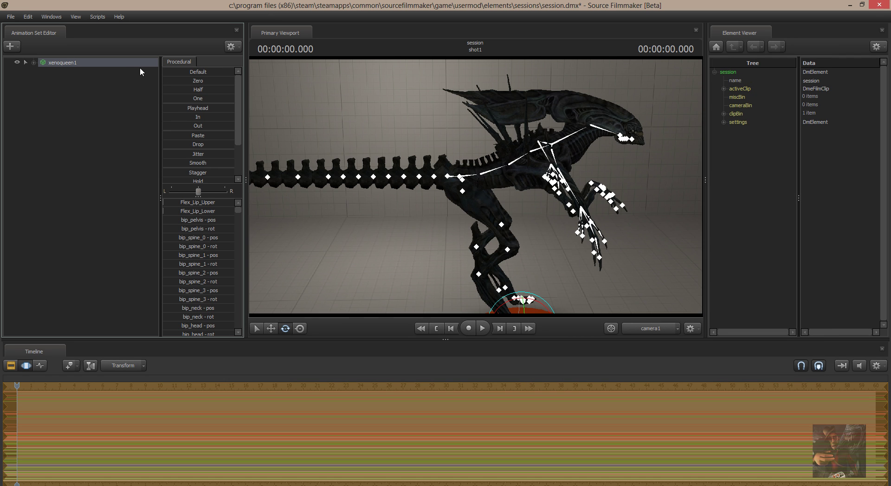
# Expand xenoqueen1 and its Claws group, and check the controls in the Left Claw and Right Claw subgroups
pyautogui.click(34, 62)
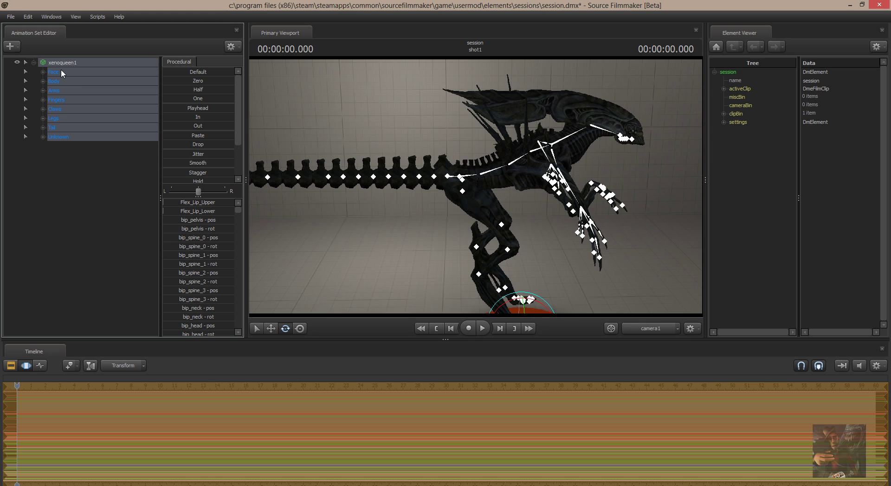
pyautogui.click(54, 108)
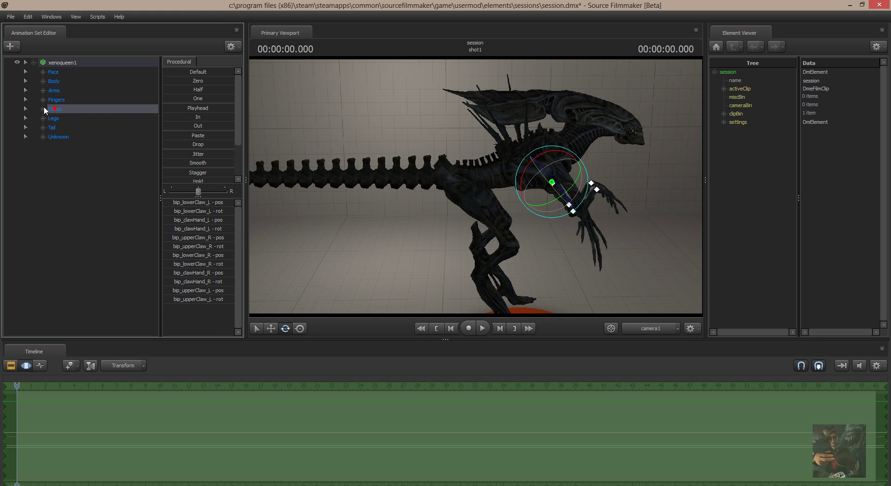
pyautogui.click(42, 108)
pyautogui.click(67, 118)
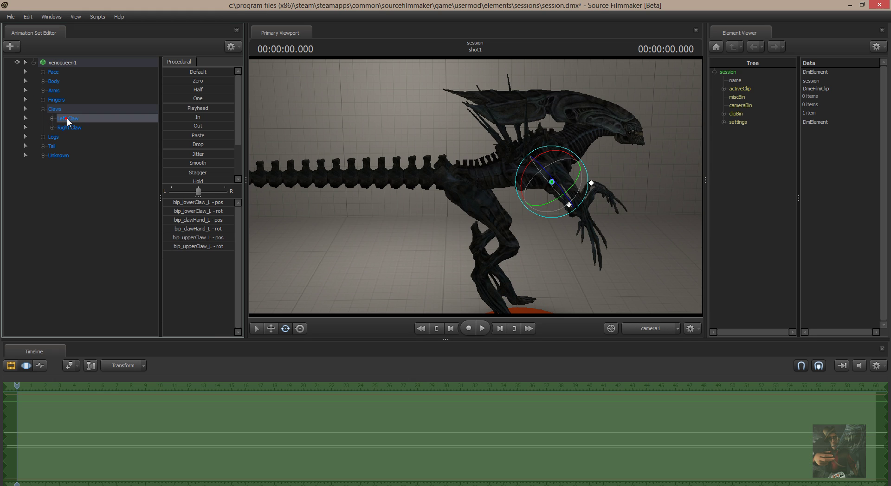
pyautogui.click(86, 135)
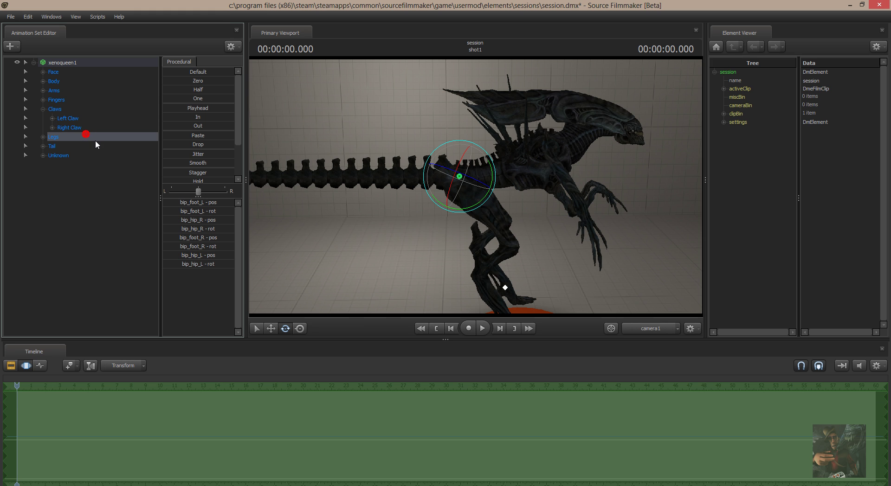
pyautogui.click(75, 128)
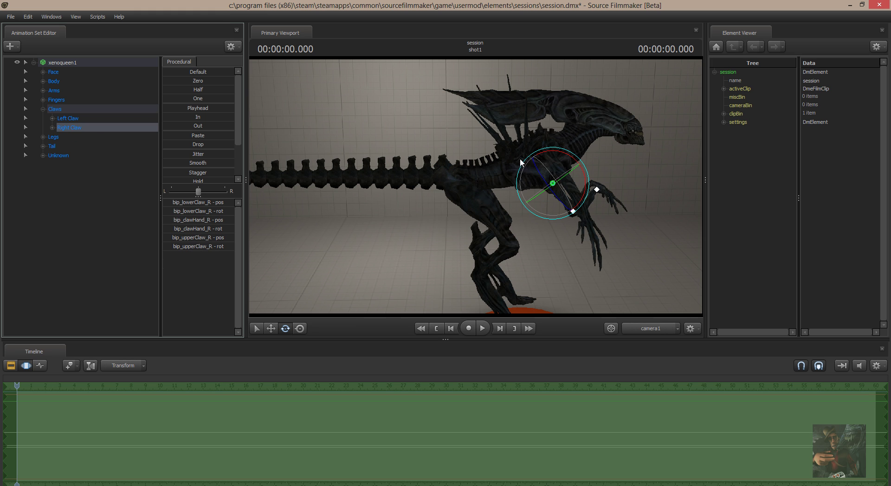
# View the model from the front and check the bip_upperClaw_L, bip_lowerClaw_L and bip_clawHand_L bones in the Left Claw group
pyautogui.moveTo(505, 203); pyautogui.dragTo(477, 190)
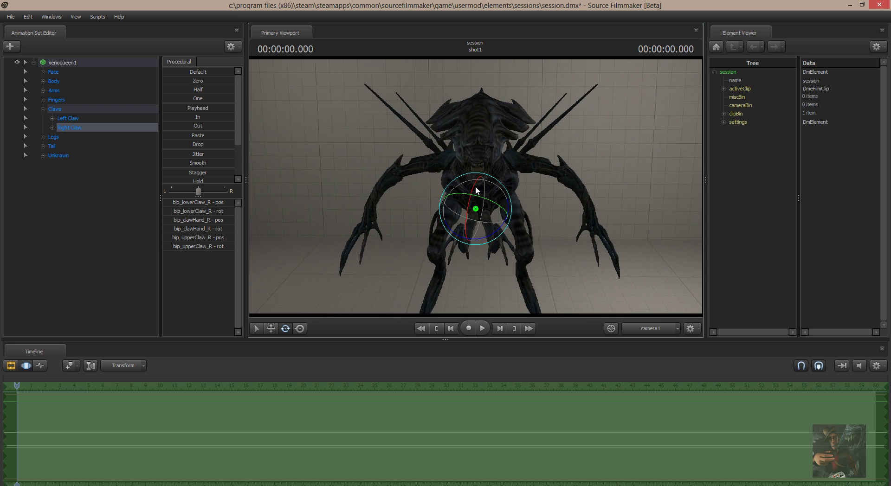
pyautogui.click(53, 119)
pyautogui.click(83, 128)
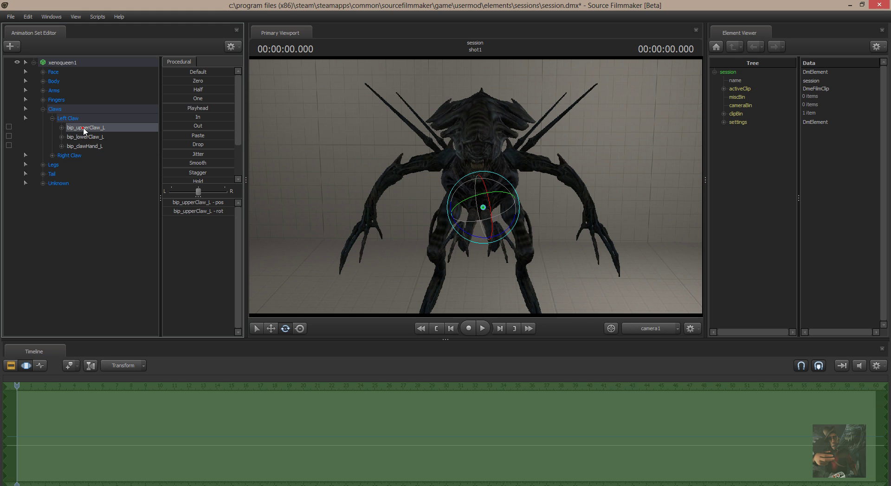
pyautogui.click(87, 137)
pyautogui.click(86, 146)
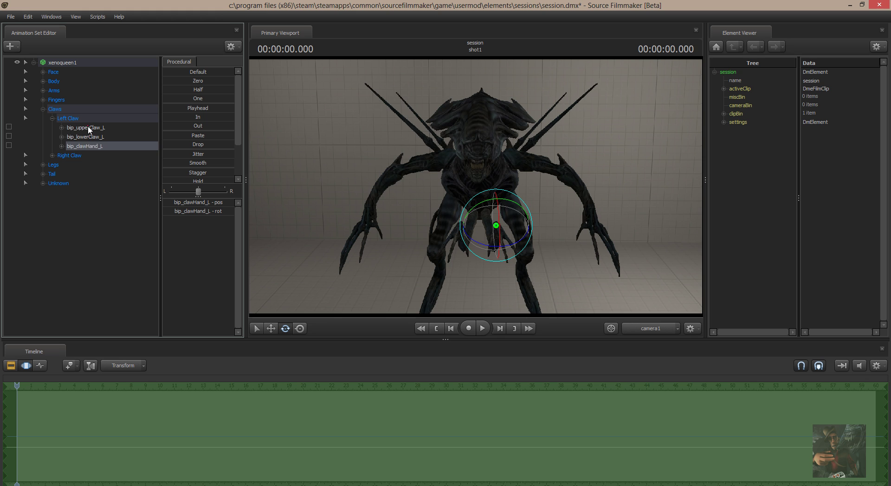
pyautogui.click(87, 127)
pyautogui.click(87, 136)
pyautogui.click(87, 145)
pyautogui.click(53, 118)
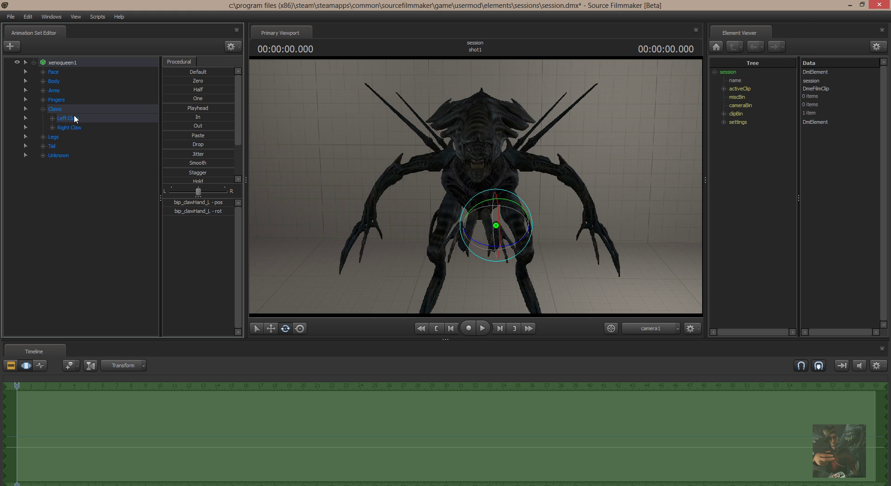
# Switch to Notepad++ and insert three blank lines between the "Left Claw" block and the "Right Claw" heading
pyautogui.hotkey('alt', 'Tab')
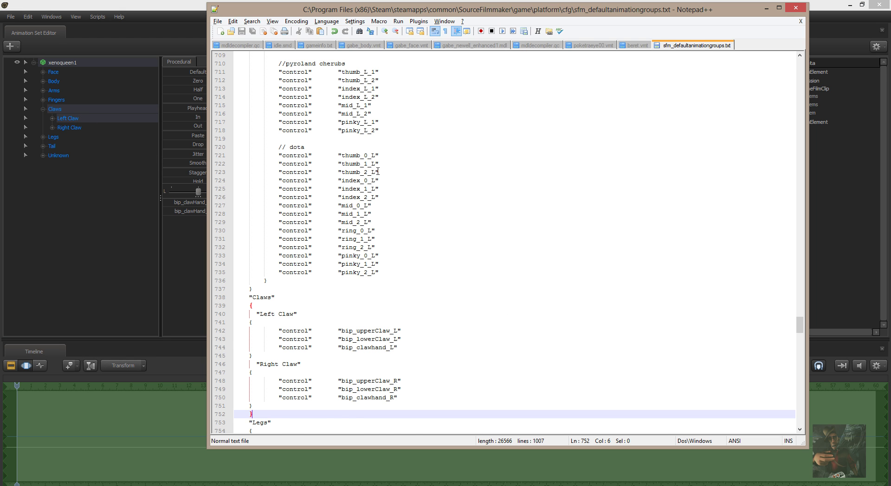
pyautogui.scroll(-5, 377, 171)
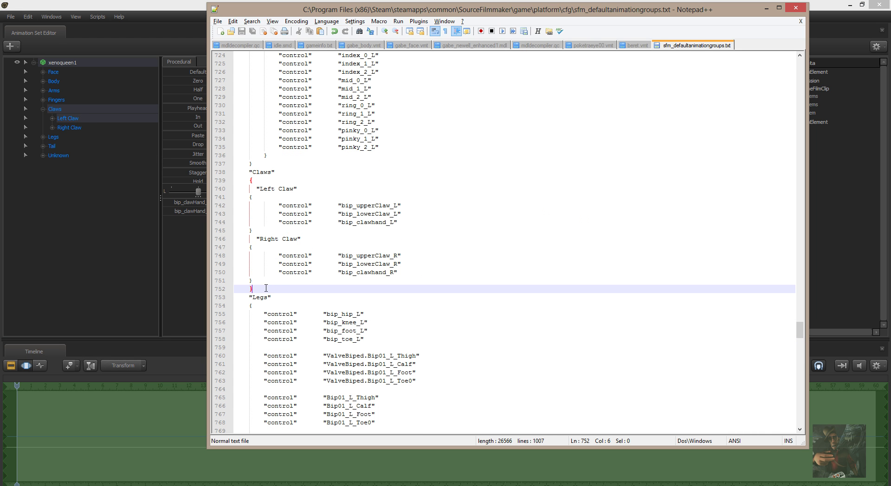
pyautogui.click(355, 278)
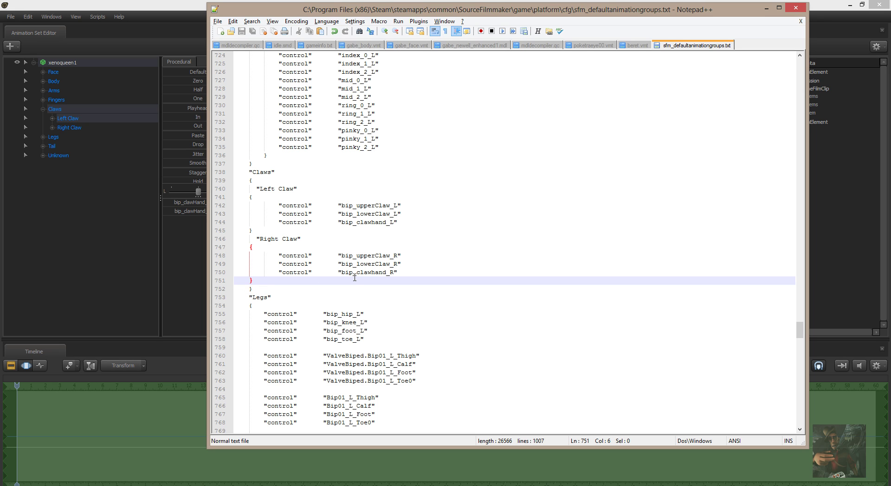
pyautogui.press('Up')
pyautogui.press('Up')
pyautogui.press('Up')
pyautogui.press('Up')
pyautogui.press('Up')
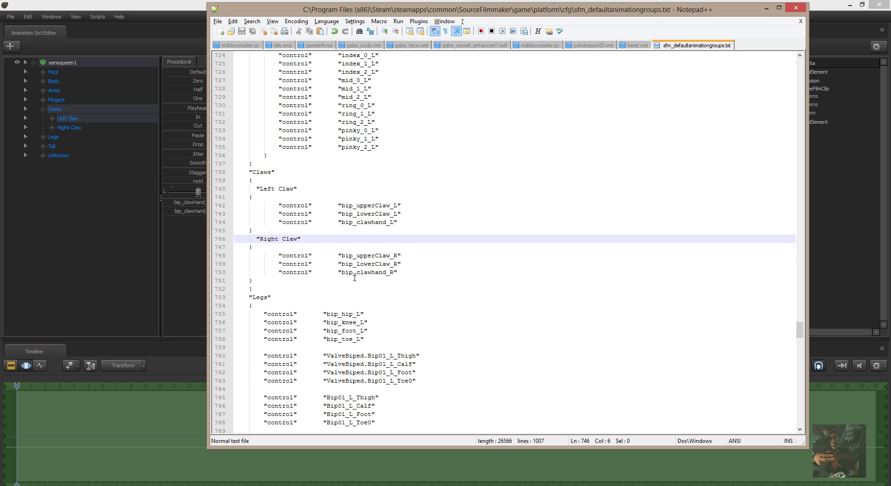
pyautogui.write('\\')
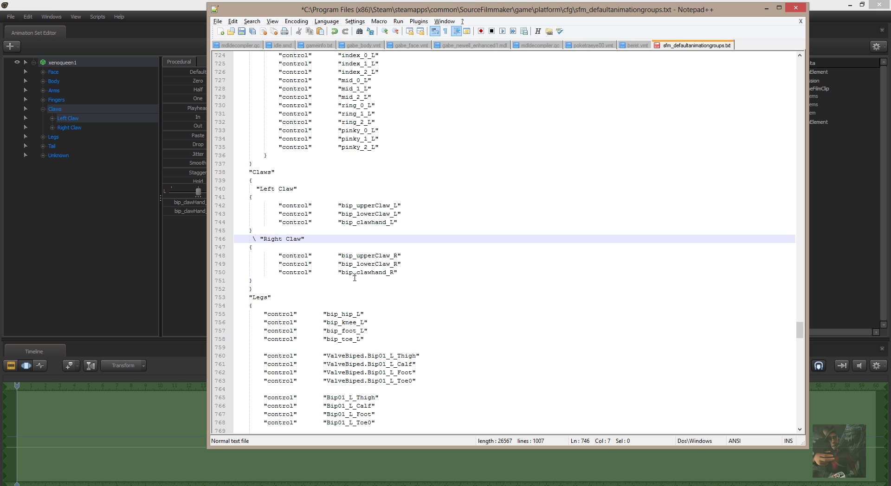
pyautogui.press('BackSpace')
pyautogui.press('Return')
pyautogui.press('Return')
pyautogui.press('Return')
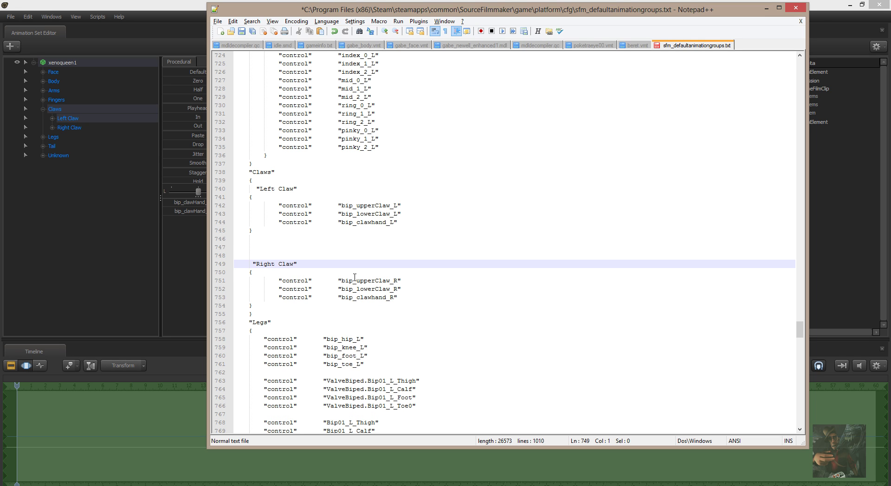
# Start a new group named "Claw Fingers_L" with an opening brace in the blank space below the "Left Claw" block
pyautogui.press('Up')
pyautogui.press('Up')
pyautogui.press('Down')
pyautogui.press('Down')
pyautogui.press('Up')
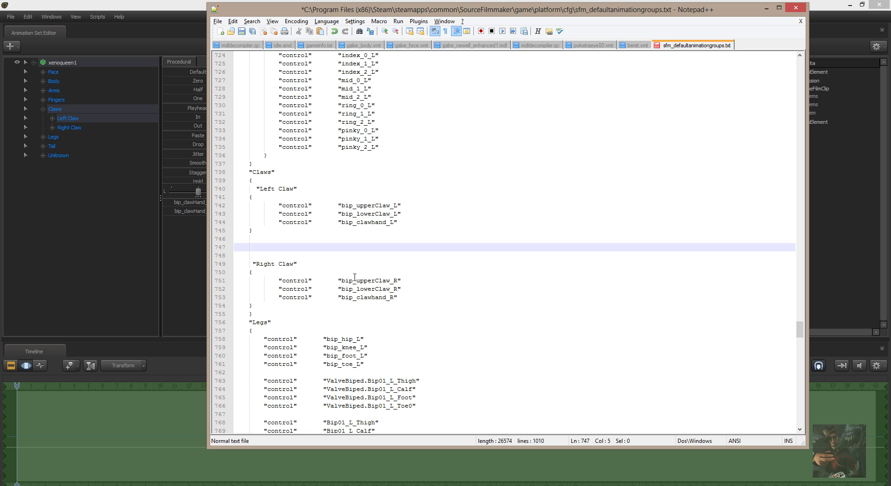
pyautogui.press('Up')
pyautogui.press('Up')
pyautogui.press('Up')
pyautogui.press('Up')
pyautogui.press('Up')
pyautogui.press('Down')
pyautogui.press('Down')
pyautogui.press('Down')
pyautogui.press('Down')
pyautogui.press('Down')
pyautogui.write('"Claw Fingers_L')
pyautogui.press('Return')
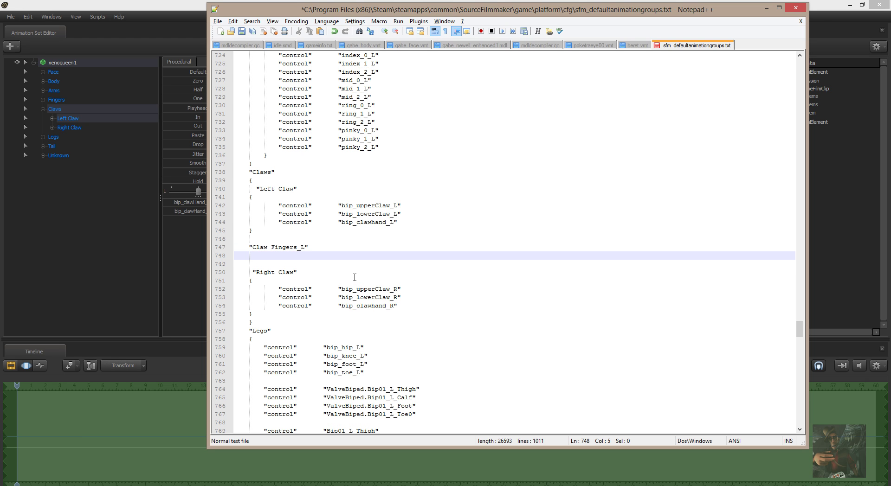
pyautogui.write('{')
# Switch to Source Filmmaker, expand xenoqueen1's Unknown group and check the claw finger bones, selecting bip_claw_1st_0_L
pyautogui.click(43, 155)
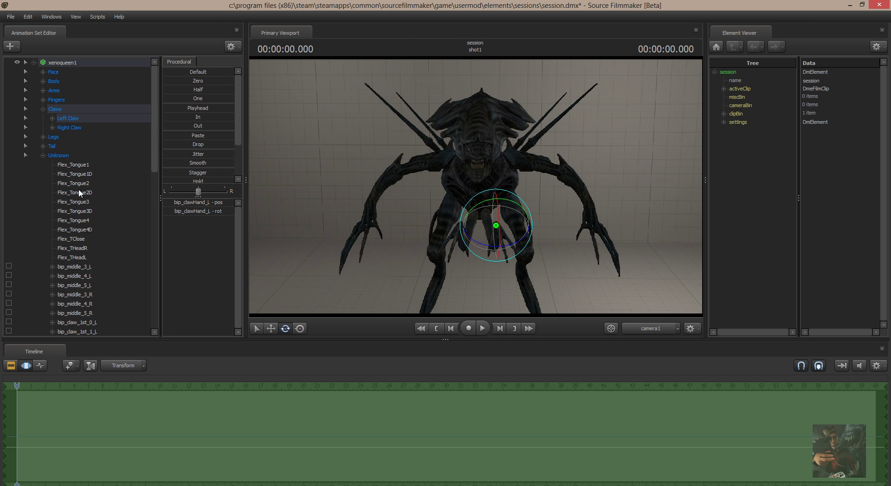
pyautogui.scroll(-3, 91, 281)
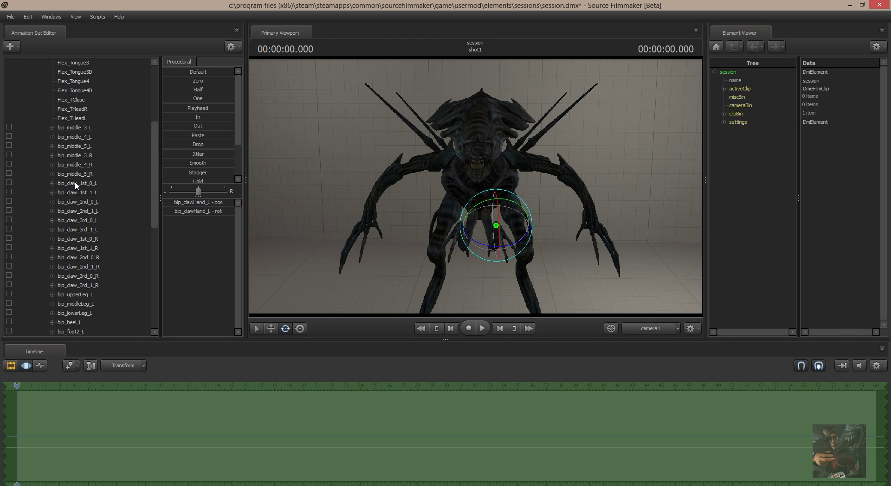
pyautogui.click(73, 184)
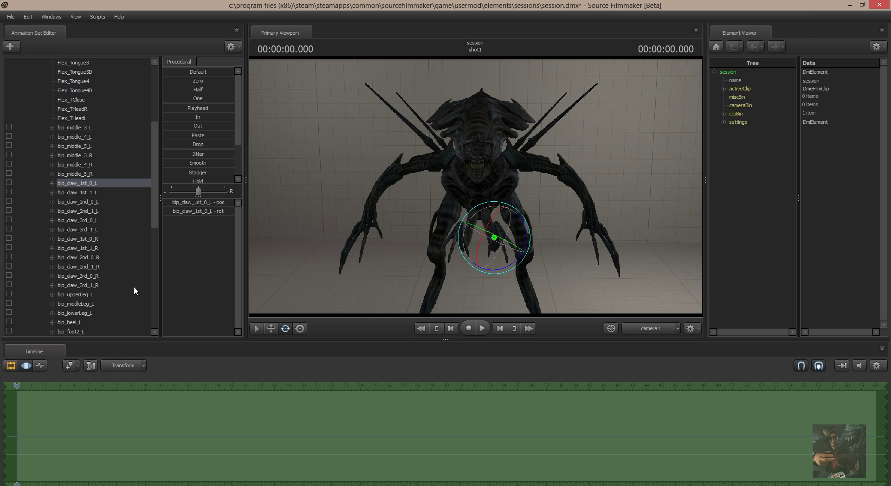
# Switch to Notepad++ and copy the three control lines of the "Left Claw" block into the "Claw Fingers_L" block
pyautogui.hotkey('alt', 'Tab')
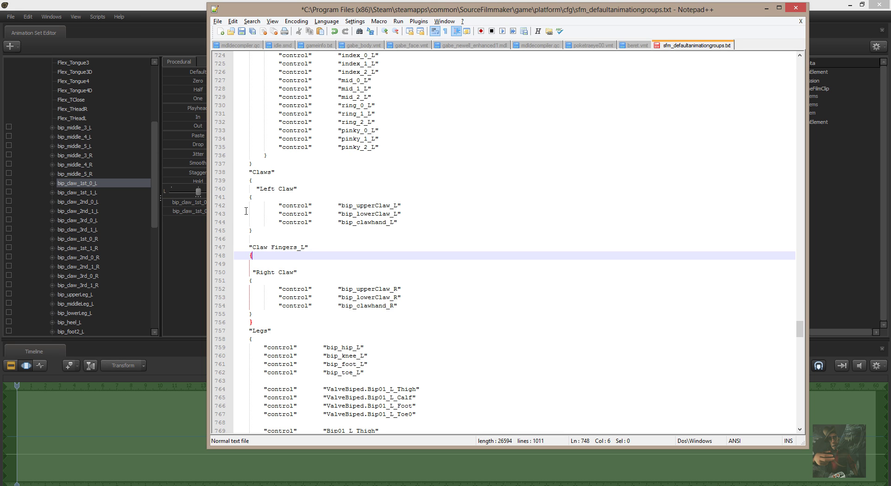
pyautogui.moveTo(236, 205); pyautogui.dragTo(238, 231)
pyautogui.rightClick(294, 217)
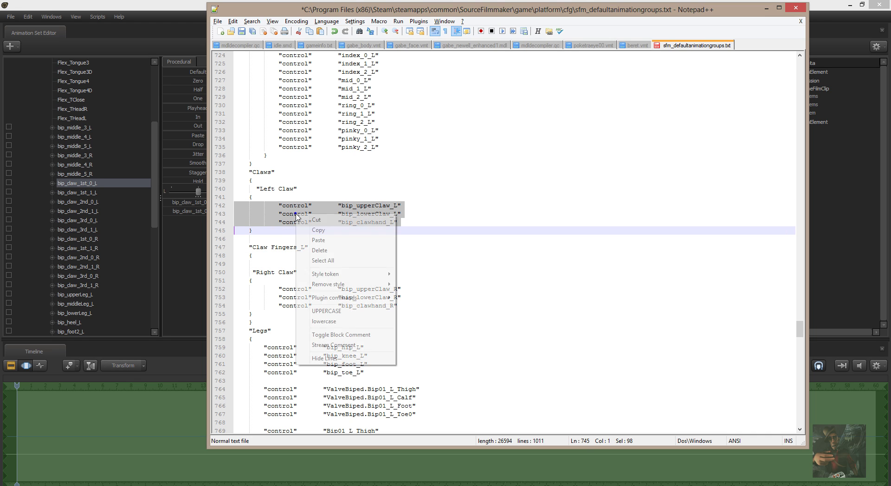
pyautogui.click(319, 230)
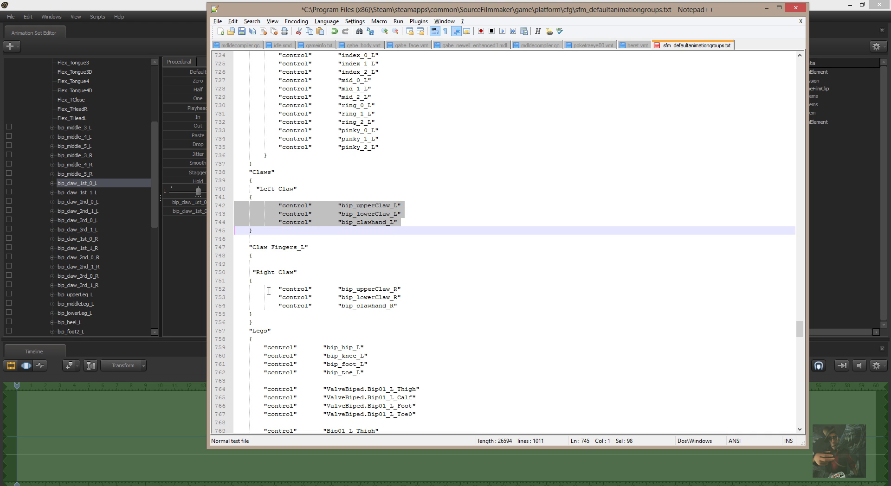
pyautogui.click(254, 265)
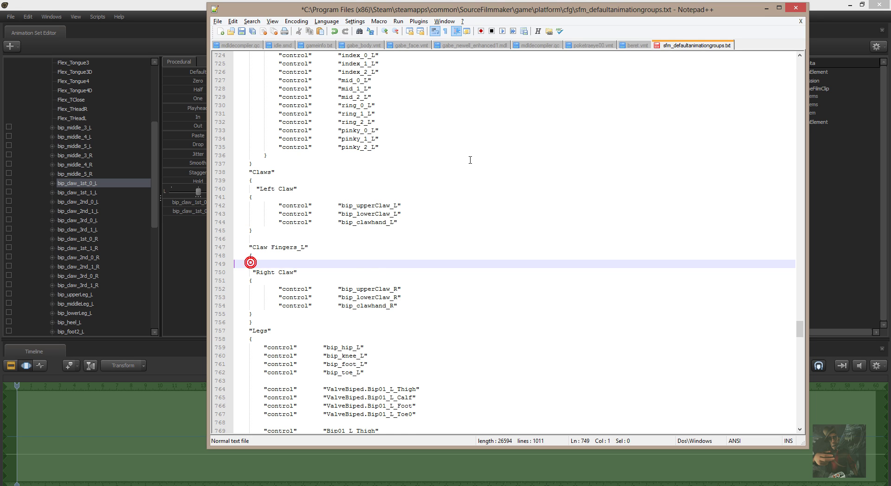
pyautogui.hotkey('ctrl', 'v')
# Rename the first control in the "Claw Fingers_L" block to bip_claw_1st_0_L
pyautogui.press('Up')
pyautogui.press('Up')
pyautogui.press('Up')
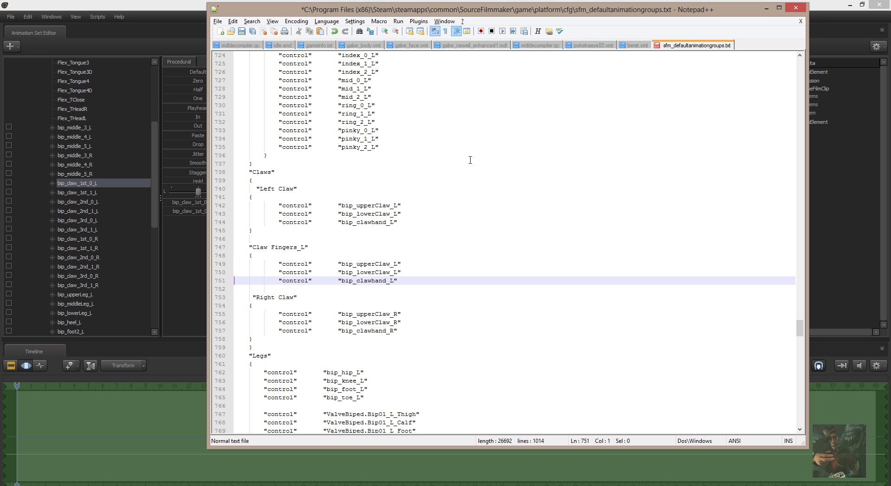
pyautogui.hotkey('ctrl', 'Right')
pyautogui.hotkey('ctrl', 'Right')
pyautogui.hotkey('ctrl', 'Right')
pyautogui.hotkey('ctrl', 'Right')
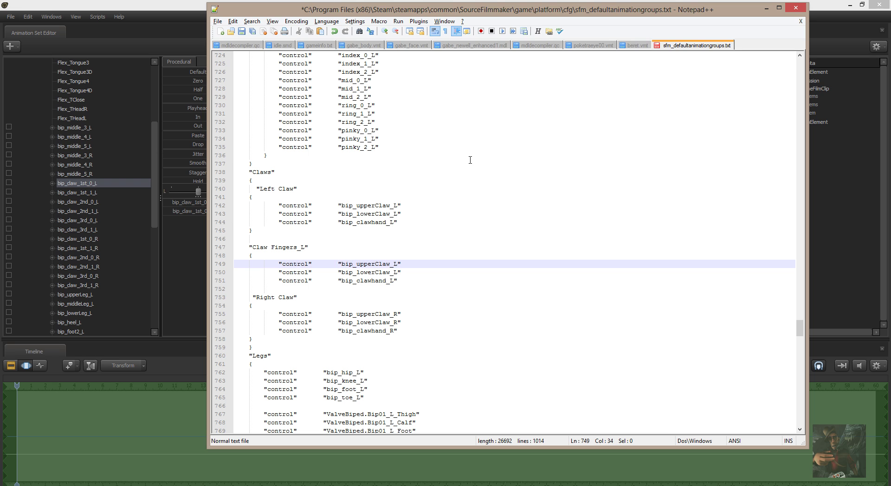
pyautogui.hotkey('shift', 'Right')
pyautogui.hotkey('shift', 'Right')
pyautogui.hotkey('shift', 'Right')
pyautogui.hotkey('shift', 'Right')
pyautogui.hotkey('shift', 'Right')
pyautogui.hotkey('shift', 'Right')
pyautogui.hotkey('shift', 'Right')
pyautogui.hotkey('shift', 'Right')
pyautogui.hotkey('shift', 'Right')
pyautogui.write('bip')
pyautogui.press('BackSpace')
pyautogui.press('BackSpace')
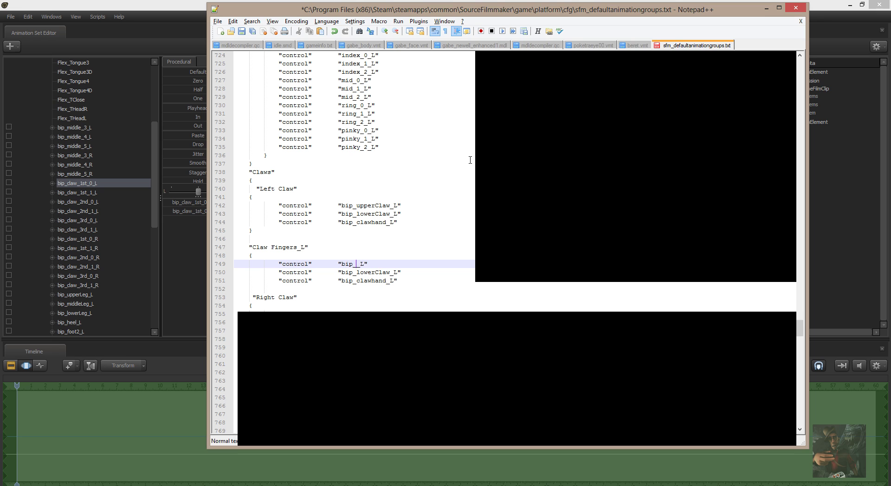
pyautogui.write('claw')
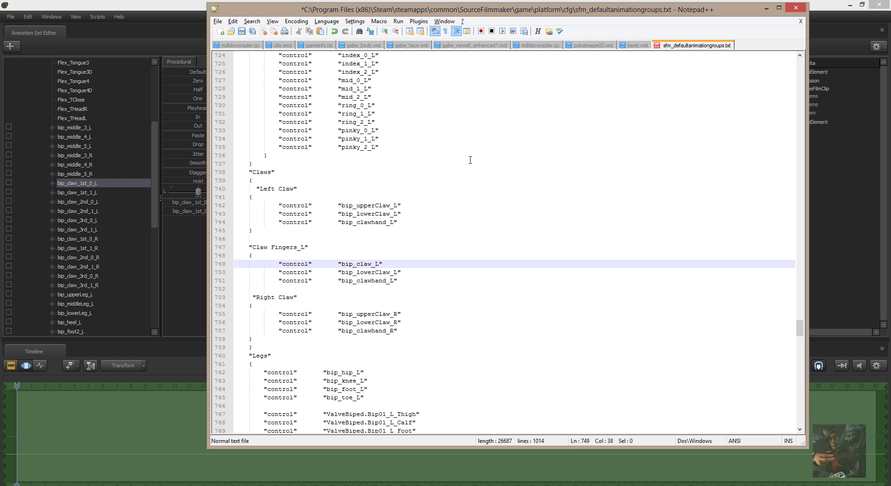
pyautogui.write('_1st_0')
# Copy the first finger control's name over the second control in "Claw Fingers_L" and change it to bip_claw_1st_1_L
pyautogui.hotkey('shift', 'Right')
pyautogui.hotkey('shift', 'Right')
pyautogui.hotkey('shift', 'Right')
pyautogui.hotkey('shift', 'Right')
pyautogui.hotkey('shift', 'Right')
pyautogui.hotkey('shift', 'Right')
pyautogui.hotkey('shift', 'Right')
pyautogui.hotkey('shift', 'Right')
pyautogui.hotkey('shift', 'Right')
pyautogui.hotkey('shift', 'Right')
pyautogui.hotkey('shift', 'Right')
pyautogui.hotkey('shift', 'Right')
pyautogui.hotkey('shift', 'Right')
pyautogui.hotkey('shift', 'Right')
pyautogui.hotkey('shift', 'Right')
pyautogui.hotkey('shift', 'Right')
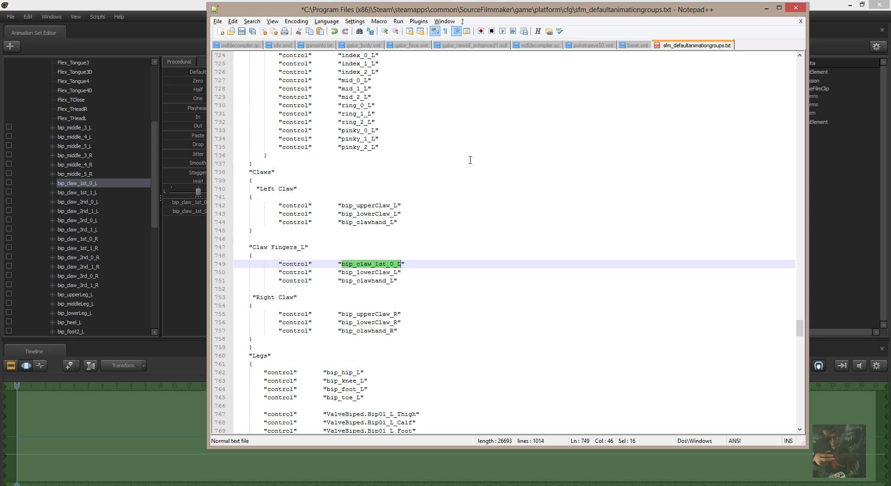
pyautogui.press('Down')
pyautogui.press('Left')
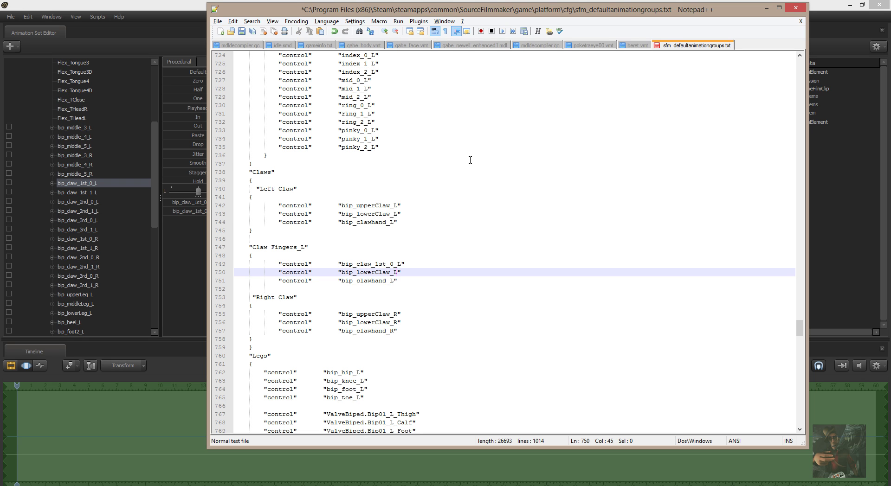
pyautogui.hotkey('shift', 'Left')
pyautogui.hotkey('shift', 'Left')
pyautogui.hotkey('shift', 'Left')
pyautogui.hotkey('shift', 'Left')
pyautogui.hotkey('shift', 'Left')
pyautogui.hotkey('shift', 'Left')
pyautogui.hotkey('shift', 'Left')
pyautogui.hotkey('shift', 'Left')
pyautogui.hotkey('shift', 'Left')
pyautogui.hotkey('shift', 'Left')
pyautogui.hotkey('shift', 'Left')
pyautogui.hotkey('shift', 'Left')
pyautogui.hotkey('shift', 'Left')
pyautogui.hotkey('shift', 'Left')
pyautogui.hotkey('shift', 'Left')
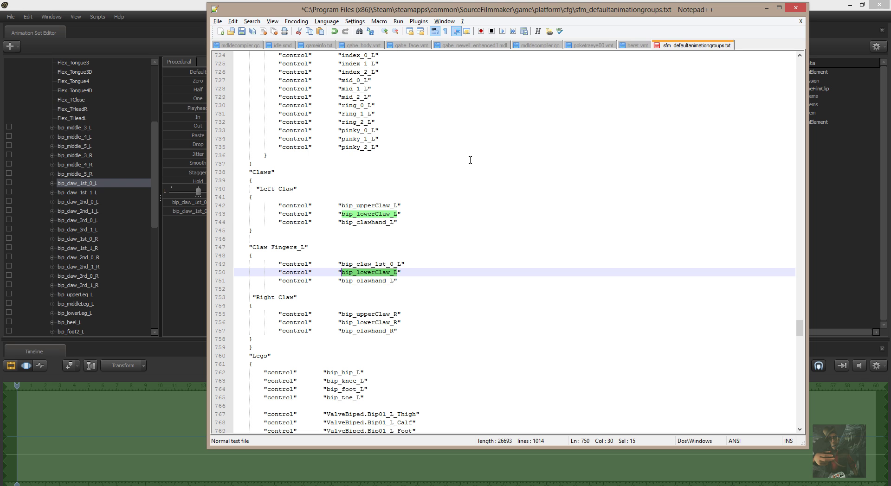
pyautogui.hotkey('ctrl', 'v')
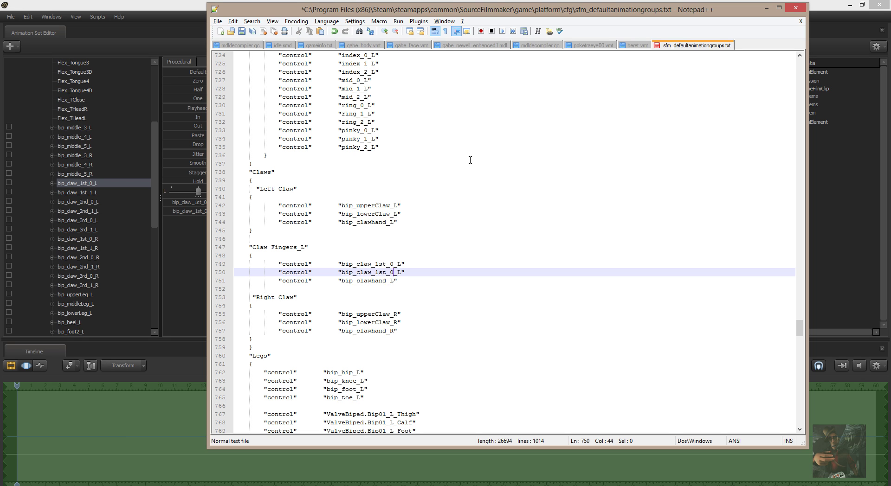
pyautogui.press('BackSpace')
pyautogui.write('1')
# Replace the third control's name in "Claw Fingers_L" with the copied bone name and change it to bip_claw_2nd_0_L
pyautogui.press('Down')
pyautogui.hotkey('shift', 'Left')
pyautogui.hotkey('shift', 'Left')
pyautogui.hotkey('shift', 'Left')
pyautogui.hotkey('shift', 'Left')
pyautogui.hotkey('shift', 'Left')
pyautogui.hotkey('shift', 'Left')
pyautogui.hotkey('shift', 'Left')
pyautogui.hotkey('shift', 'Left')
pyautogui.hotkey('shift', 'Left')
pyautogui.hotkey('shift', 'Left')
pyautogui.hotkey('shift', 'Left')
pyautogui.hotkey('shift', 'Left')
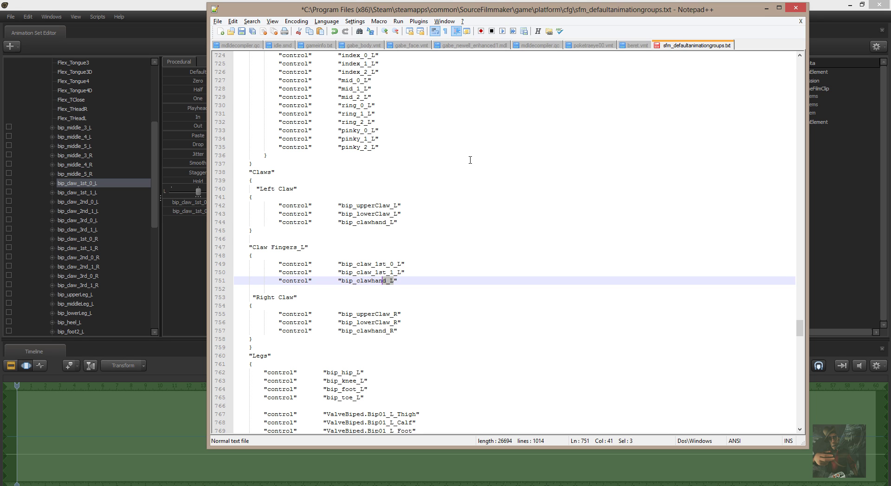
pyautogui.hotkey('shift', 'Left')
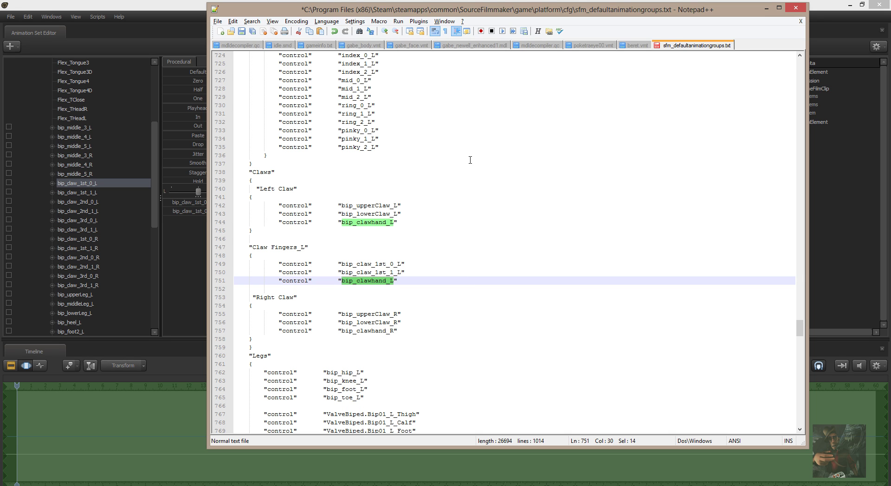
pyautogui.hotkey('ctrl', 'v')
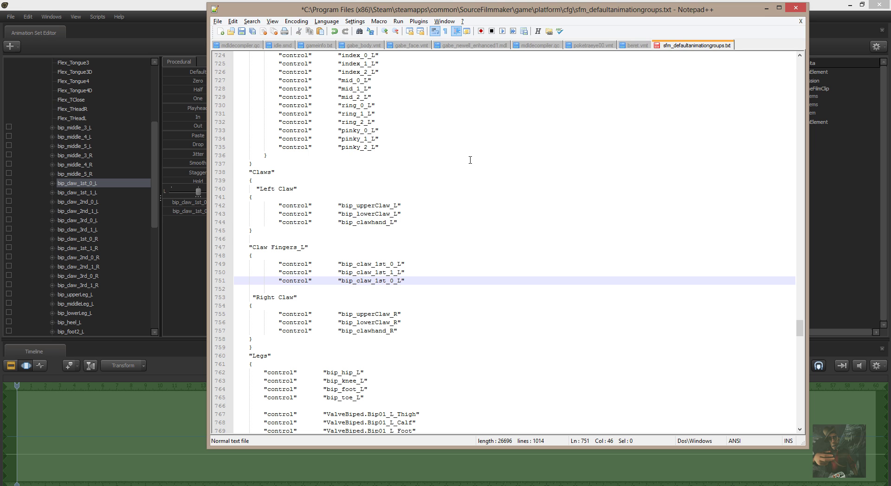
pyautogui.hotkey('shift', 'Left')
pyautogui.press('Left')
pyautogui.press('Left')
pyautogui.hotkey('shift', 'Left')
pyautogui.hotkey('shift', 'Left')
pyautogui.hotkey('shift', 'Left')
pyautogui.write('2nd')
# Duplicate the three control lines of the "Claw Fingers_L" block directly below themselves
pyautogui.press('Up')
pyautogui.press('Up')
pyautogui.press('Left')
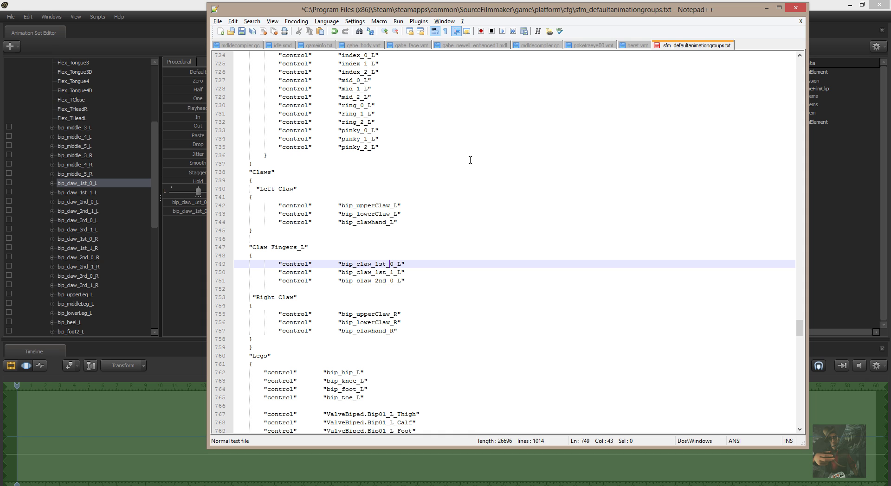
pyautogui.press('Home')
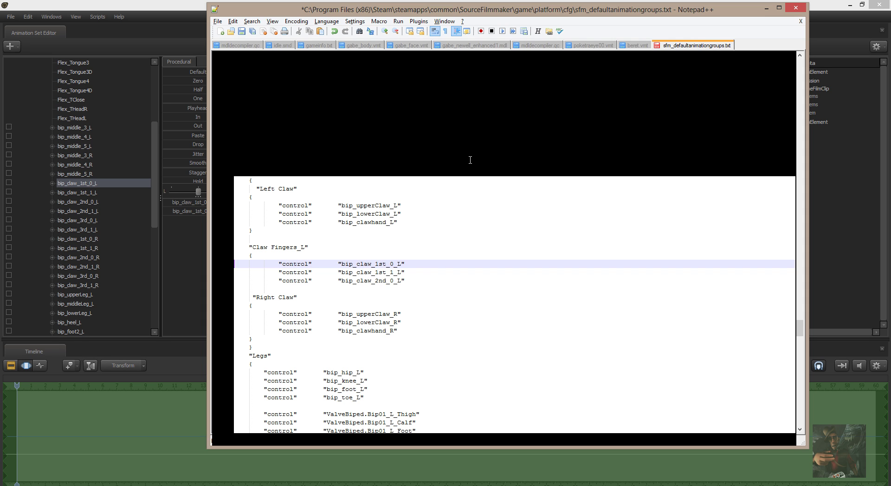
pyautogui.hotkey('shift', 'Down')
pyautogui.hotkey('shift', 'Down')
pyautogui.hotkey('shift', 'Down')
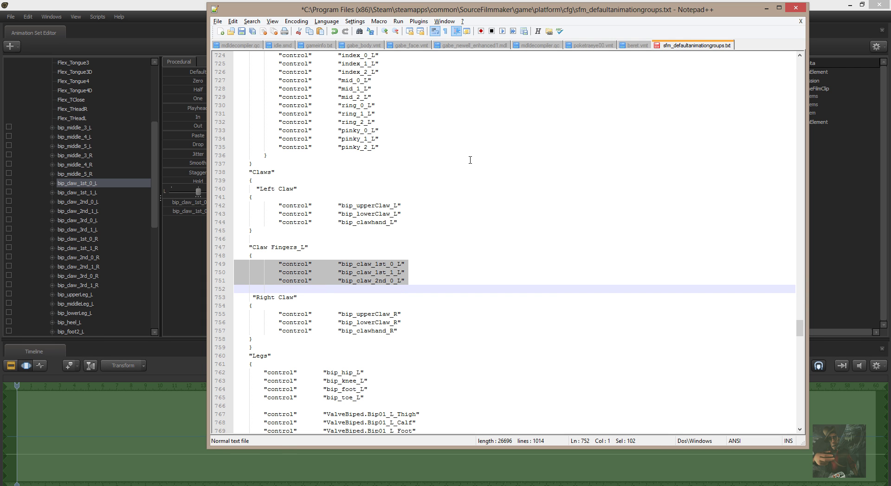
pyautogui.press('Right')
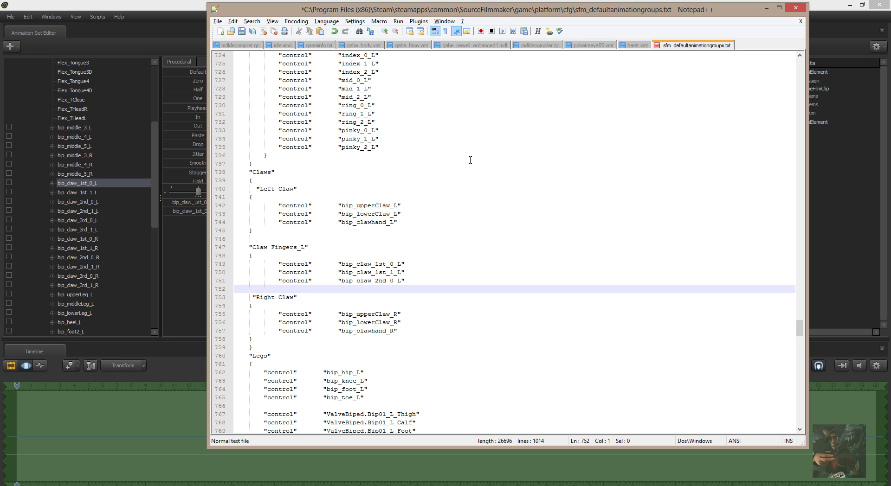
pyautogui.hotkey('ctrl', 'v')
# Change the fourth control in the "Claw Fingers_L" block to bip_claw_2nd_1_L
pyautogui.press('Up')
pyautogui.press('Up')
pyautogui.press('Up')
pyautogui.press('Right')
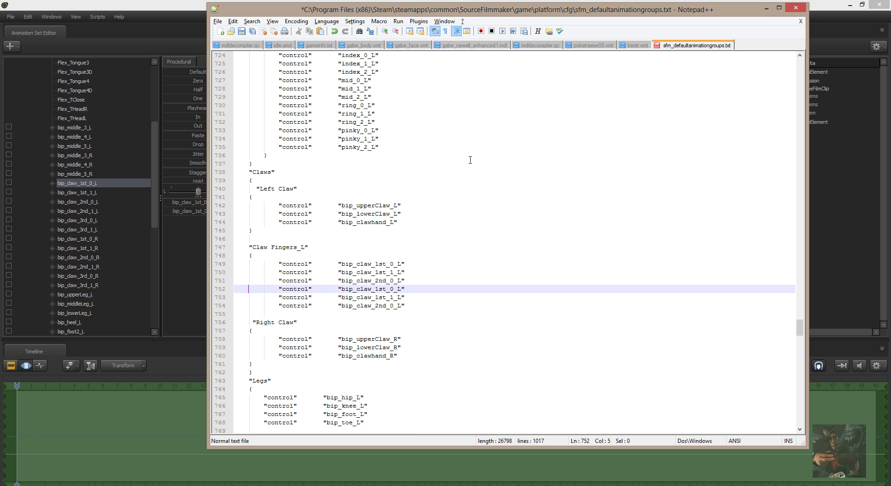
pyautogui.press('Right')
pyautogui.press('Right')
pyautogui.press('Right')
pyautogui.press('Right')
pyautogui.press('Right')
pyautogui.press('Right')
pyautogui.press('Right')
pyautogui.press('Right')
pyautogui.press('Right')
pyautogui.press('Right')
pyautogui.press('Right')
pyautogui.press('Right')
pyautogui.press('Right')
pyautogui.hotkey('shift', 'Right')
pyautogui.hotkey('shift', 'Right')
pyautogui.hotkey('shift', 'Right')
pyautogui.write('2nd')
pyautogui.hotkey('shift', 'Right')
pyautogui.write('1')
# Change the fifth control in the "Claw Fingers_L" block to bip_claw_3rd_0_L
pyautogui.press('Down')
pyautogui.press('Left')
pyautogui.press('Left')
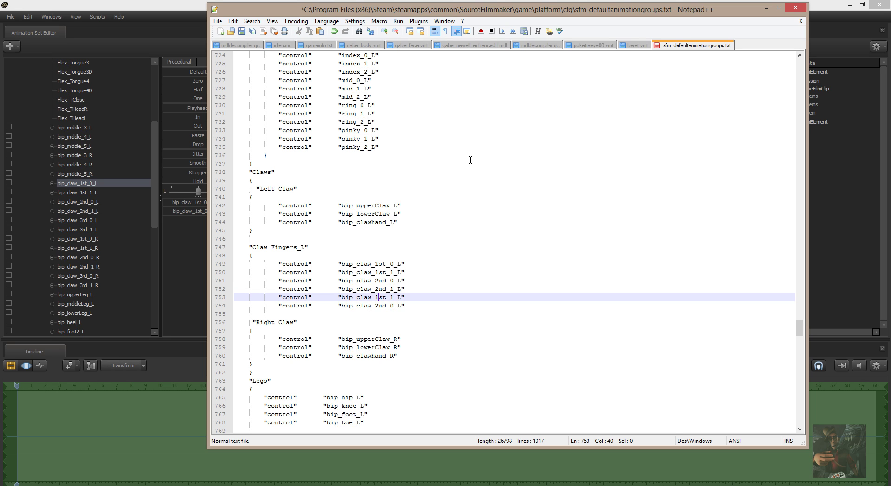
pyautogui.hotkey('shift', 'Right')
pyautogui.hotkey('shift', 'Right')
pyautogui.hotkey('shift', 'Right')
pyautogui.write('3rd')
pyautogui.hotkey('shift', 'Right')
pyautogui.write('0')
# Change the sixth control in the "Claw Fingers_L" block to bip_claw_3rd_1_L
pyautogui.press('Down')
pyautogui.press('Left')
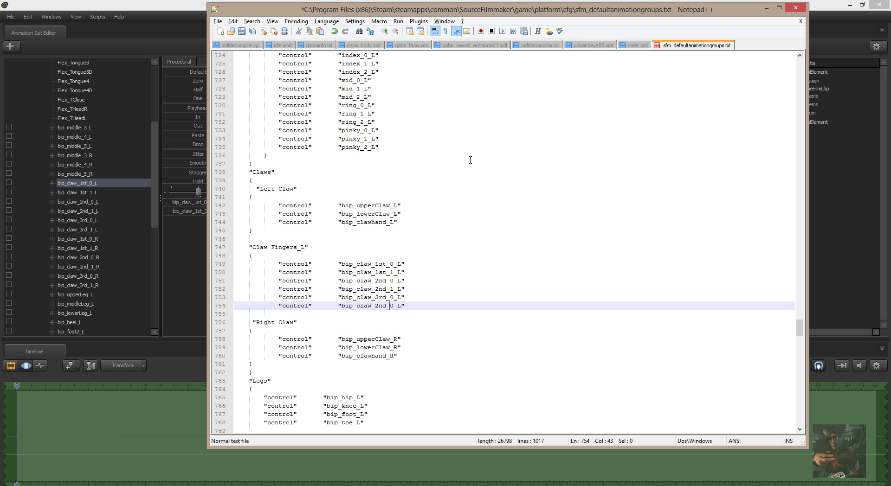
pyautogui.hotkey('shift', 'Right')
pyautogui.hotkey('shift', 'Right')
pyautogui.hotkey('shift', 'Right')
pyautogui.write('3rd')
pyautogui.hotkey('shift', 'Right')
pyautogui.write('1')
# Close the "Claw Fingers_L" block with a closing brace on the blank line above the "Right Claw" heading
pyautogui.press('Home')
pyautogui.press('Down')
pyautogui.press('Down')
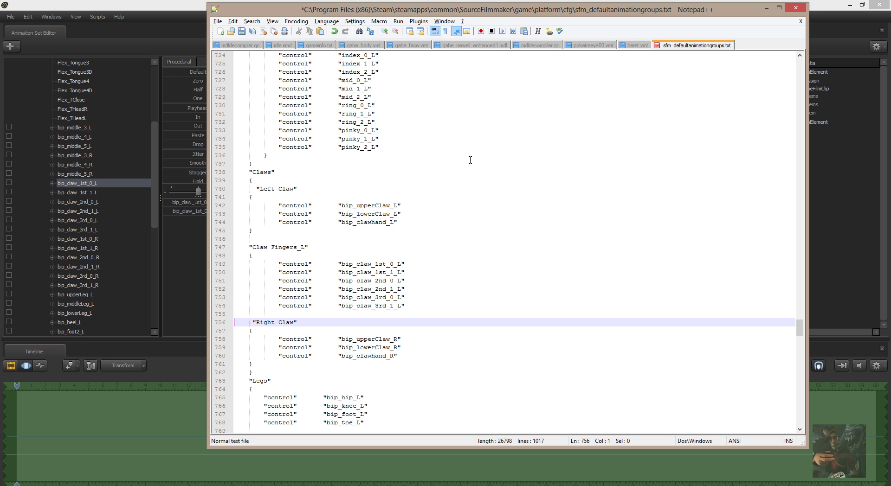
pyautogui.press('Up')
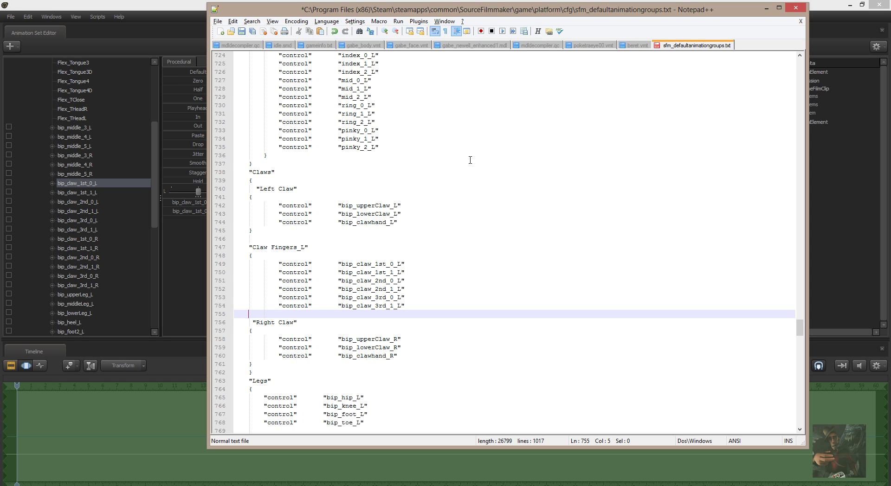
pyautogui.write('}')
pyautogui.press('Up')
pyautogui.press('Up')
pyautogui.press('Up')
pyautogui.press('Up')
pyautogui.press('Up')
pyautogui.press('Up')
pyautogui.press('Up')
pyautogui.press('Up')
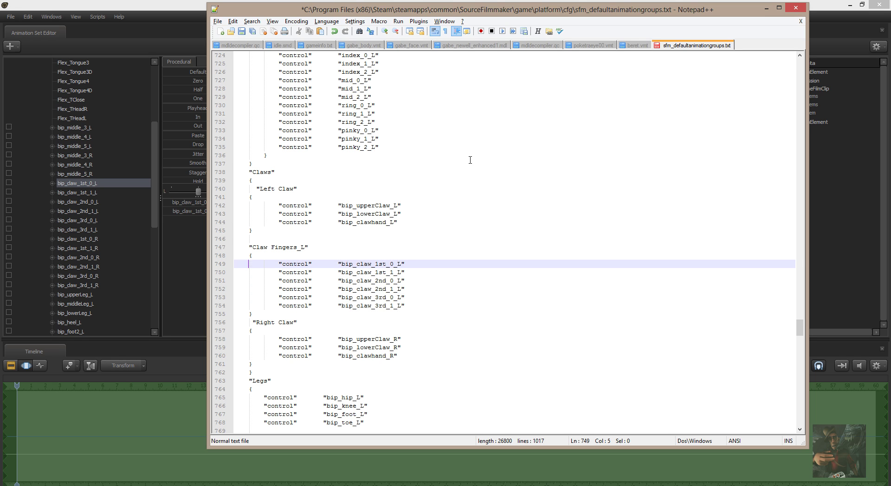
pyautogui.hotkey('shift', 'Down')
pyautogui.hotkey('shift', 'Down')
pyautogui.hotkey('shift', 'Down')
pyautogui.hotkey('shift', 'Down')
pyautogui.hotkey('shift', 'Down')
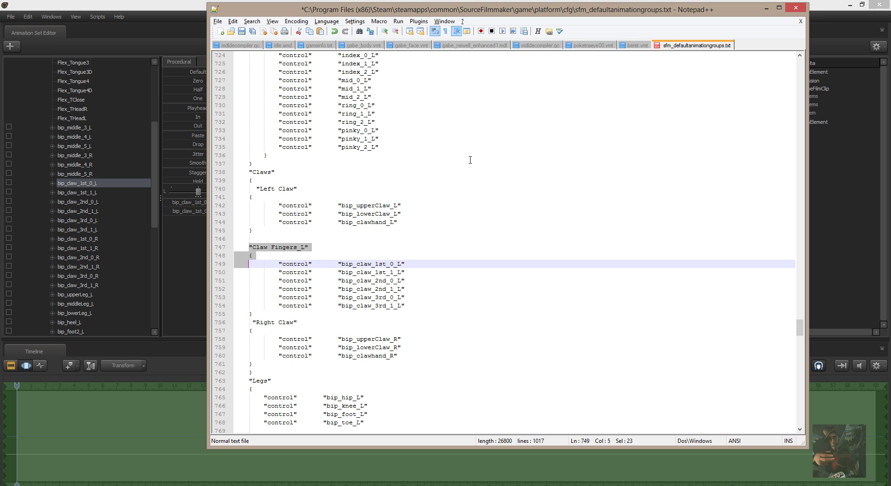
# Copy the entire "Claw Fingers_L" block, from its heading through its closing brace
pyautogui.press('Up')
pyautogui.press('Up')
pyautogui.press('Up')
pyautogui.press('Up')
pyautogui.press('Up')
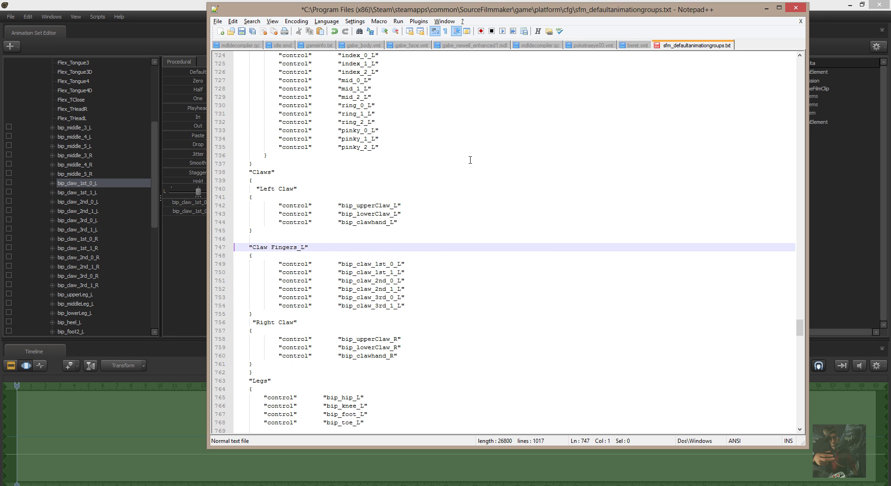
pyautogui.hotkey('shift', 'Down')
pyautogui.hotkey('shift', 'Down')
pyautogui.hotkey('shift', 'Down')
pyautogui.hotkey('shift', 'Down')
pyautogui.hotkey('shift', 'Down')
pyautogui.hotkey('shift', 'Down')
pyautogui.hotkey('shift', 'Down')
pyautogui.hotkey('shift', 'Down')
pyautogui.hotkey('shift', 'Down')
pyautogui.hotkey('ctrl', 'c')
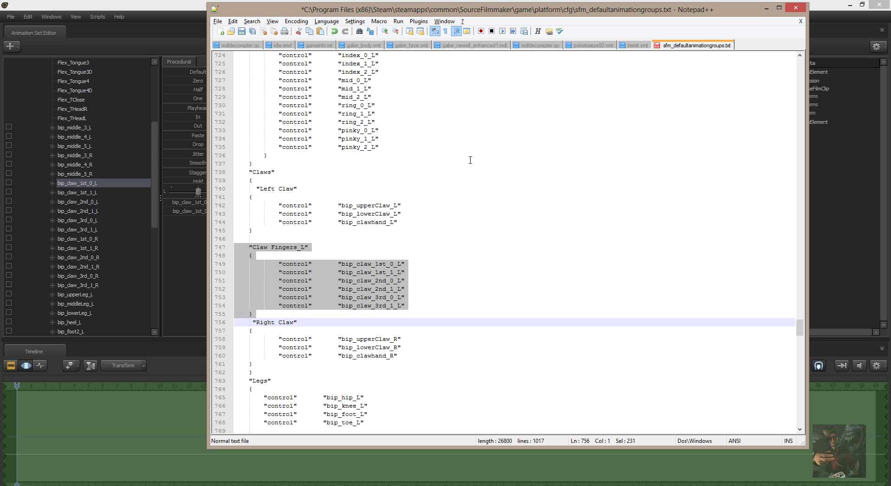
# Paste the copied finger block on a new line below the "Right Claw" block, above the closing brace of "Claws"
pyautogui.press('Down')
pyautogui.press('Down')
pyautogui.press('Down')
pyautogui.press('Down')
pyautogui.press('Down')
pyautogui.press('Down')
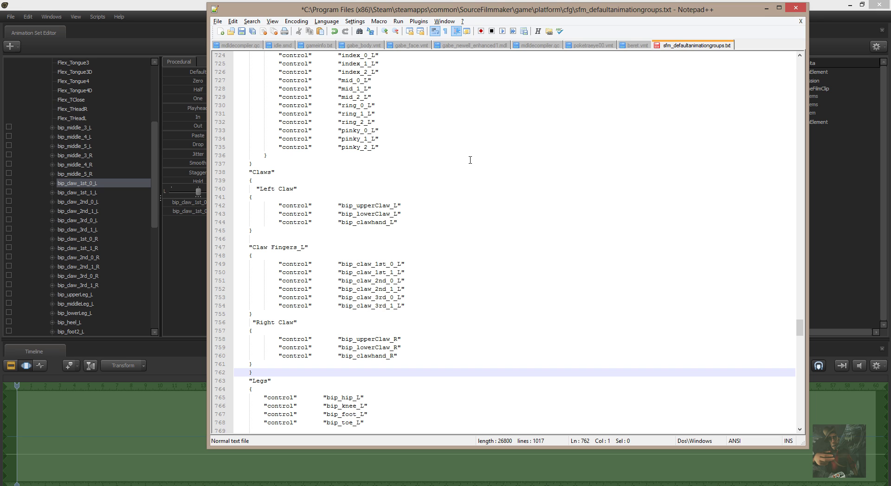
pyautogui.press('Return')
pyautogui.press('Up')
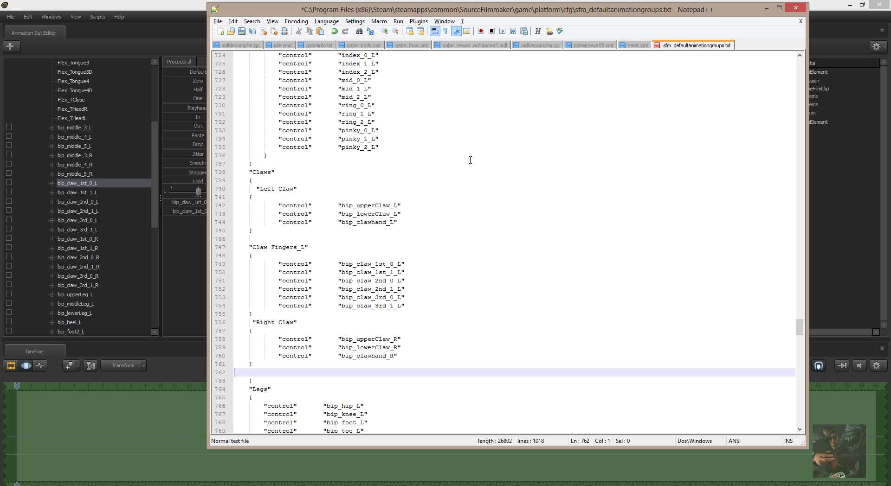
pyautogui.hotkey('ctrl', 'v')
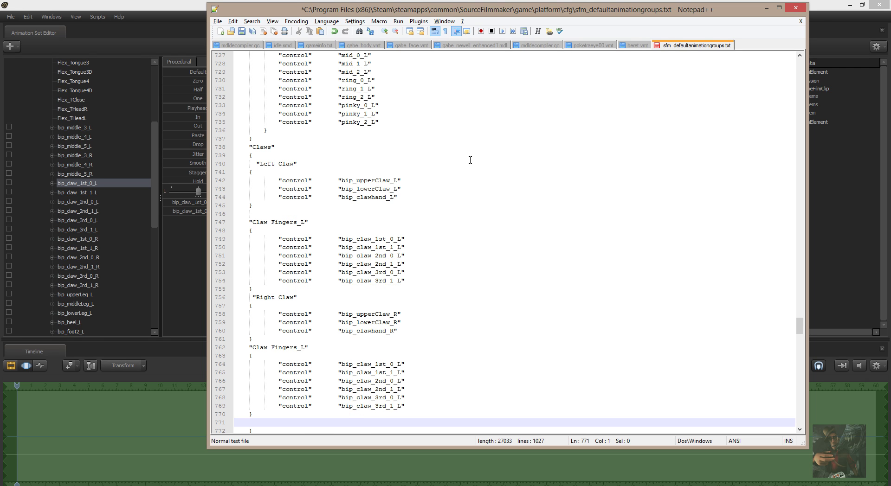
# Rename the pasted block's heading to "Claw Fingers_R"
pyautogui.press('Up')
pyautogui.press('Up')
pyautogui.press('Up')
pyautogui.press('Up')
pyautogui.press('Up')
pyautogui.press('Up')
pyautogui.press('Up')
pyautogui.press('Up')
pyautogui.press('Up')
pyautogui.press('Home')
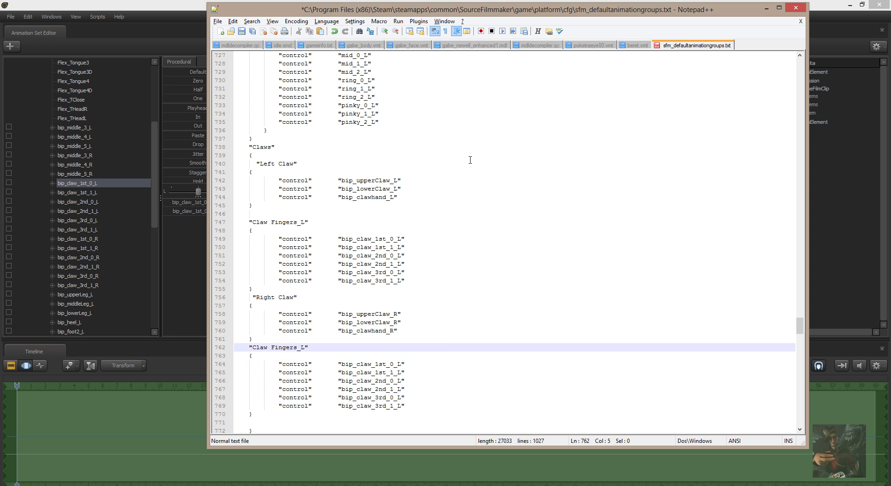
pyautogui.press('Right')
pyautogui.press('Right')
pyautogui.press('Right')
pyautogui.press('Right')
pyautogui.press('Right')
pyautogui.press('Right')
pyautogui.press('Right')
pyautogui.press('Right')
pyautogui.hotkey('shift', 'Right')
pyautogui.write('R')
# Change the first two controls in the "Claw Fingers_R" block to bip_claw_1st_0_R and bip_claw_1st_1_R
pyautogui.press('Down')
pyautogui.press('Down')
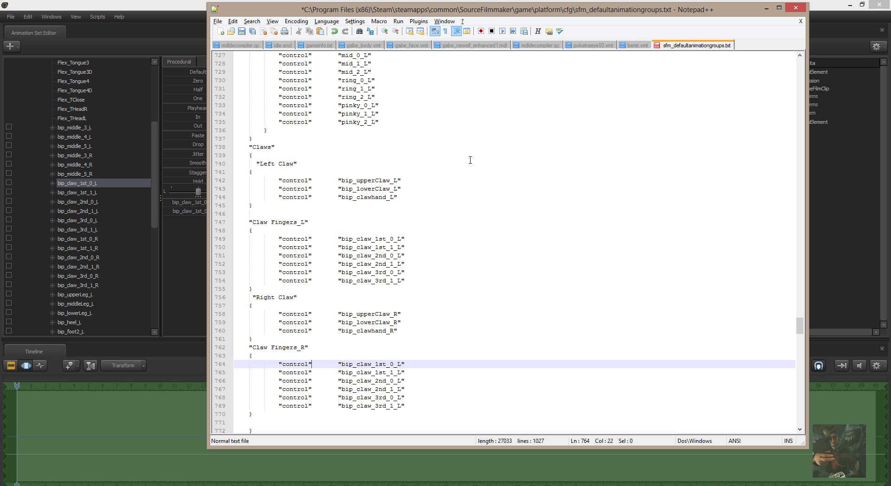
pyautogui.press('Right')
pyautogui.press('Right')
pyautogui.hotkey('shift', 'Left')
pyautogui.write('R')
pyautogui.press('Down')
pyautogui.hotkey('shift', 'Left')
pyautogui.write('R')
# Change the third and fourth controls in the "Claw Fingers_R" block to bip_claw_2nd_0_R and bip_claw_2nd_1_R
pyautogui.press('Down')
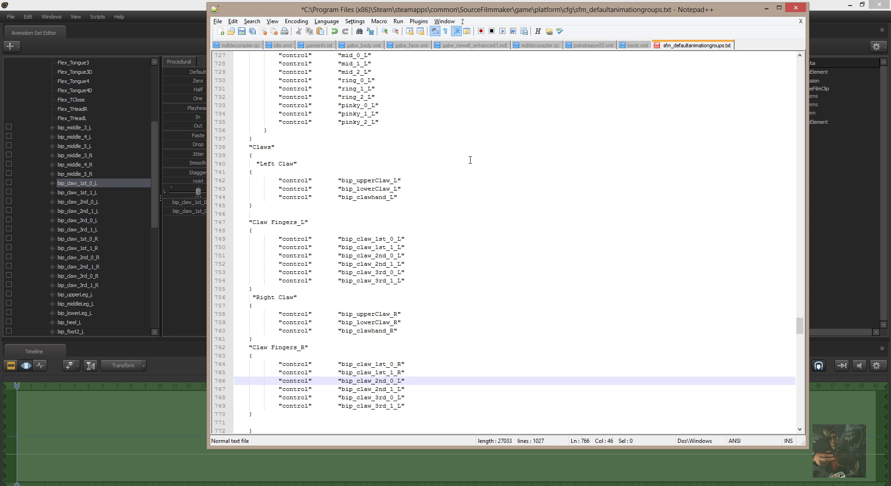
pyautogui.hotkey('shift', 'Left')
pyautogui.write('R')
pyautogui.press('Down')
pyautogui.hotkey('shift', 'Left')
pyautogui.write('R')
# Change the last two controls in the "Claw Fingers_R" block to bip_claw_3rd_0_R and bip_claw_3rd_1_R
pyautogui.press('Down')
pyautogui.hotkey('shift', 'Left')
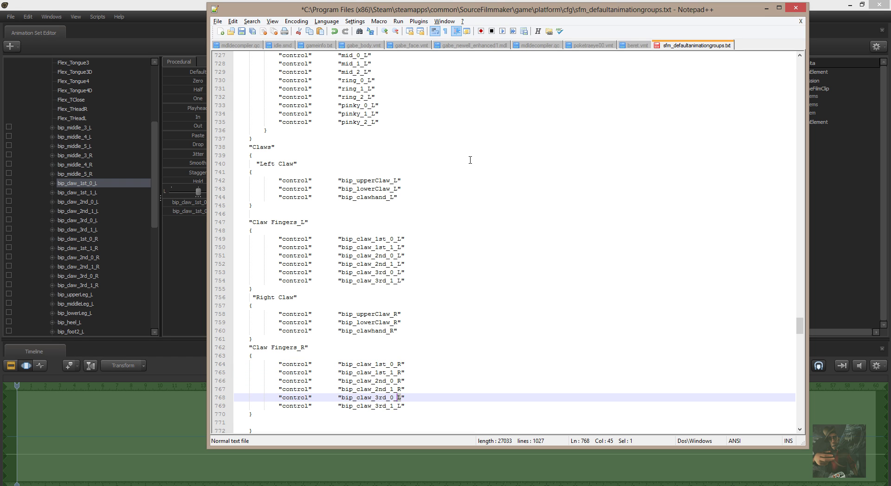
pyautogui.write('R')
pyautogui.press('Down')
pyautogui.hotkey('shift', 'Left')
pyautogui.write('R')
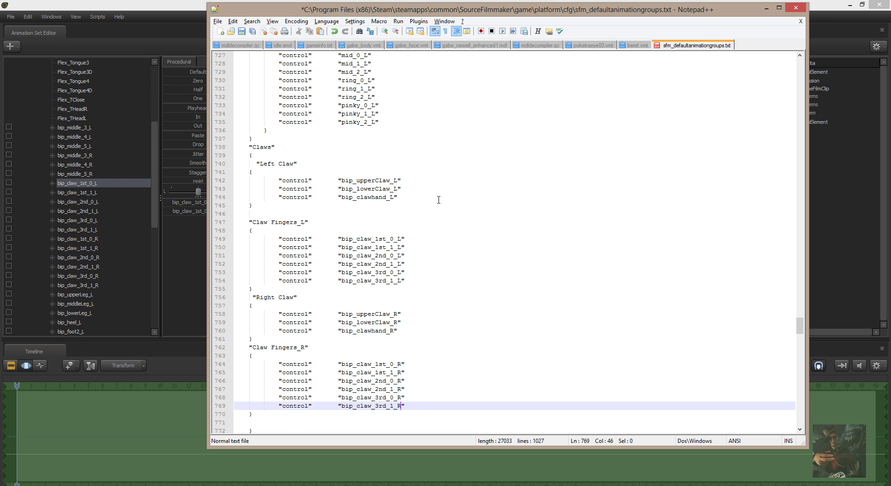
# Check the brace matching at the end of the "Claws" block and save sfm_defaultanimationgroups.txt
pyautogui.scroll(-2, 307, 361)
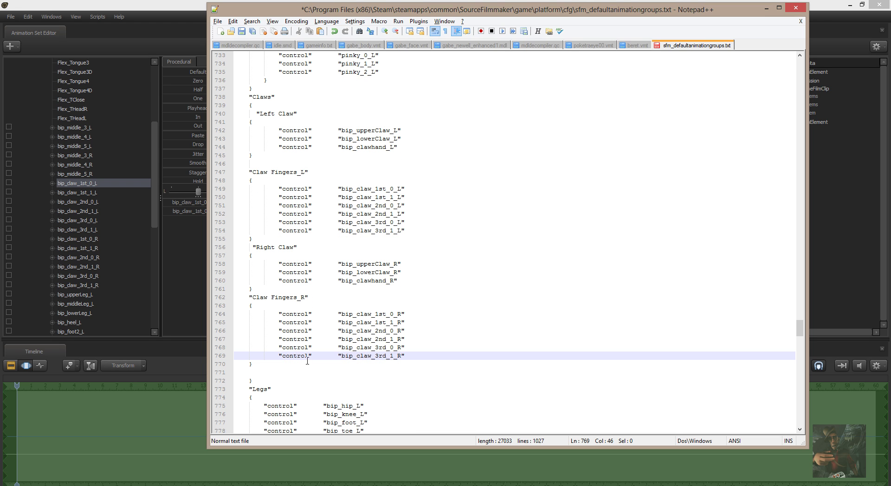
pyautogui.click(256, 382)
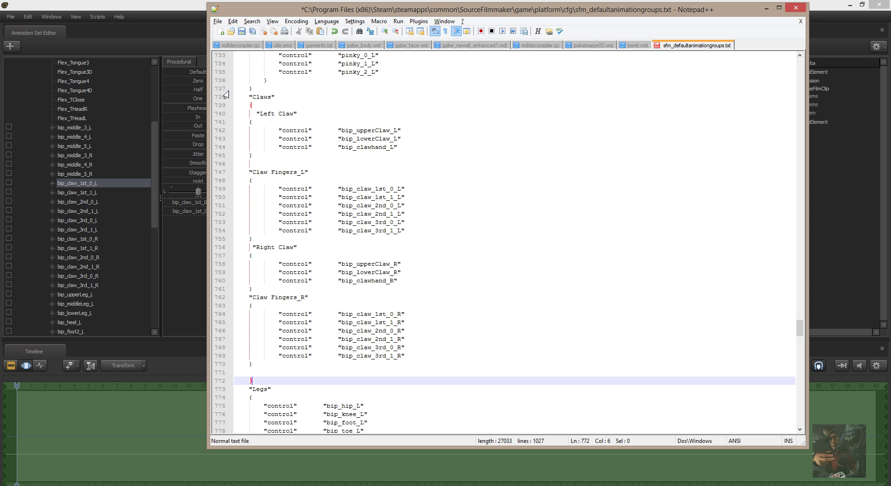
pyautogui.click(217, 21)
pyautogui.click(129, 62)
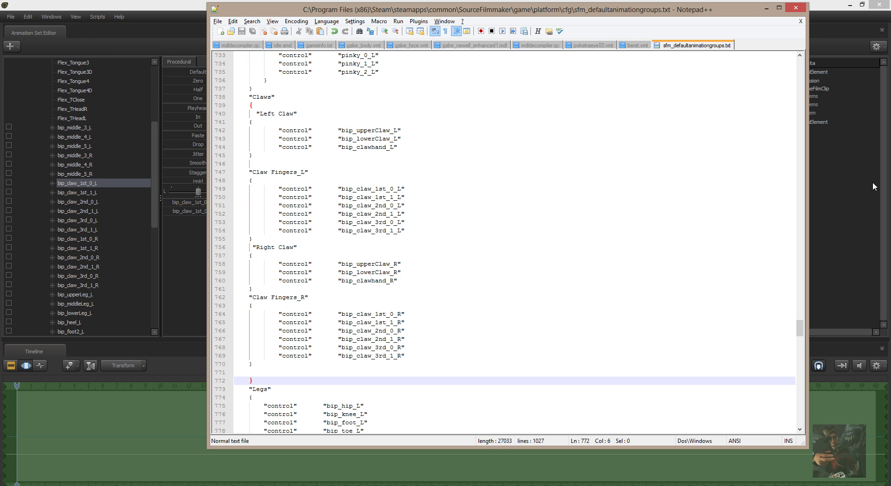
# Switch to Source Filmmaker and delete the xenoqueen1 animation set
pyautogui.click(855, 182)
pyautogui.scroll(5, 94, 102)
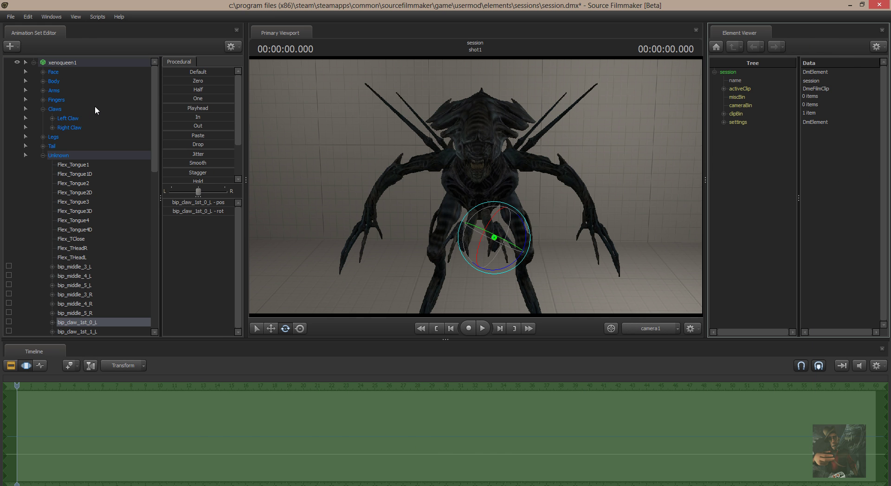
pyautogui.click(60, 62)
pyautogui.rightClick(61, 61)
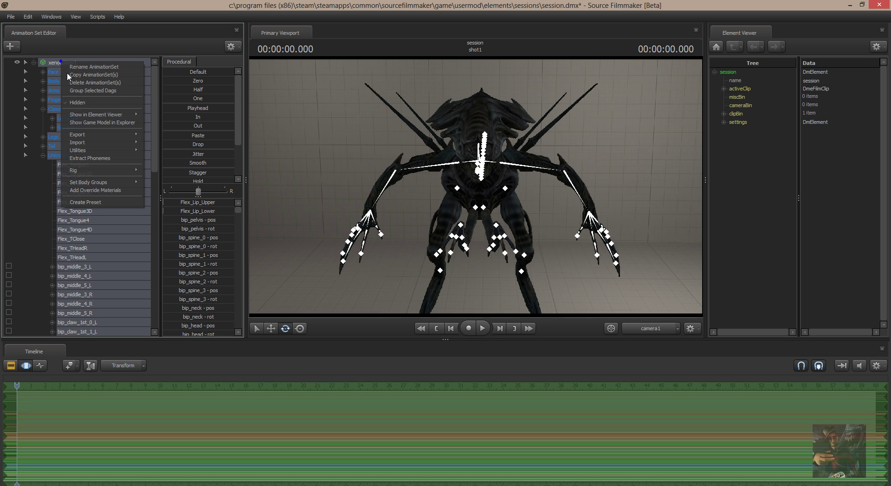
pyautogui.click(78, 83)
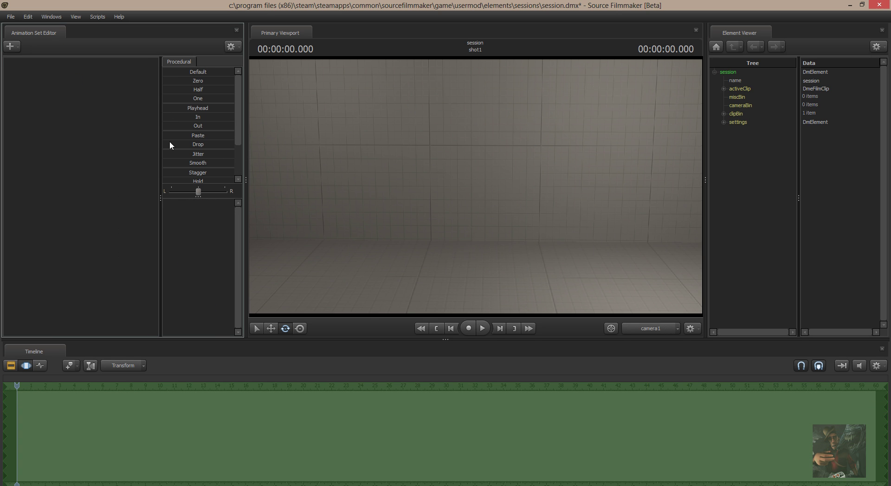
# Create a new animation set for the xenoqueen model, rescanning the model list before opening it
pyautogui.rightClick(97, 85)
pyautogui.click(138, 104)
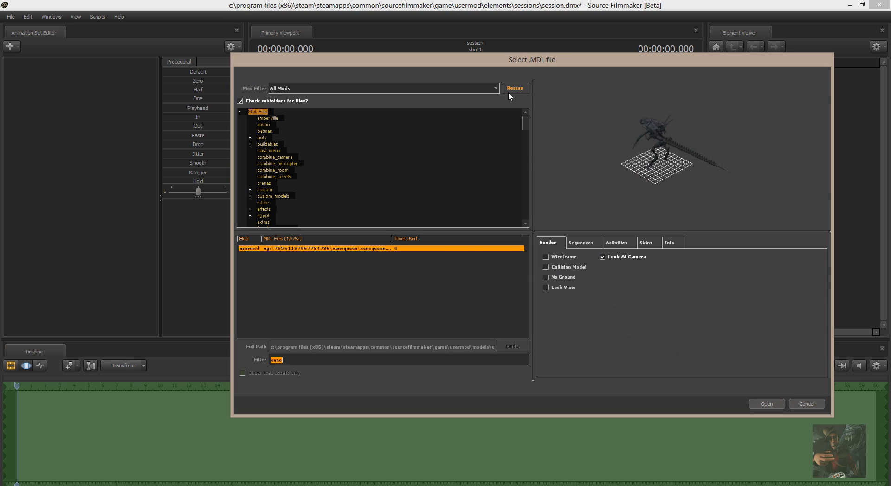
pyautogui.click(510, 88)
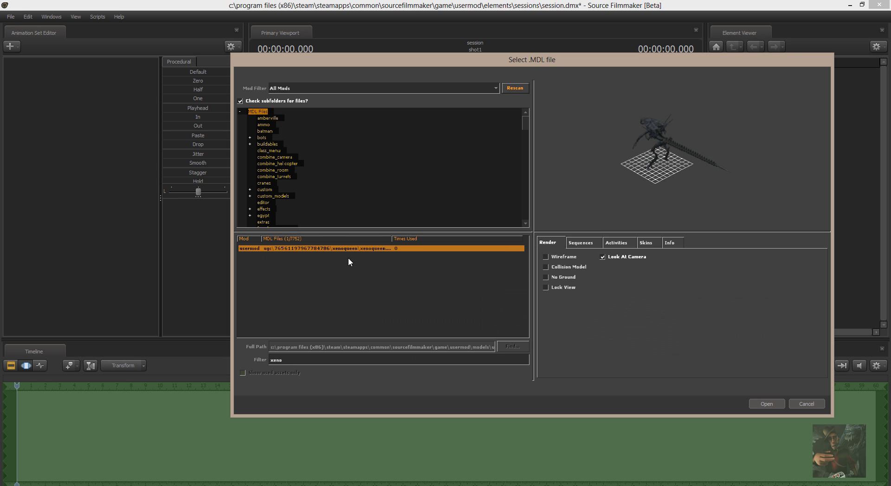
pyautogui.click(772, 402)
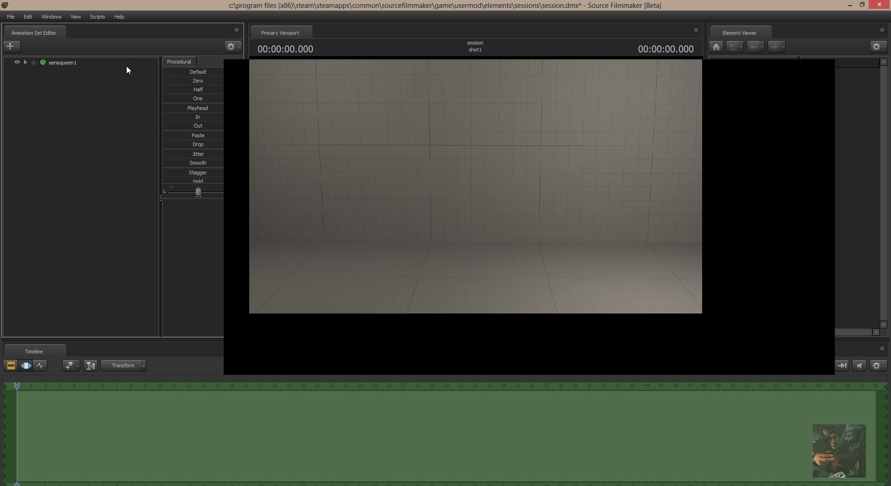
# Expand xenoqueen1 and its Claws group, and select Left Claw to check its bones
pyautogui.click(58, 64)
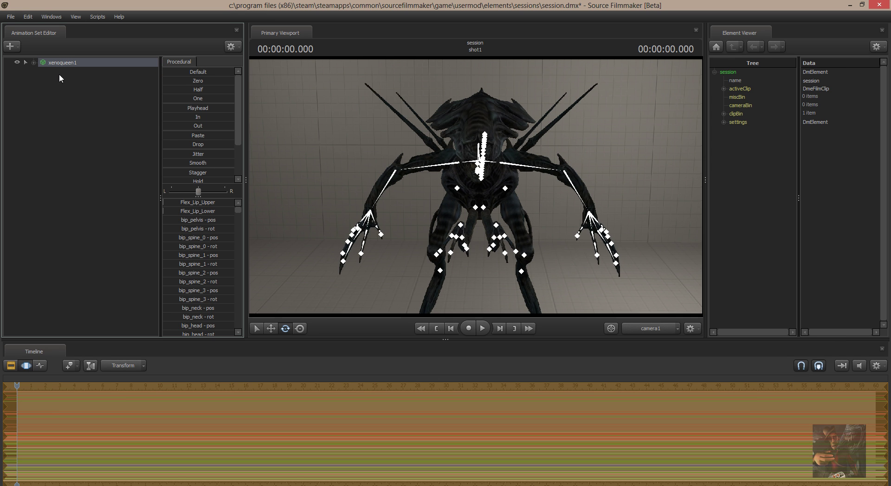
pyautogui.click(34, 62)
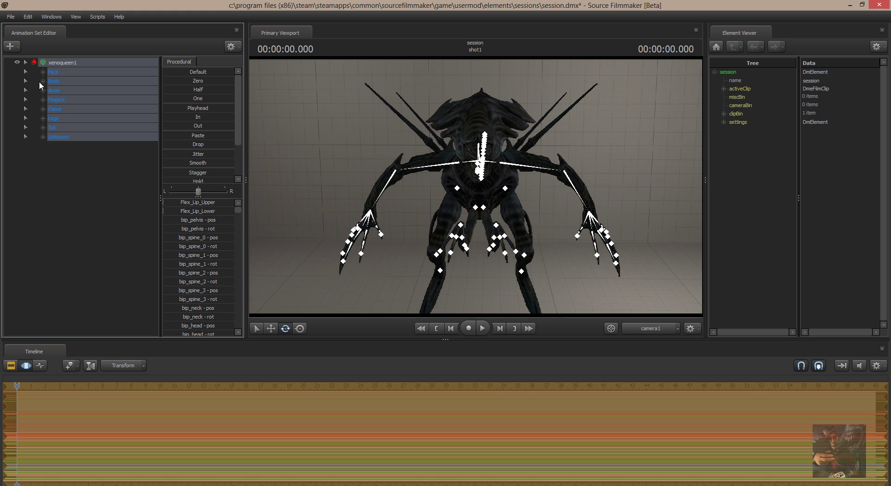
pyautogui.click(43, 109)
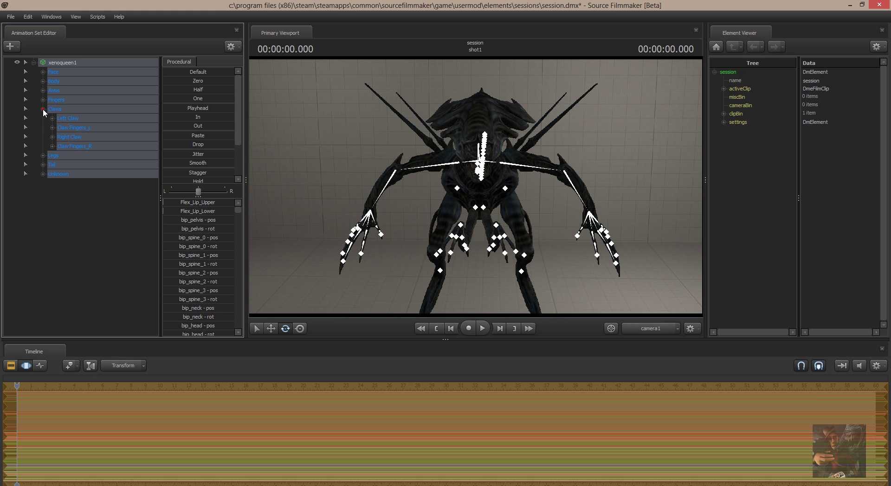
pyautogui.click(72, 118)
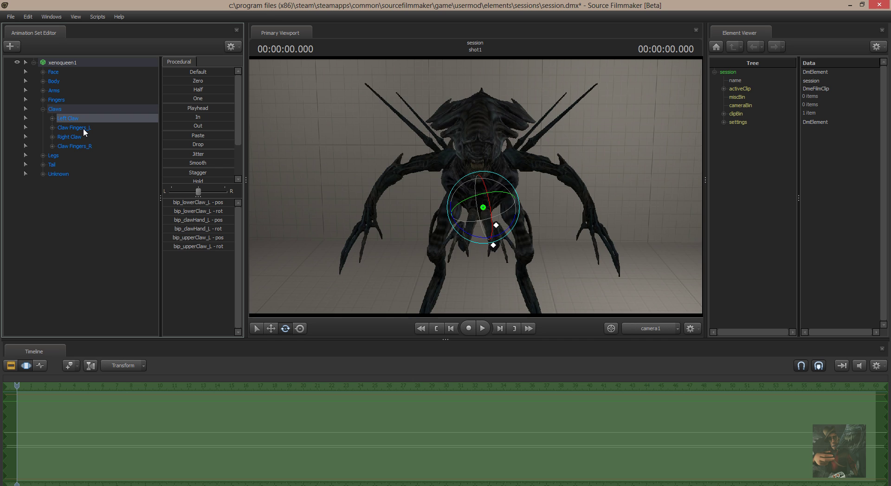
# Expand the Claw Fingers_L group and select its finger bones in turn to check them on the model
pyautogui.click(83, 128)
pyautogui.click(53, 127)
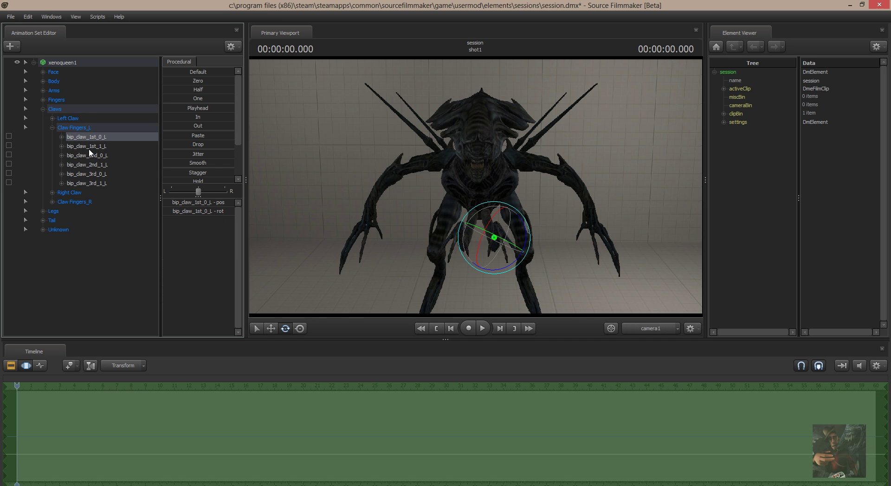
pyautogui.click(92, 147)
pyautogui.click(93, 165)
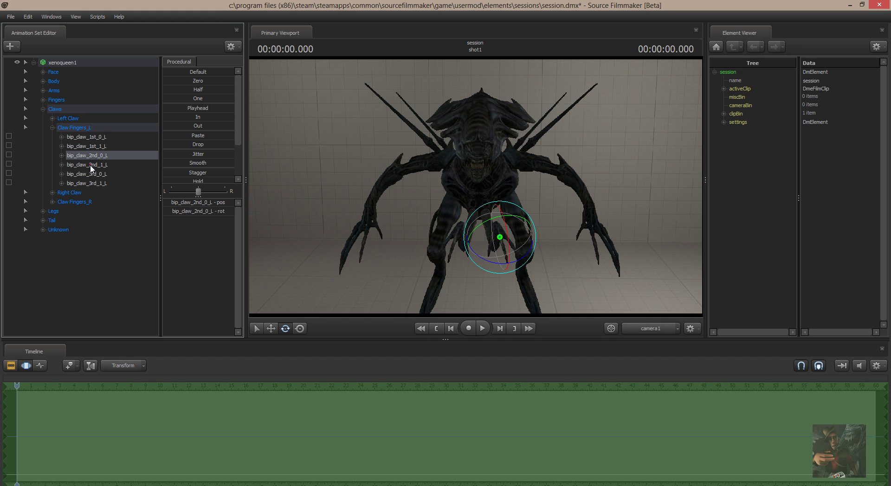
pyautogui.click(94, 174)
pyautogui.click(94, 184)
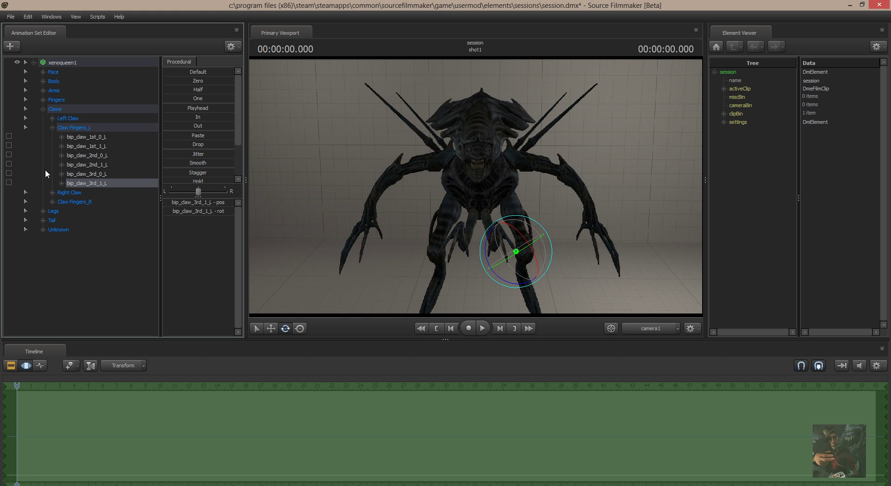
# Expand the Right Claw and Claw Fingers_R groups and check each right finger bone on the model
pyautogui.click(52, 192)
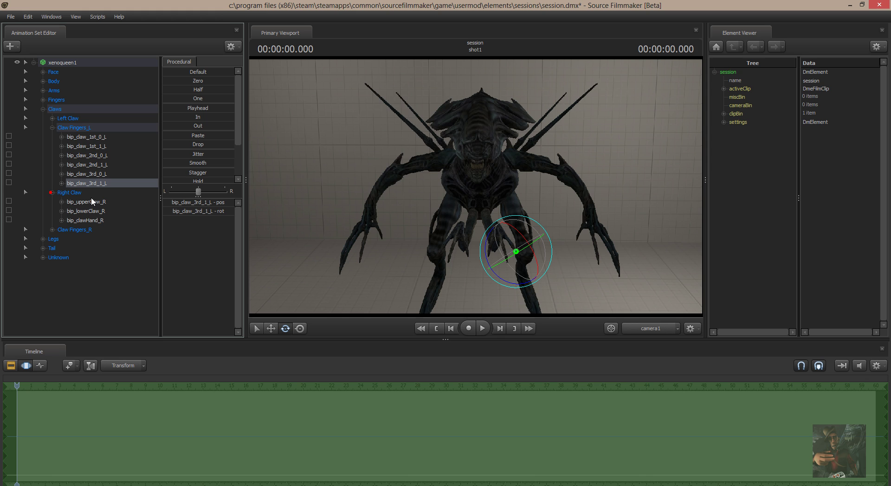
pyautogui.click(53, 229)
pyautogui.click(89, 238)
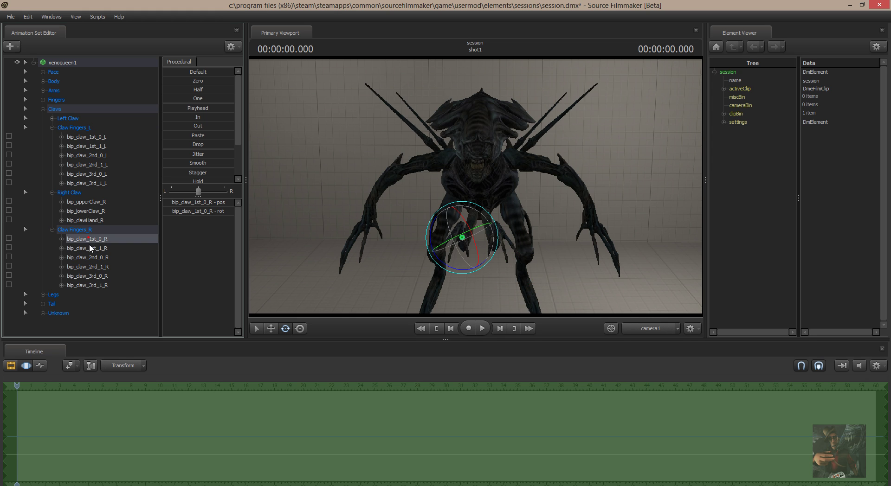
pyautogui.click(89, 249)
pyautogui.click(89, 257)
pyautogui.click(88, 268)
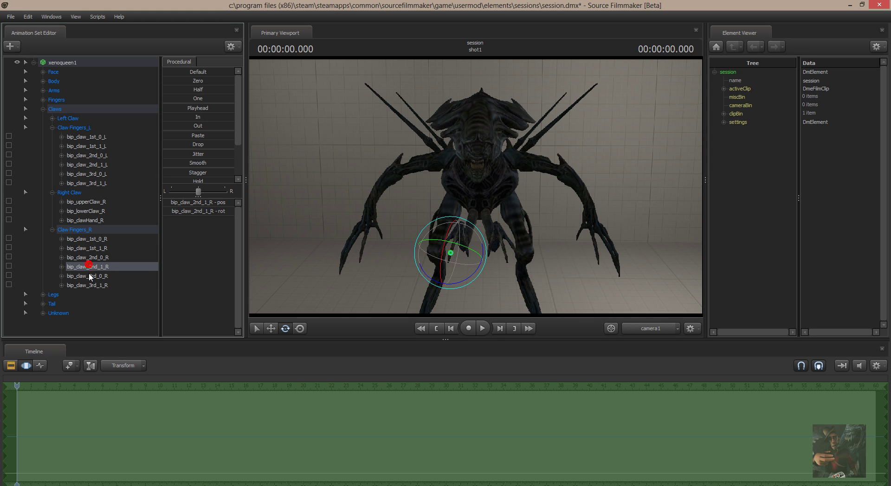
pyautogui.click(88, 276)
pyautogui.click(89, 285)
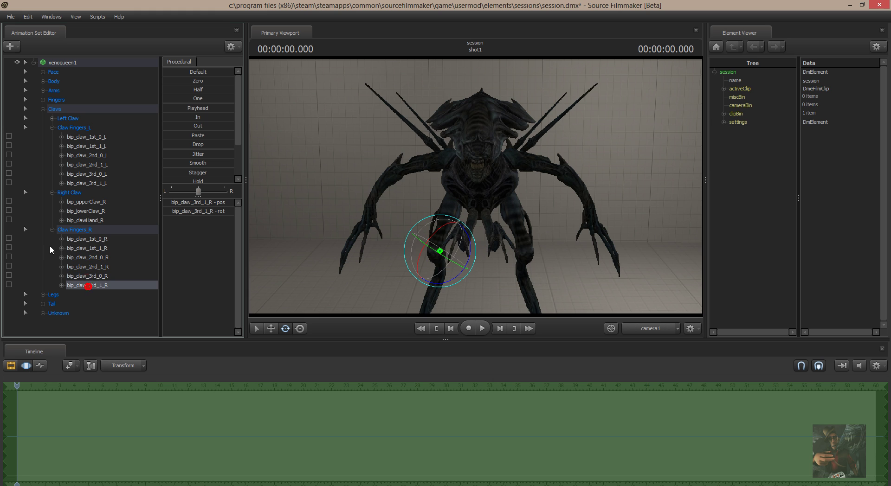
# Expand the Unknown group and look through the bones that still lack a group
pyautogui.click(43, 311)
pyautogui.scroll(-6, 90, 288)
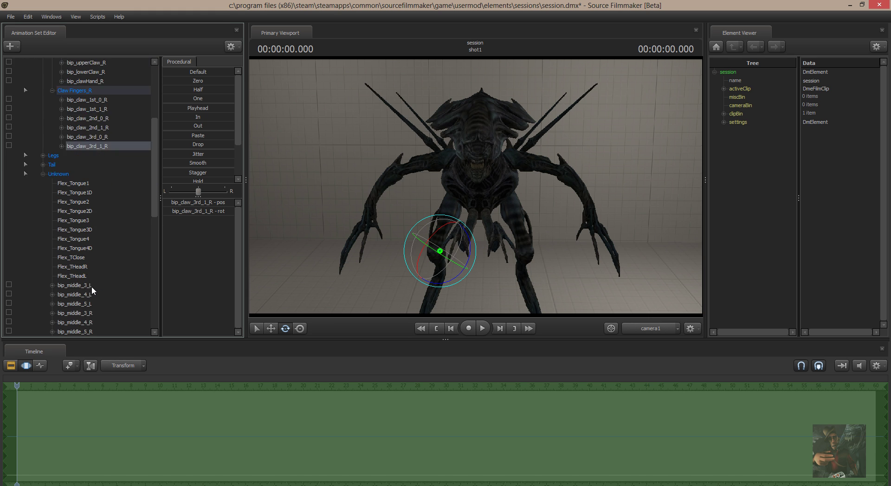
pyautogui.scroll(-10, 94, 227)
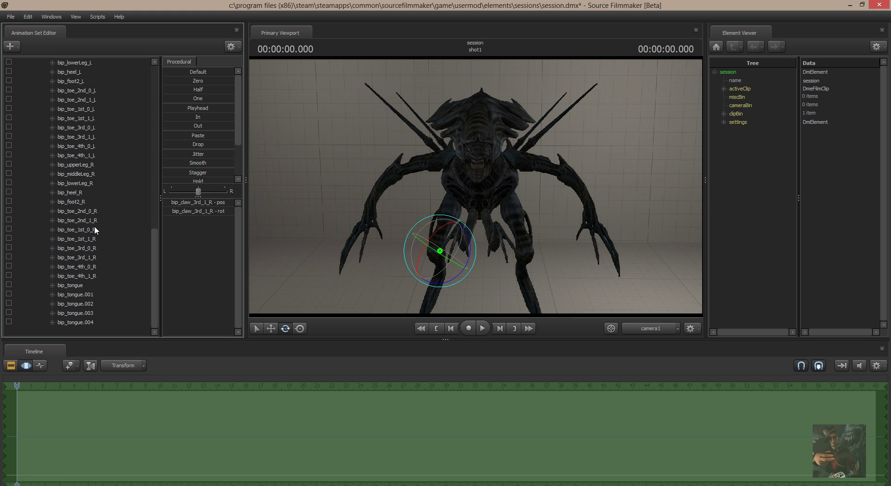
pyautogui.scroll(15, 94, 228)
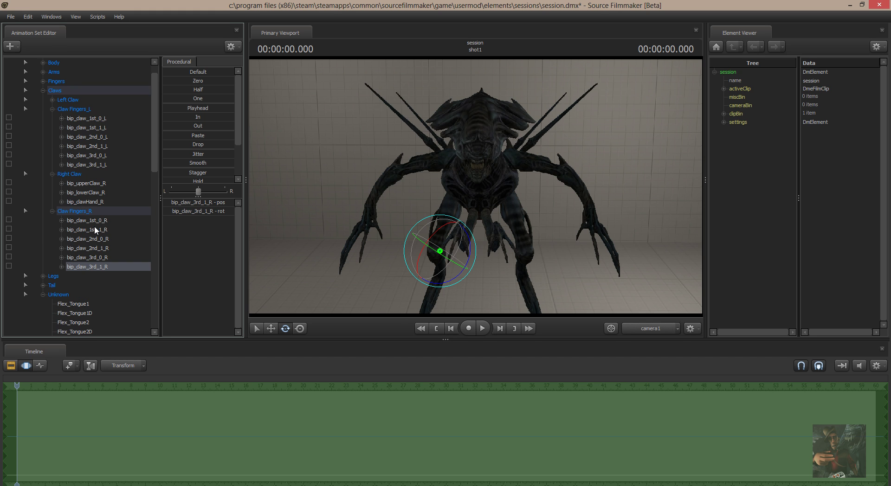
# Collapse the Unknown and Claws groups of xenoqueen1 and expand Face to check its subgroups
pyautogui.scroll(1, 93, 227)
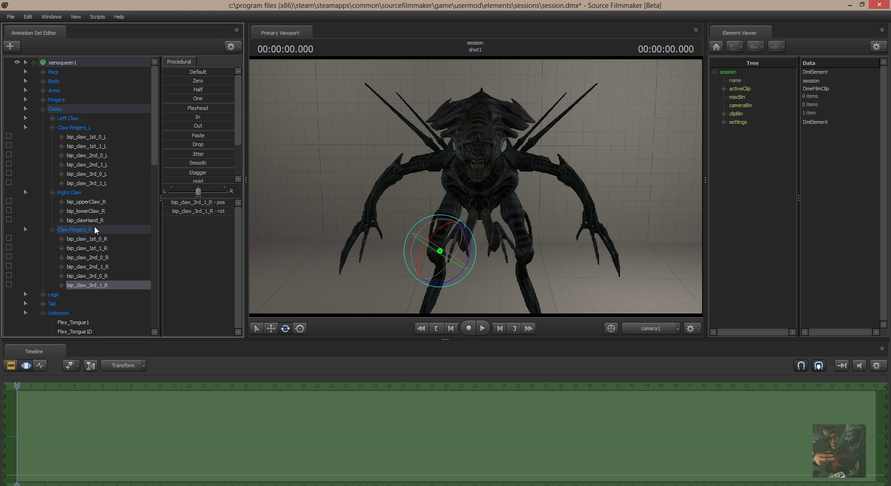
pyautogui.click(43, 313)
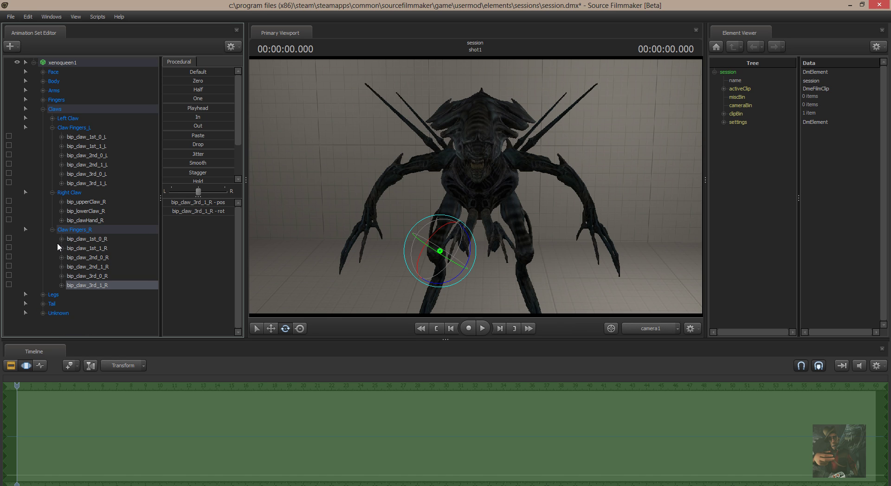
pyautogui.click(42, 108)
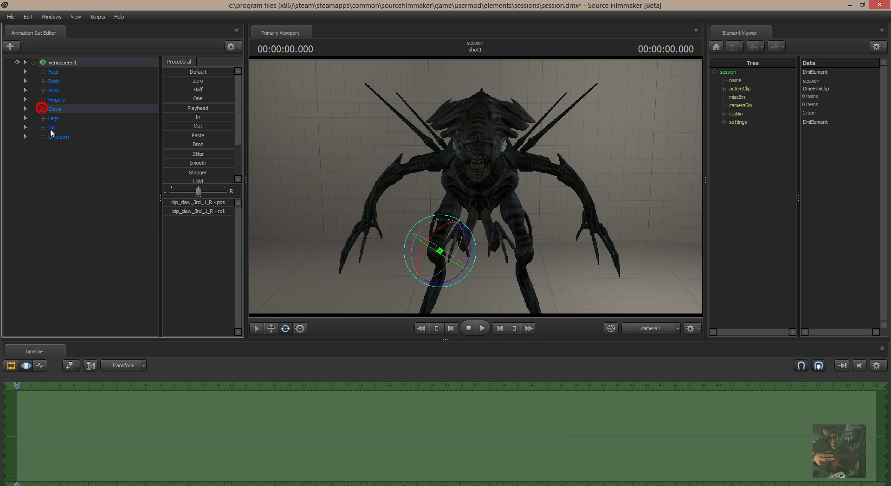
pyautogui.click(40, 71)
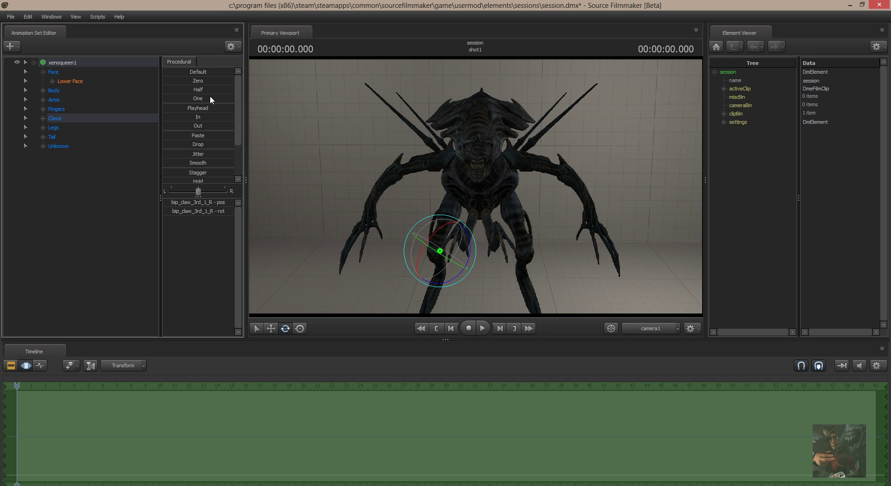
# Switch to Notepad++ and add a "/xenoQueen" line at the end of the Tongue group, after the tongueNarrow control
pyautogui.hotkey('alt', 'Tab')
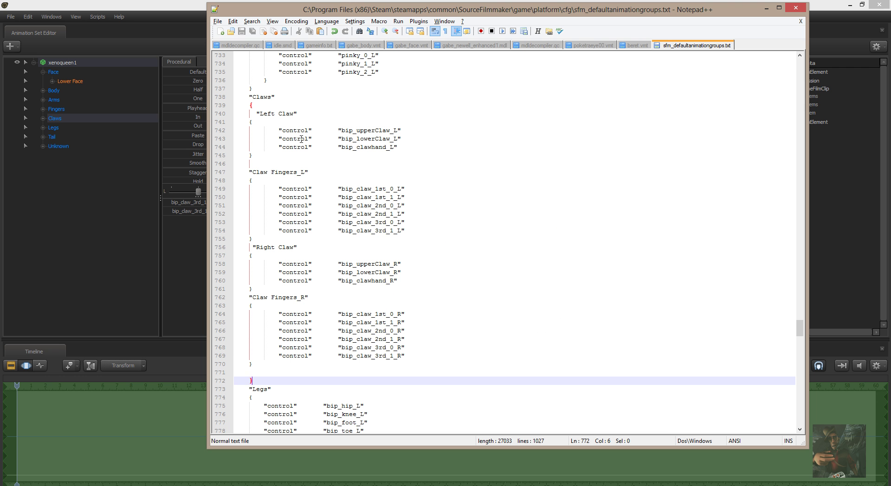
pyautogui.scroll(20, 341, 128)
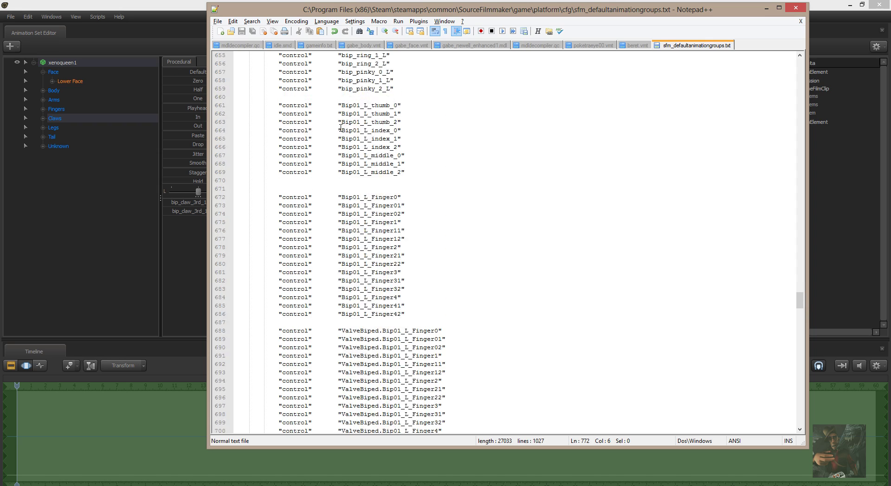
pyautogui.scroll(20, 340, 128)
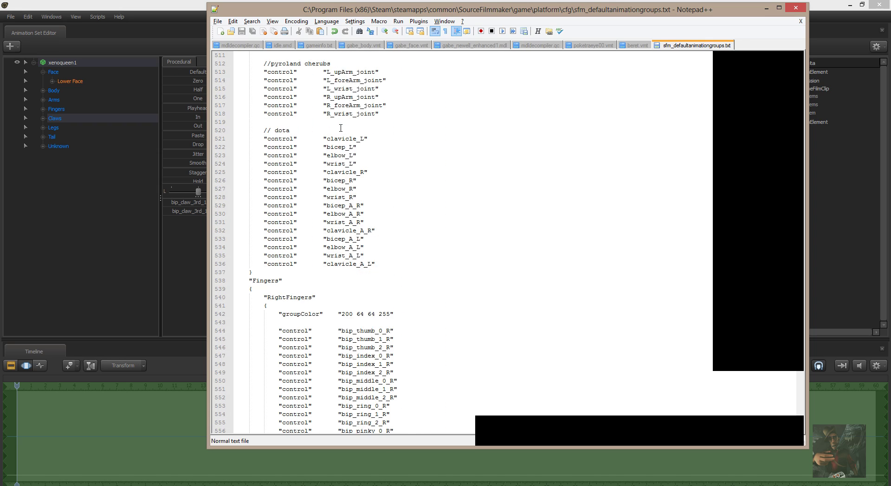
pyautogui.scroll(20, 341, 128)
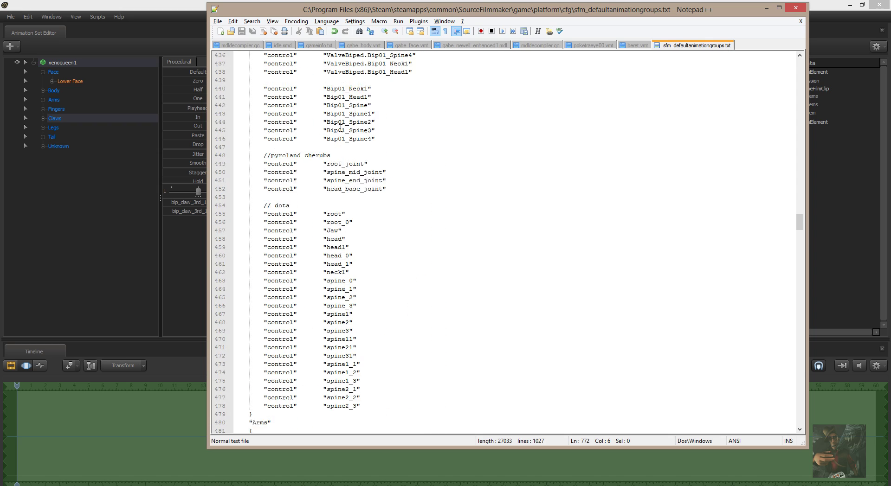
pyautogui.scroll(9, 340, 128)
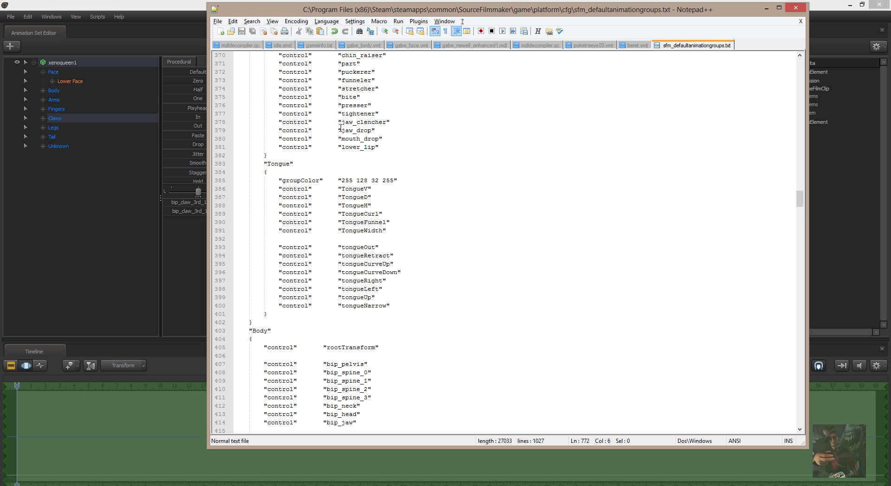
pyautogui.click(271, 164)
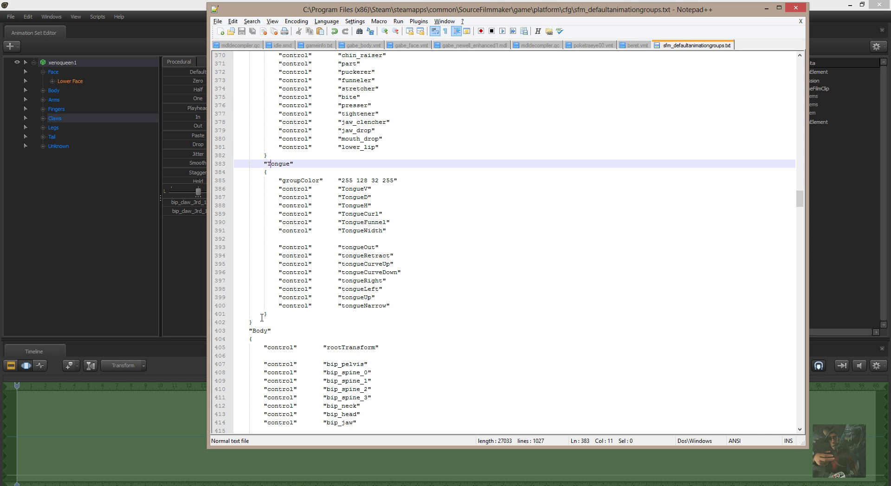
pyautogui.click(236, 315)
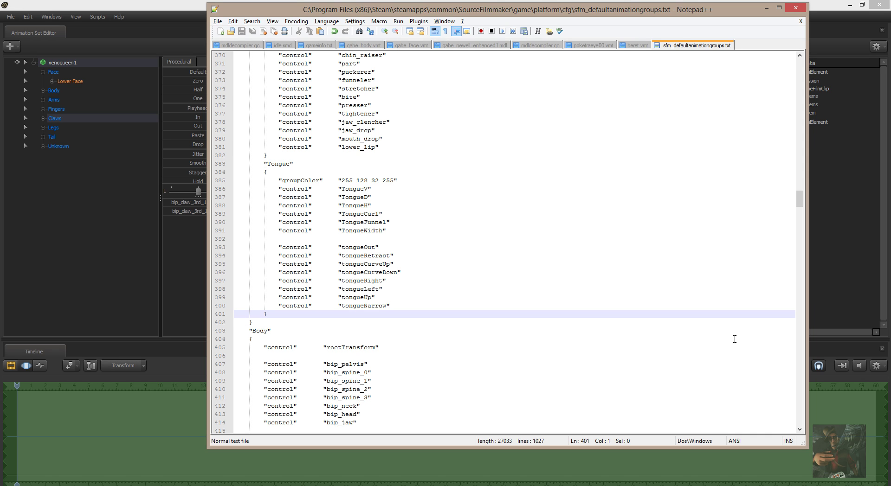
pyautogui.press('Return')
pyautogui.press('Return')
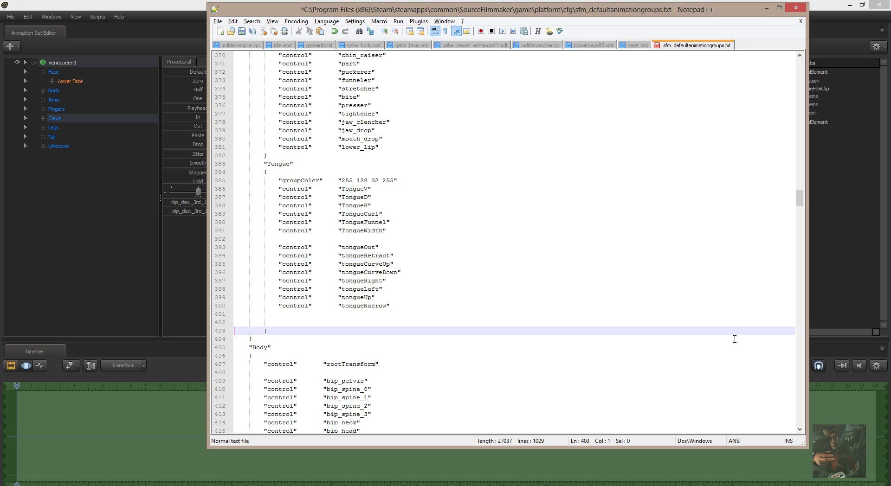
pyautogui.press('Up')
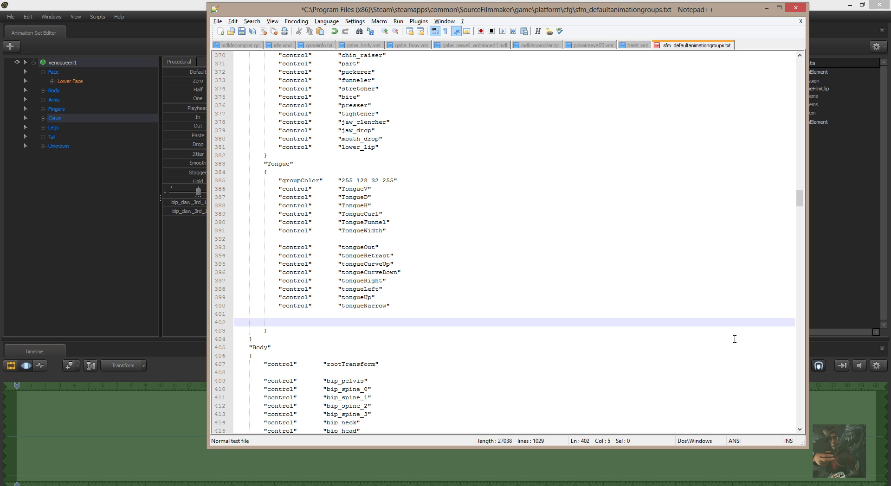
pyautogui.write('/xenoQueen')
pyautogui.press('Return')
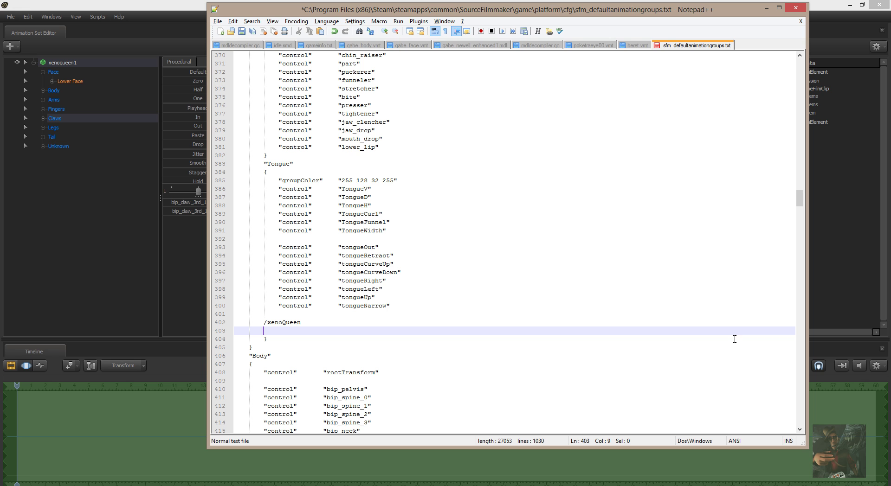
# Expand the Unknown group in Source Filmmaker to check the tongue bone names, and return to Notepad++
pyautogui.click(43, 146)
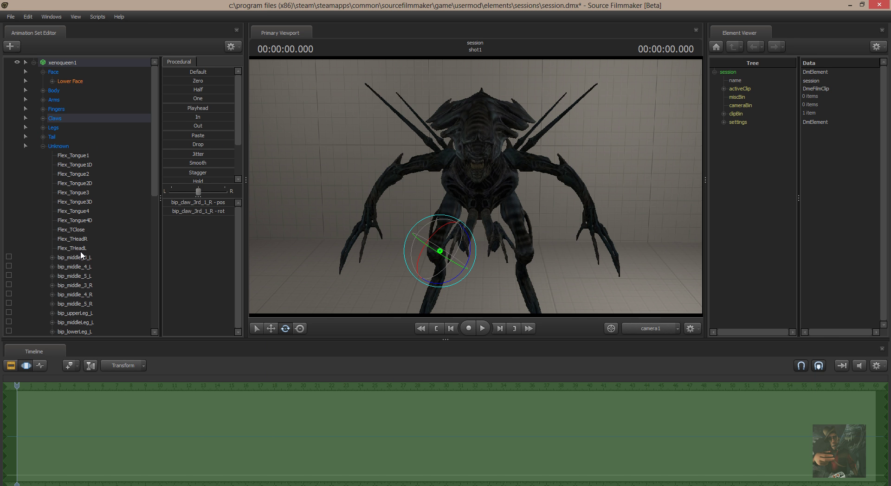
pyautogui.scroll(-10, 82, 255)
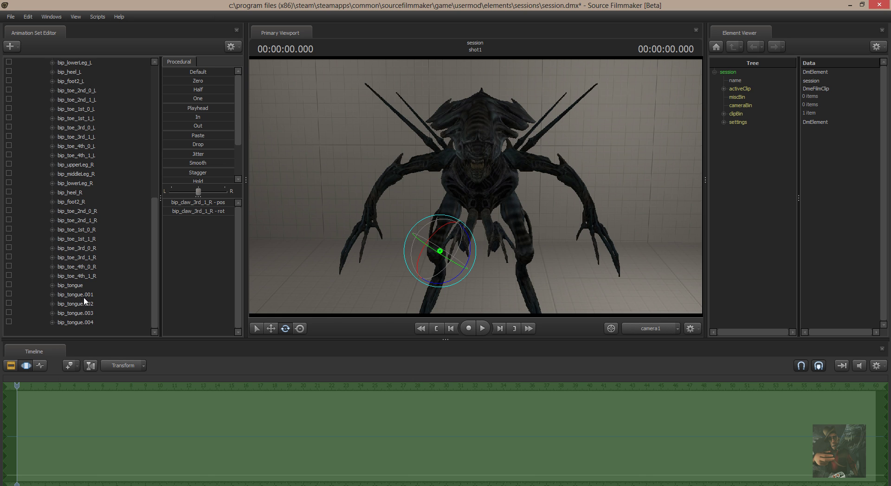
pyautogui.hotkey('alt', 'Tab')
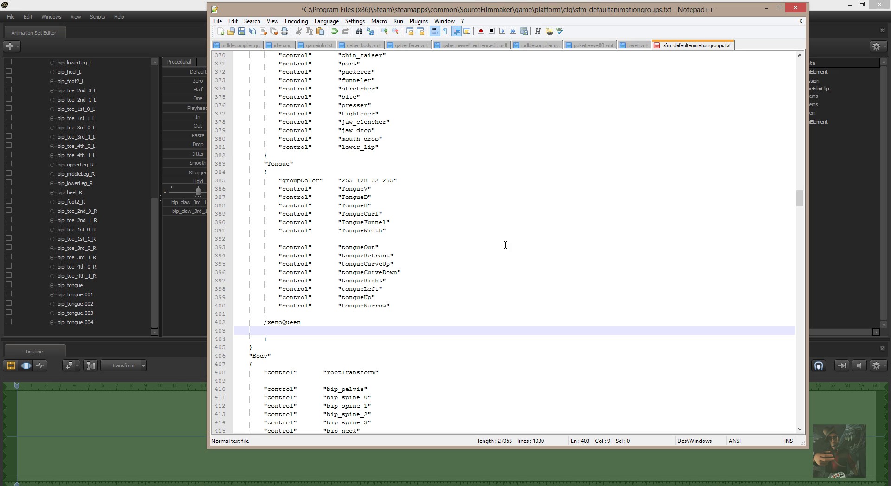
# Copy the tongueNarrow control line of the Tongue group to the line below /xenoQueen
pyautogui.press('Up')
pyautogui.press('Up')
pyautogui.press('Up')
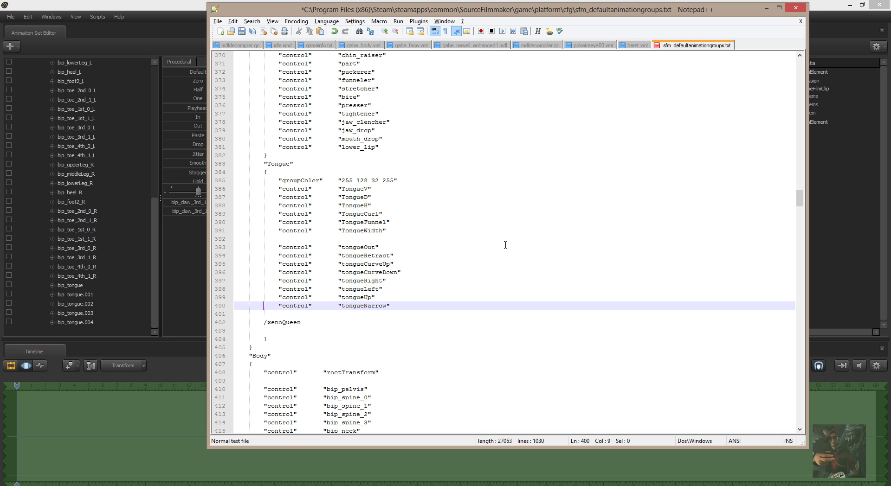
pyautogui.hotkey('shift', 'Right')
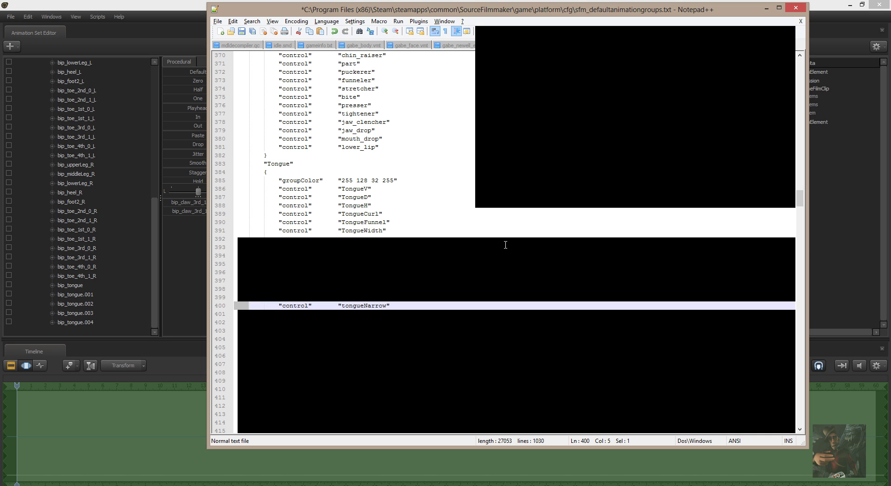
pyautogui.hotkey('shift', 'Down')
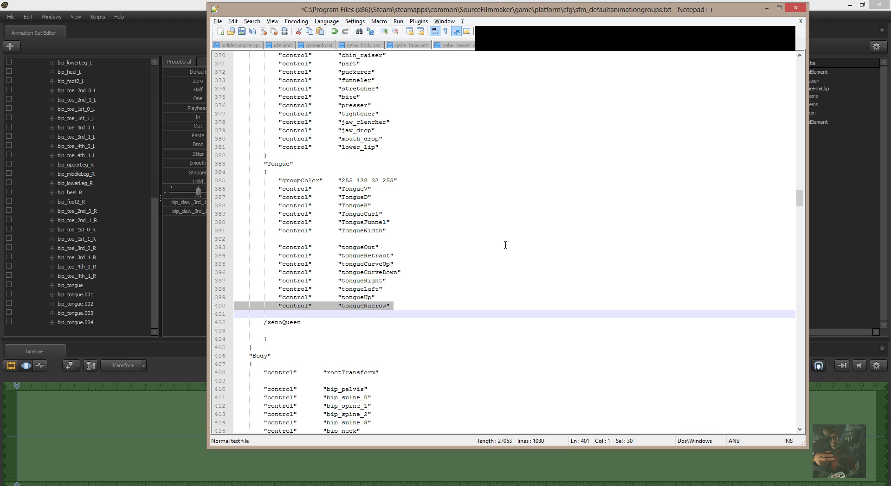
pyautogui.press('Down')
pyautogui.press('Down')
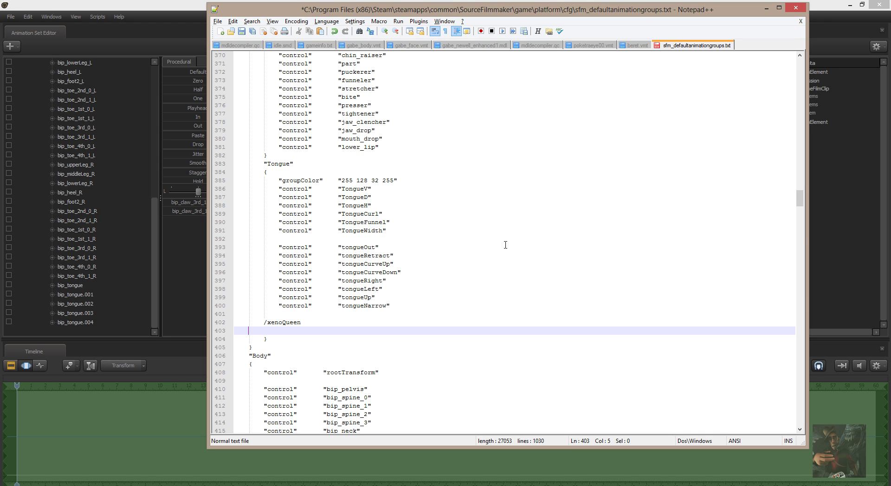
pyautogui.press('Tab')
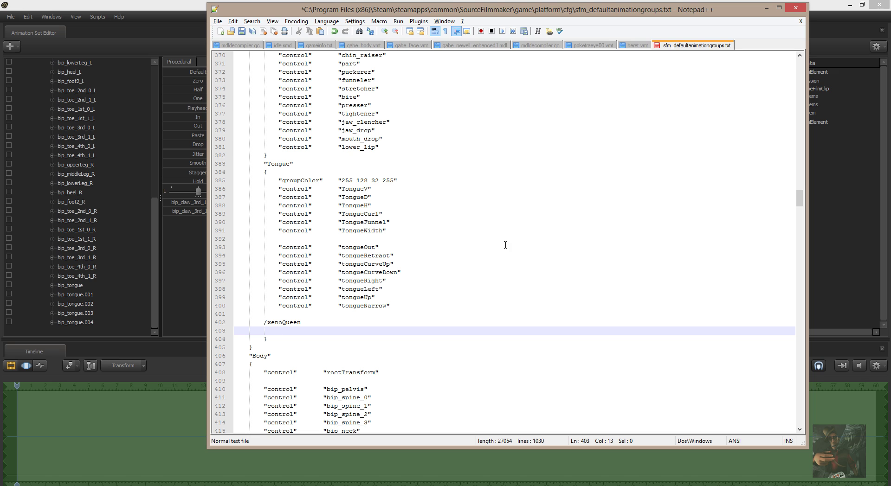
pyautogui.press('Home')
pyautogui.write('"control"\t\t"tongueNarrow"')
# Replace the name tongueNarrow in the copied control line below /xenoQueen with bip_tongue
pyautogui.press('Right')
pyautogui.press('Right')
pyautogui.press('Right')
pyautogui.press('Right')
pyautogui.press('Right')
pyautogui.press('Right')
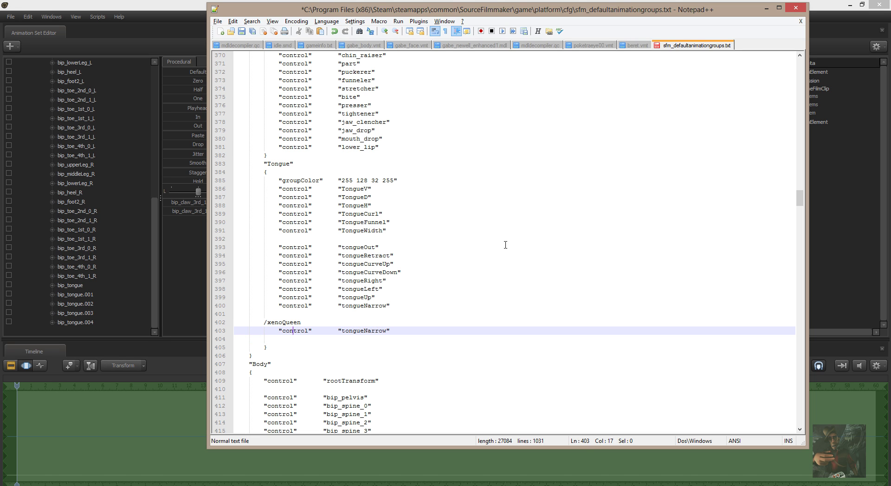
pyautogui.hotkey('shift', 'Right')
pyautogui.hotkey('shift', 'Right')
pyautogui.hotkey('shift', 'Right')
pyautogui.hotkey('shift', 'Right')
pyautogui.hotkey('shift', 'Right')
pyautogui.hotkey('shift', 'Right')
pyautogui.hotkey('shift', 'Right')
pyautogui.hotkey('shift', 'Right')
pyautogui.hotkey('shift', 'Right')
pyautogui.hotkey('shift', 'Right')
pyautogui.hotkey('shift', 'Right')
pyautogui.hotkey('shift', 'Right')
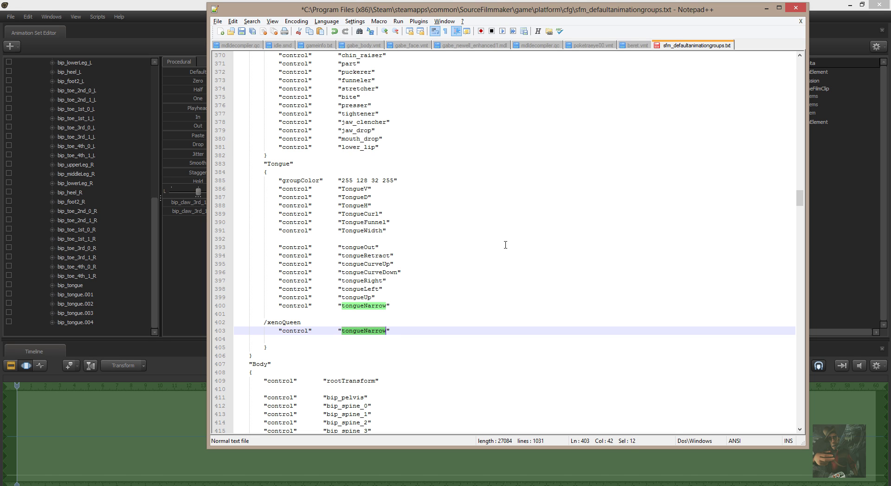
pyautogui.write('bip_to')
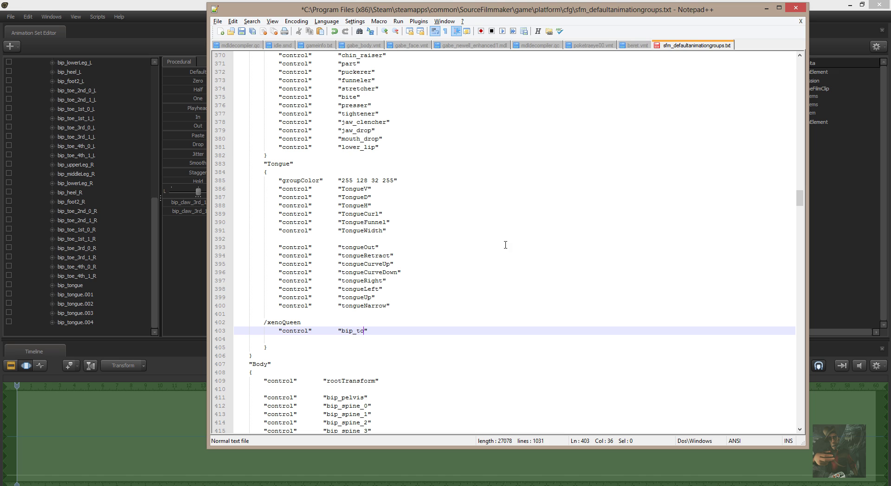
pyautogui.write('ngue')
pyautogui.hotkey('shift', 'Left')
pyautogui.hotkey('shift', 'Left')
pyautogui.hotkey('shift', 'Left')
pyautogui.hotkey('shift', 'Left')
pyautogui.hotkey('shift', 'Left')
pyautogui.hotkey('shift', 'Left')
pyautogui.hotkey('shift', 'Left')
pyautogui.hotkey('shift', 'Left')
pyautogui.hotkey('shift', 'Left')
pyautogui.hotkey('shift', 'Left')
pyautogui.hotkey('shift', 'Left')
pyautogui.hotkey('shift', 'Left')
pyautogui.hotkey('shift', 'Left')
pyautogui.hotkey('shift', 'Left')
pyautogui.hotkey('shift', 'Left')
pyautogui.hotkey('shift', 'Left')
pyautogui.hotkey('shift', 'Left')
pyautogui.hotkey('shift', 'Left')
pyautogui.hotkey('shift', 'Left')
pyautogui.hotkey('shift', 'Left')
pyautogui.hotkey('shift', 'Left')
pyautogui.hotkey('shift', 'Left')
pyautogui.hotkey('shift', 'Left')
pyautogui.hotkey('shift', 'Left')
pyautogui.hotkey('shift', 'Left')
pyautogui.hotkey('shift', 'Left')
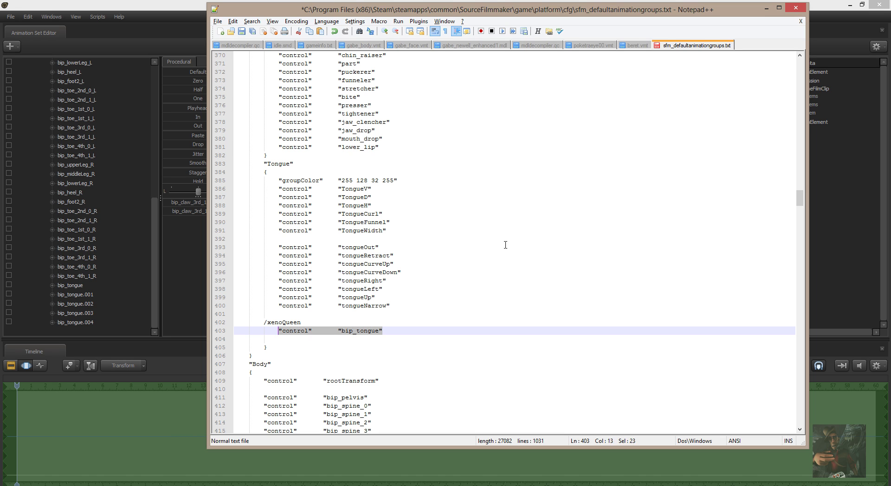
pyautogui.write('"control"\t\t\t"tongueNarrow"')
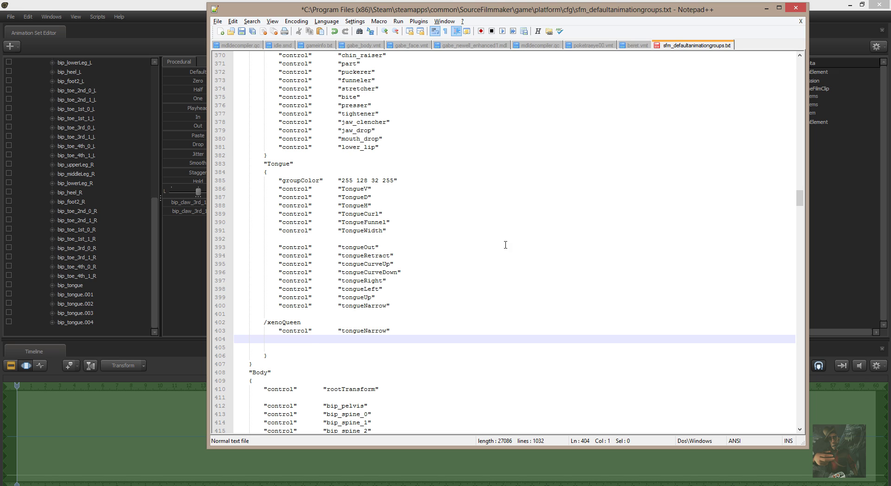
pyautogui.press('Up')
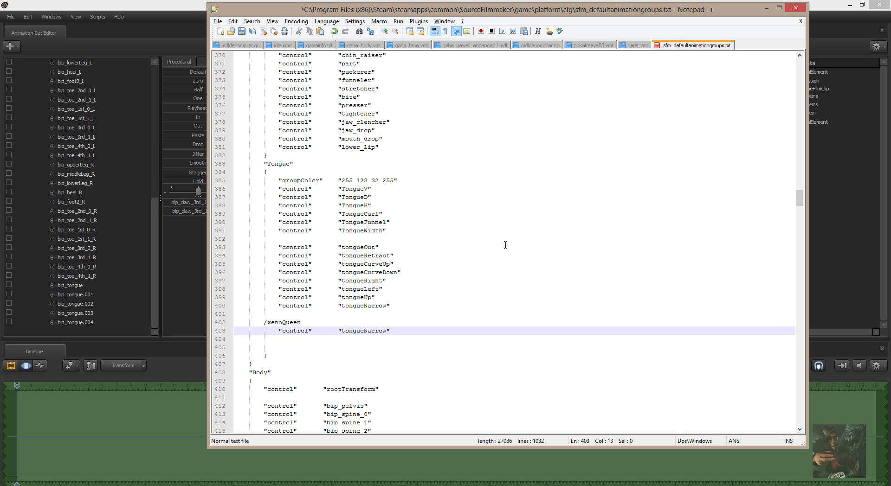
pyautogui.hotkey('ctrl', 'z')
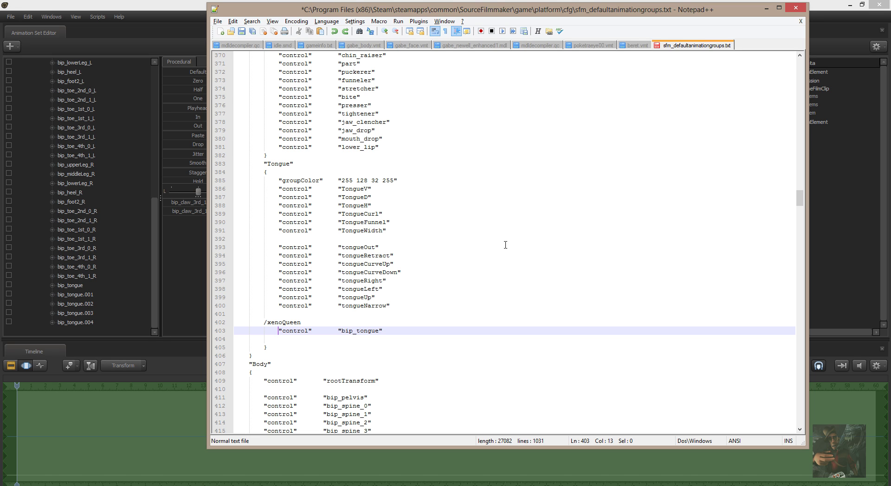
# Duplicate the whole bip_tongue control line directly below the original
pyautogui.press('Home')
pyautogui.hotkey('shift', 'Down')
pyautogui.hotkey('ctrl', 'c')
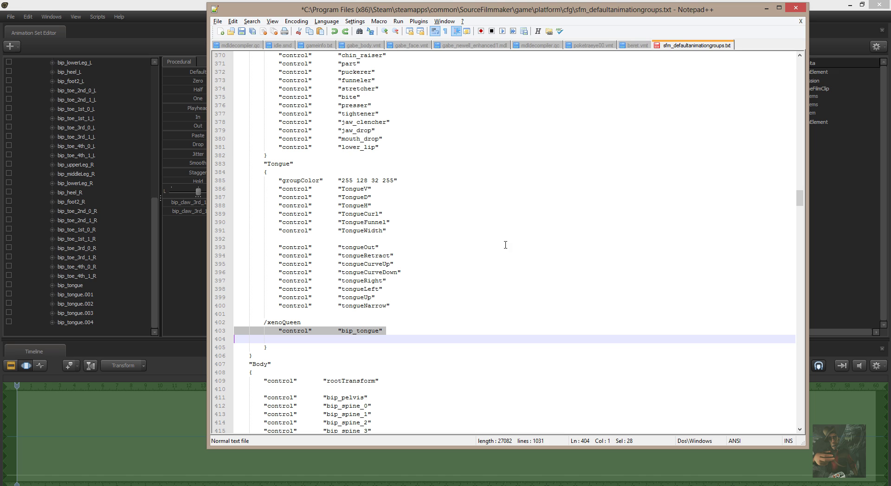
pyautogui.press('Down')
pyautogui.press('Up')
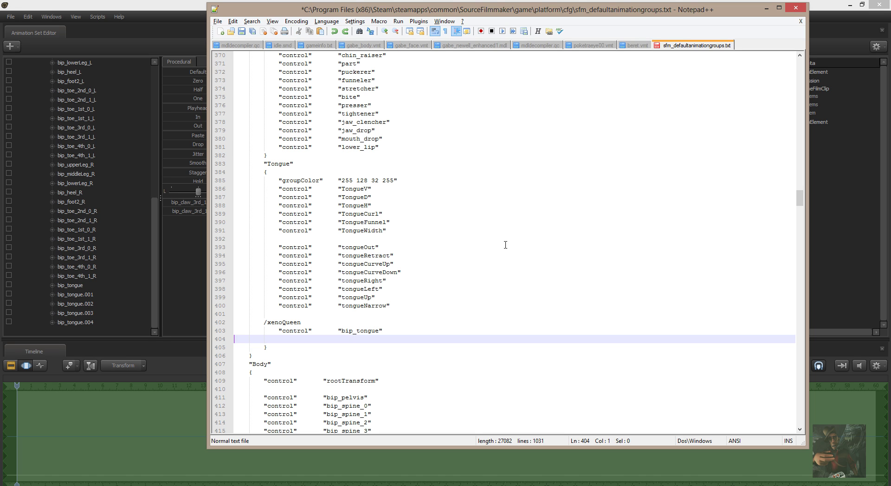
pyautogui.hotkey('ctrl', 'v')
# Append .001 to the name in the duplicated line so that it reads bip_tongue.001
pyautogui.press('Up')
pyautogui.press('Right')
pyautogui.press('Right')
pyautogui.press('Right')
pyautogui.press('Right')
pyautogui.press('Right')
pyautogui.press('Right')
pyautogui.press('Right')
pyautogui.press('Right')
pyautogui.press('Right')
pyautogui.press('Right')
pyautogui.press('Right')
pyautogui.press('Right')
pyautogui.press('Right')
pyautogui.press('Right')
pyautogui.press('Right')
pyautogui.press('Right')
pyautogui.press('Right')
pyautogui.press('Right')
pyautogui.press('Right')
pyautogui.press('Right')
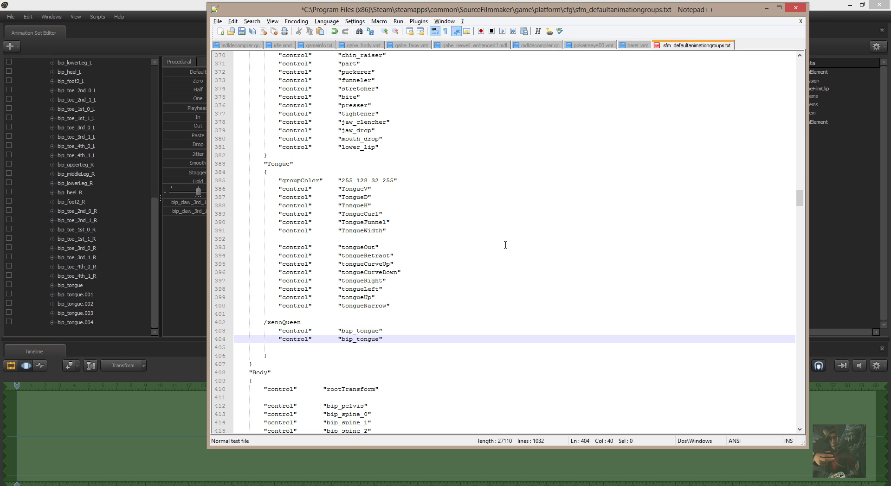
pyautogui.write('.001')
pyautogui.hotkey('shift', 'Right')
pyautogui.press('Right')
pyautogui.press('Down')
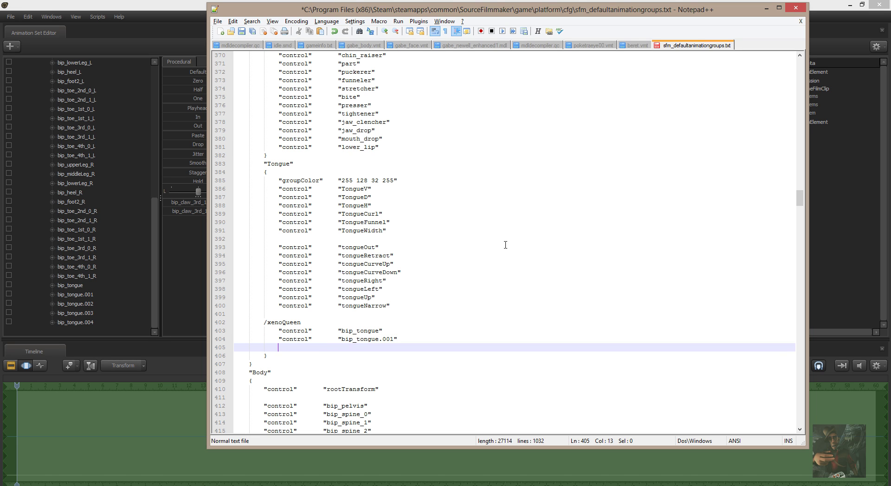
# Copy the bip_tongue.001 control line and paste three copies directly below it
pyautogui.press('Home')
pyautogui.hotkey('shift', 'Up')
pyautogui.hotkey('ctrl', 'c')
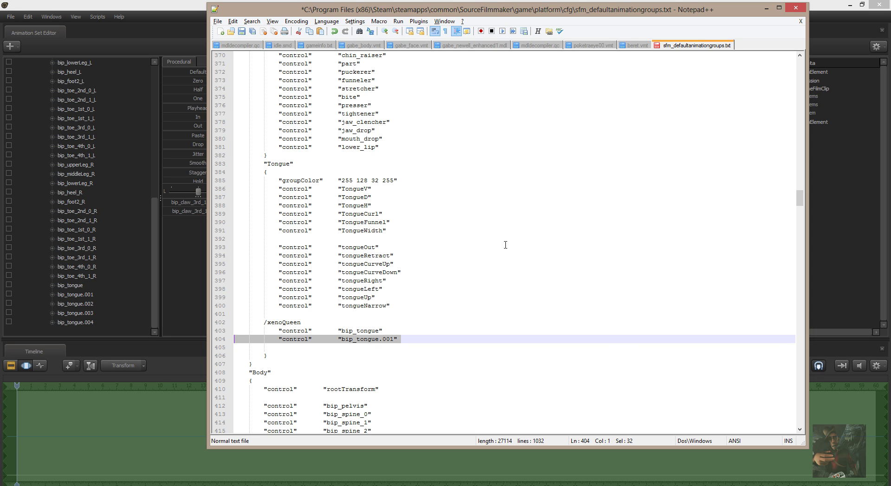
pyautogui.press('Down')
pyautogui.press('Up')
pyautogui.press('Down')
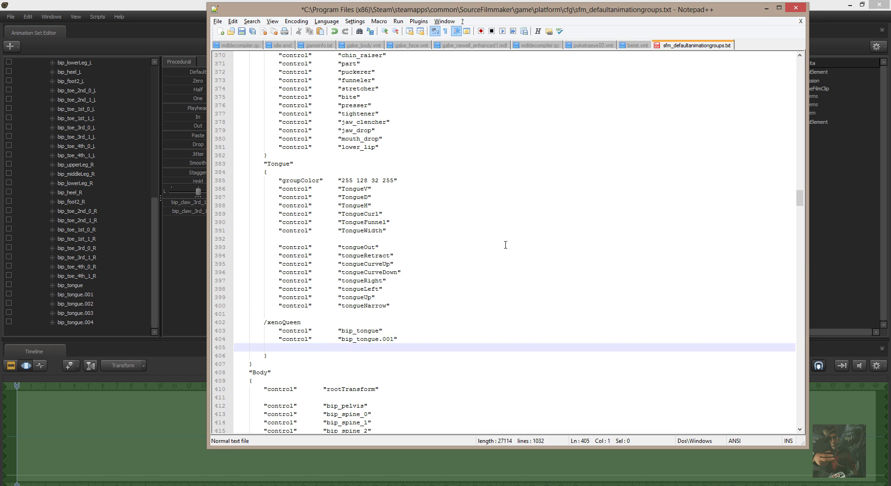
pyautogui.hotkey('ctrl', 'v')
pyautogui.hotkey('ctrl', 'v')
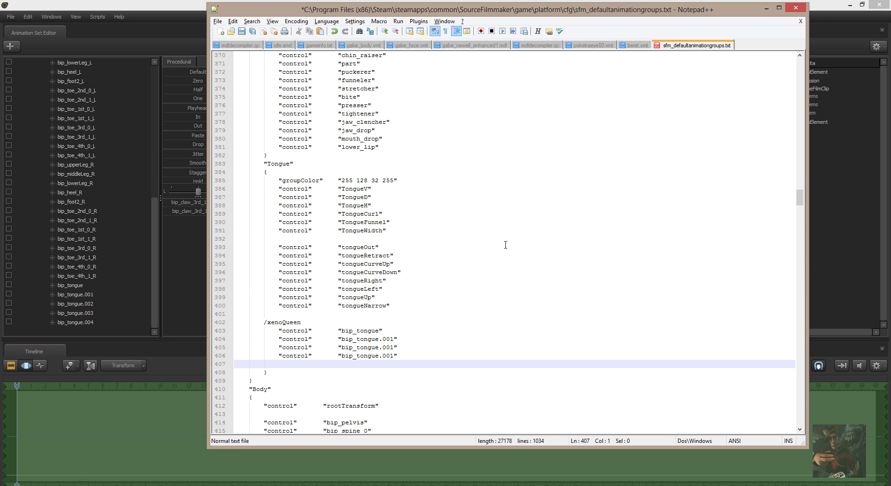
pyautogui.hotkey('ctrl', 'v')
# Renumber the three copied bip_tongue.001 lines as bip_tongue.002, bip_tongue.003 and bip_tongue.004
pyautogui.press('Up')
pyautogui.press('Up')
pyautogui.press('Up')
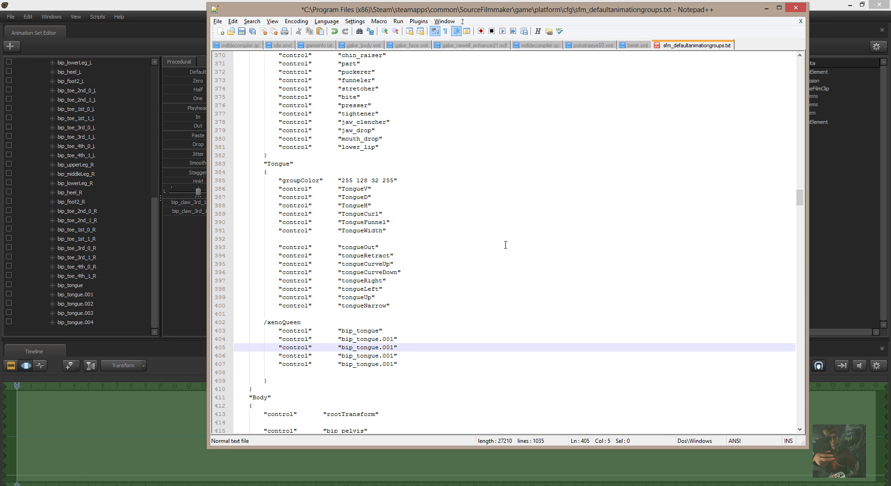
pyautogui.press('Right')
pyautogui.press('Right')
pyautogui.press('Right')
pyautogui.press('Right')
pyautogui.press('Right')
pyautogui.press('Right')
pyautogui.press('Right')
pyautogui.press('Right')
pyautogui.press('Right')
pyautogui.press('Right')
pyautogui.press('Right')
pyautogui.hotkey('shift', 'Right')
pyautogui.write('2')
pyautogui.press('Down')
pyautogui.hotkey('shift', 'Left')
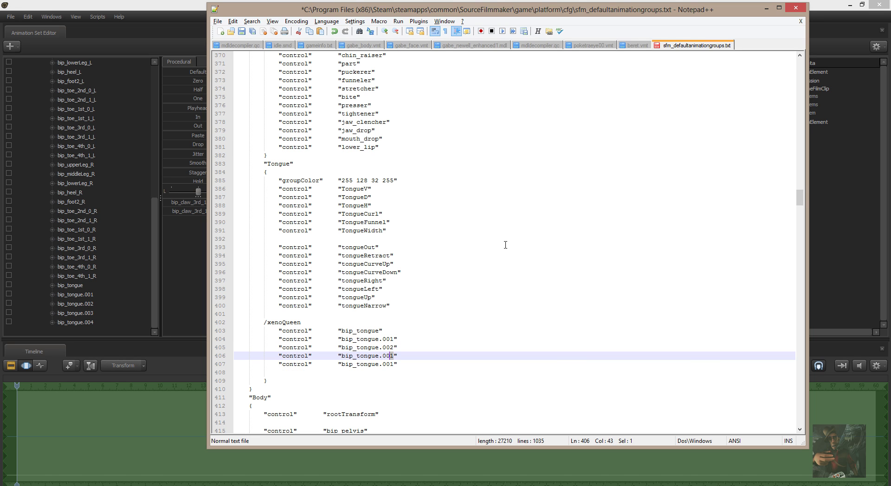
pyautogui.write('3')
pyautogui.press('Down')
pyautogui.hotkey('shift', 'Left')
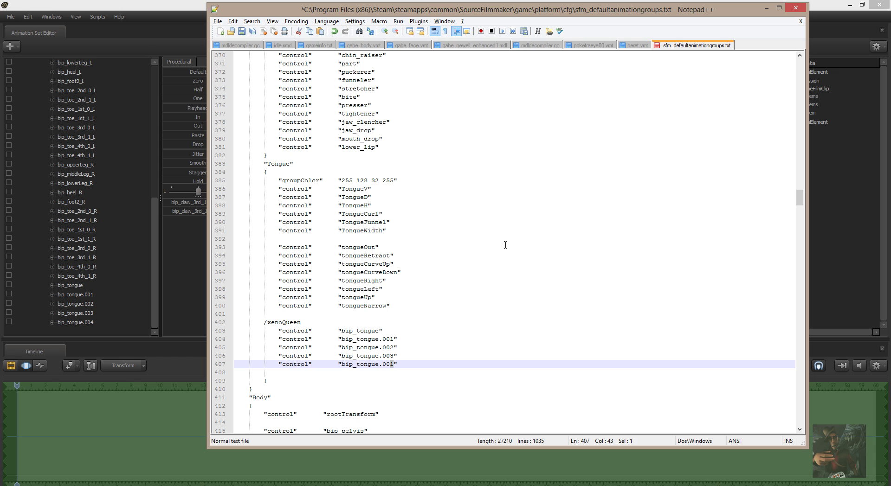
pyautogui.write('4')
pyautogui.press('Down')
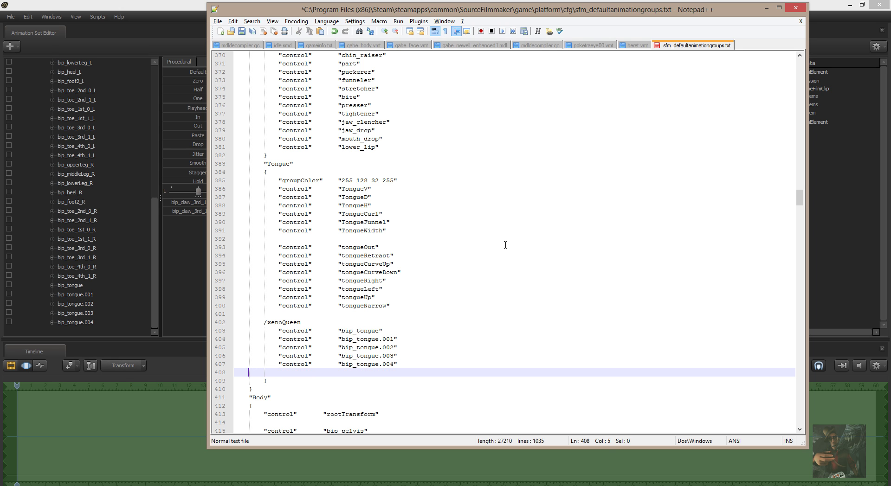
# Switch to Source Filmmaker, select Flex_Tongue1 in the xenoqueen's Unknown group to check its name, and return to Notepad++
pyautogui.click(154, 274)
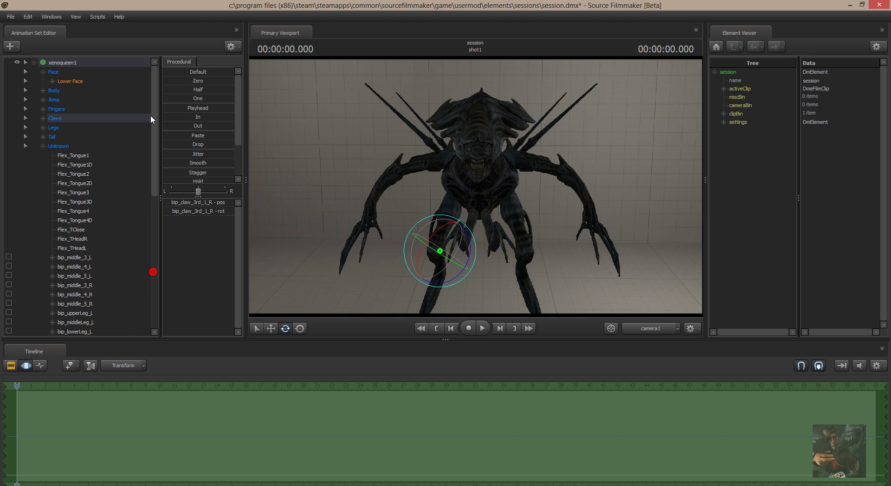
pyautogui.click(79, 157)
pyautogui.hotkey('alt', 'Tab')
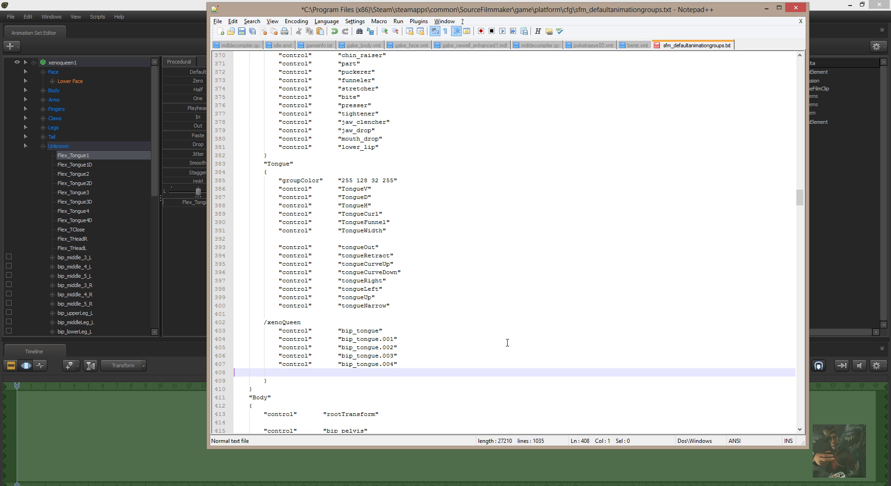
# Paste another control line below bip_tongue.004 and change its name to Flex_tongue1
pyautogui.hotkey('ctrl', 'v')
pyautogui.press('Right')
pyautogui.press('Right')
pyautogui.press('Right')
pyautogui.press('Right')
pyautogui.press('Right')
pyautogui.press('Right')
pyautogui.press('Right')
pyautogui.press('Right')
pyautogui.press('Right')
pyautogui.press('Right')
pyautogui.press('Right')
pyautogui.press('Right')
pyautogui.press('Right')
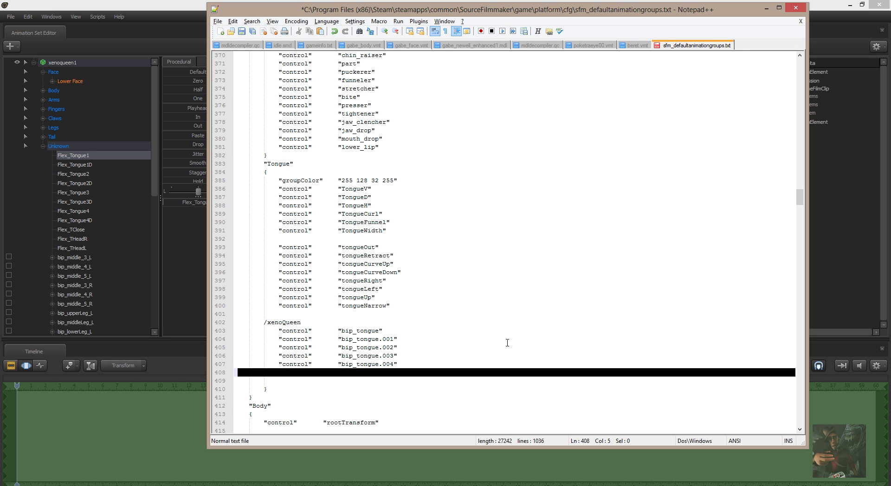
pyautogui.hotkey('shift', 'Right')
pyautogui.hotkey('shift', 'Right')
pyautogui.hotkey('shift', 'Right')
pyautogui.hotkey('shift', 'Right')
pyautogui.hotkey('shift', 'Right')
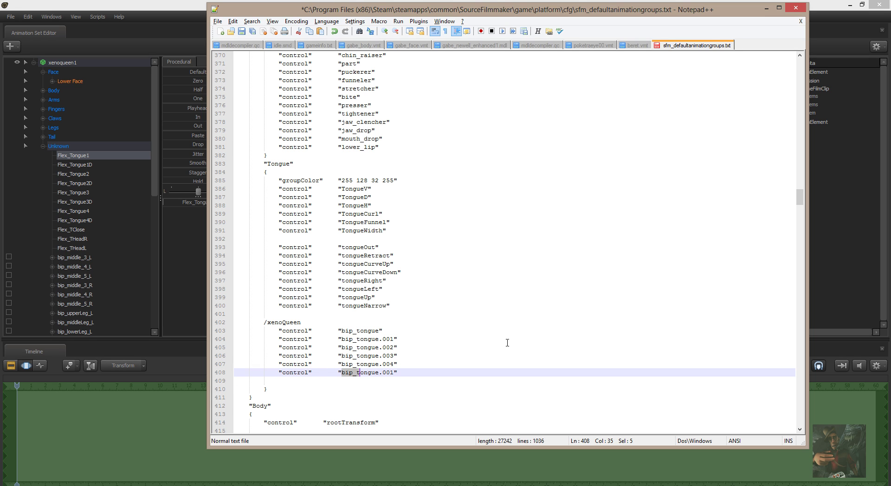
pyautogui.hotkey('shift', 'Left')
pyautogui.hotkey('shift', 'Left')
pyautogui.write('Flex')
pyautogui.press('Delete')
pyautogui.press('Delete')
pyautogui.press('Delete')
pyautogui.press('Down')
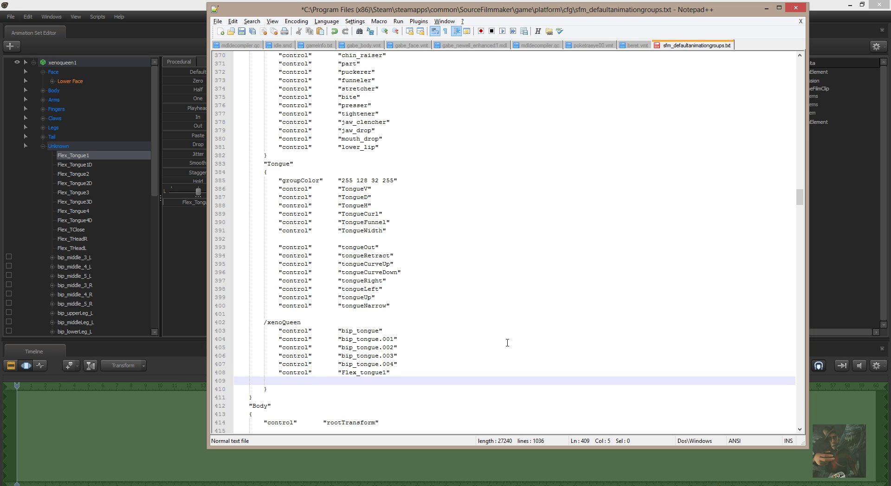
# Copy the Flex_tongue1 control line and paste ten copies directly below it
pyautogui.press('Left')
pyautogui.press('Down')
pyautogui.hotkey('shift', 'Home')
pyautogui.hotkey('shift', 'Up')
pyautogui.hotkey('ctrl', 'c')
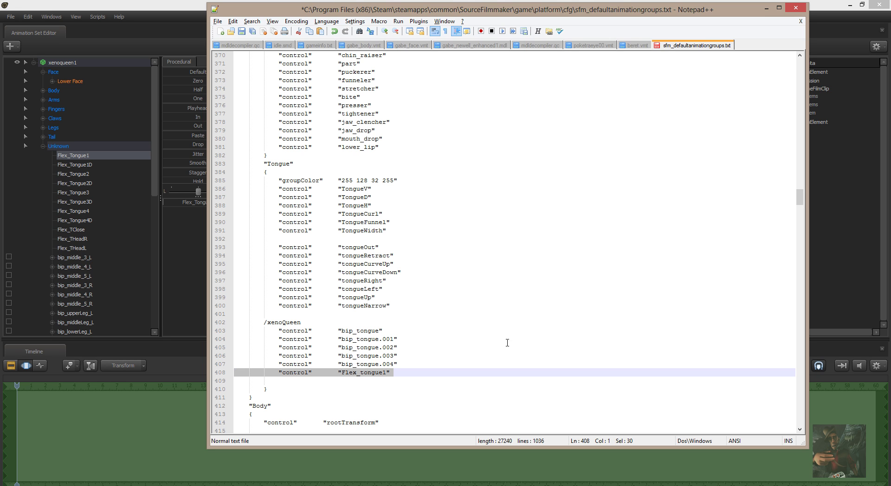
pyautogui.press('Down')
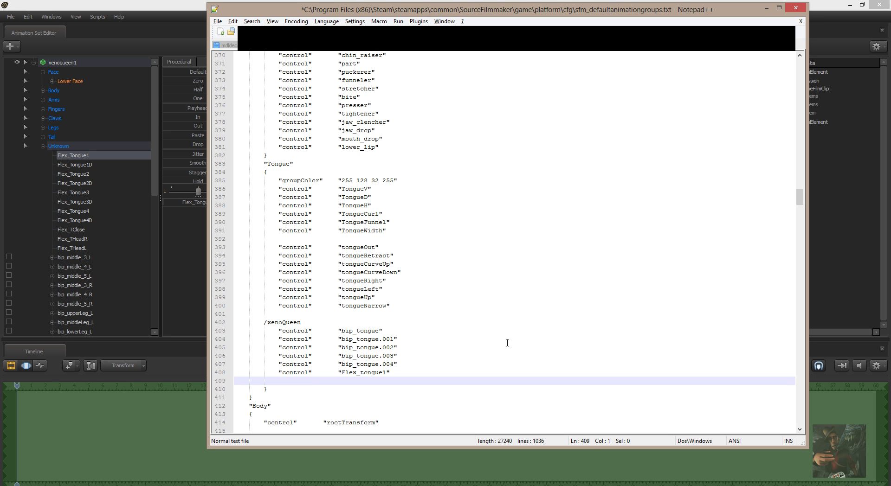
pyautogui.hotkey('ctrl', 'v')
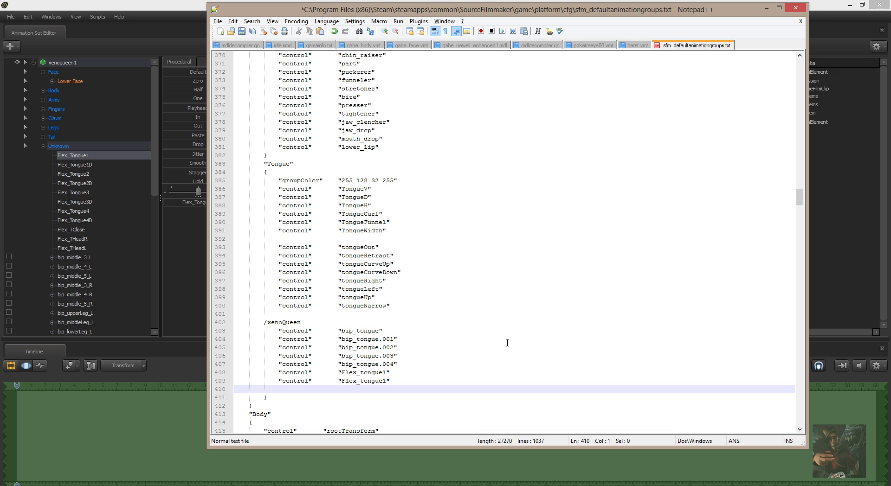
pyautogui.hotkey('ctrl', 'v')
pyautogui.hotkey('ctrl', 'v')
pyautogui.hotkey('ctrl', 'v')
pyautogui.hotkey('ctrl', 'v')
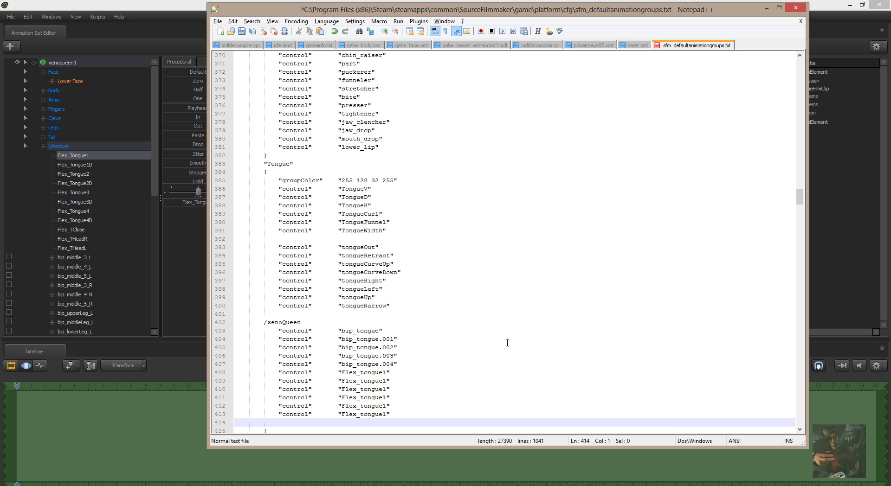
pyautogui.hotkey('ctrl', 'v')
pyautogui.hotkey('ctrl', 'v')
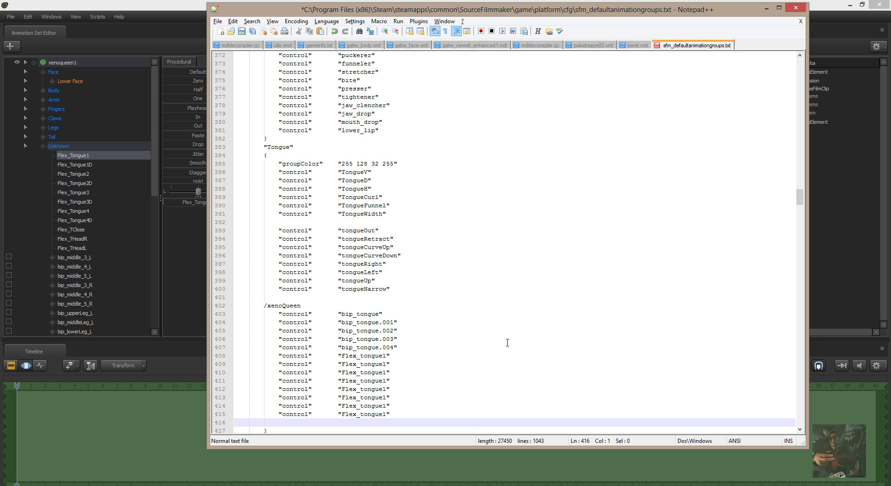
pyautogui.hotkey('ctrl', 'v')
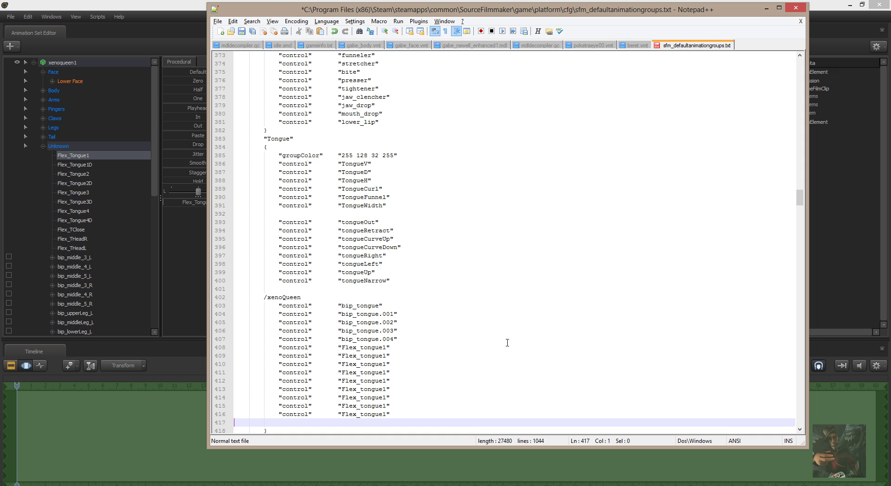
pyautogui.hotkey('ctrl', 'v')
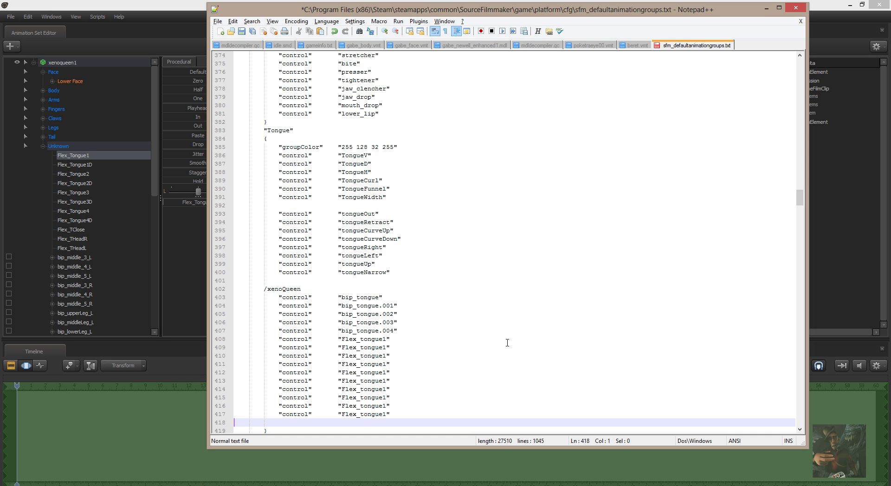
pyautogui.hotkey('ctrl', 'v')
# Append D to the name in the first copied Flex_tongue1 line so that it reads Flex_tongue1D
pyautogui.press('Up')
pyautogui.press('Up')
pyautogui.press('Up')
pyautogui.press('Up')
pyautogui.press('Up')
pyautogui.press('Up')
pyautogui.press('Up')
pyautogui.press('Up')
pyautogui.press('Up')
pyautogui.press('Up')
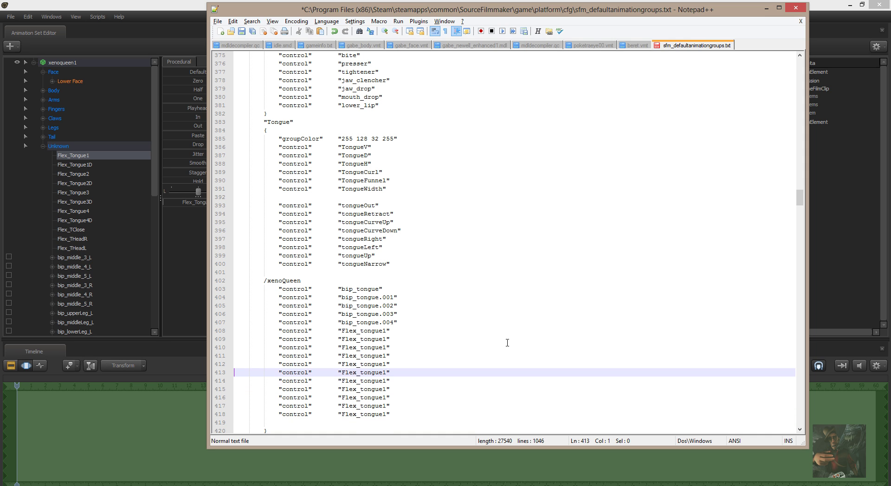
pyautogui.press('Right')
pyautogui.press('Right')
pyautogui.press('Right')
pyautogui.press('Right')
pyautogui.press('Right')
pyautogui.press('Right')
pyautogui.press('Right')
pyautogui.press('Right')
pyautogui.press('Right')
pyautogui.press('Right')
pyautogui.press('Right')
pyautogui.press('Right')
pyautogui.press('Right')
pyautogui.press('Right')
pyautogui.press('Right')
pyautogui.press('Right')
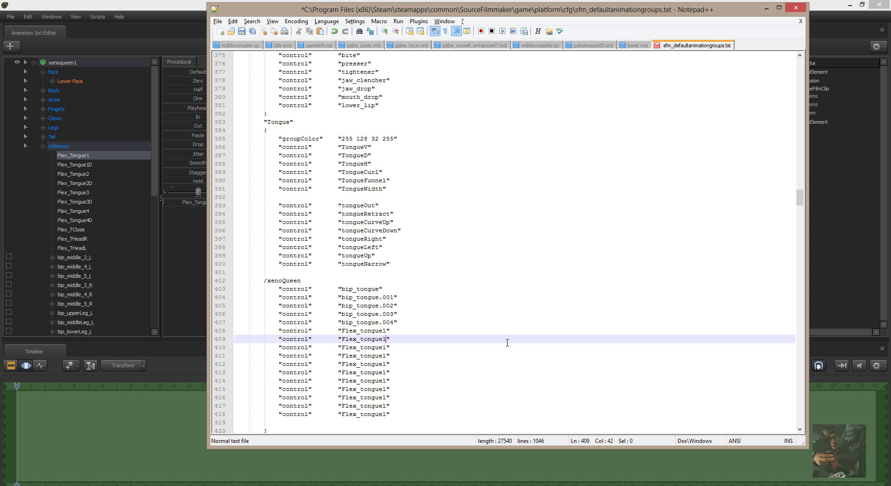
pyautogui.write('D')
# Rename the controls in the two lines below Flex_tongue1D as Flex_tongue2 and Flex_tongue2D
pyautogui.press('Down')
pyautogui.press('Left')
pyautogui.hotkey('shift', 'Left')
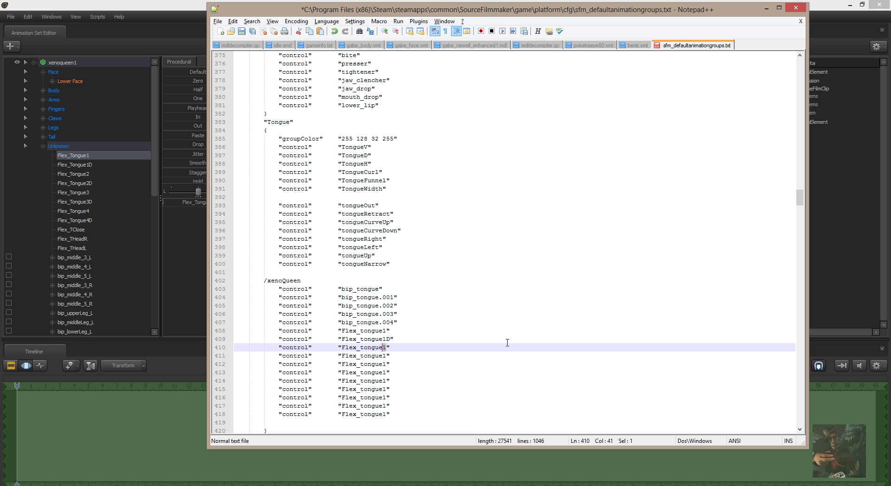
pyautogui.write('2')
pyautogui.press('Down')
pyautogui.hotkey('shift', 'Left')
pyautogui.write('2')
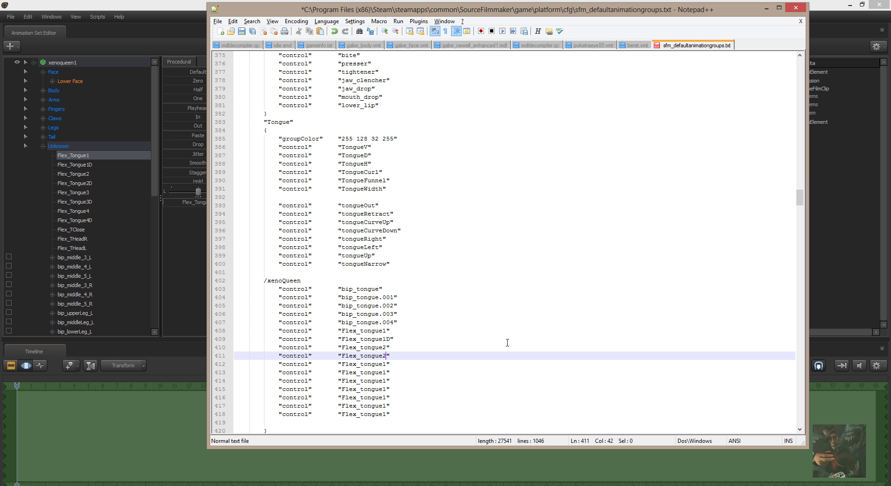
pyautogui.write('D')
# Rename the controls in the two lines below Flex_tongue2D as Flex_tongue3 and Flex_tongue3d
pyautogui.press('Down')
pyautogui.hotkey('shift', 'Left')
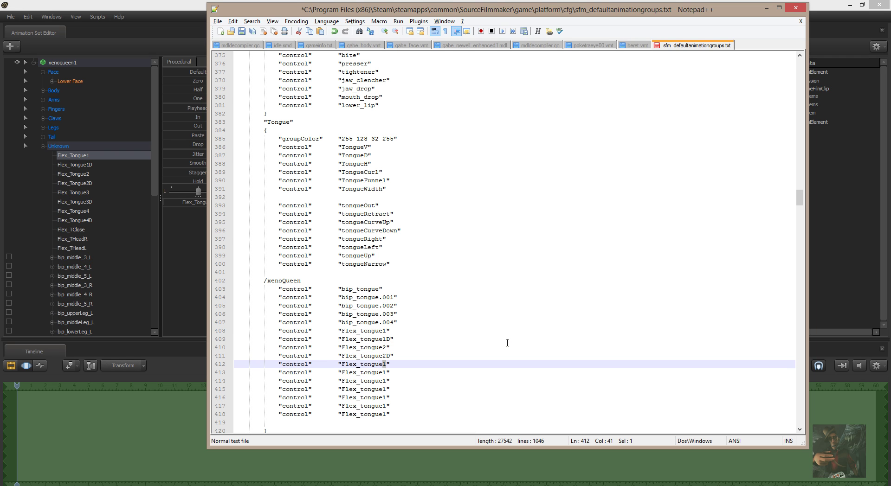
pyautogui.write('3')
pyautogui.press('Down')
pyautogui.hotkey('shift', 'Left')
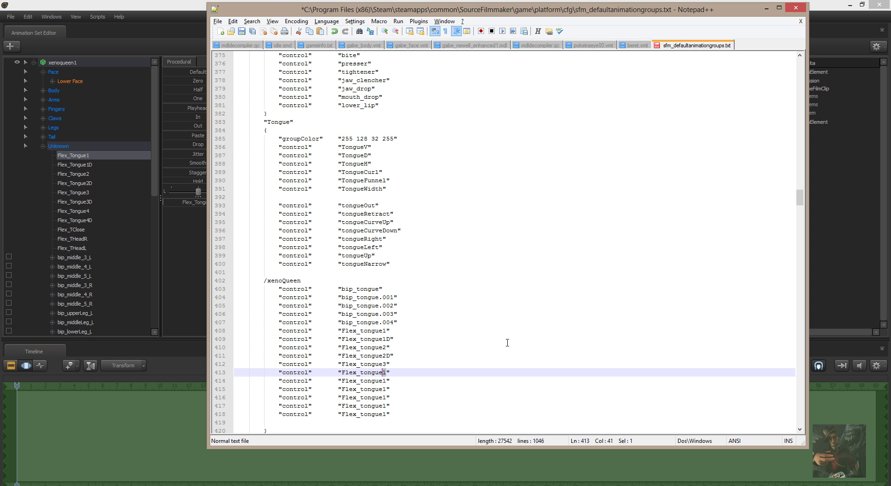
pyautogui.write('3d')
# Rename the control in the line below Flex_tongue3d as Flex_tongue4d
pyautogui.press('Down')
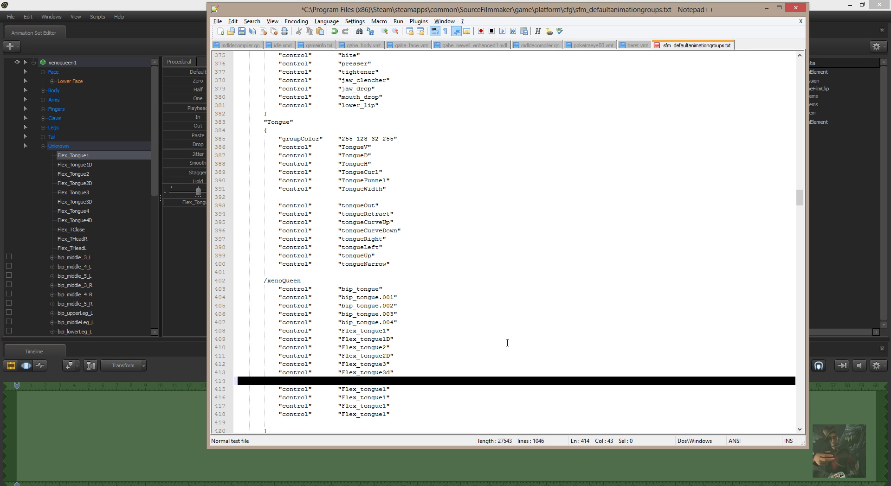
pyautogui.press('Left')
pyautogui.hotkey('shift', 'Left')
pyautogui.write('4')
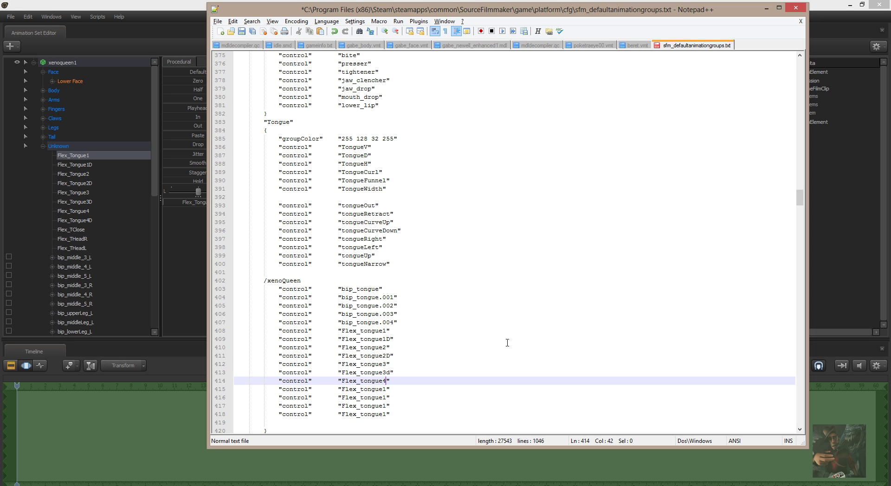
pyautogui.write('d')
# Replace tongue1 with TClose in the line below Flex_tongue4d so that it reads Flex_TClose
pyautogui.press('Down')
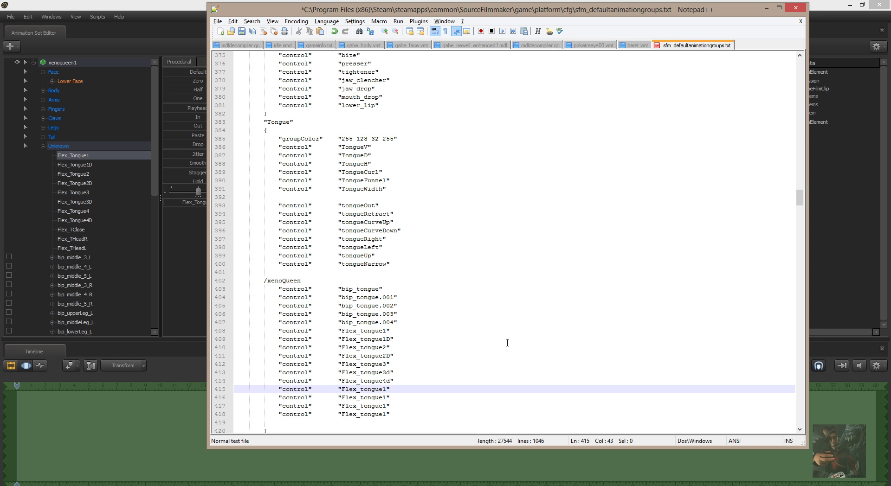
pyautogui.hotkey('shift', 'Left')
pyautogui.hotkey('shift', 'Left')
pyautogui.hotkey('shift', 'Left')
pyautogui.hotkey('shift', 'Left')
pyautogui.hotkey('shift', 'Left')
pyautogui.hotkey('shift', 'Left')
pyautogui.hotkey('shift', 'Left')
pyautogui.write('TClose')
# Replace tongue1 with THeadR in the line below Flex_TClose so that it reads Flex_THeadR
pyautogui.press('Down')
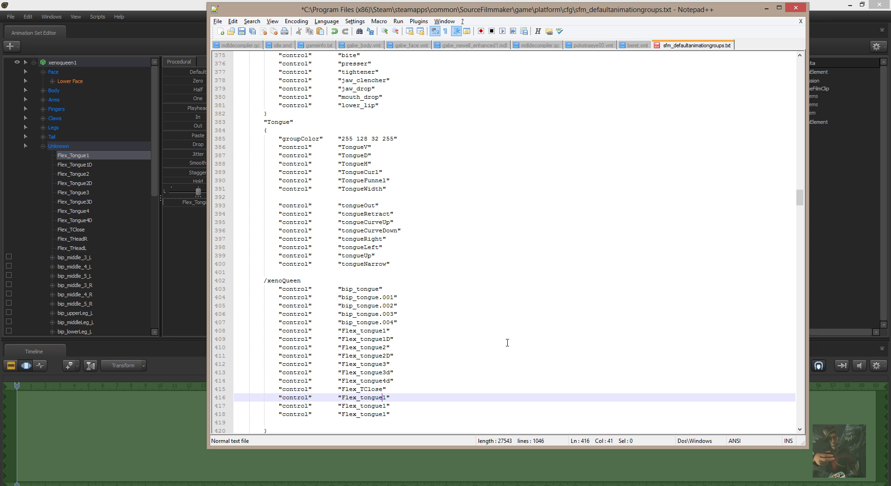
pyautogui.hotkey('shift', 'Left')
pyautogui.hotkey('shift', 'Left')
pyautogui.hotkey('shift', 'Left')
pyautogui.hotkey('shift', 'Left')
pyautogui.hotkey('shift', 'Left')
pyautogui.hotkey('shift', 'Left')
pyautogui.hotkey('shift', 'Left')
pyautogui.write('THead')
pyautogui.write('R')
# Replace tongue1 with THeadL in the line below Flex_THeadR so that it reads Flex_THeadL
pyautogui.press('Down')
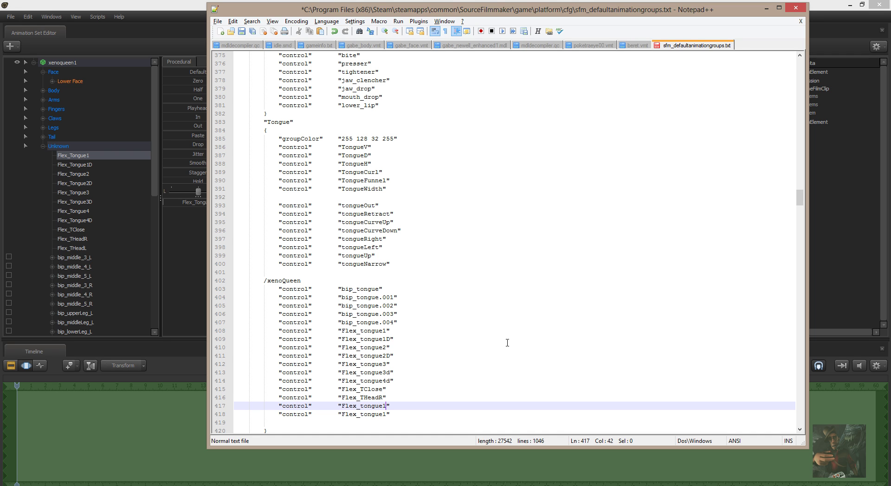
pyautogui.hotkey('shift', 'Left')
pyautogui.hotkey('shift', 'Left')
pyautogui.hotkey('shift', 'Left')
pyautogui.hotkey('shift', 'Left')
pyautogui.hotkey('shift', 'Left')
pyautogui.hotkey('shift', 'Left')
pyautogui.hotkey('shift', 'Left')
pyautogui.hotkey('shift', 'Left')
pyautogui.hotkey('shift', 'Left')
pyautogui.hotkey('shift', 'Left')
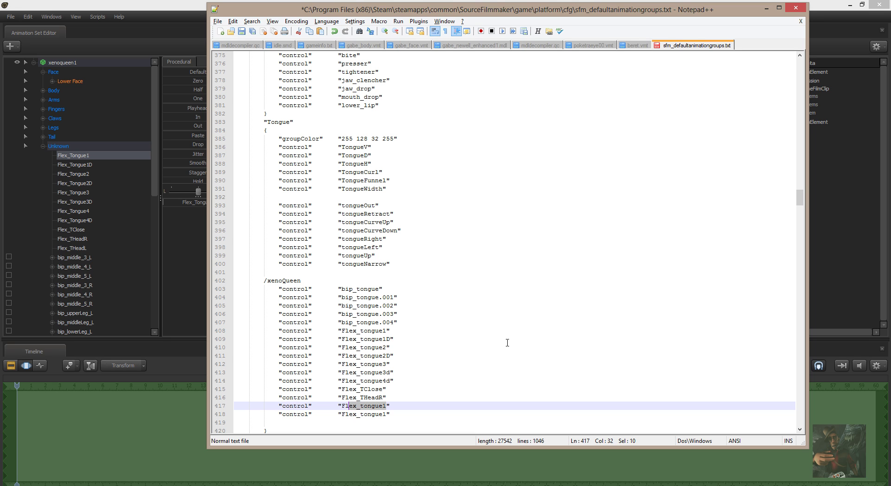
pyautogui.hotkey('shift', 'Right')
pyautogui.hotkey('shift', 'Right')
pyautogui.hotkey('shift', 'Right')
pyautogui.hotkey('shift', 'Right')
pyautogui.write('THead')
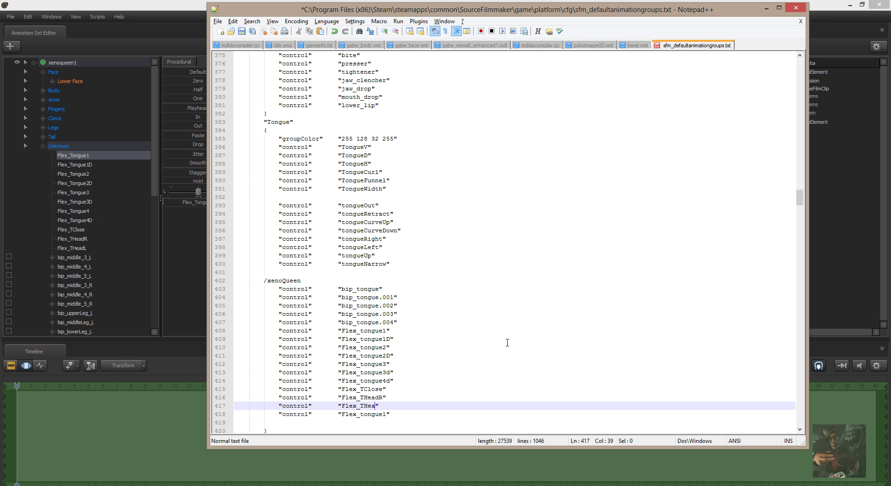
pyautogui.write('L')
# Delete the surplus Flex_tongue1 control line below Flex_THeadL and save the file
pyautogui.press('Down')
pyautogui.hotkey('shift', 'Left')
pyautogui.hotkey('shift', 'Left')
pyautogui.hotkey('shift', 'Left')
pyautogui.hotkey('shift', 'Left')
pyautogui.hotkey('shift', 'Left')
pyautogui.hotkey('shift', 'Left')
pyautogui.hotkey('shift', 'Left')
pyautogui.hotkey('shift', 'Left')
pyautogui.hotkey('shift', 'Left')
pyautogui.hotkey('shift', 'Left')
pyautogui.hotkey('shift', 'Left')
pyautogui.hotkey('shift', 'Left')
pyautogui.hotkey('shift', 'Left')
pyautogui.hotkey('shift', 'Left')
pyautogui.hotkey('shift', 'Left')
pyautogui.hotkey('shift', 'Left')
pyautogui.hotkey('shift', 'Left')
pyautogui.hotkey('shift', 'Left')
pyautogui.hotkey('shift', 'Left')
pyautogui.hotkey('shift', 'Left')
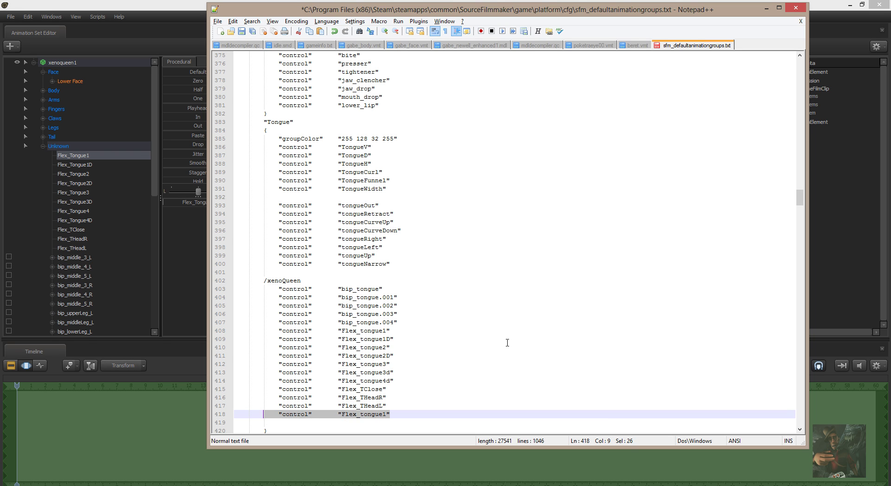
pyautogui.hotkey('shift', 'Left')
pyautogui.hotkey('shift', 'Left')
pyautogui.press('BackSpace')
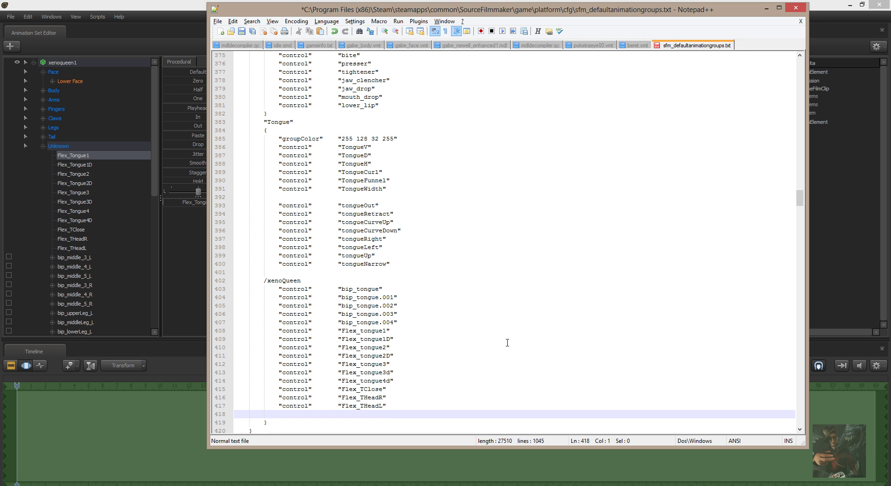
pyautogui.click(218, 21)
pyautogui.click(79, 63)
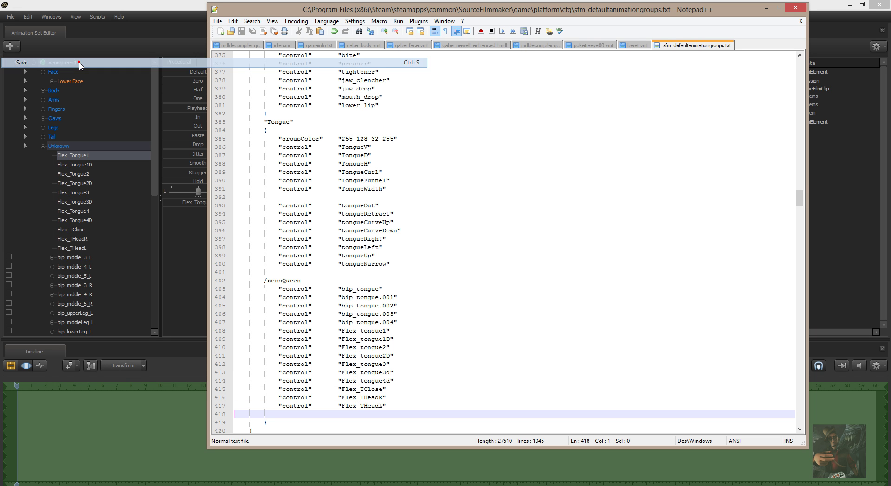
# Switch to Source Filmmaker and delete the xenoqueen1 animation set
pyautogui.click(88, 30)
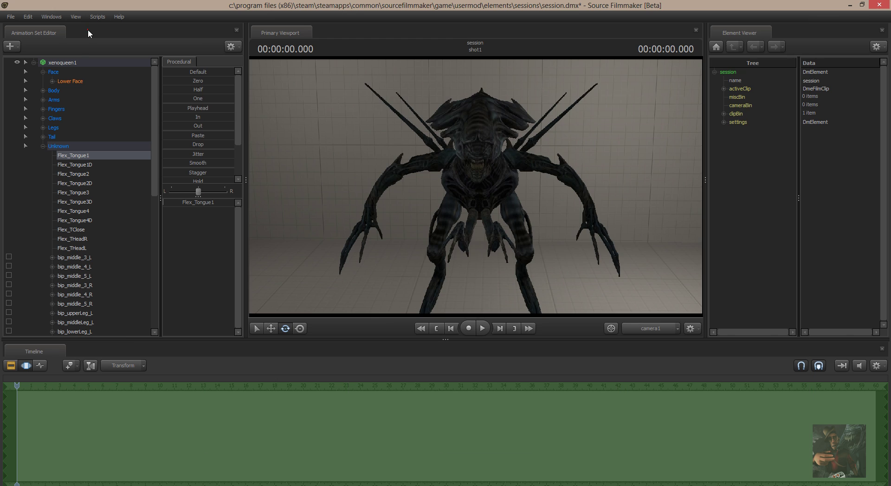
pyautogui.rightClick(67, 63)
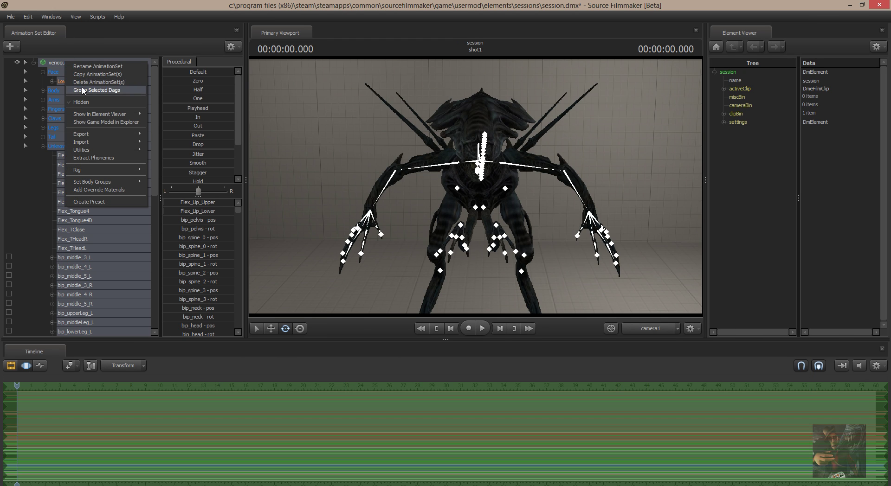
pyautogui.click(82, 81)
# Create a new animation set for the xenoqueen model from the rescanned model list and reset its controls to Default
pyautogui.rightClick(79, 66)
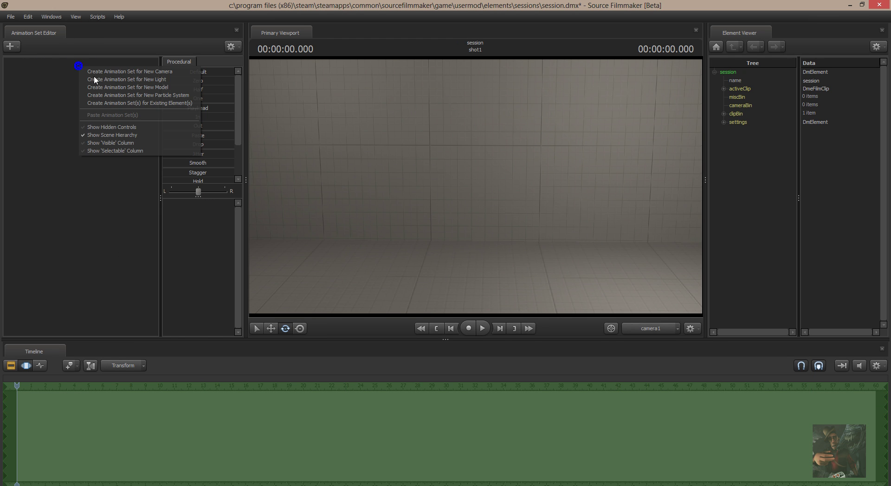
pyautogui.click(99, 85)
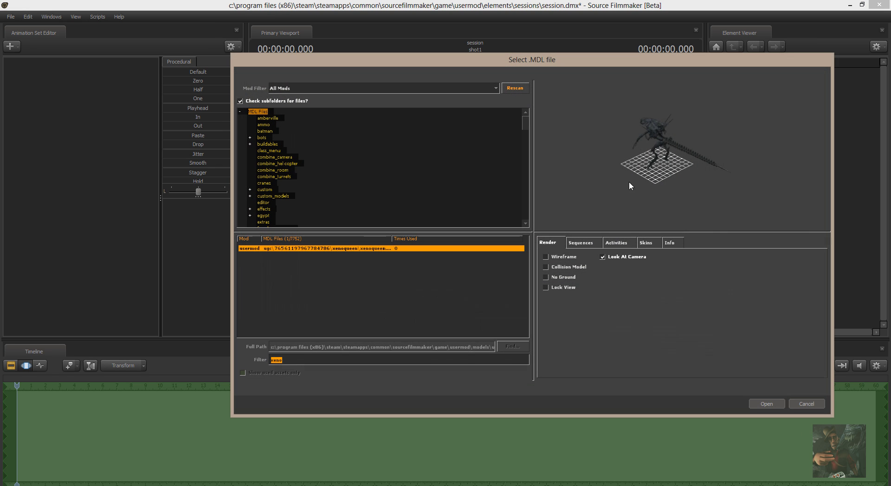
pyautogui.click(520, 91)
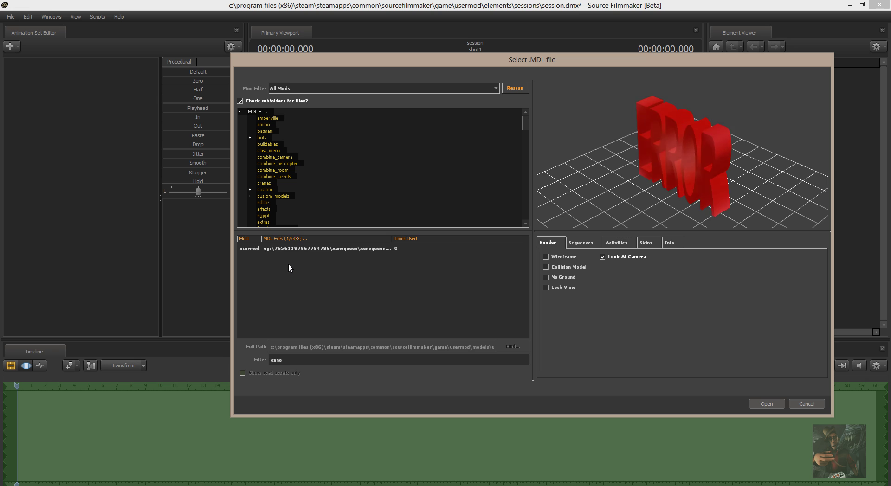
pyautogui.click(291, 249)
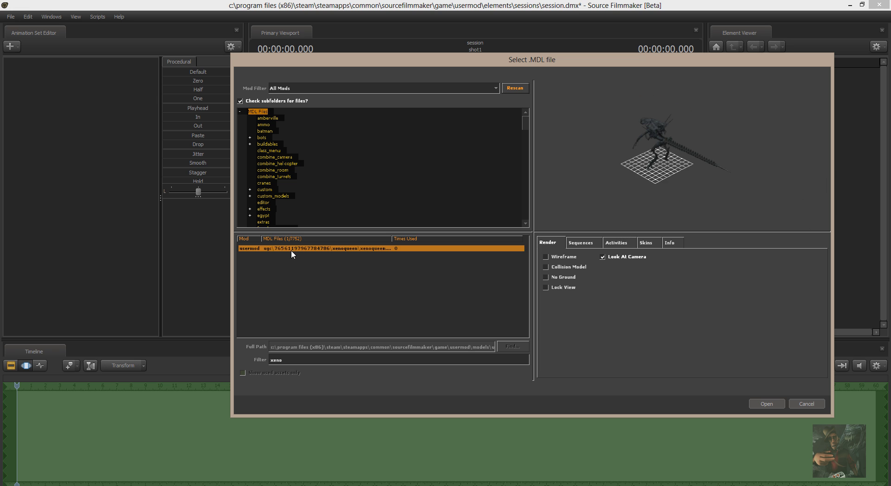
pyautogui.click(767, 403)
pyautogui.click(52, 65)
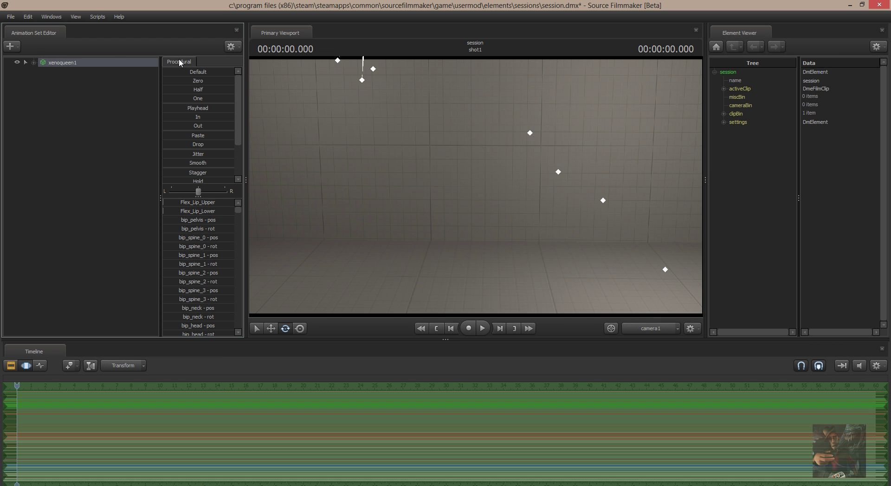
pyautogui.click(166, 73)
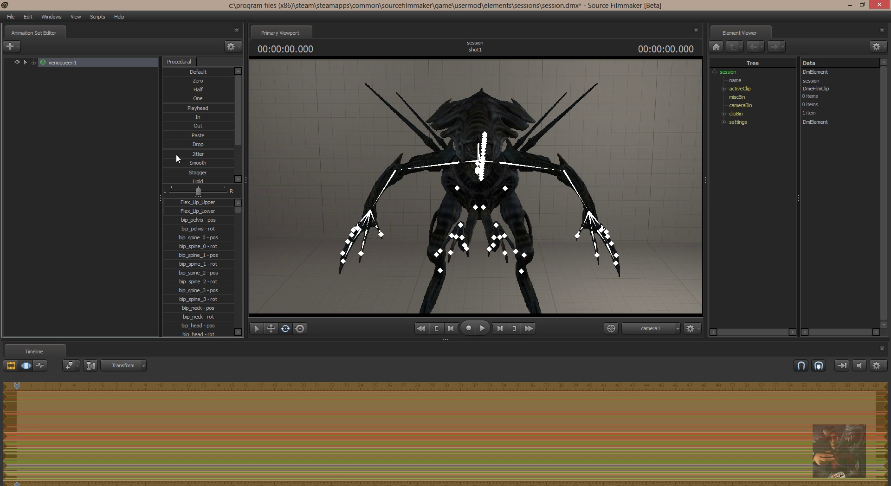
# Expand the xenoqueen's Face, Lower Face and Unknown groups to check where the tongue controls are listed
pyautogui.click(34, 62)
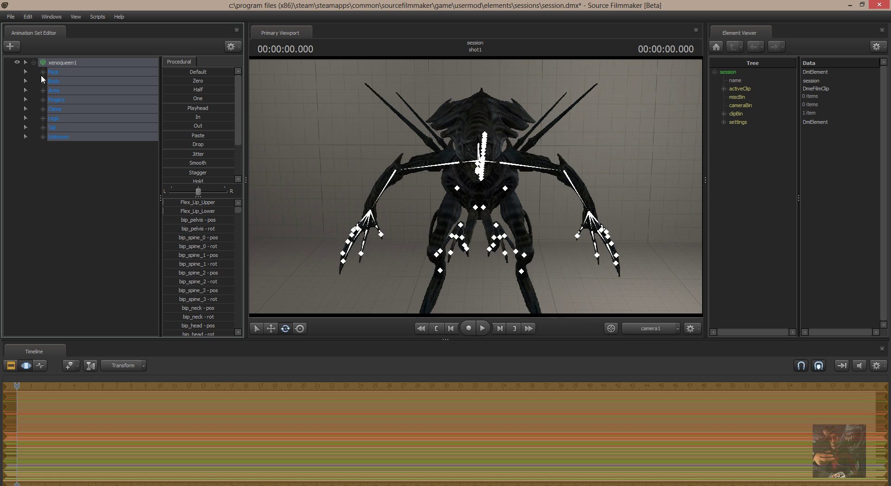
pyautogui.click(43, 72)
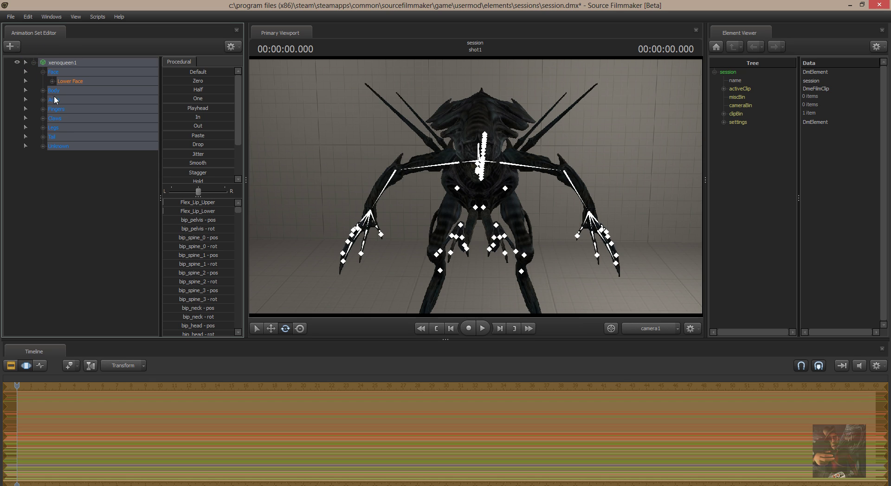
pyautogui.click(54, 82)
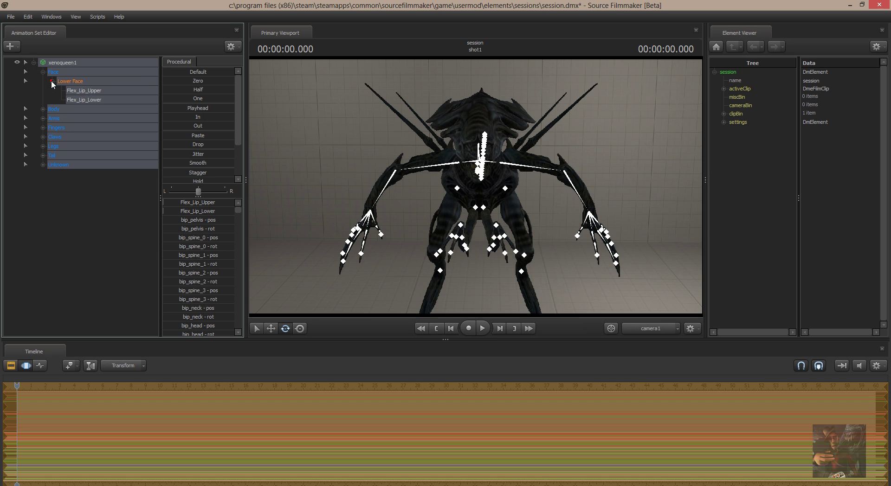
pyautogui.click(42, 165)
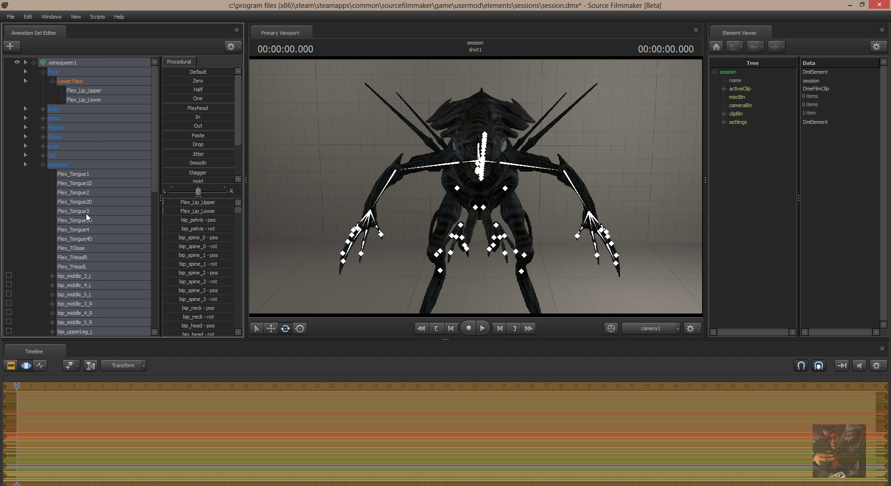
pyautogui.scroll(-4, 90, 202)
pyautogui.scroll(4, 88, 207)
# Switch to Notepad++, correct the comment line above the bip_tongue controls in the Tongue group to //xenoQueen, and save the file
pyautogui.hotkey('alt', 'Tab')
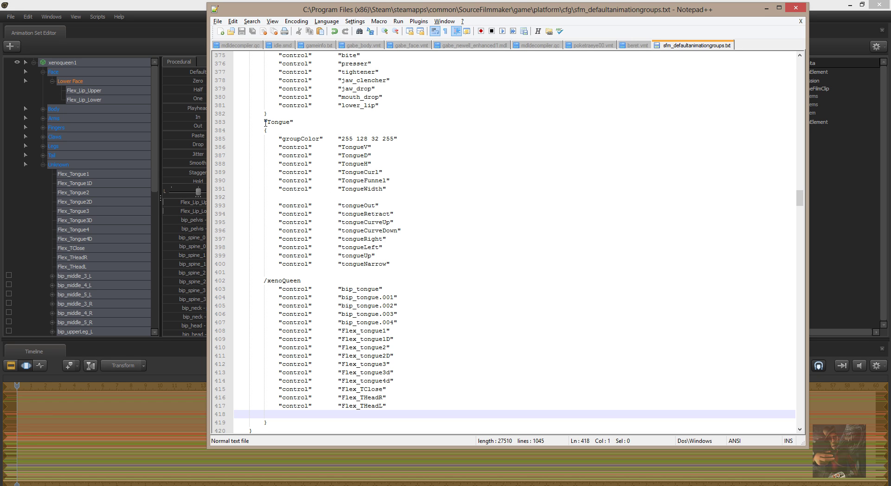
pyautogui.scroll(6, 295, 116)
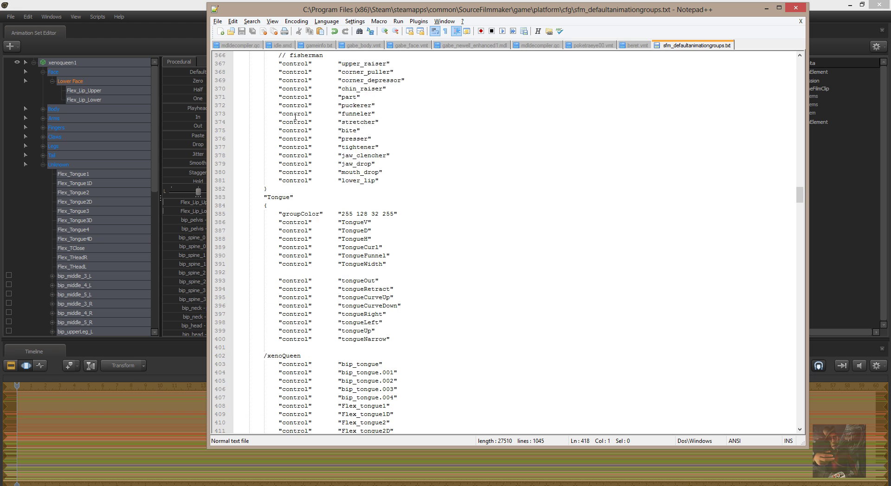
pyautogui.scroll(-7, 293, 119)
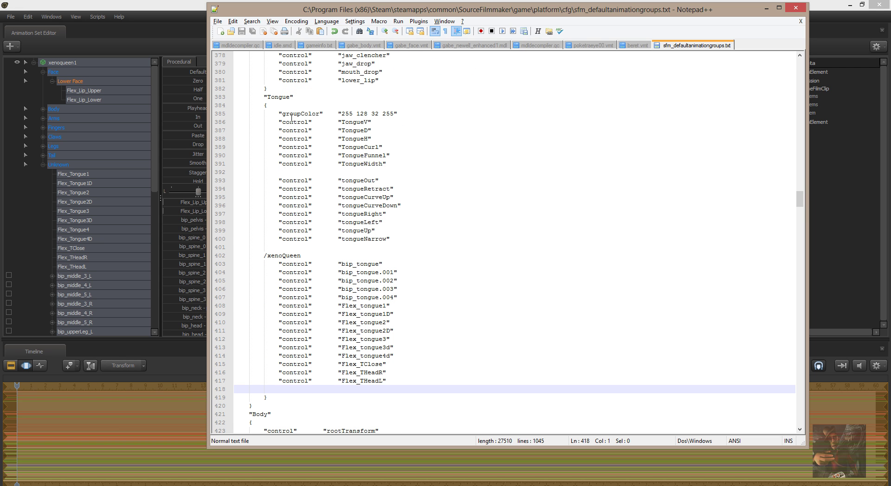
pyautogui.click(300, 264)
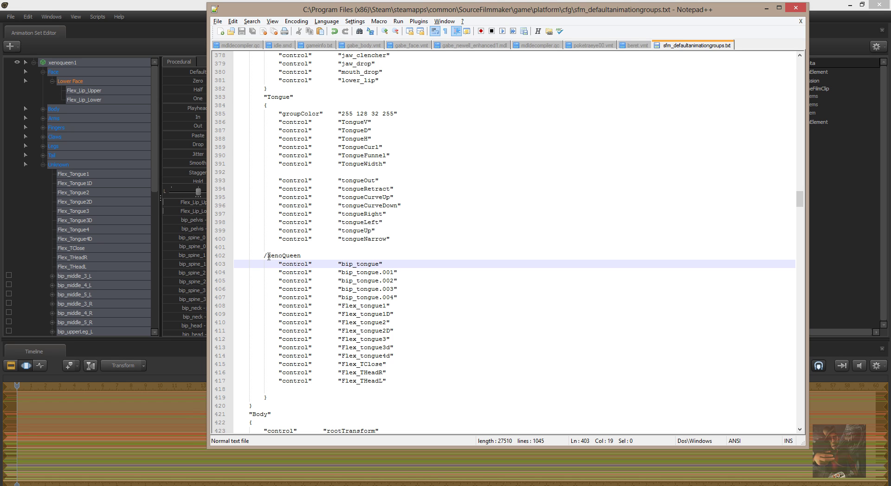
pyautogui.moveTo(265, 255); pyautogui.dragTo(268, 256)
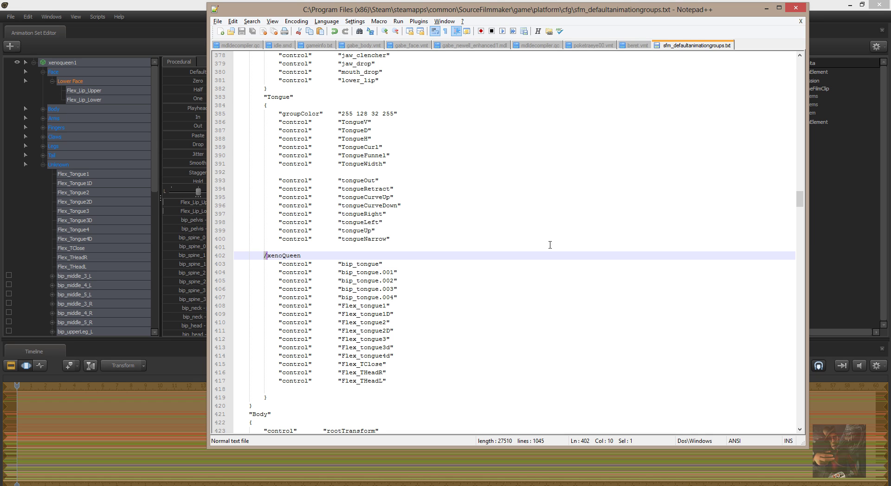
pyautogui.write('//')
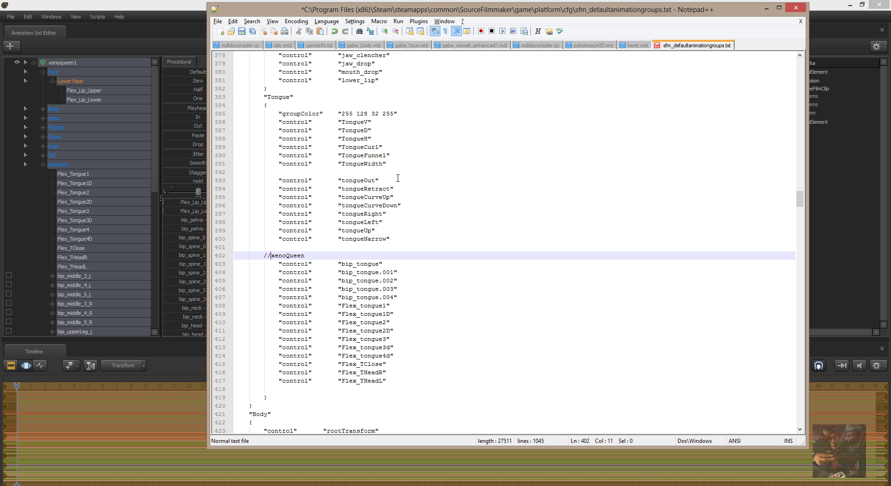
pyautogui.click(218, 20)
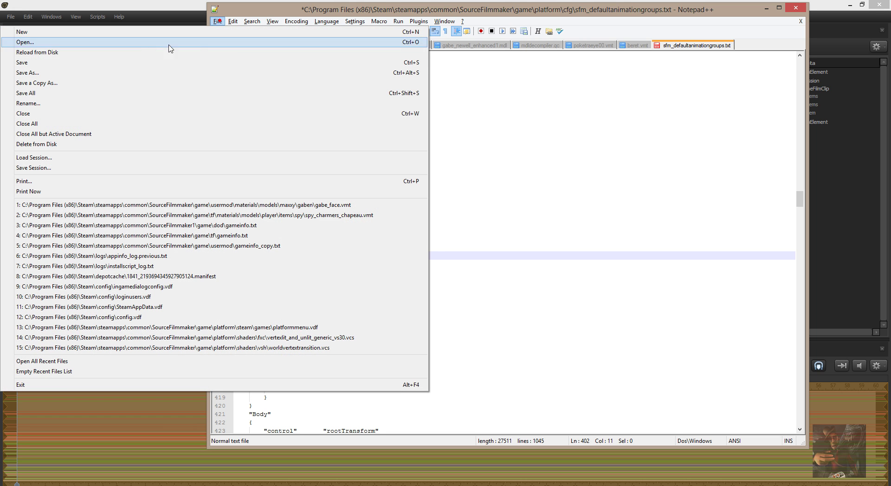
pyautogui.click(102, 63)
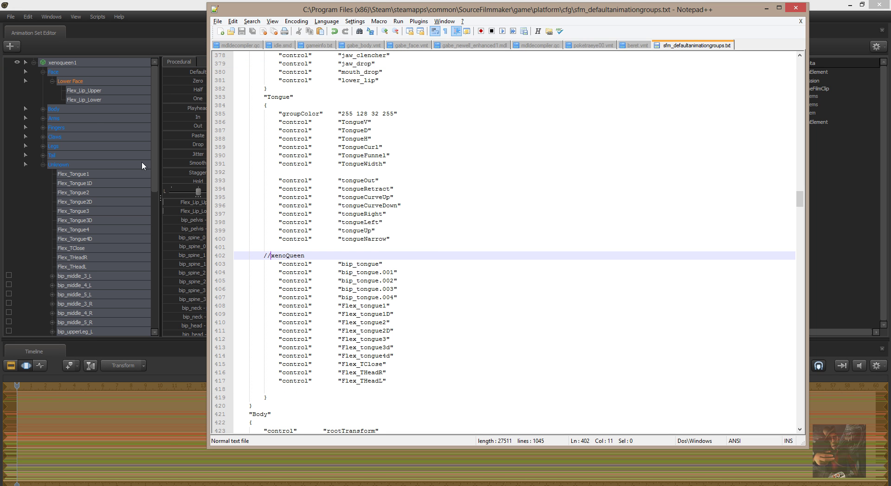
# Return to Source Filmmaker and remove the xenoqueen1 animation set that was loaded with the faulty comment
pyautogui.click(51, 66)
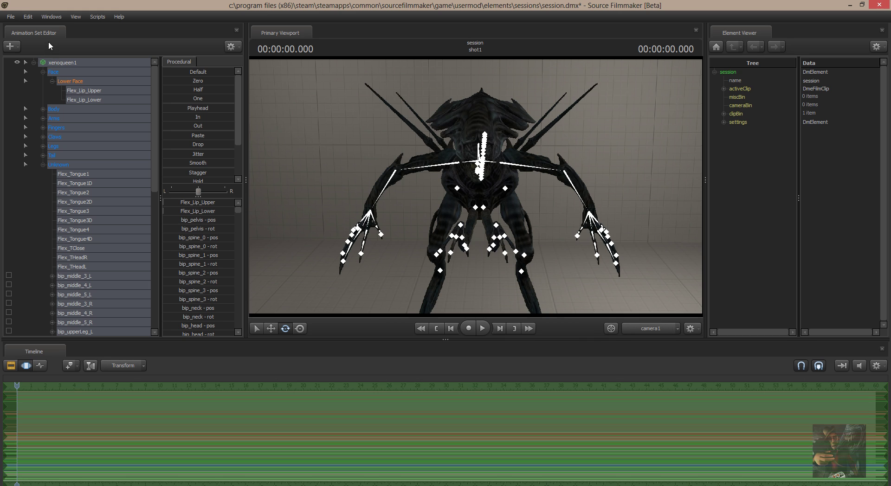
pyautogui.rightClick(56, 61)
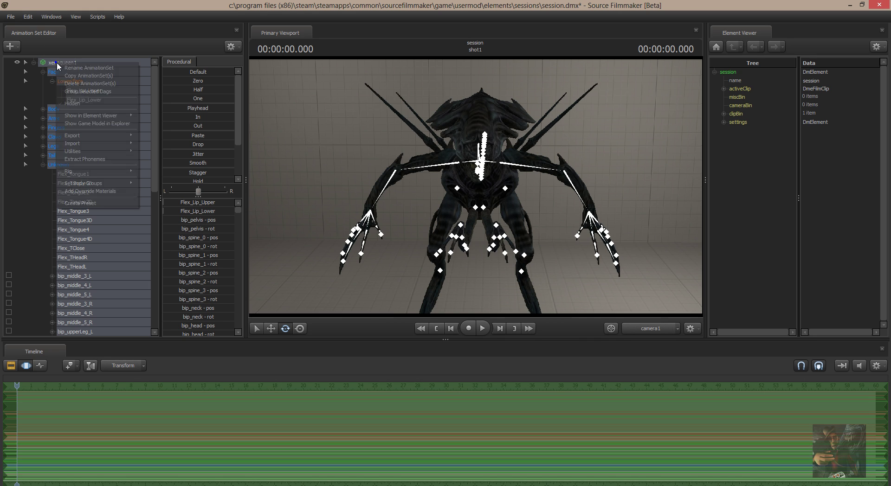
pyautogui.click(85, 84)
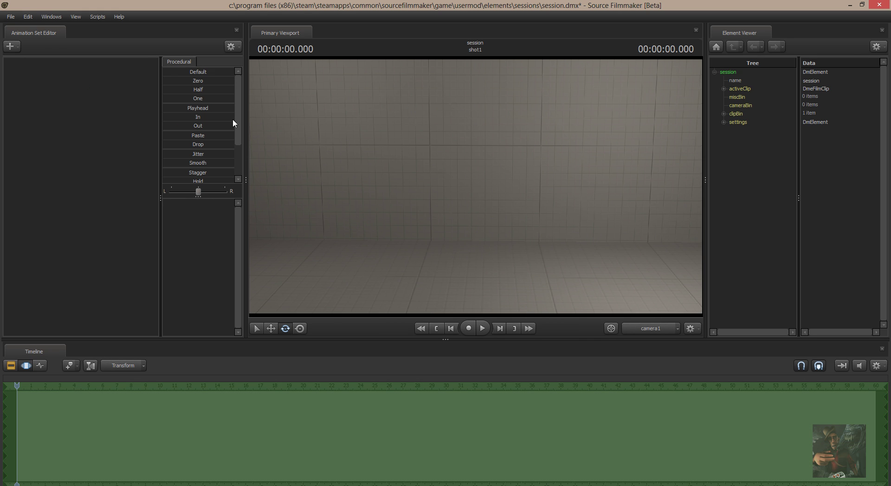
# Rescan the model list, reload the xenoqueen model as a new animation set, and set all its controls to Default
pyautogui.rightClick(129, 105)
pyautogui.click(148, 126)
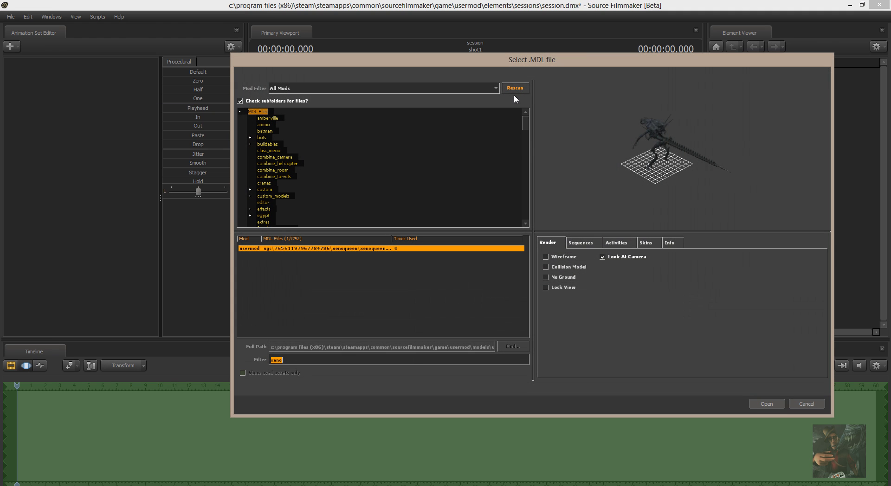
pyautogui.click(514, 87)
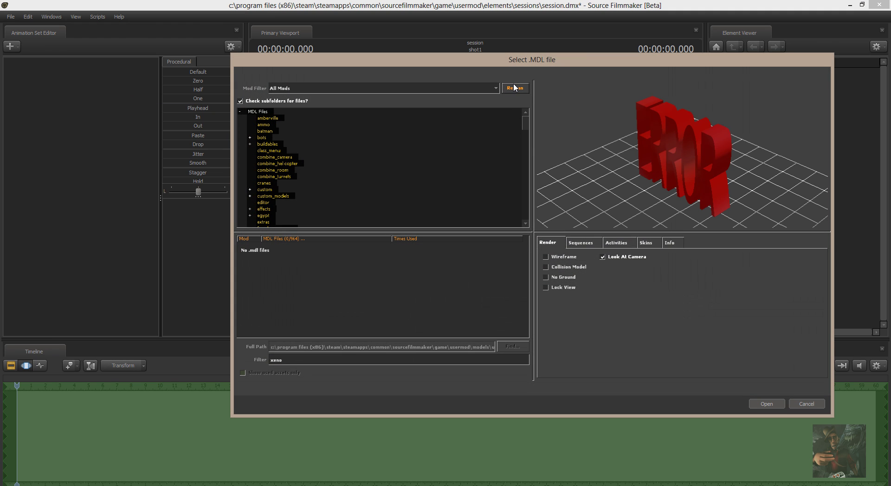
pyautogui.click(323, 249)
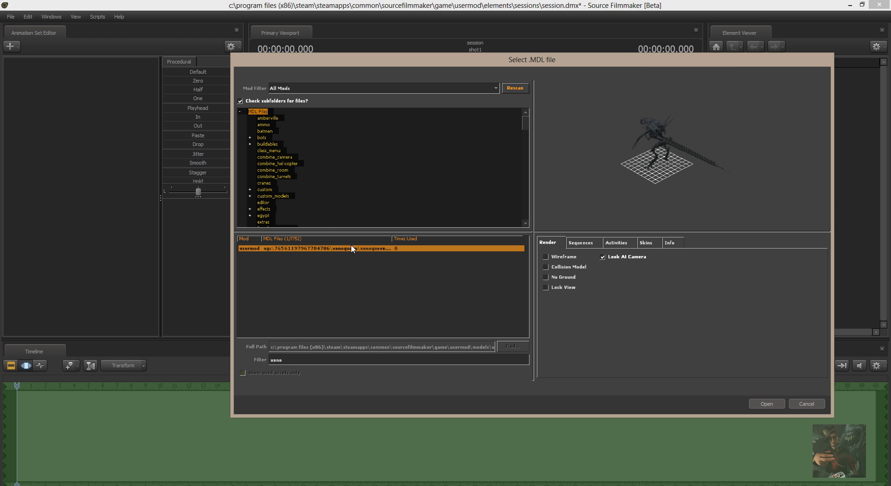
pyautogui.click(755, 404)
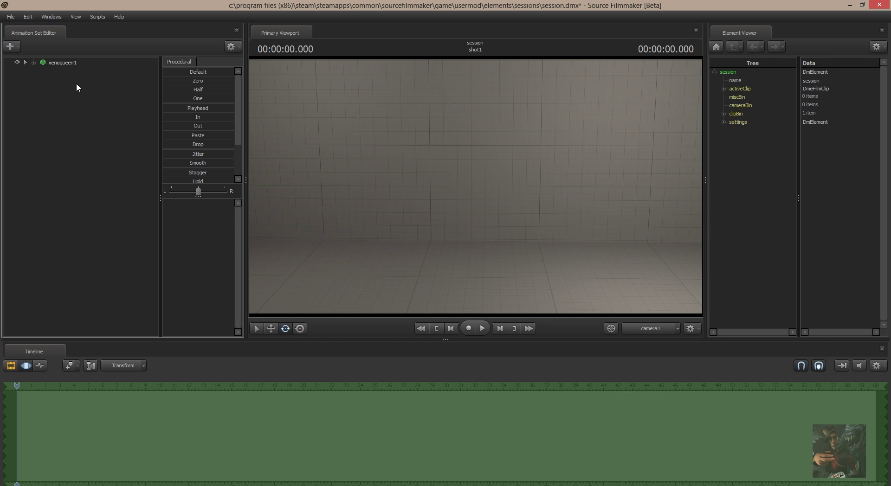
pyautogui.click(66, 65)
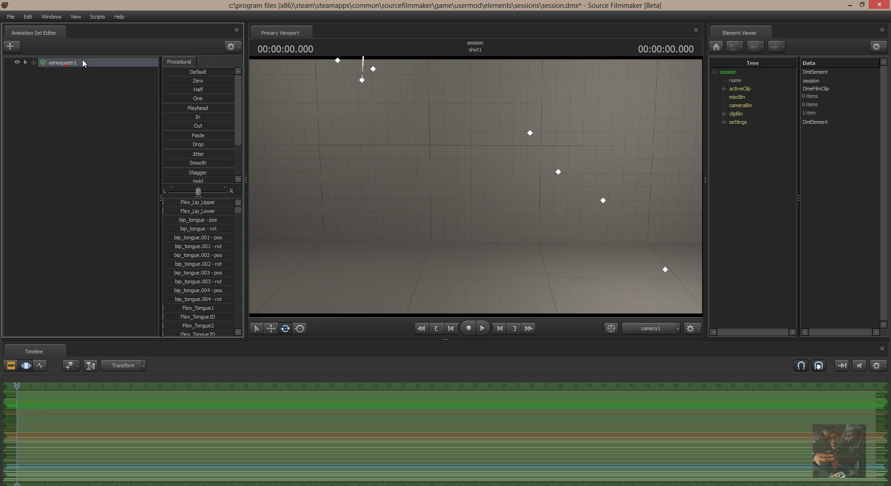
pyautogui.click(163, 71)
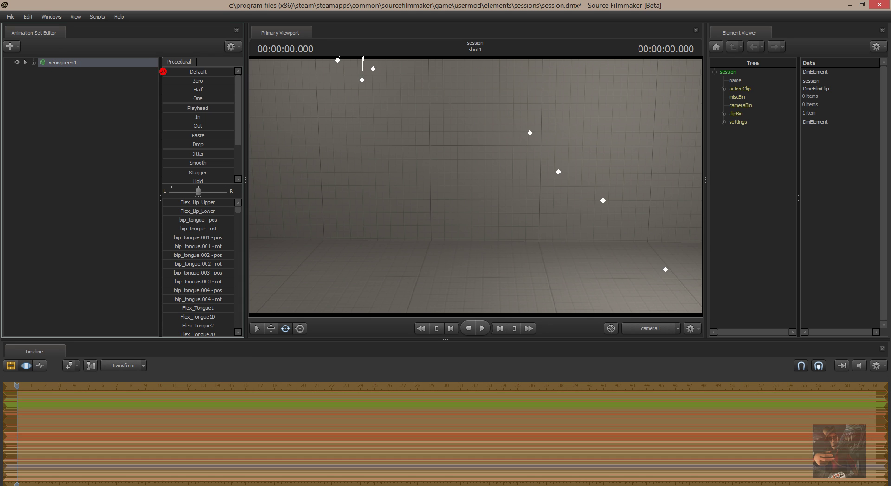
# Expand the reloaded xenoqueen's Face and Tongue groups and check the listed tongue controls, selecting the bip_tongue bone
pyautogui.click(33, 63)
pyautogui.click(43, 71)
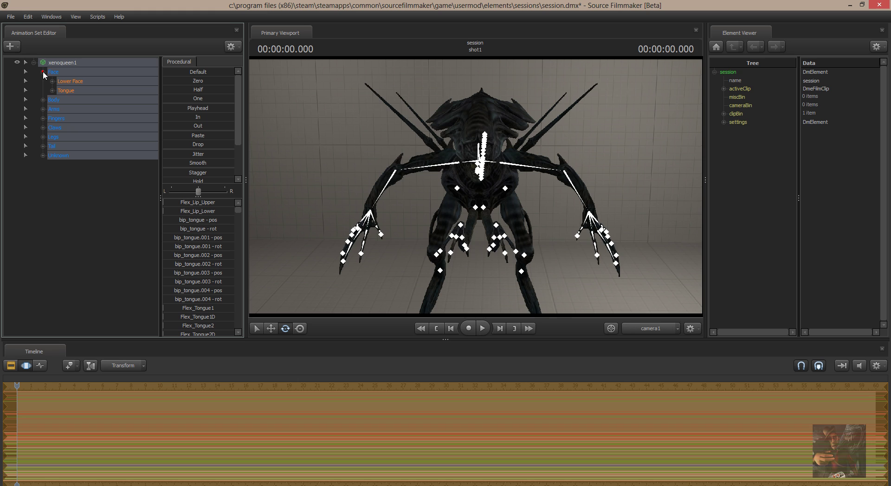
pyautogui.click(64, 89)
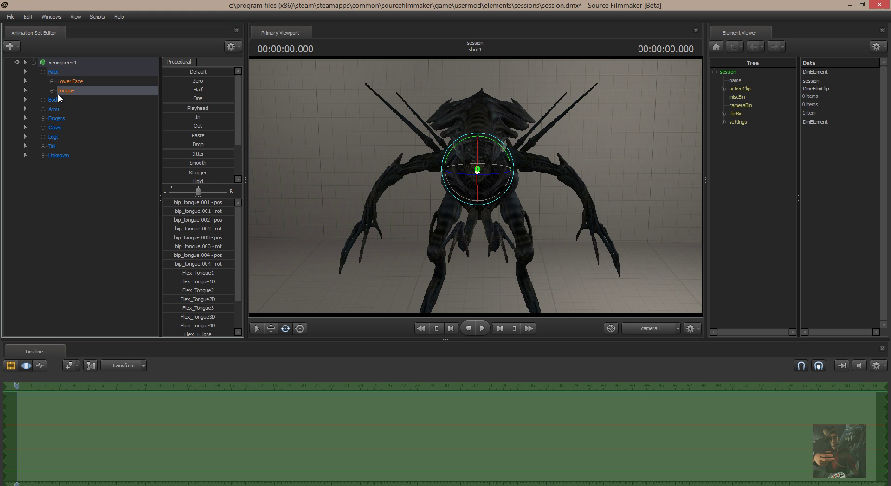
pyautogui.click(52, 90)
pyautogui.click(82, 100)
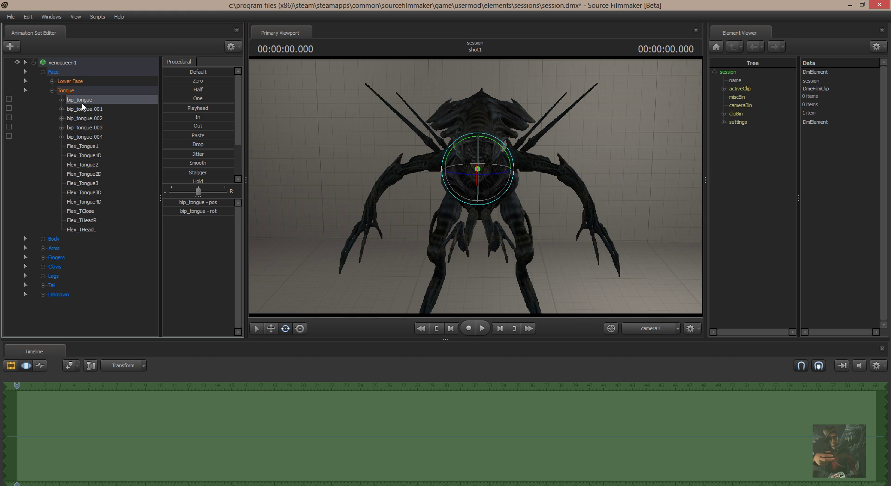
# Test the Tongue group's flexes one by one, including Flex_Tongue1, Flex_Tongue1D, Flex_Tongue2, Flex_Tongue2D, Flex_Tongue3 and Flex_TClose
pyautogui.click(80, 146)
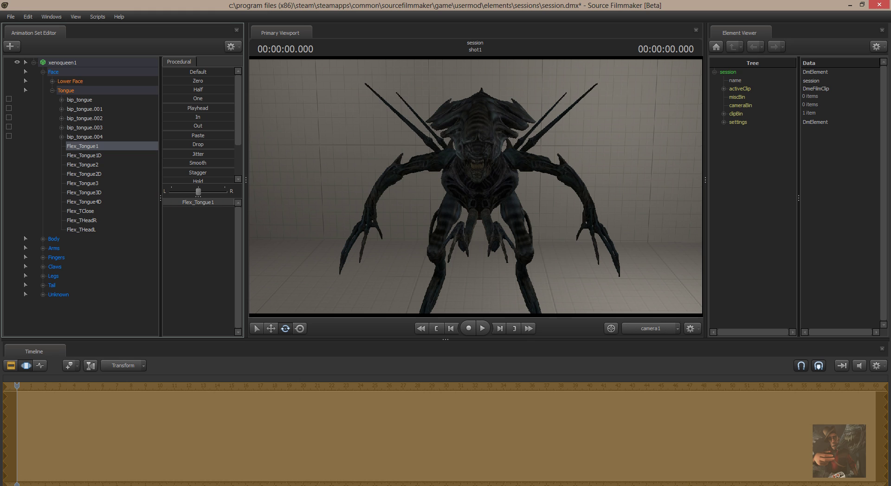
pyautogui.click(80, 156)
pyautogui.click(167, 202)
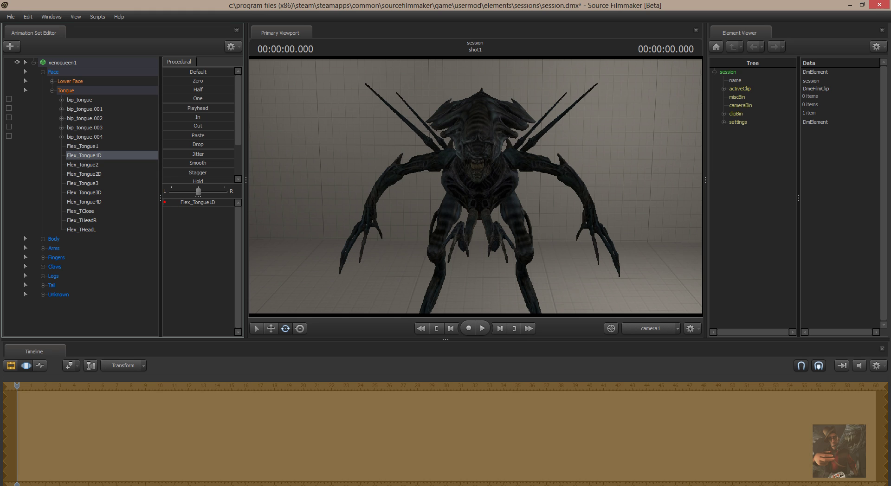
pyautogui.click(88, 165)
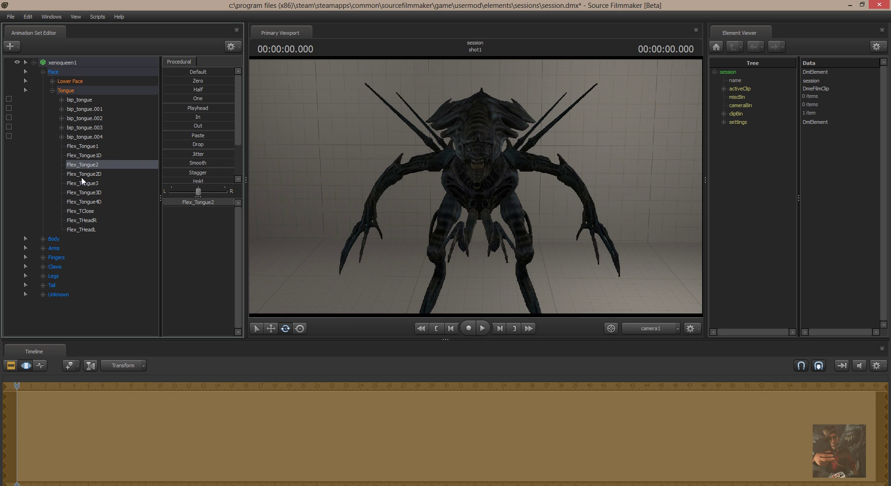
pyautogui.click(82, 175)
pyautogui.click(167, 202)
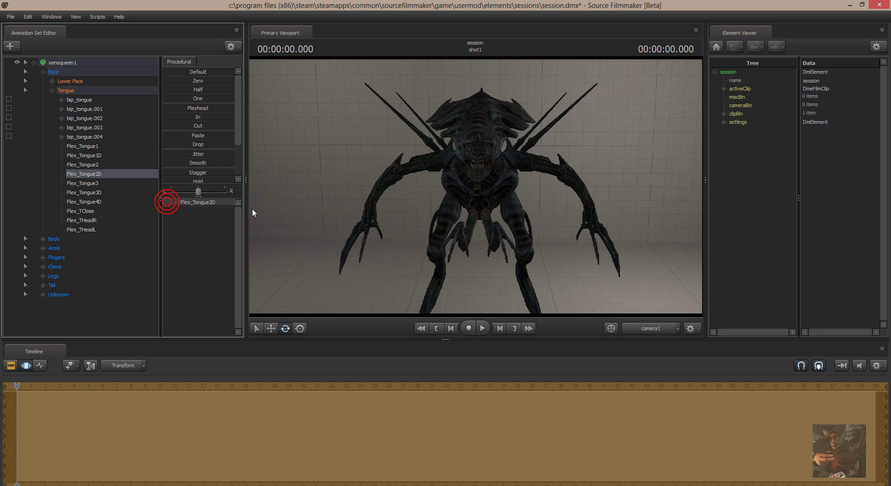
pyautogui.click(80, 184)
pyautogui.click(163, 203)
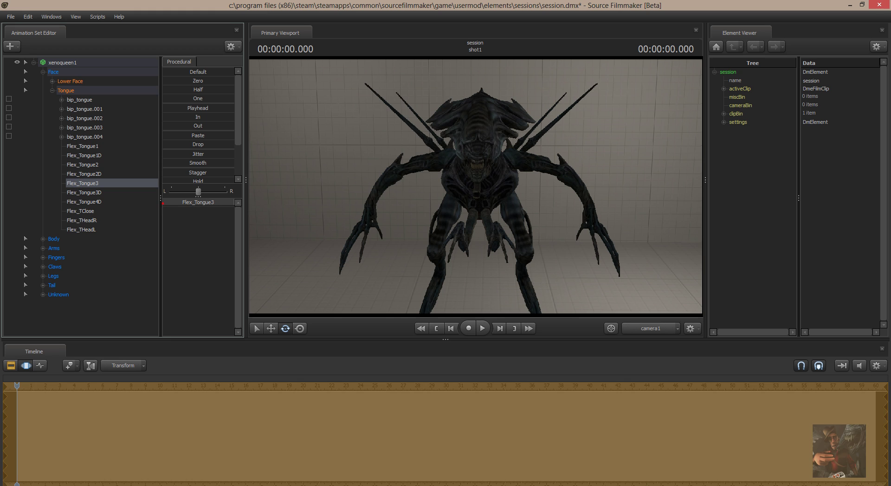
pyautogui.click(80, 211)
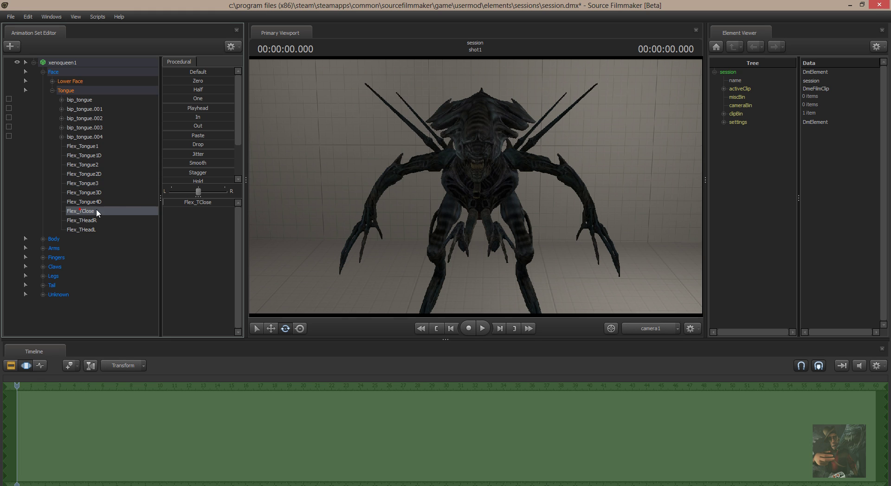
pyautogui.click(168, 204)
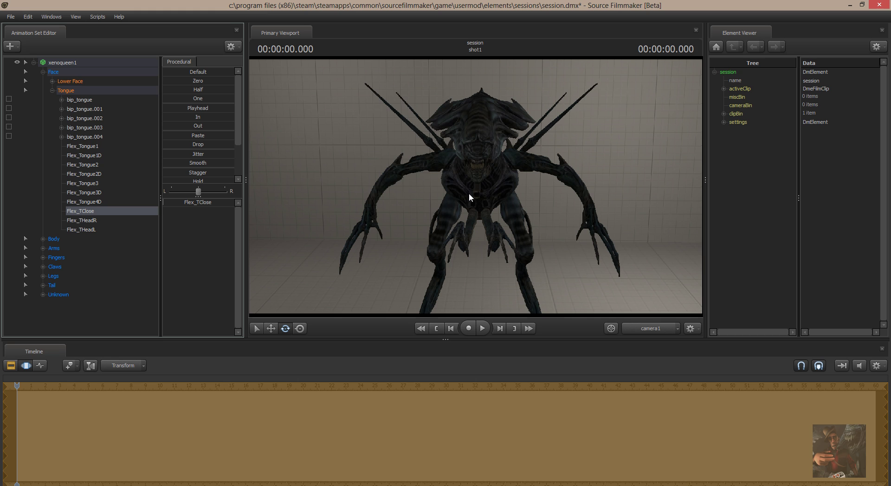
# Expand the Body group, rotate the bip_jaw bone around its pivot, and view the xenoqueen's head from the side
pyautogui.click(42, 239)
pyautogui.click(70, 323)
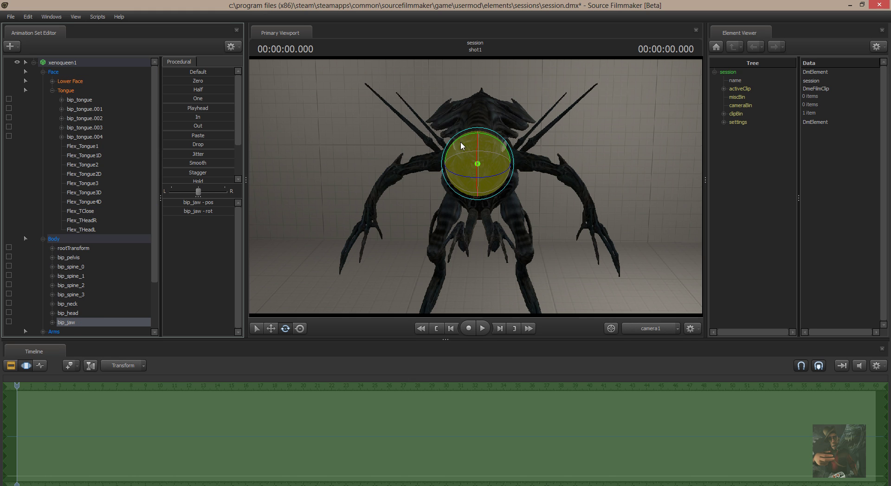
pyautogui.moveTo(478, 142); pyautogui.dragTo(478, 185)
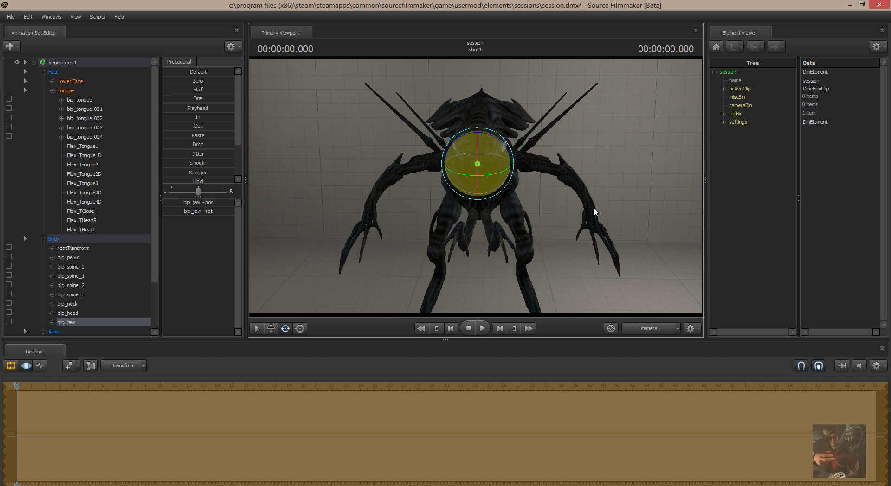
pyautogui.keyDown('alt'); pyautogui.moveTo(655, 164); pyautogui.dragTo(348, 227); pyautogui.keyUp('alt')
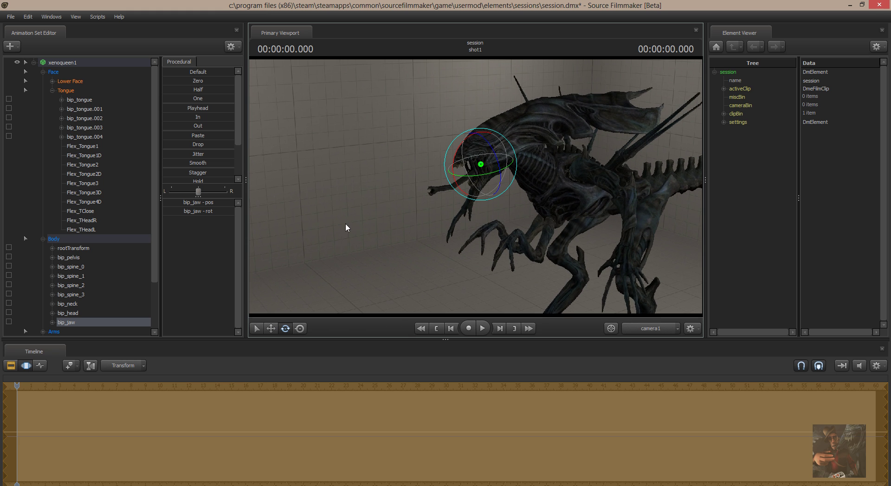
# Test the tongue head flexes Flex_THeadR and Flex_THeadL on the side view of the xenoqueen
pyautogui.click(84, 221)
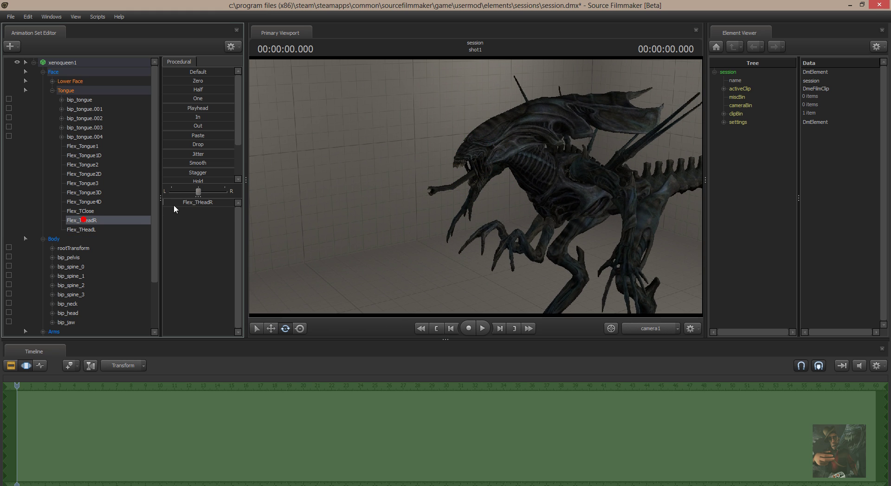
pyautogui.moveTo(163, 202)
pyautogui.mouseDown()
pyautogui.moveTo(235, 202)
pyautogui.moveTo(152, 209)
pyautogui.moveTo(236, 203)
pyautogui.moveTo(163, 203)
pyautogui.mouseUp()
pyautogui.click(95, 230)
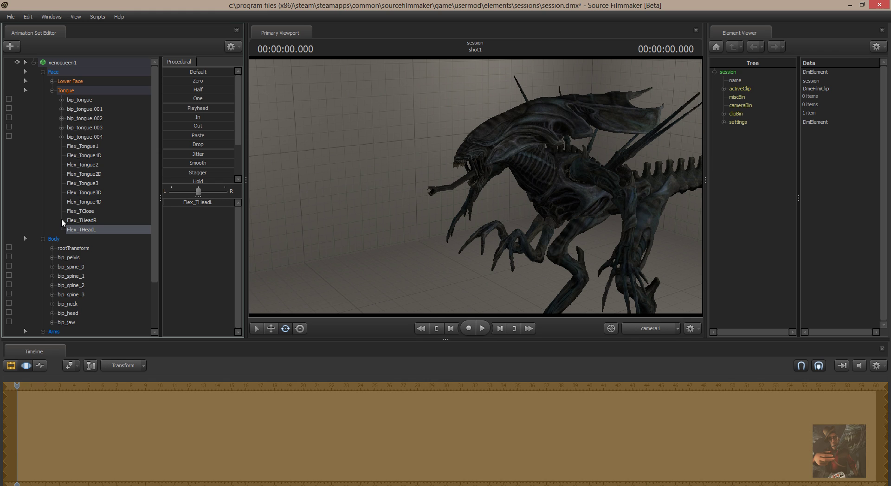
# Test the Flex_Tongue3D and Flex_Tongue4D flexes, and expand the Unknown group to check for ungrouped controls
pyautogui.click(82, 192)
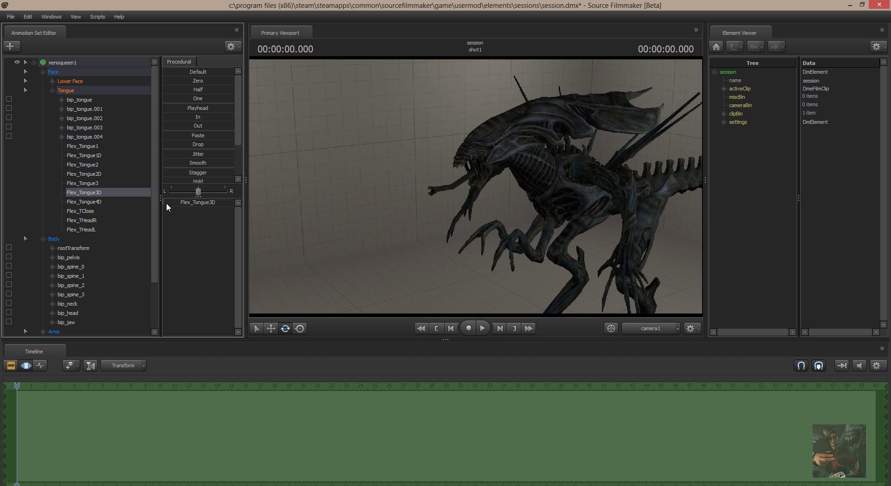
pyautogui.click(98, 203)
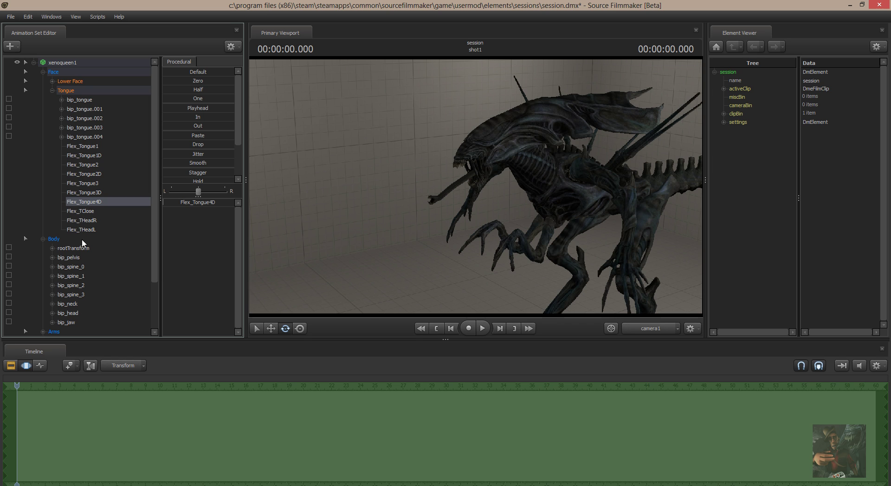
pyautogui.moveTo(154, 182); pyautogui.dragTo(151, 243)
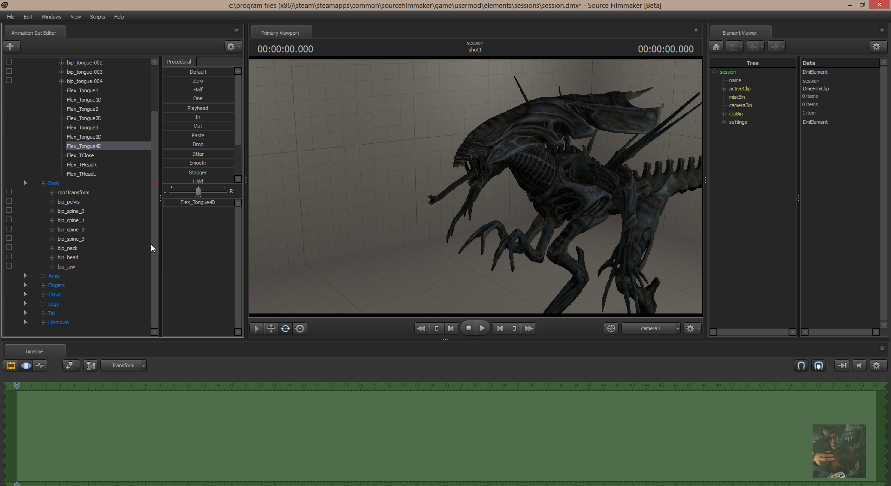
pyautogui.click(43, 322)
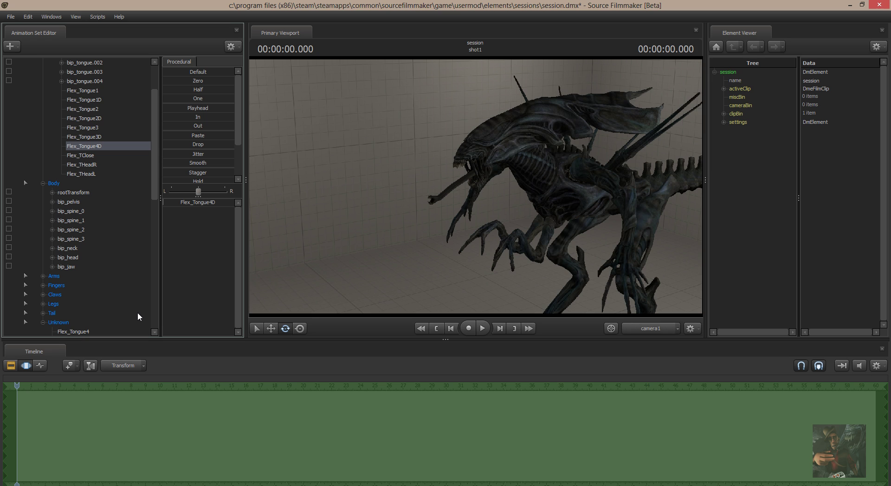
# Switch to Notepad++ and duplicate the Flex_tongue3 control entry onto its own line just above Flex_tongue4d
pyautogui.hotkey('alt', 'Tab')
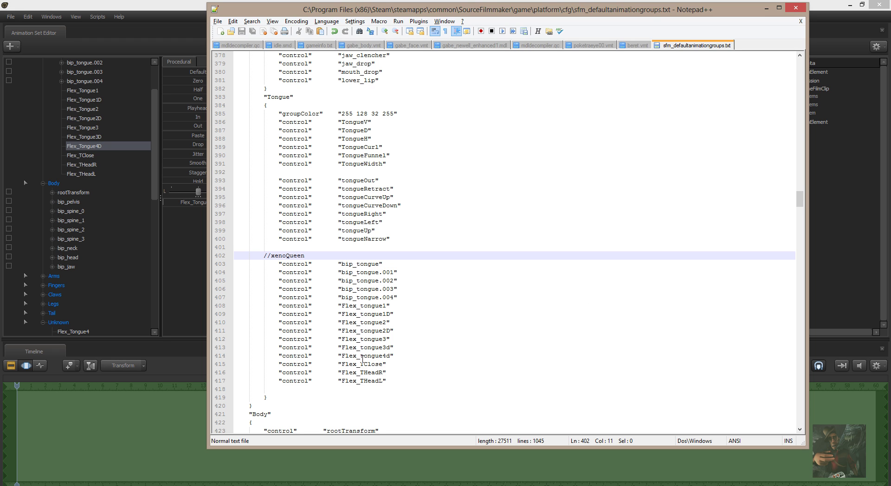
pyautogui.click(393, 348)
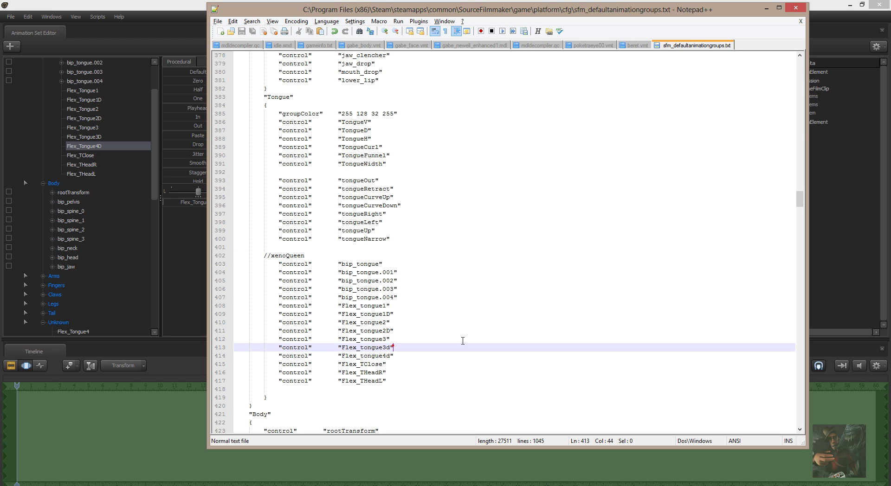
pyautogui.press('Up')
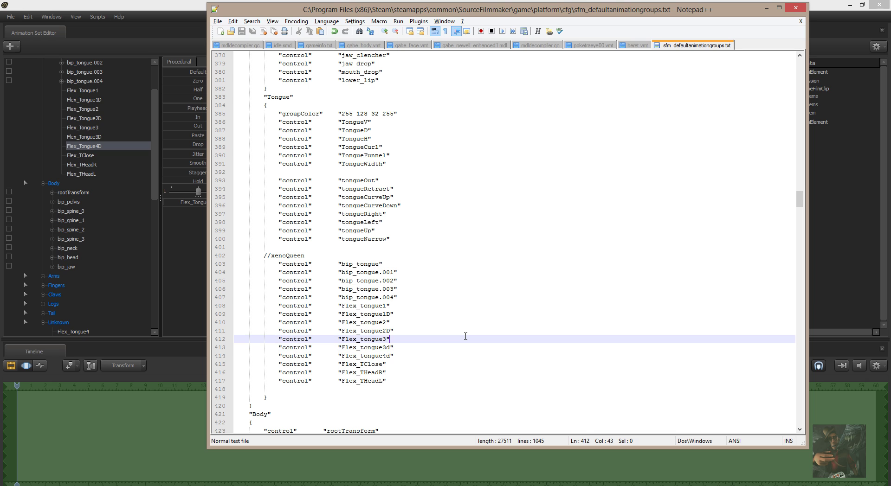
pyautogui.hotkey('shift', 'Left')
pyautogui.hotkey('shift', 'Left')
pyautogui.hotkey('shift', 'Left')
pyautogui.hotkey('shift', 'Left')
pyautogui.hotkey('shift', 'Left')
pyautogui.hotkey('shift', 'Left')
pyautogui.hotkey('shift', 'Left')
pyautogui.hotkey('shift', 'Left')
pyautogui.hotkey('shift', 'Left')
pyautogui.hotkey('shift', 'Left')
pyautogui.hotkey('shift', 'Left')
pyautogui.hotkey('shift', 'Left')
pyautogui.hotkey('shift', 'Left')
pyautogui.hotkey('shift', 'Left')
pyautogui.hotkey('shift', 'Left')
pyautogui.hotkey('shift', 'Left')
pyautogui.hotkey('shift', 'Left')
pyautogui.hotkey('shift', 'Left')
pyautogui.hotkey('shift', 'Left')
pyautogui.hotkey('shift', 'Left')
pyautogui.hotkey('shift', 'Left')
pyautogui.hotkey('shift', 'Left')
pyautogui.hotkey('shift', 'Left')
pyautogui.hotkey('shift', 'Left')
pyautogui.hotkey('shift', 'Left')
pyautogui.hotkey('ctrl', 'c')
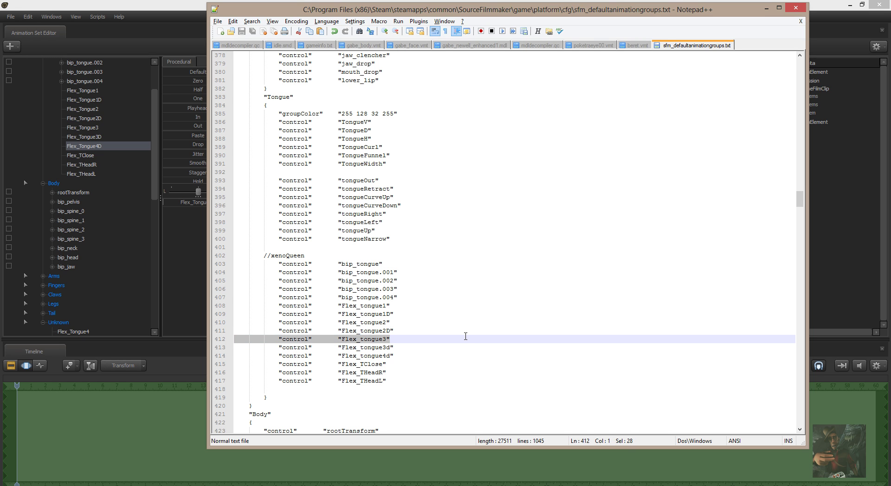
pyautogui.press('Down')
pyautogui.press('Down')
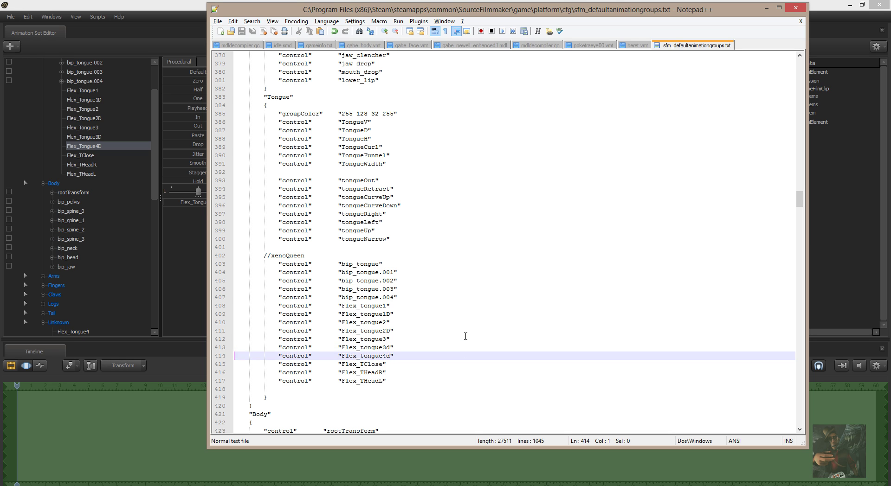
pyautogui.hotkey('ctrl', 'v')
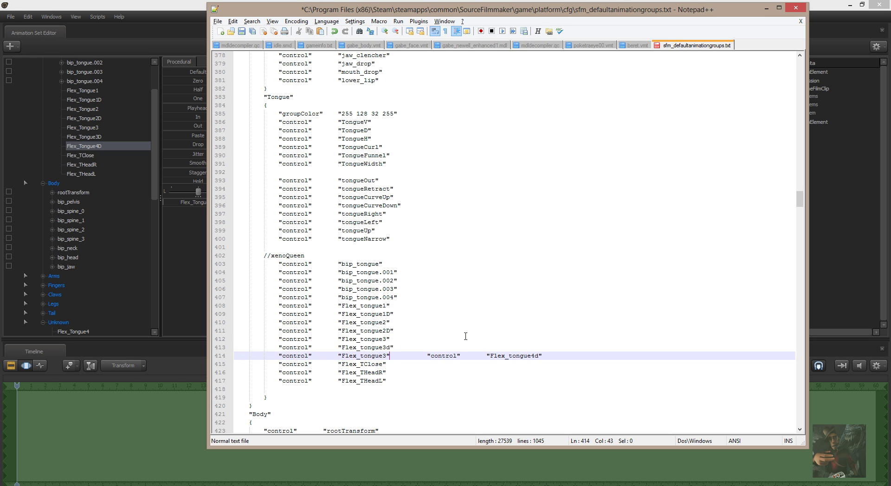
pyautogui.press('Return')
pyautogui.press('Up')
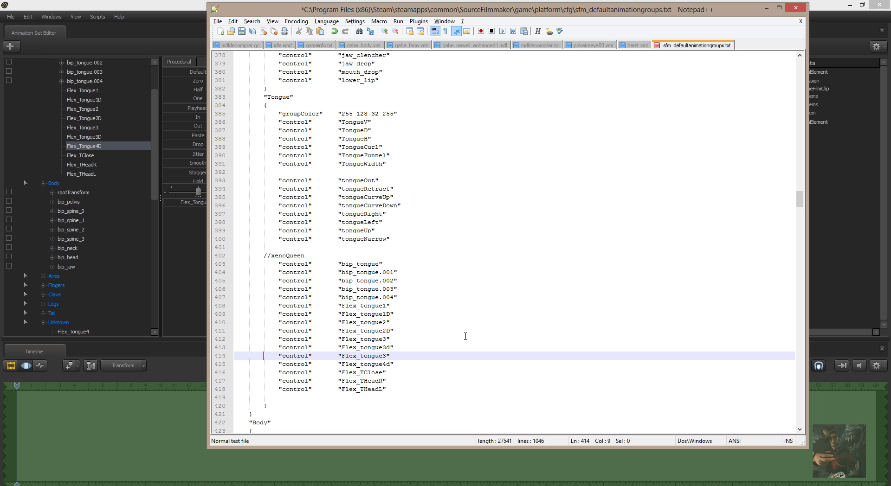
# Rename the duplicated control entry above Flex_tongue4d to Flex_tongue4 and save the animation groups file
pyautogui.press('Right')
pyautogui.press('Right')
pyautogui.press('Right')
pyautogui.press('Right')
pyautogui.press('Right')
pyautogui.press('Right')
pyautogui.press('Right')
pyautogui.press('Right')
pyautogui.press('Right')
pyautogui.press('Right')
pyautogui.press('Right')
pyautogui.press('Right')
pyautogui.press('Right')
pyautogui.press('Right')
pyautogui.hotkey('shift', 'Right')
pyautogui.write('4')
pyautogui.click(217, 21)
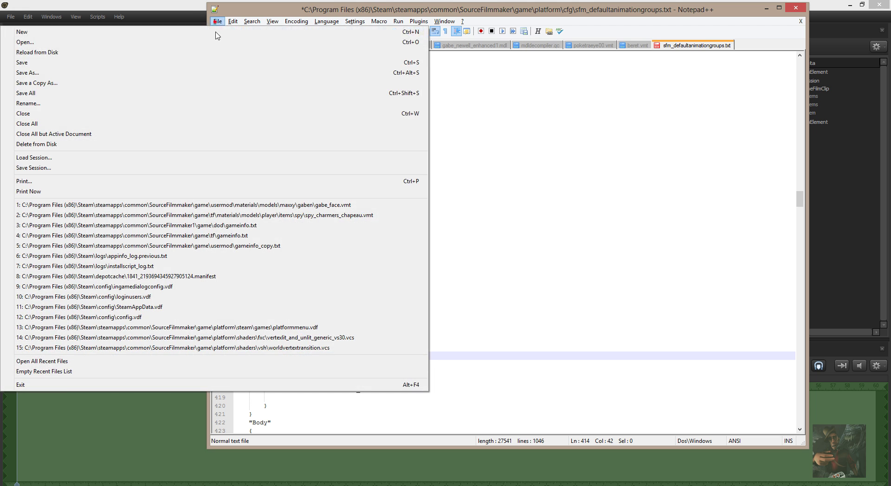
pyautogui.click(85, 67)
# Return to Source Filmmaker and delete the xenoqueen1 animation set
pyautogui.hotkey('alt', 'Tab')
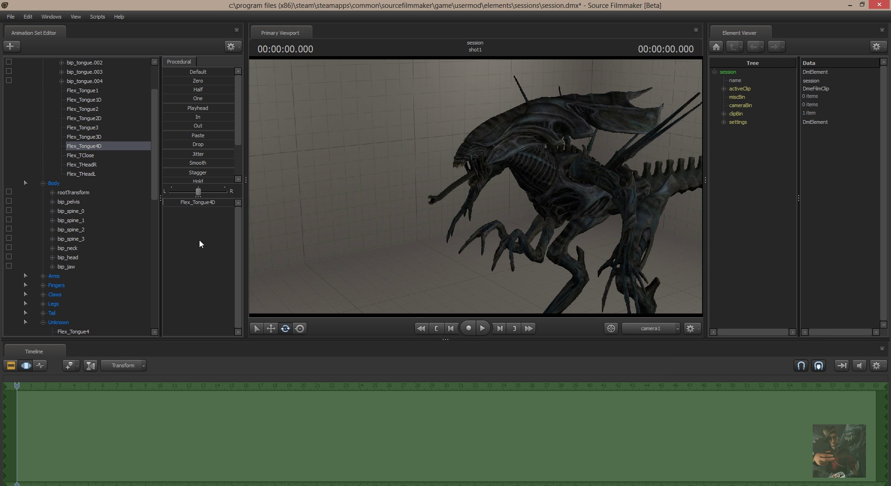
pyautogui.moveTo(154, 193); pyautogui.dragTo(160, 106)
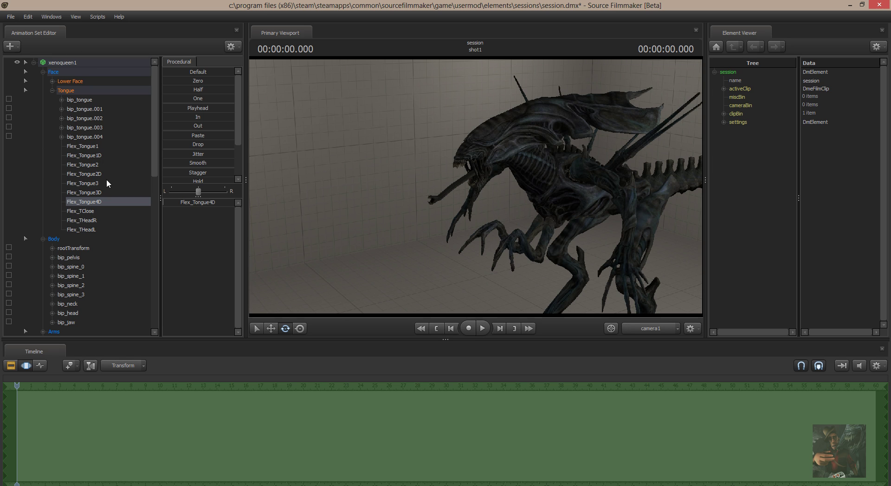
pyautogui.click(82, 61)
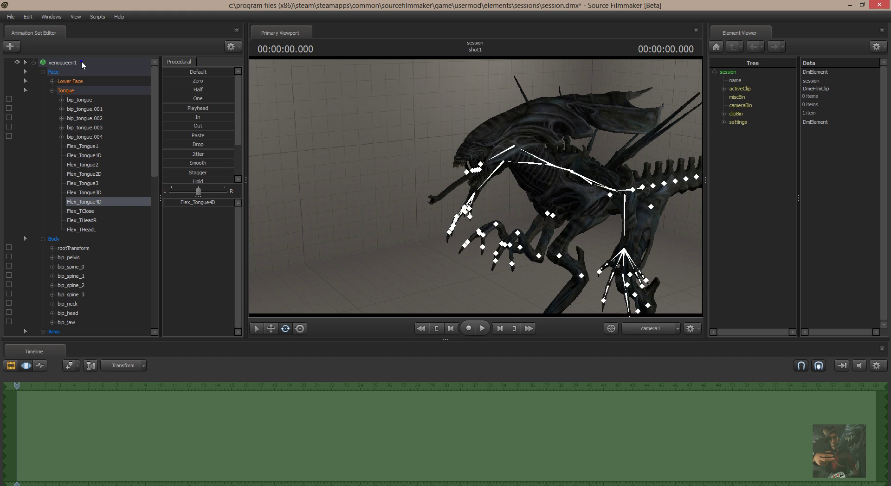
pyautogui.rightClick(82, 60)
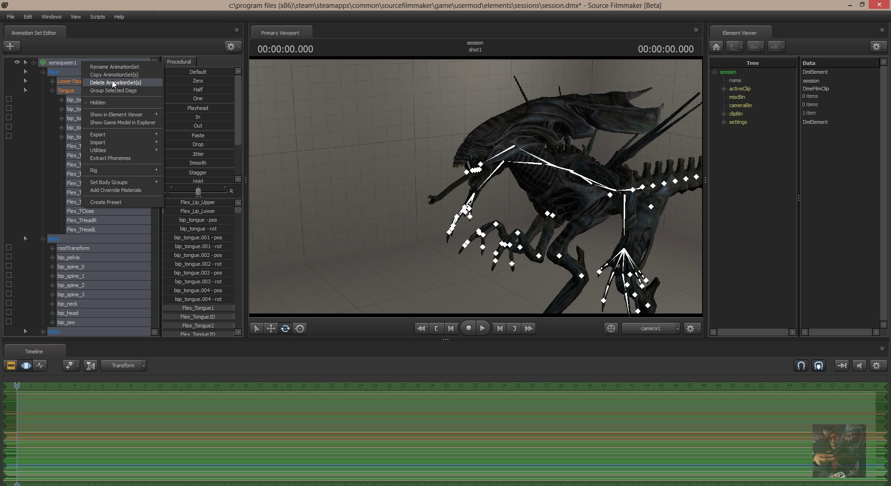
pyautogui.click(113, 84)
# Create an animation set for a new model, rescanning the model list and loading the xenoqueen model
pyautogui.rightClick(112, 80)
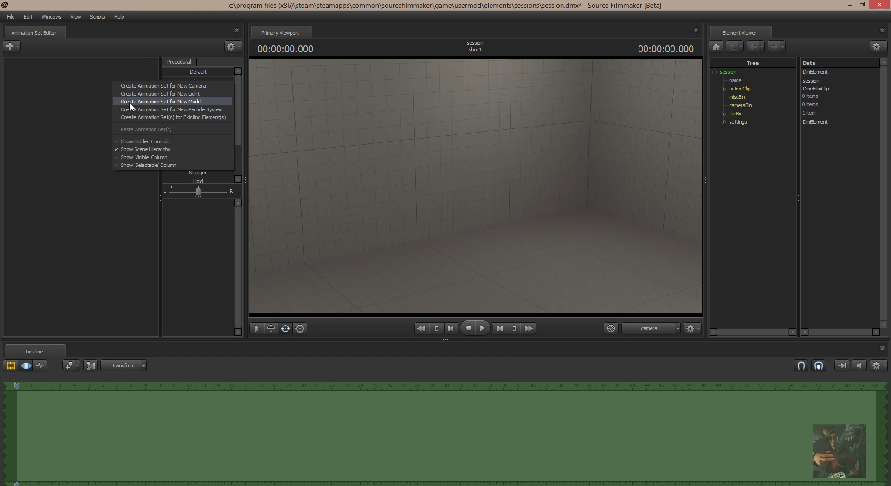
pyautogui.click(131, 103)
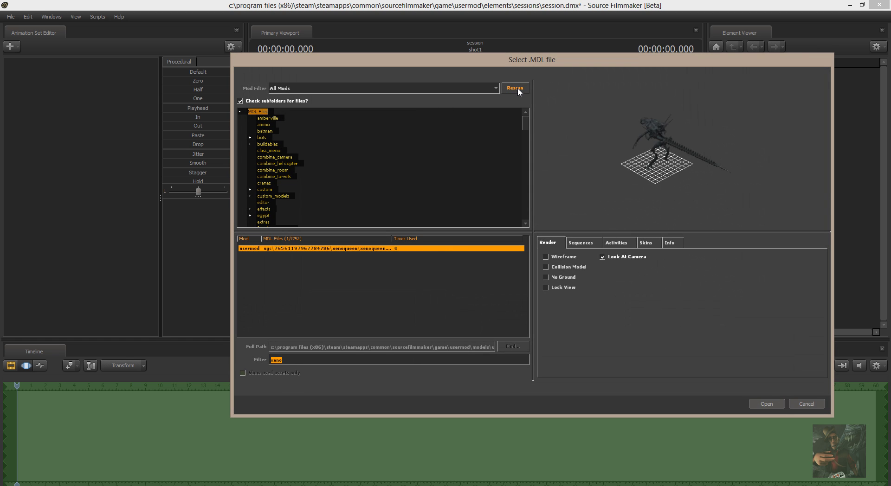
pyautogui.click(518, 89)
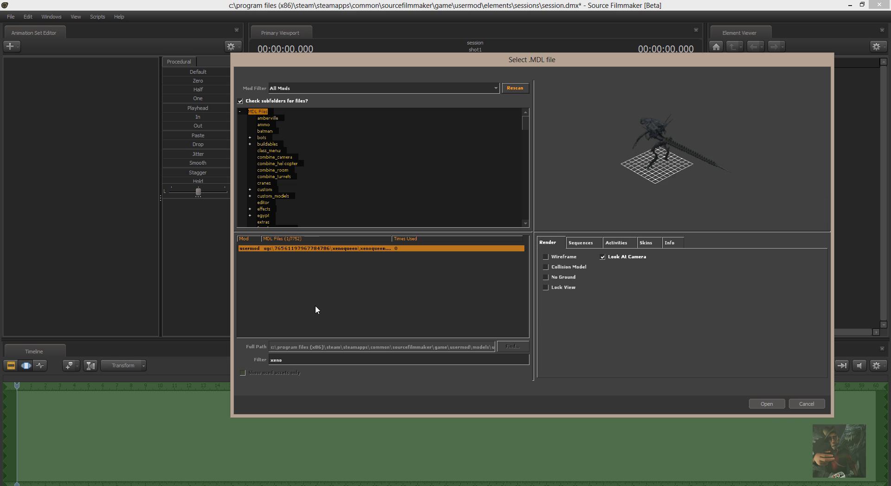
pyautogui.click(770, 405)
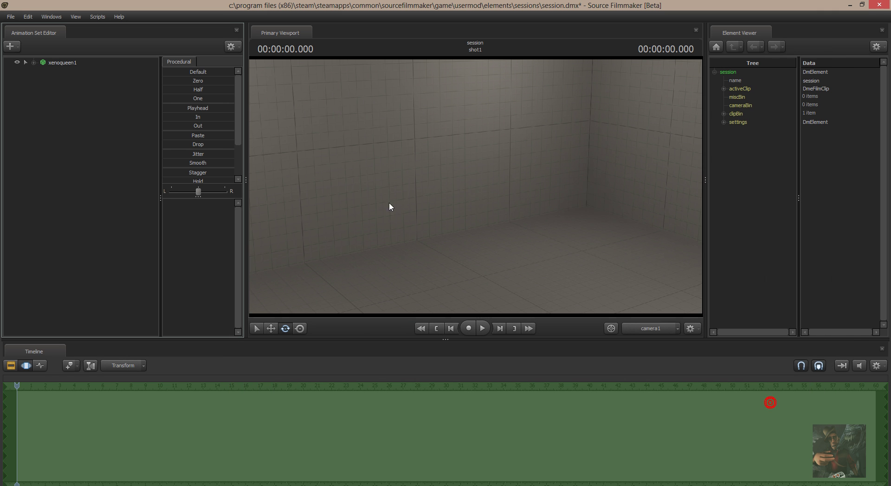
# Expand xenoqueen1 and its Body group, and rotate bip_jaw downward to open the queen's mouth
pyautogui.click(58, 62)
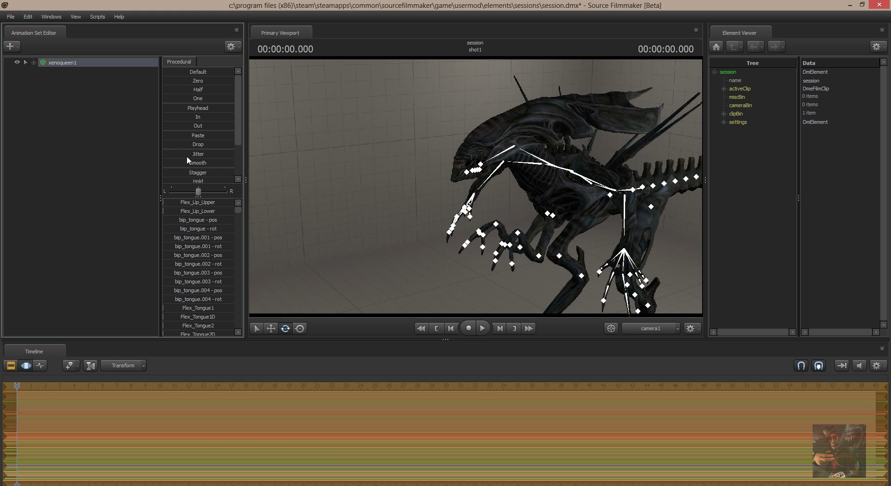
pyautogui.click(33, 64)
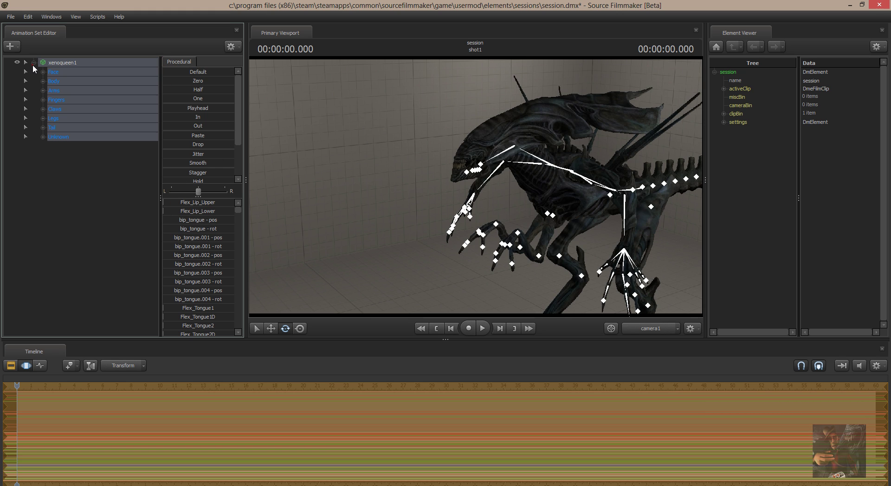
pyautogui.click(41, 80)
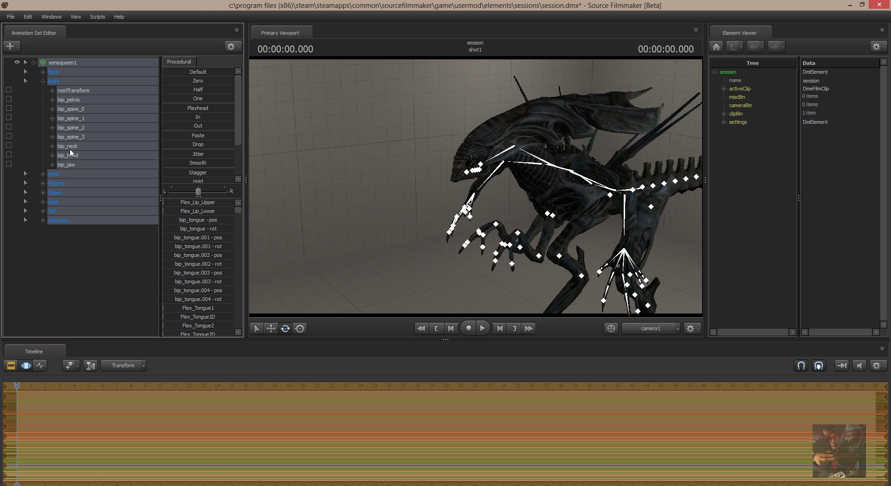
pyautogui.click(66, 164)
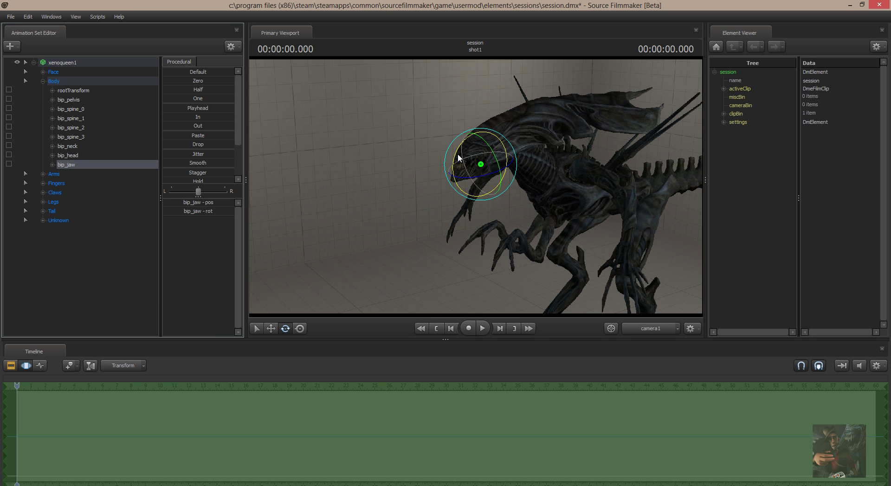
pyautogui.moveTo(457, 154); pyautogui.dragTo(455, 188)
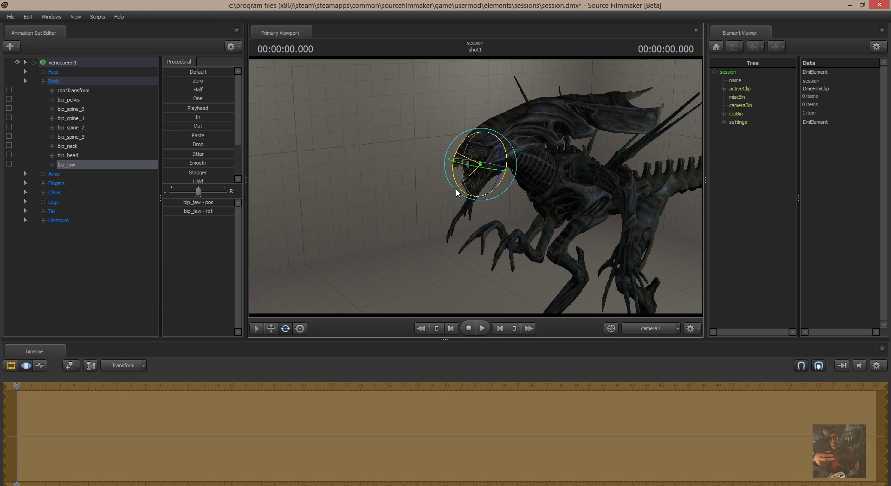
# Expand the Tongue group under Face and test the Flex_Tongue4 and Flex_Tongue3 flexes, raising Flex_Tongue3 to its maximum
pyautogui.click(43, 71)
pyautogui.click(52, 90)
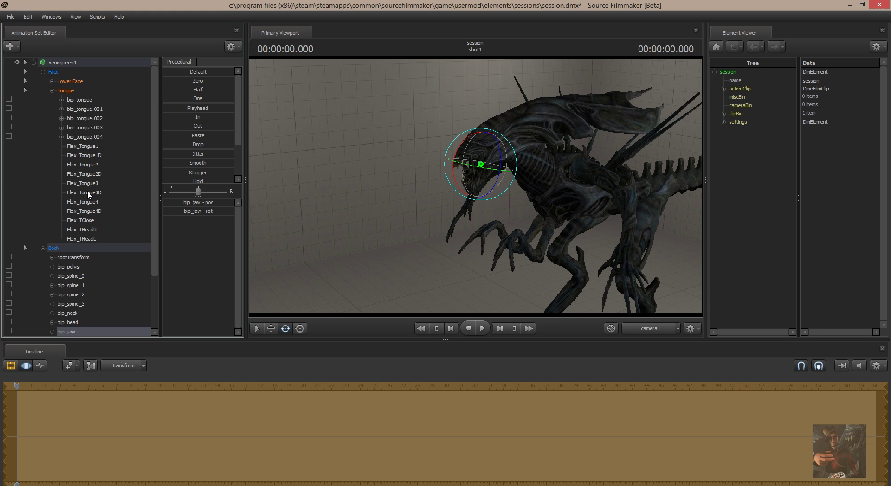
pyautogui.click(88, 202)
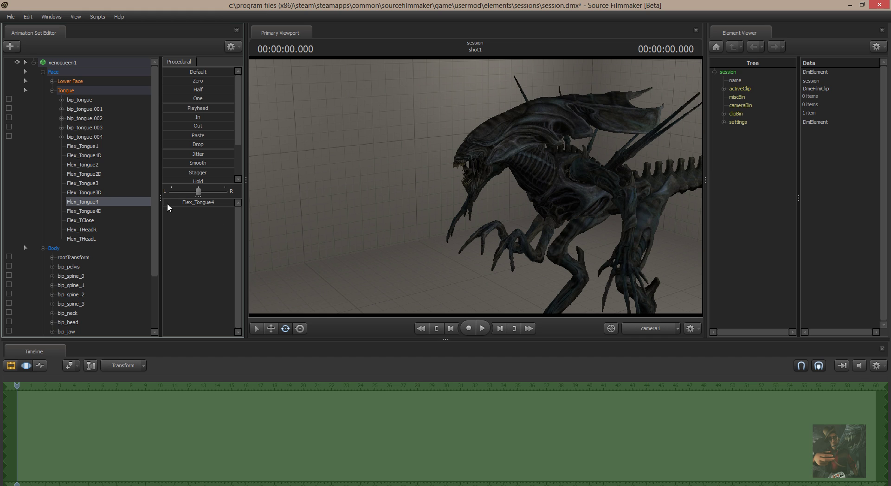
pyautogui.moveTo(167, 203); pyautogui.dragTo(232, 203)
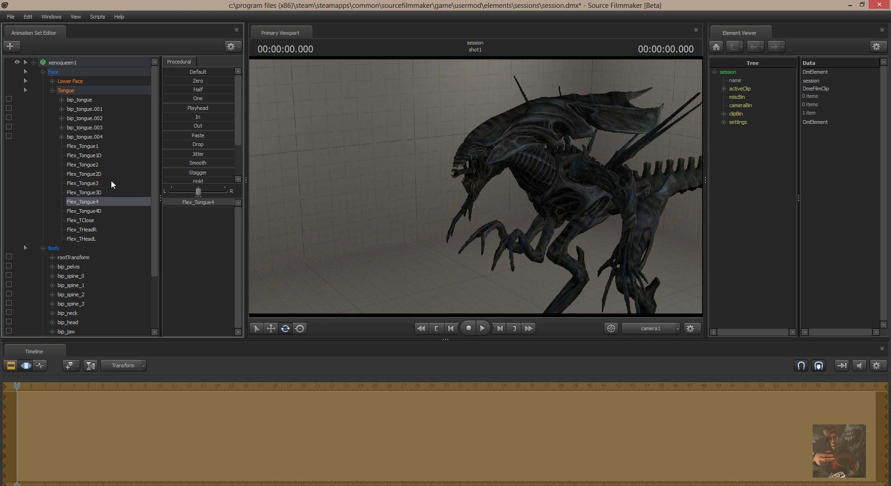
pyautogui.click(90, 183)
pyautogui.moveTo(167, 203); pyautogui.dragTo(258, 208)
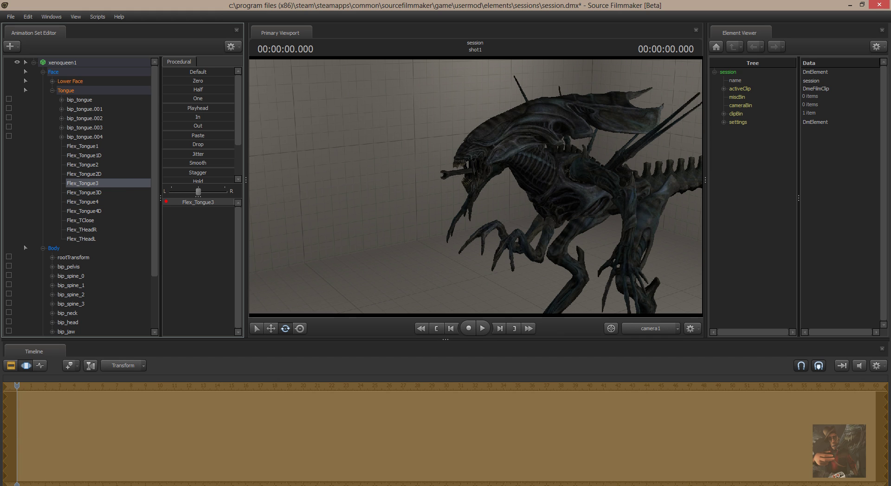
# Move the bip_tongue.003 bone forward out of the mouth and slightly downward
pyautogui.click(79, 128)
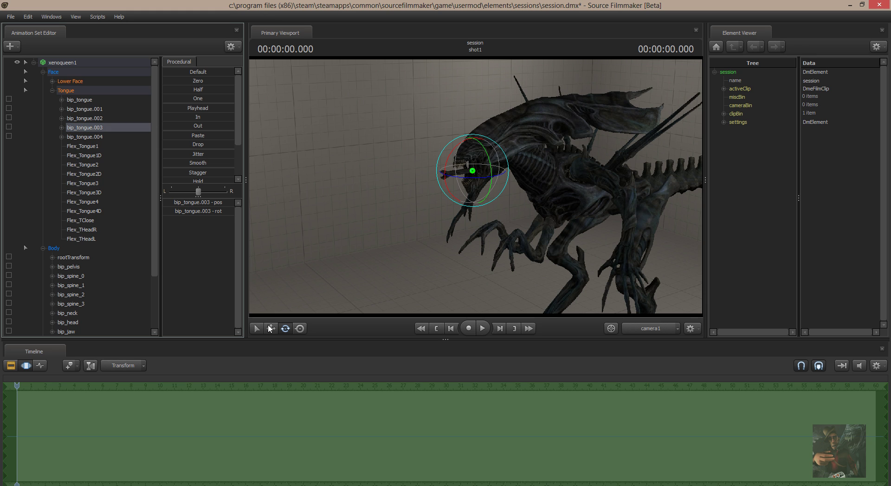
pyautogui.click(270, 328)
pyautogui.moveTo(446, 176); pyautogui.dragTo(406, 179)
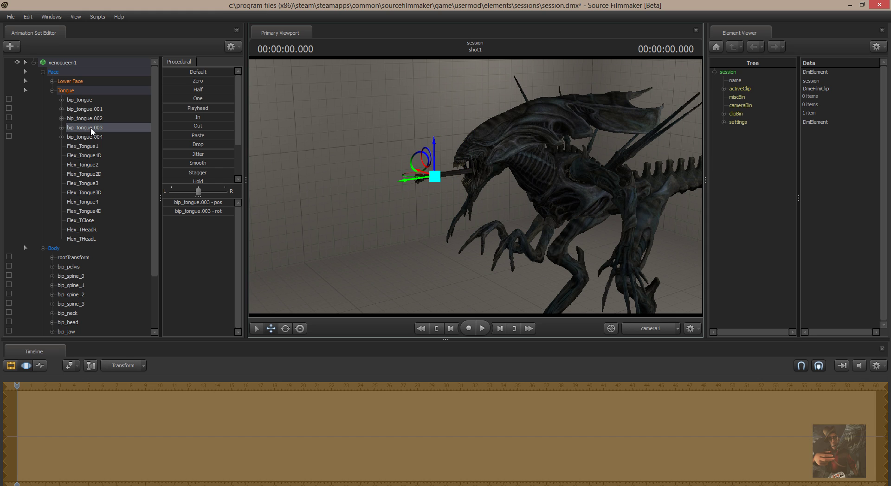
pyautogui.moveTo(436, 144); pyautogui.dragTo(436, 159)
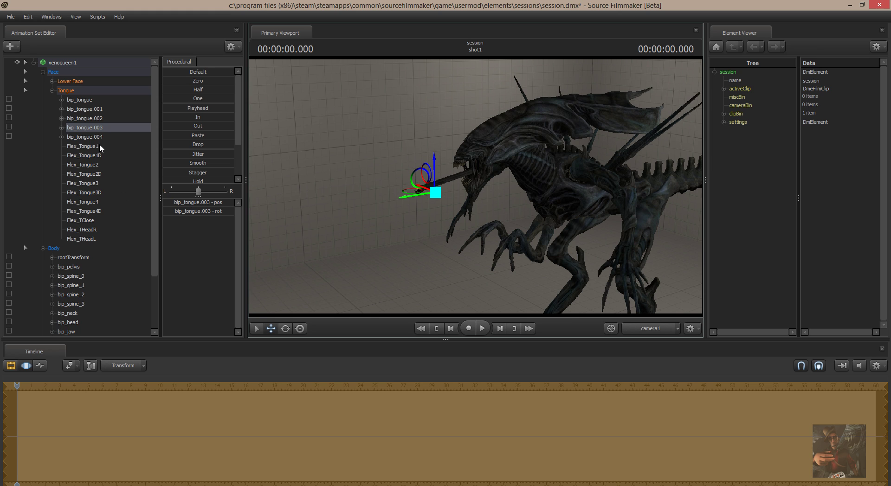
# Test the Flex_Tongue1D, Flex_Tongue4D and Flex_THeadR flexes on the extended tongue, returning Flex_THeadR to zero
pyautogui.click(95, 157)
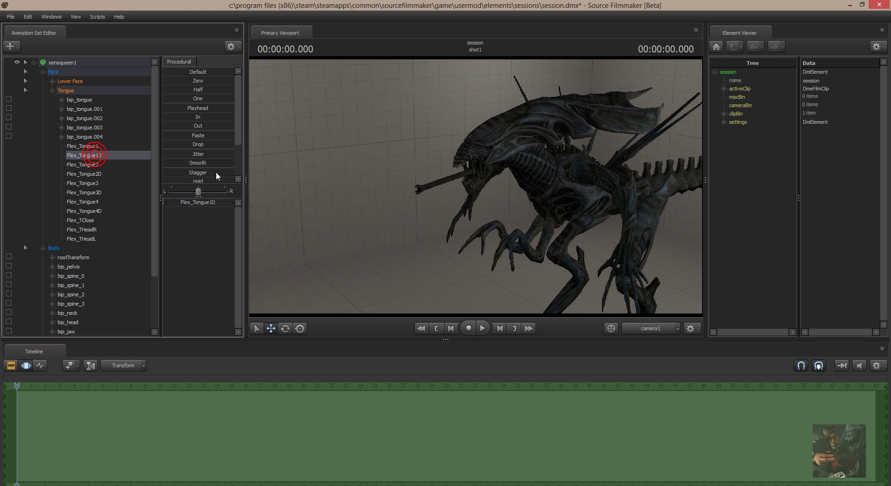
pyautogui.click(167, 202)
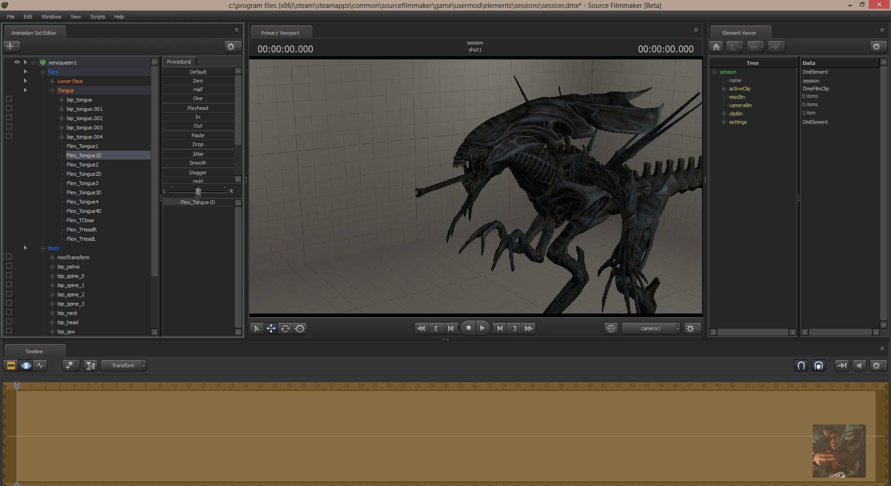
pyautogui.click(90, 211)
pyautogui.click(166, 201)
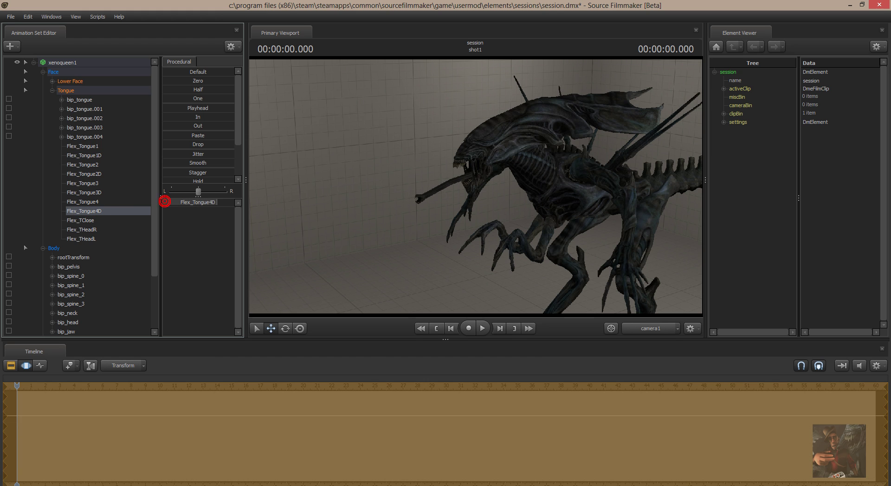
pyautogui.moveTo(164, 201); pyautogui.dragTo(235, 203)
pyautogui.click(103, 220)
pyautogui.click(94, 230)
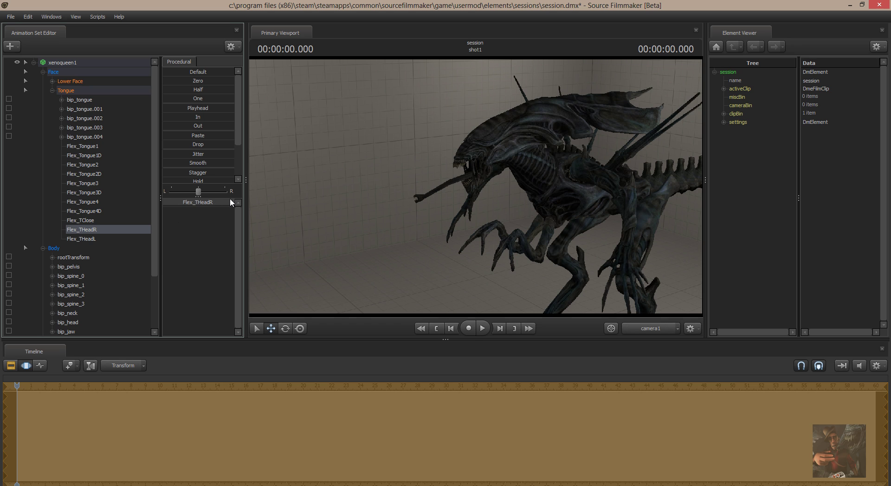
pyautogui.moveTo(231, 200); pyautogui.dragTo(165, 203)
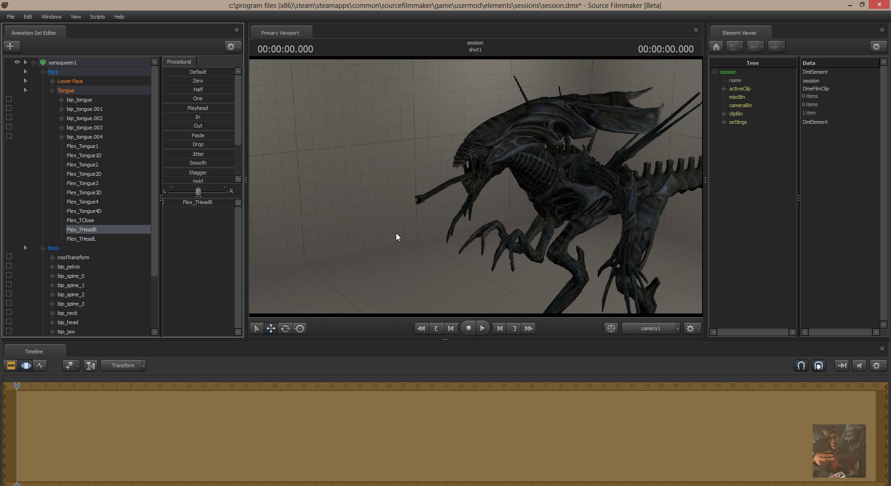
# Collapse the Tongue, Face and Body groups and examine the bones listed in the Unknown group
pyautogui.click(53, 91)
pyautogui.click(43, 72)
pyautogui.click(42, 81)
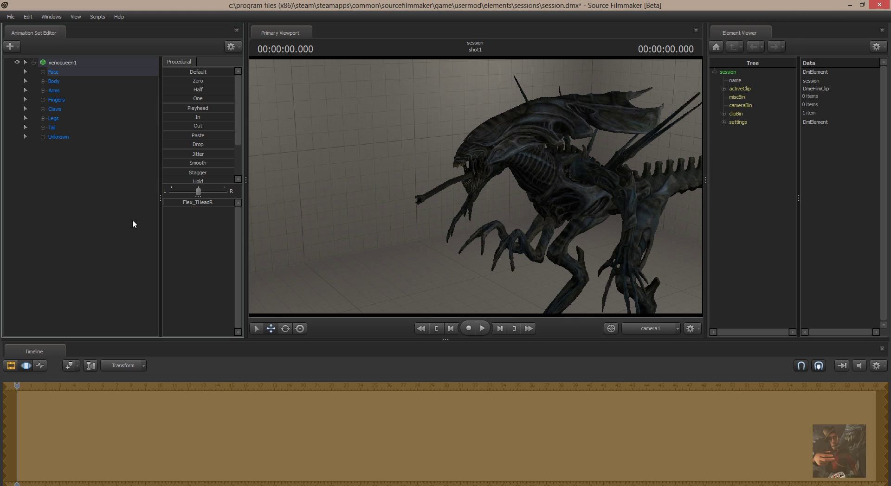
pyautogui.click(41, 136)
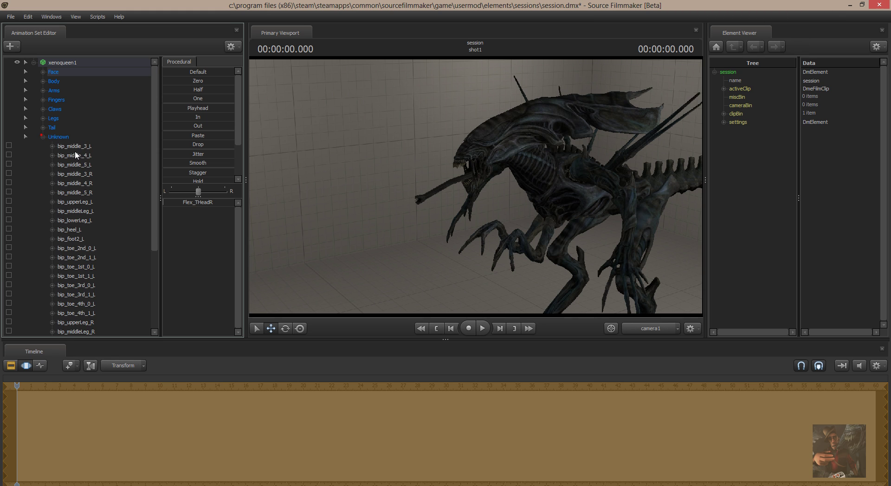
pyautogui.scroll(-5, 89, 272)
pyautogui.scroll(4, 91, 270)
# Switch to File Explorer and rename sfm_defaultanimationgroups.txt as sfm_defaultanimationgroups1.txt in the platform cfg folder
pyautogui.moveTo(736, 485)
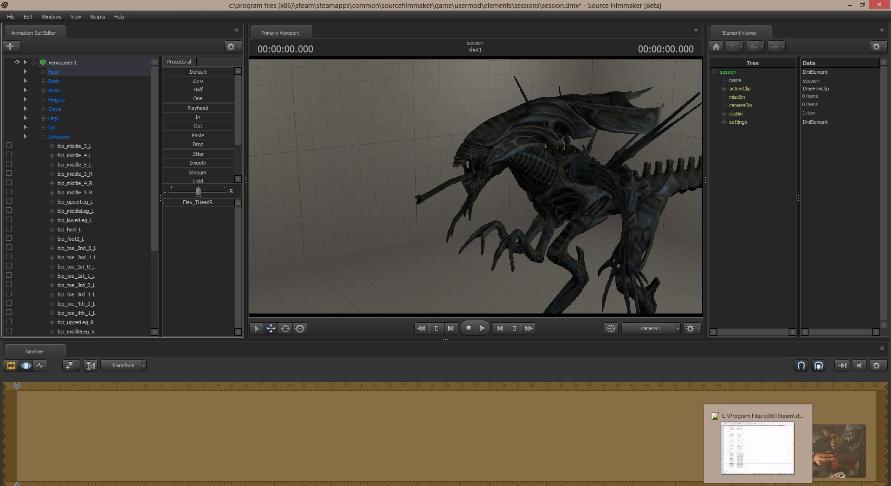
pyautogui.click(234, 485)
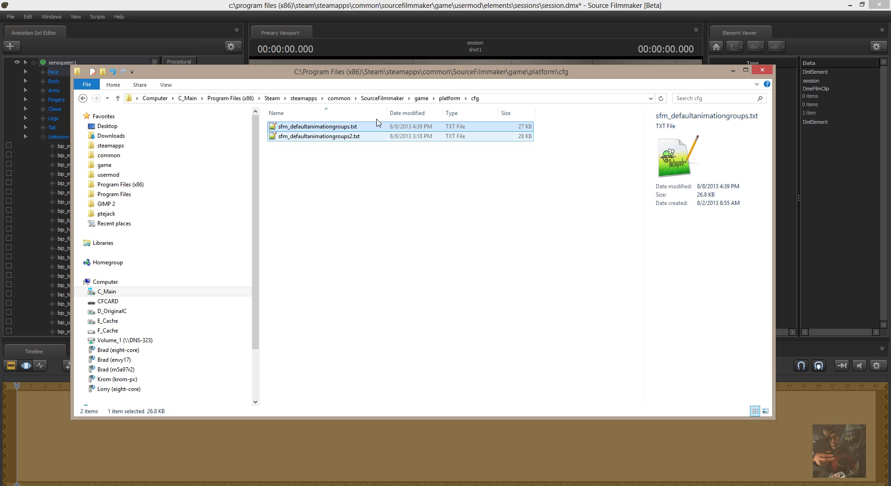
pyautogui.click(352, 128)
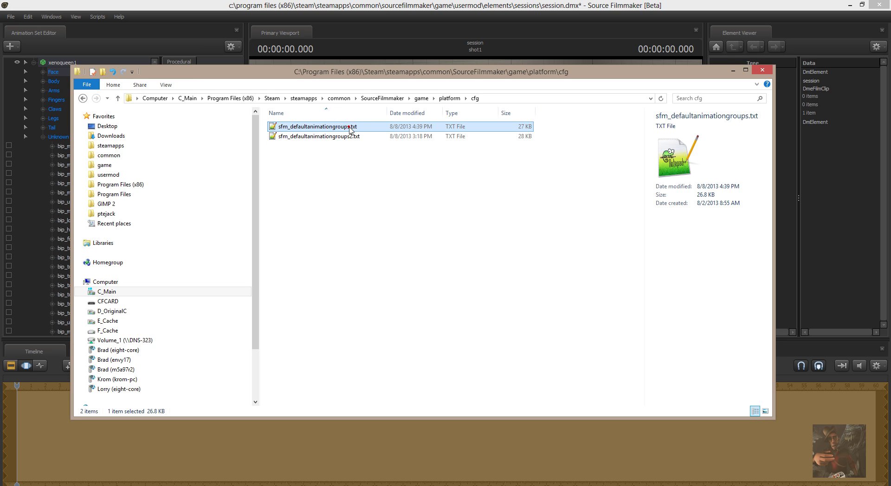
pyautogui.press('Right')
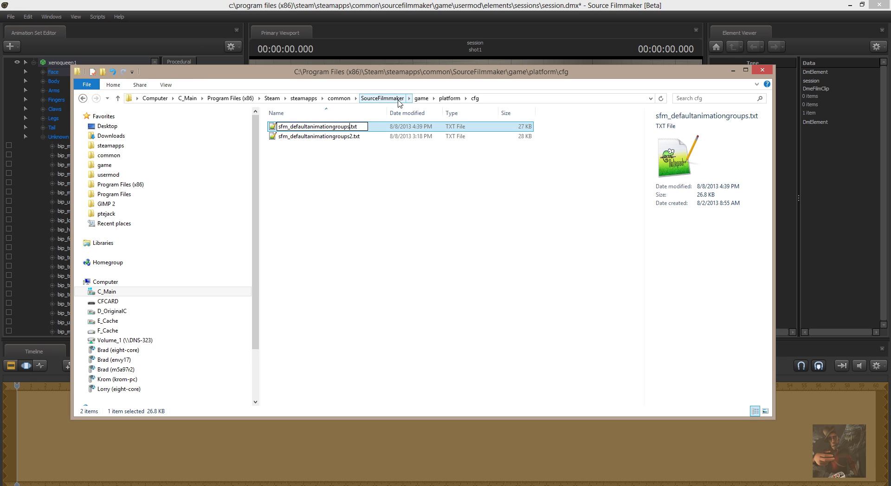
pyautogui.write('1')
pyautogui.press('Return')
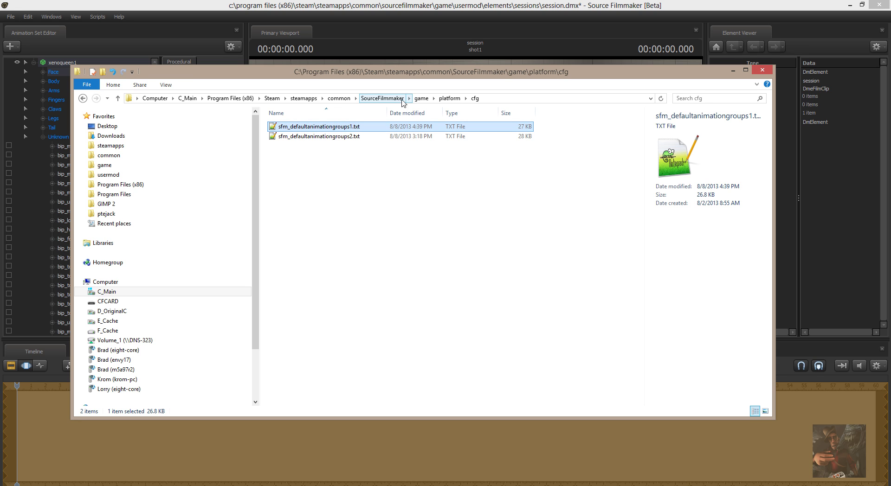
# Rename sfm_defaultanimationgroups2.txt as sfm_defaultanimationgroups.txt
pyautogui.click(350, 139)
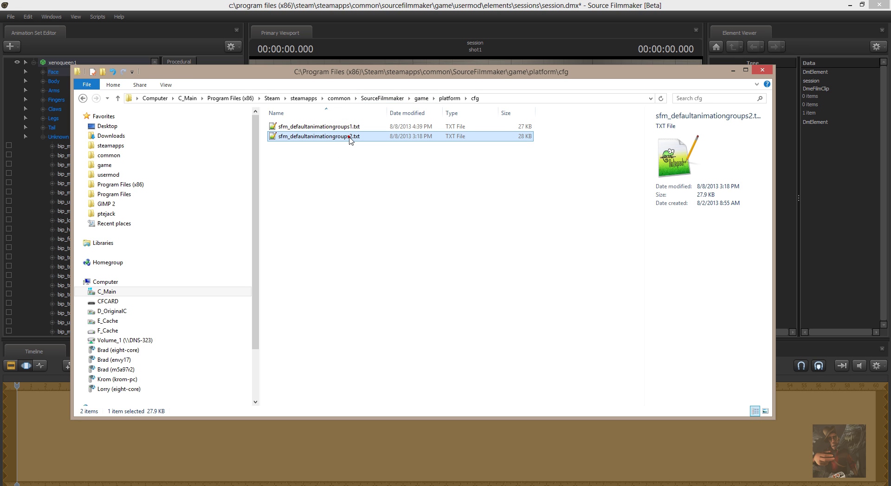
pyautogui.click(350, 137)
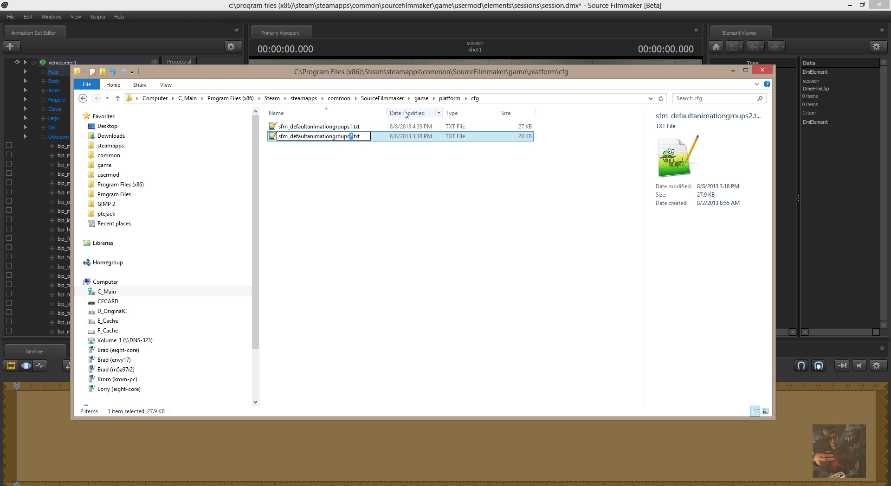
pyautogui.press('BackSpace')
pyautogui.press('Return')
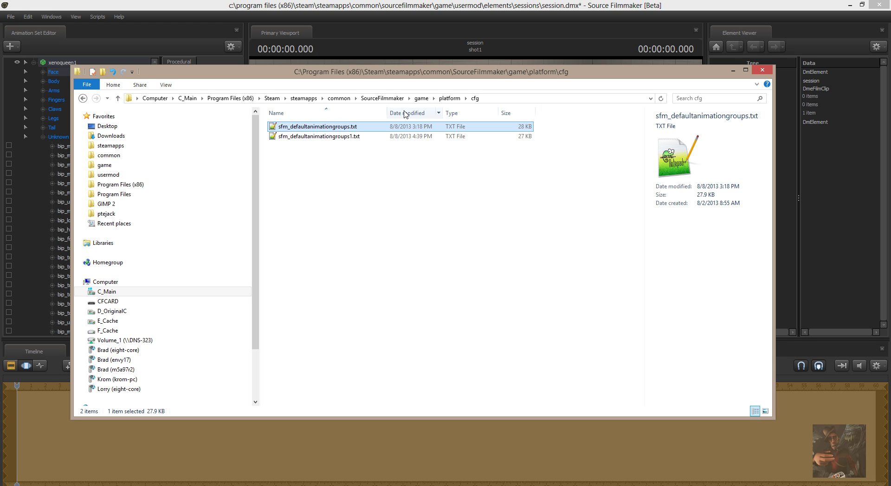
# Return to Source Filmmaker and delete the xenoqueen1 animation set built with the previous groups file
pyautogui.hotkey('alt', 'Tab')
pyautogui.click(102, 63)
pyautogui.rightClick(102, 63)
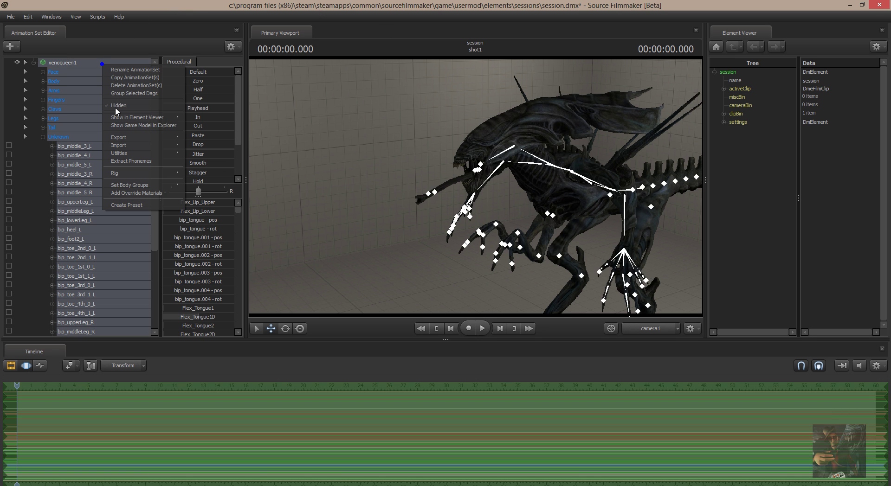
pyautogui.click(140, 85)
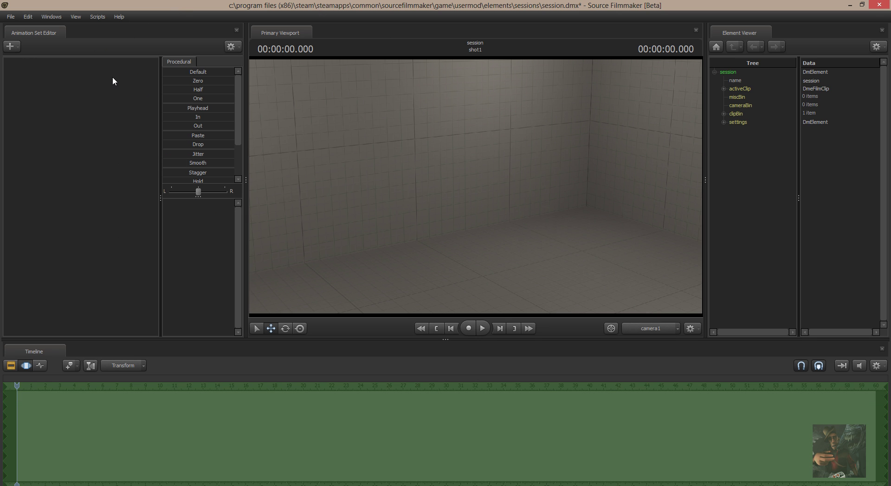
# Create an animation set for a new model from the rescanned model list, opening the xenoqueen model found by the xeno filter
pyautogui.rightClick(113, 77)
pyautogui.click(136, 95)
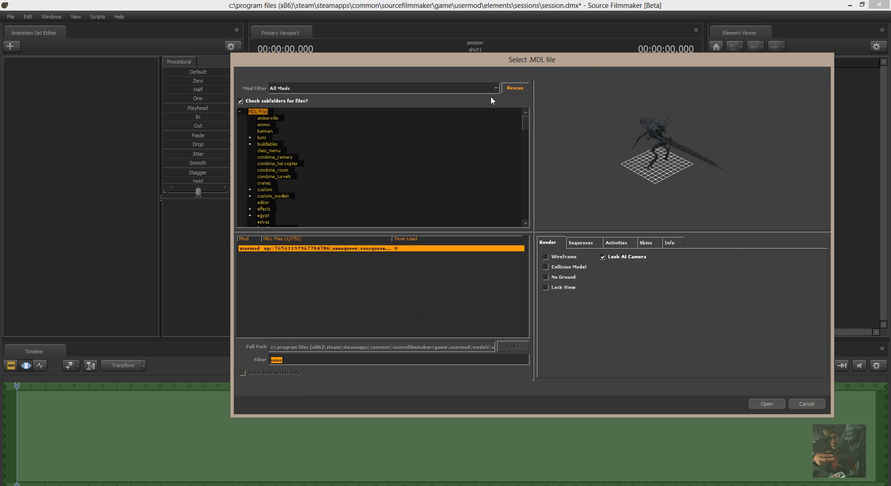
pyautogui.click(515, 87)
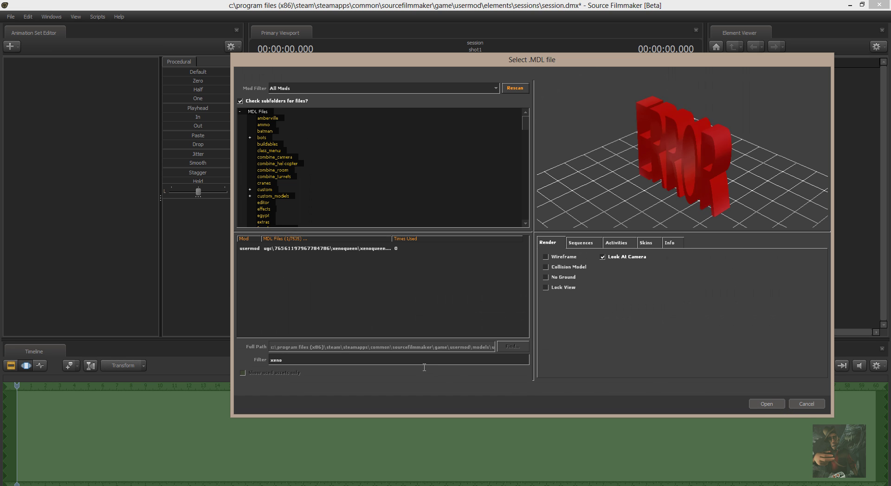
pyautogui.click(770, 404)
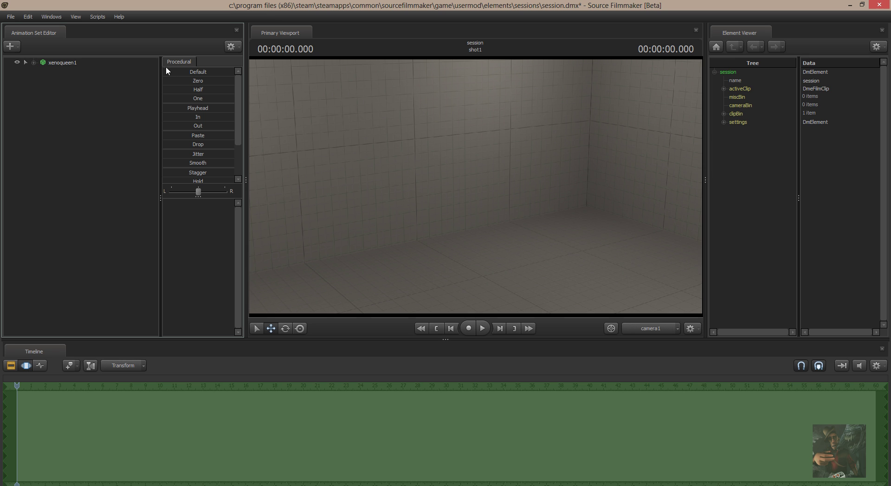
# Expand the reloaded xenoqueen1 animation set to examine its control groups, and select the Face group
pyautogui.click(79, 63)
pyautogui.click(166, 72)
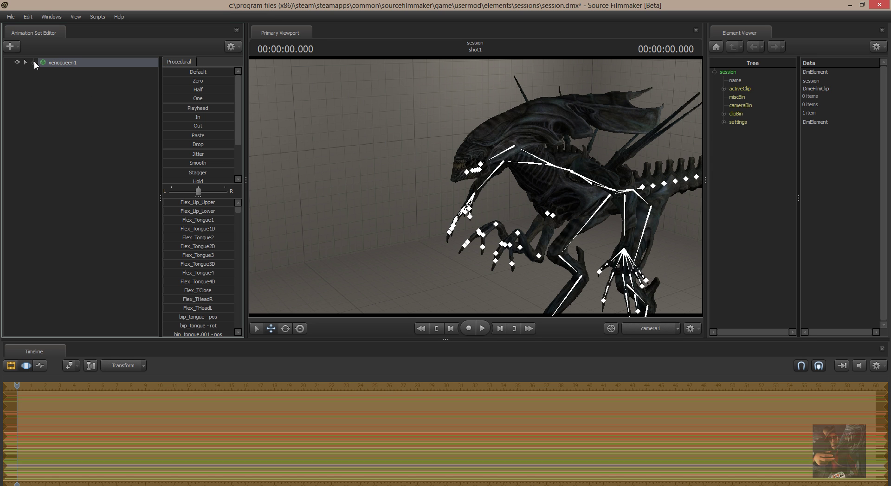
pyautogui.click(34, 61)
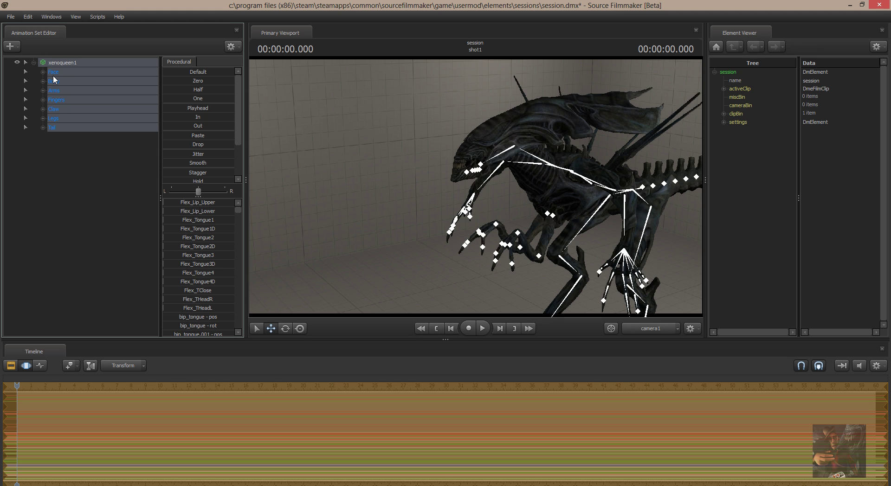
pyautogui.click(54, 71)
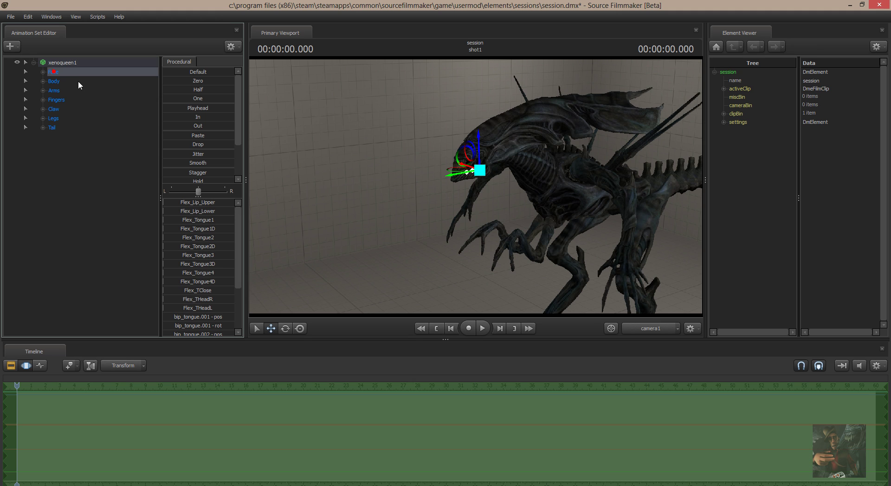
# Expand the Tail, Legs, Claw, Fingers, Arms, Body and Face groups of xenoqueen1 and examine the controls sorted into them
pyautogui.click(43, 127)
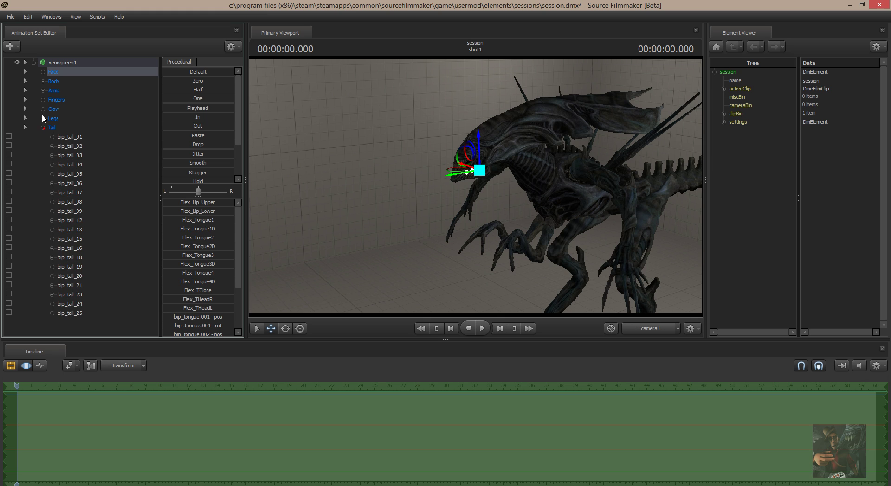
pyautogui.click(42, 118)
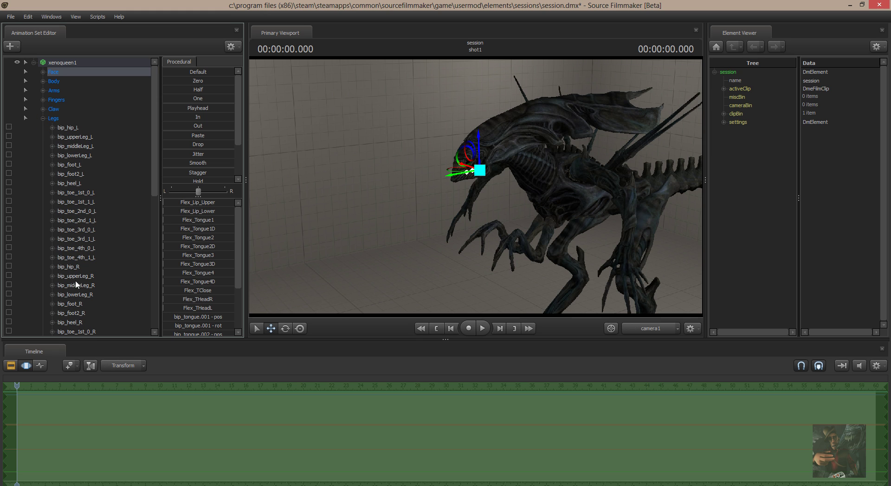
pyautogui.click(43, 108)
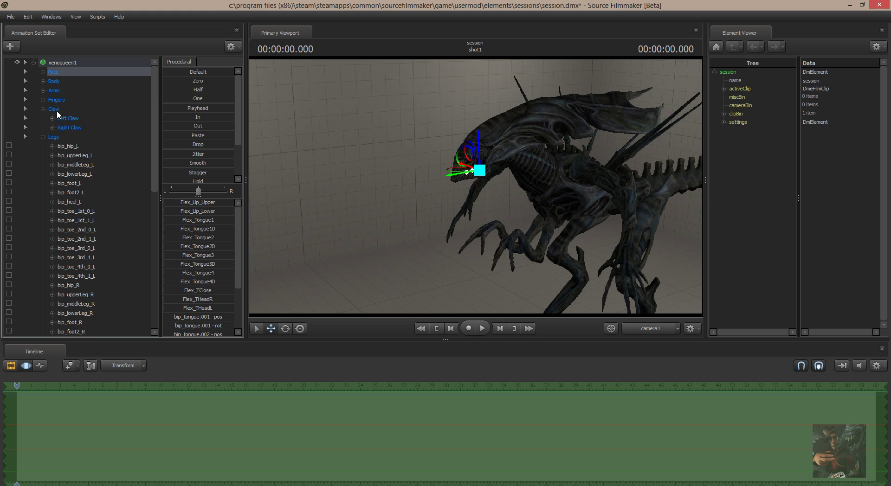
pyautogui.click(43, 100)
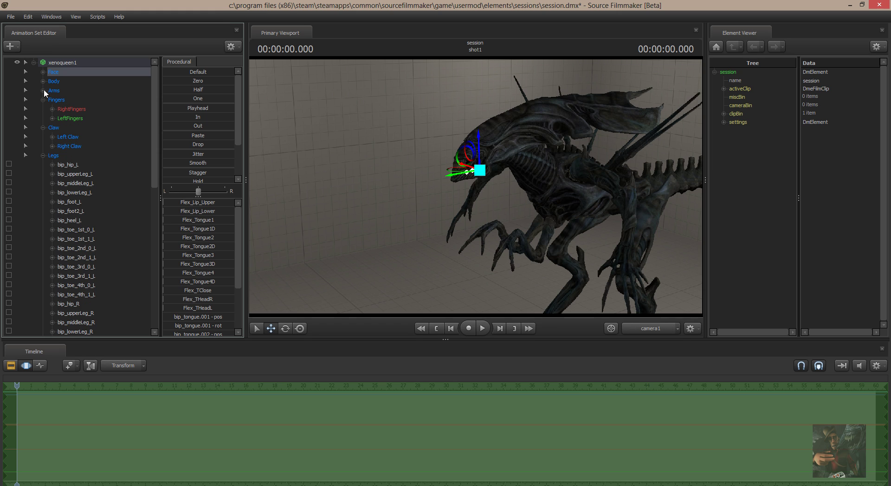
pyautogui.click(43, 90)
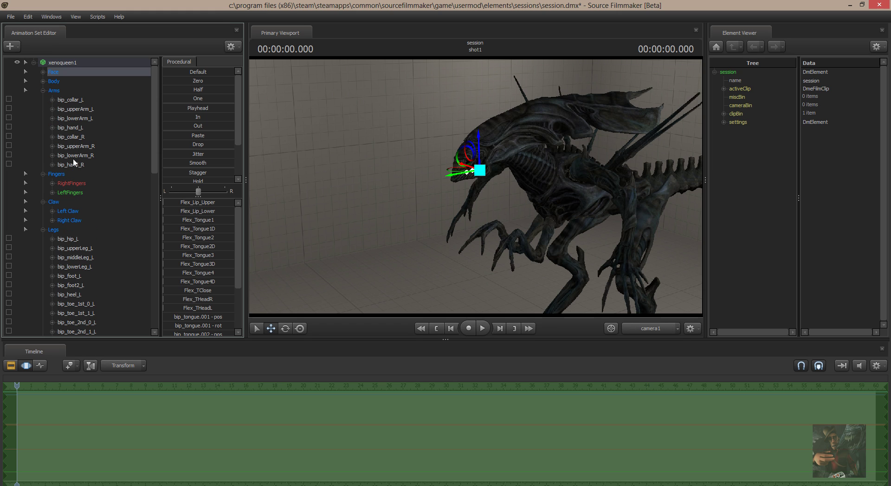
pyautogui.click(43, 80)
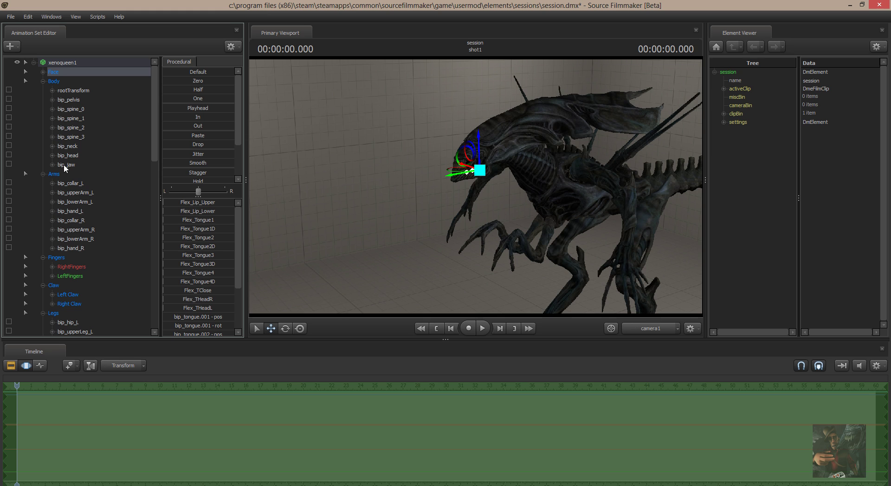
pyautogui.click(42, 72)
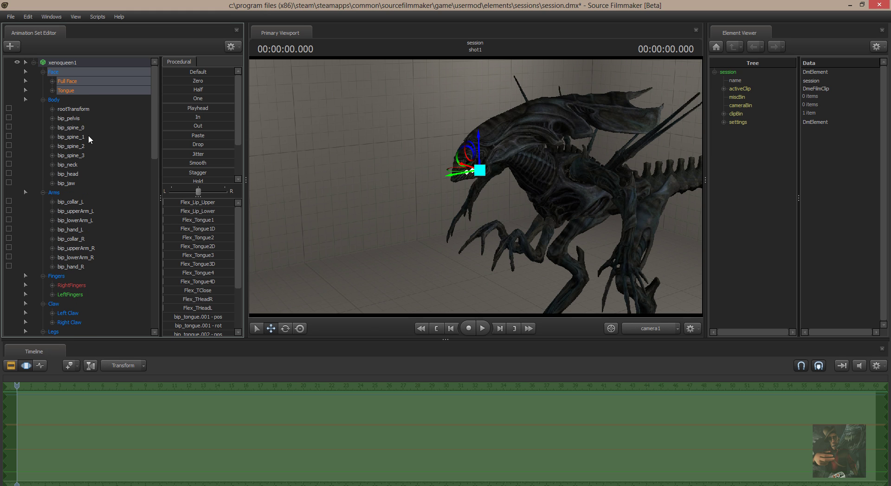
pyautogui.scroll(-13, 88, 135)
pyautogui.scroll(3, 96, 190)
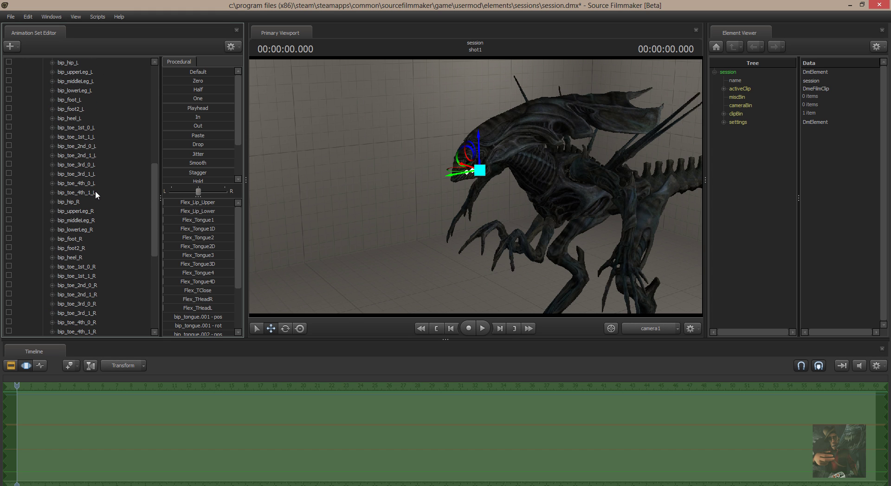
pyautogui.scroll(3, 85, 118)
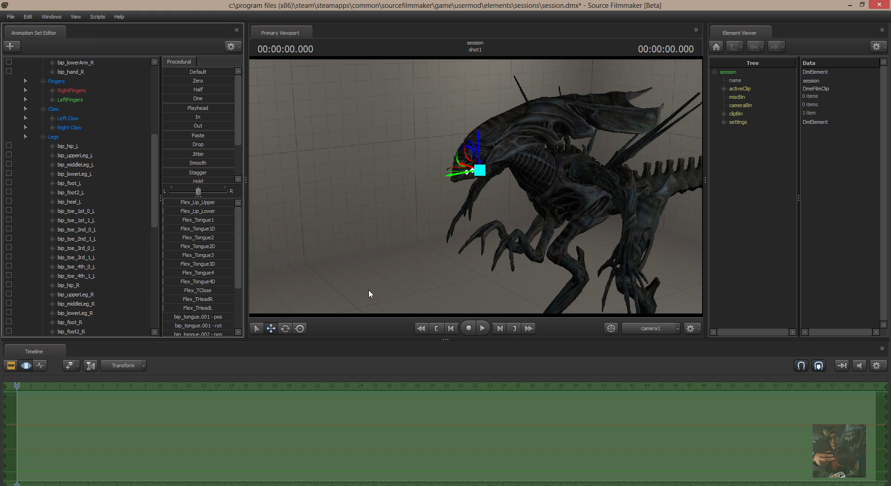
# Switch to the cfg folder, open sfm_defaultanimationgroups.txt in Notepad++ with its changes reloaded, and examine the Tongue, Body and Arms definitions
pyautogui.hotkey('alt', 'Tab')
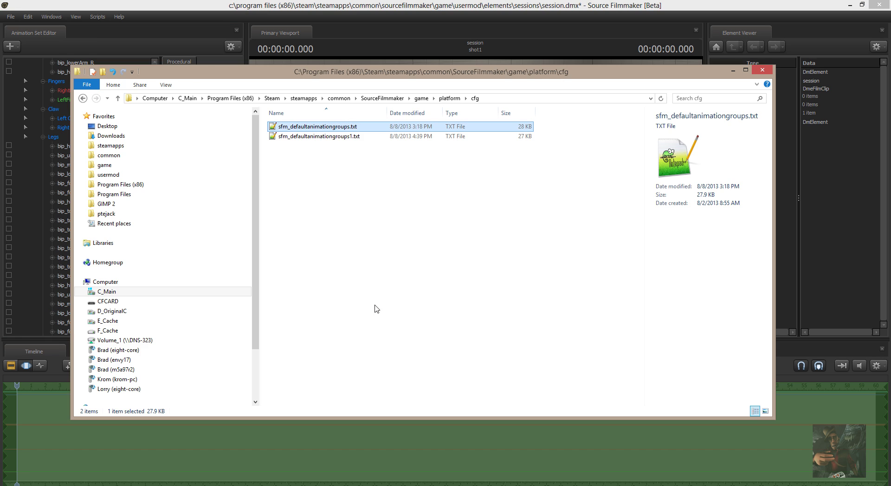
pyautogui.doubleClick(330, 128)
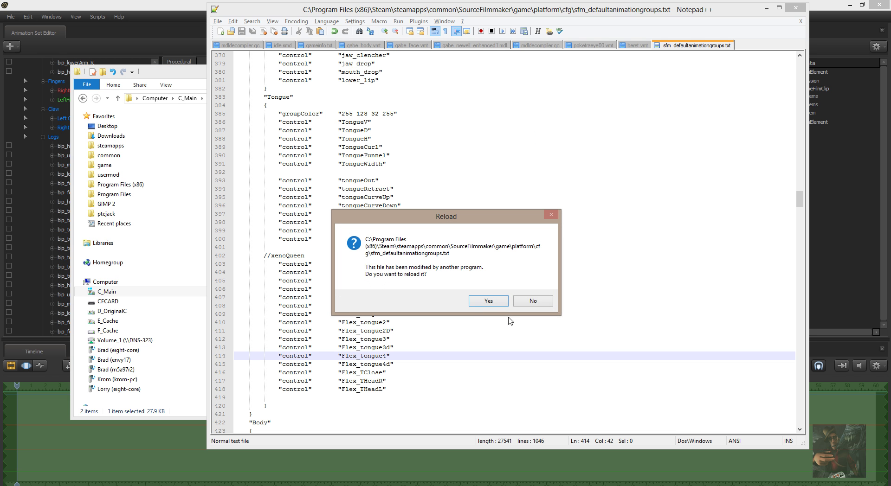
pyautogui.click(497, 301)
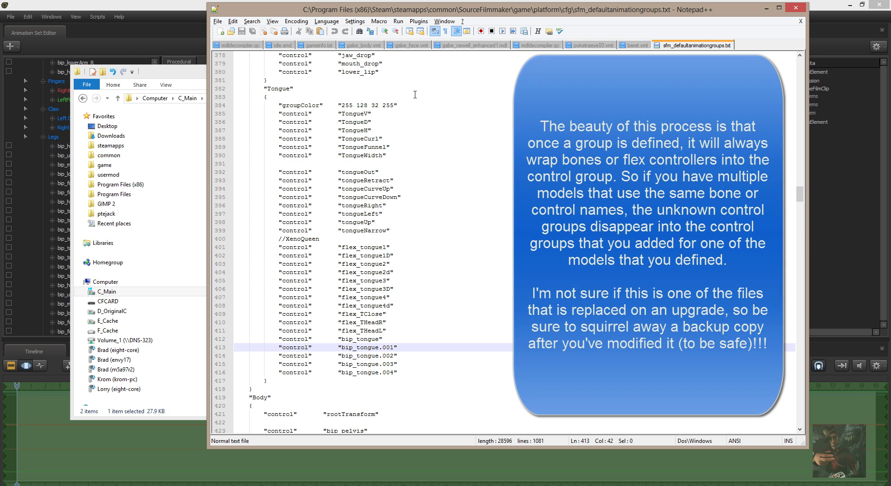
pyautogui.scroll(-13, 415, 94)
pyautogui.scroll(-5, 380, 231)
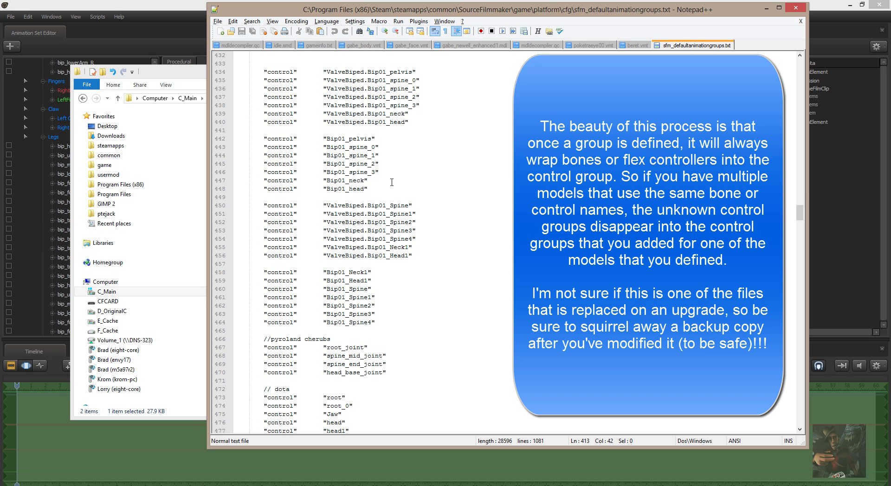
pyautogui.scroll(3, 392, 182)
pyautogui.scroll(-20, 390, 176)
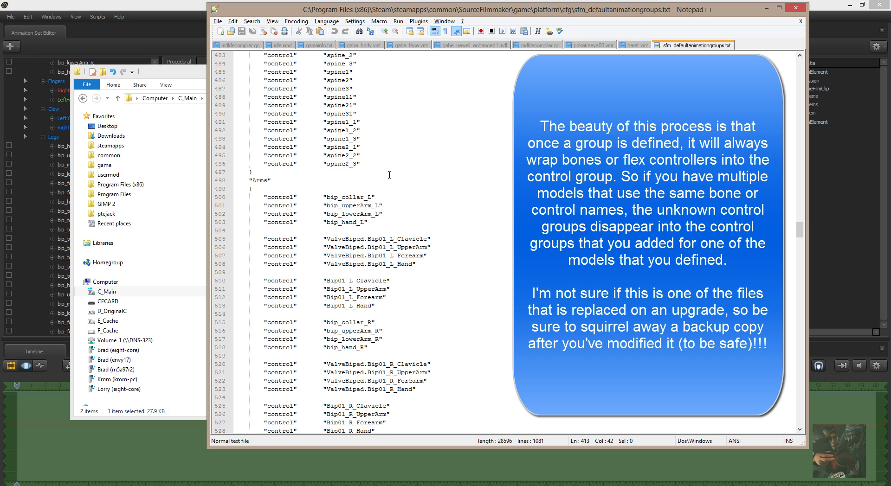
# Return to Source Filmmaker and check the left leg bones on the model one by one, from bip_hip_L to bip_foot_L
pyautogui.hotkey('alt', 'Tab')
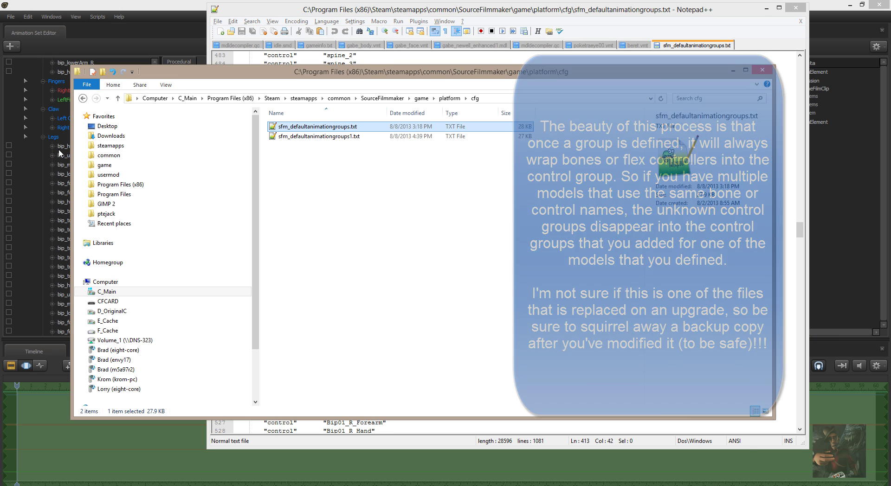
pyautogui.click(61, 146)
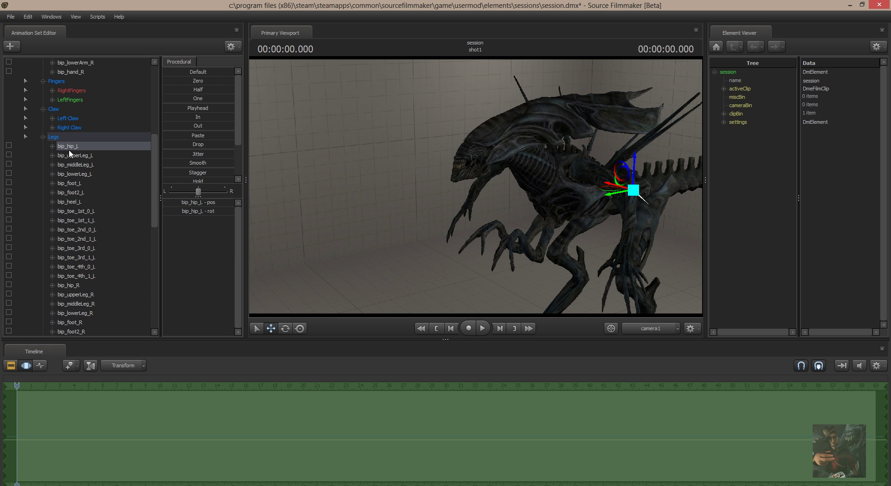
pyautogui.click(75, 155)
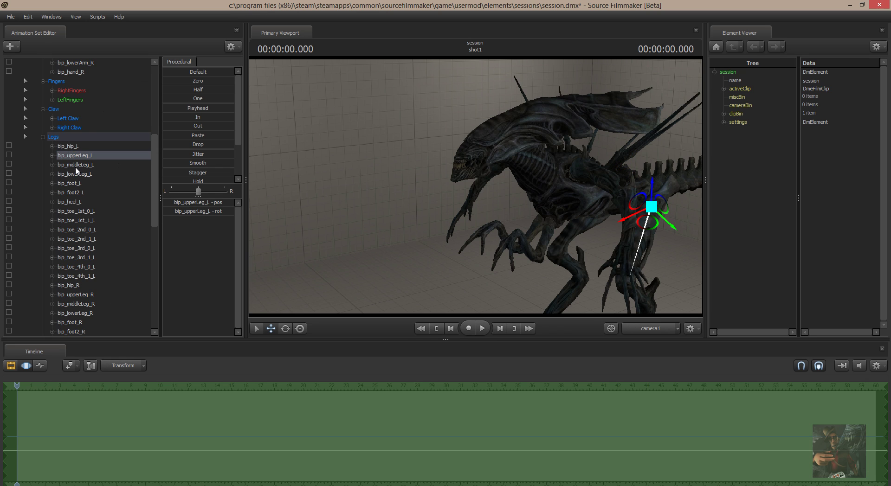
pyautogui.click(76, 165)
pyautogui.click(76, 176)
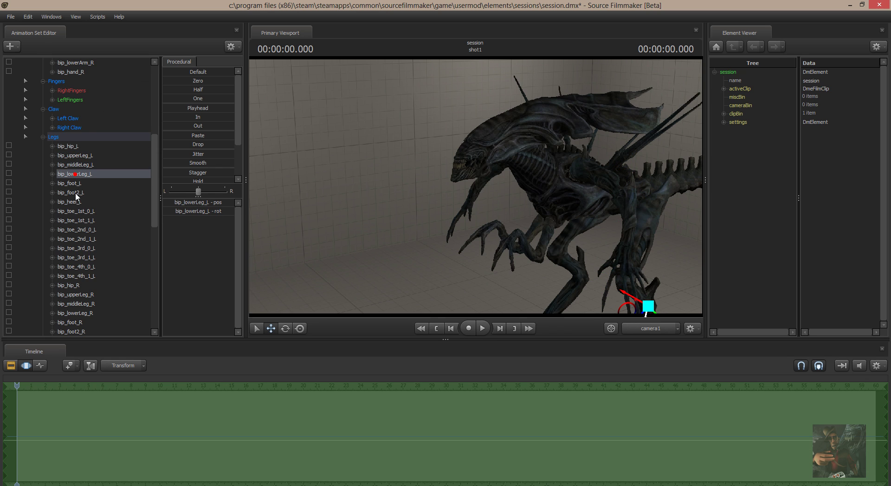
pyautogui.click(77, 184)
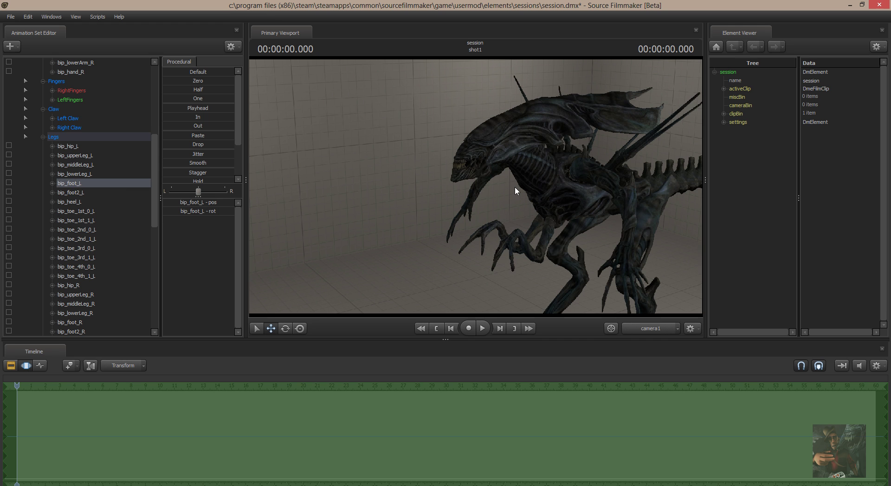
pyautogui.click(665, 151)
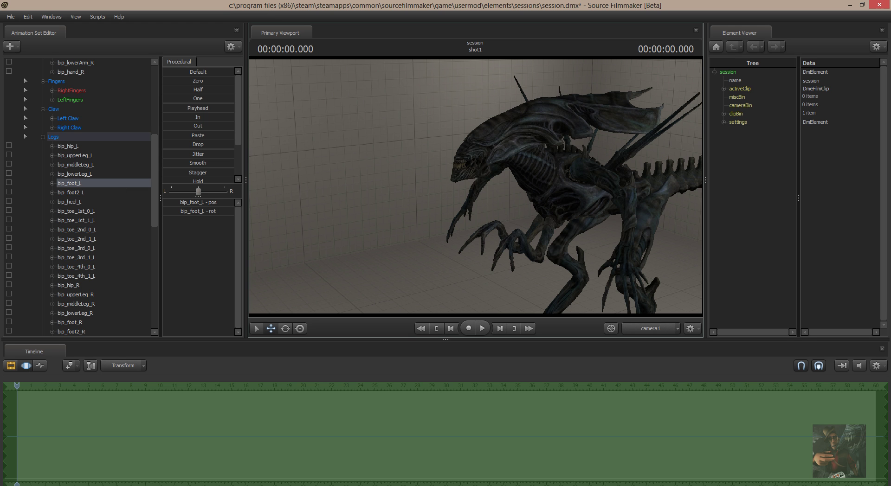
pyautogui.press('z')
pyautogui.press('x')
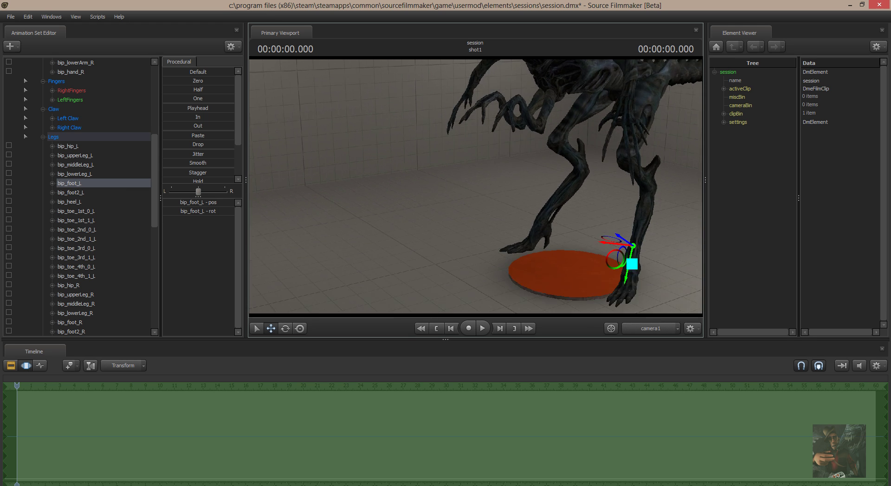
# Check bip_foot2_L, bip_heel_L, several left toe bones and bip_hip_R in the Legs group against their positions on the model
pyautogui.click(82, 193)
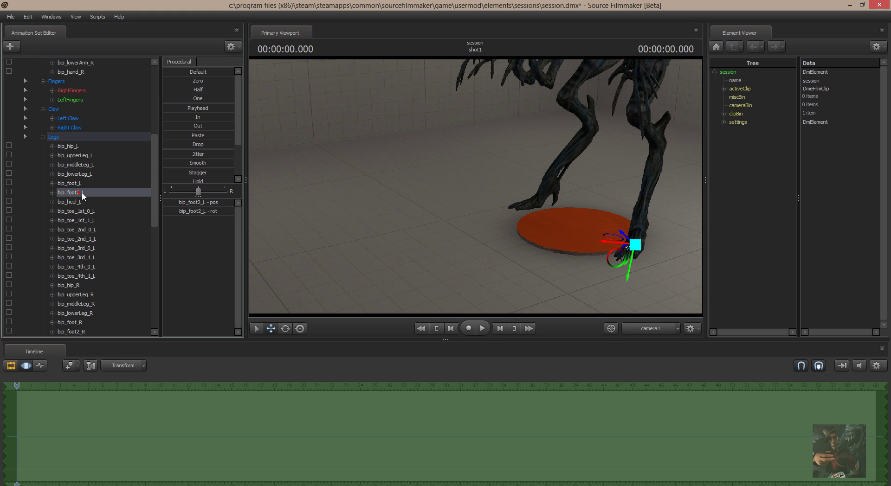
pyautogui.click(77, 203)
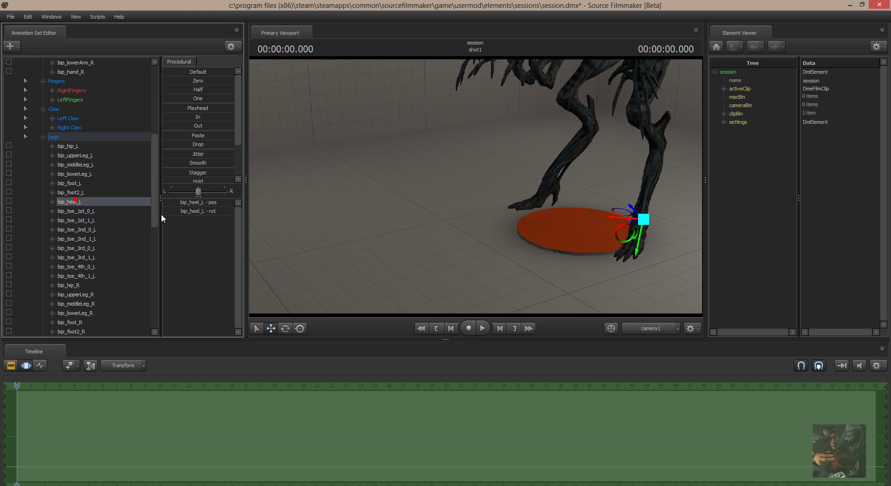
pyautogui.click(95, 230)
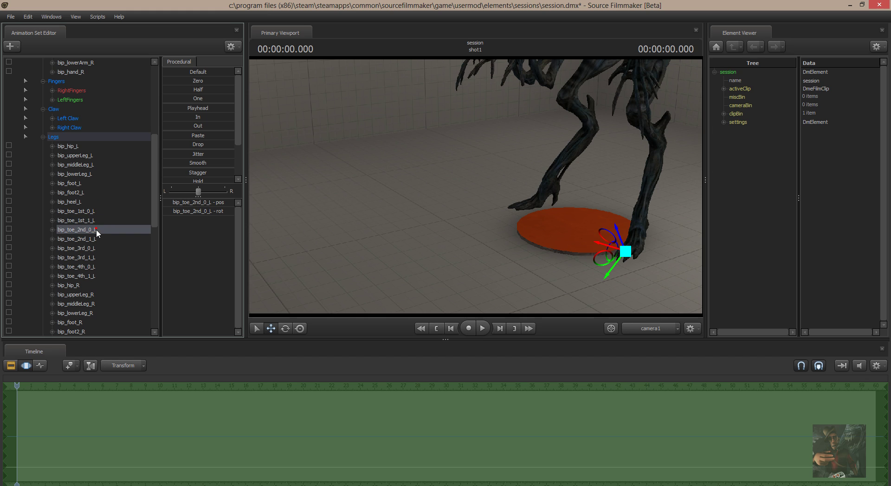
pyautogui.click(94, 239)
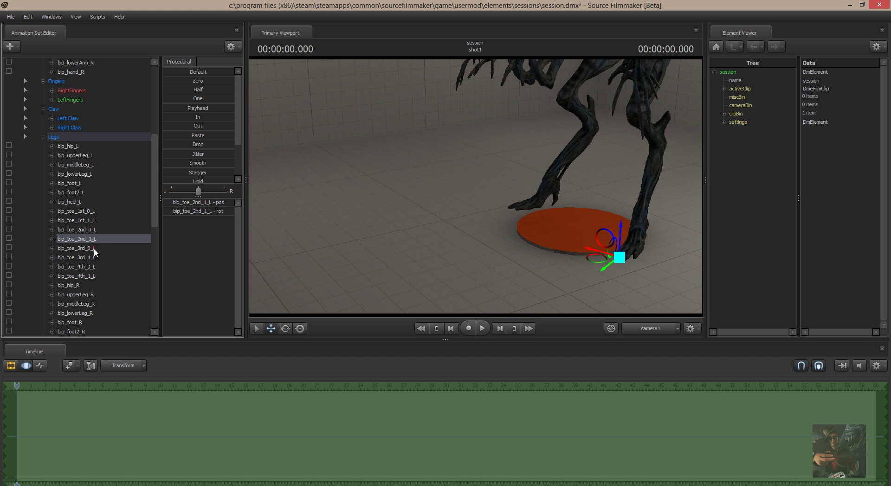
pyautogui.click(92, 257)
pyautogui.click(91, 275)
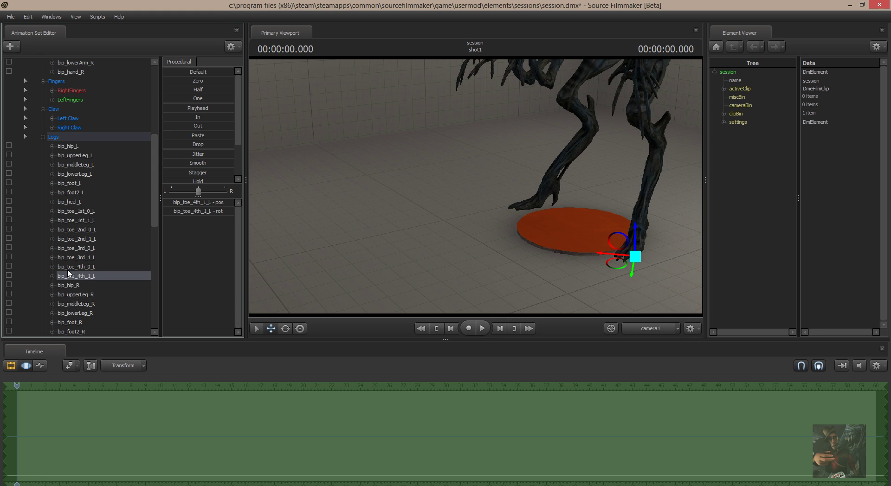
pyautogui.click(72, 287)
pyautogui.scroll(-6, 109, 212)
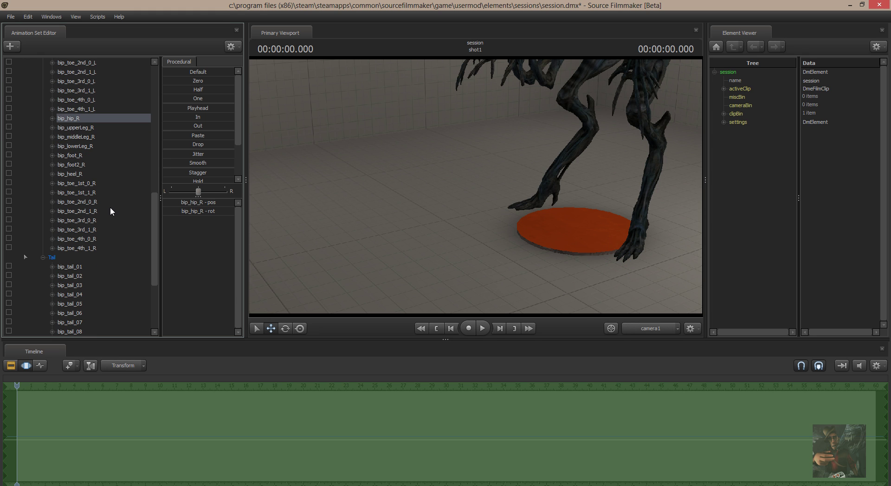
pyautogui.moveTo(511, 152); pyautogui.dragTo(512, 144)
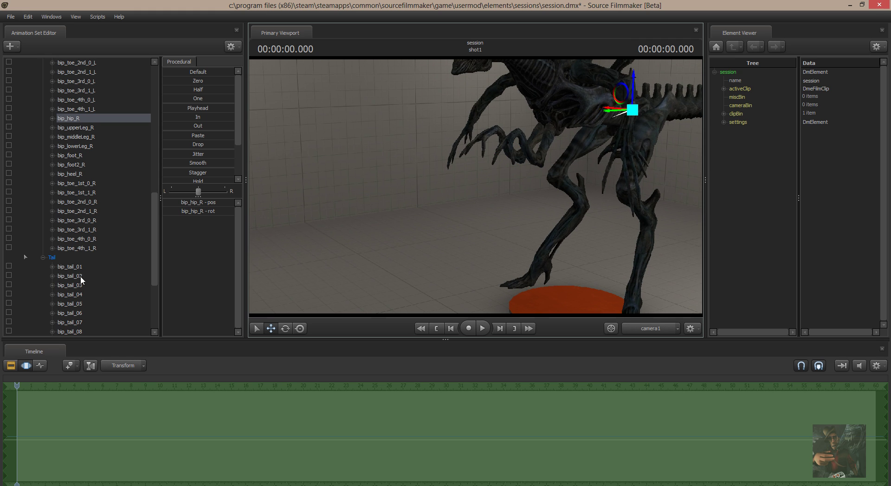
# Rotate all tail bones from bip_tail_01 to bip_tail_25 together, with the rotation mode set to Overwrite
pyautogui.scroll(-4, 107, 249)
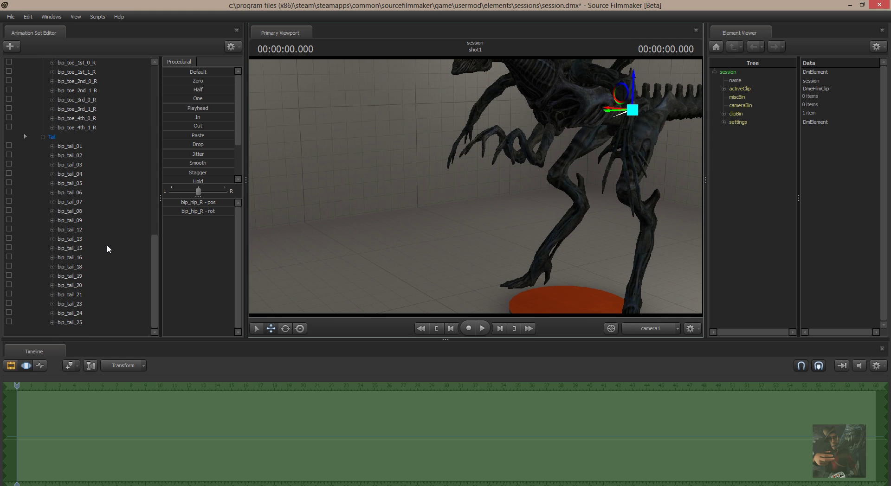
pyautogui.click(74, 146)
pyautogui.keyDown('shift'); pyautogui.click(80, 320); pyautogui.keyUp('shift')
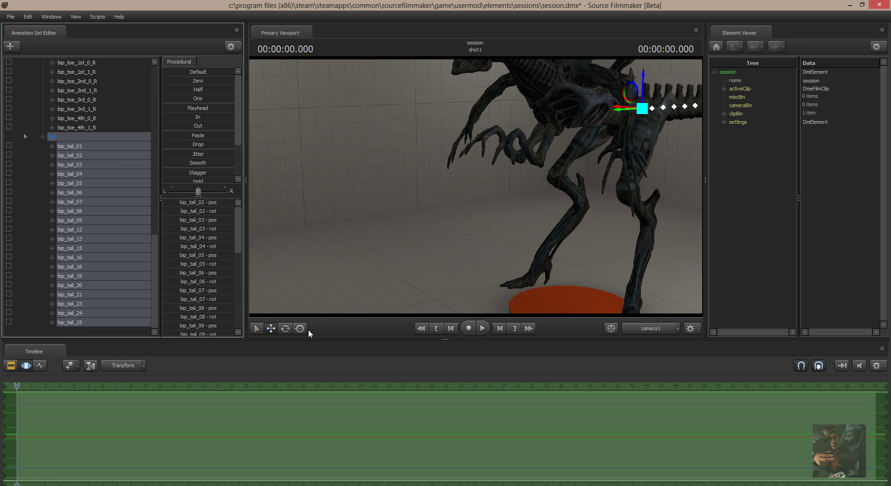
pyautogui.click(286, 329)
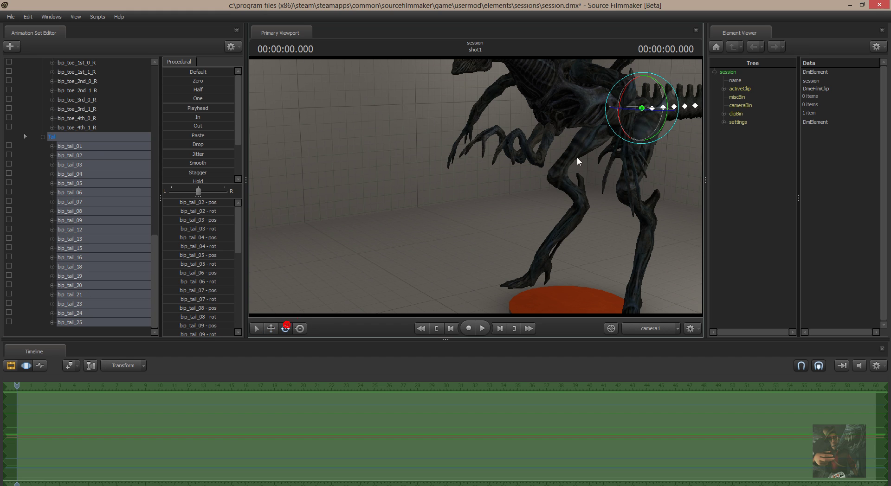
pyautogui.rightClick(640, 111)
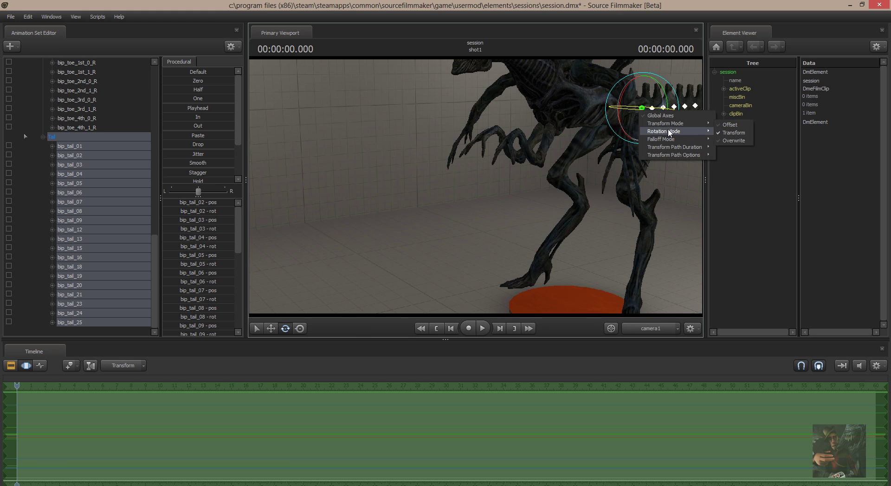
pyautogui.moveTo(695, 132)
pyautogui.click(726, 140)
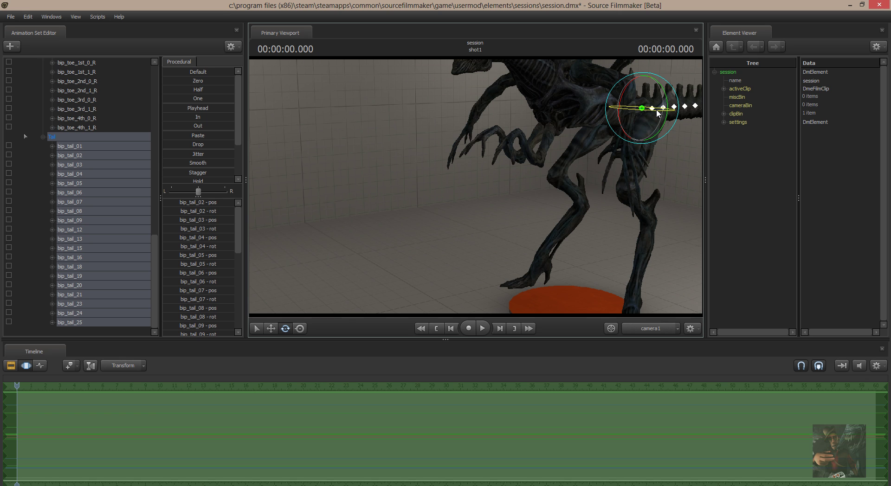
pyautogui.moveTo(656, 110); pyautogui.dragTo(650, 111)
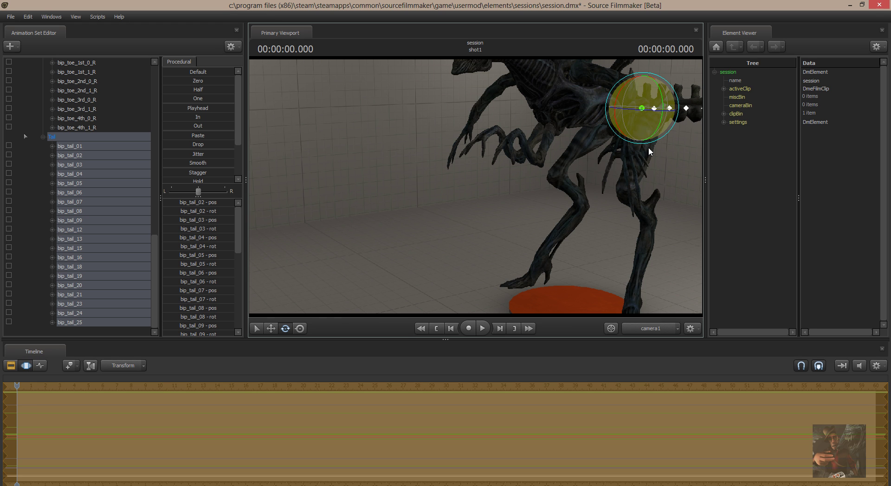
pyautogui.moveTo(647, 195); pyautogui.dragTo(695, 180)
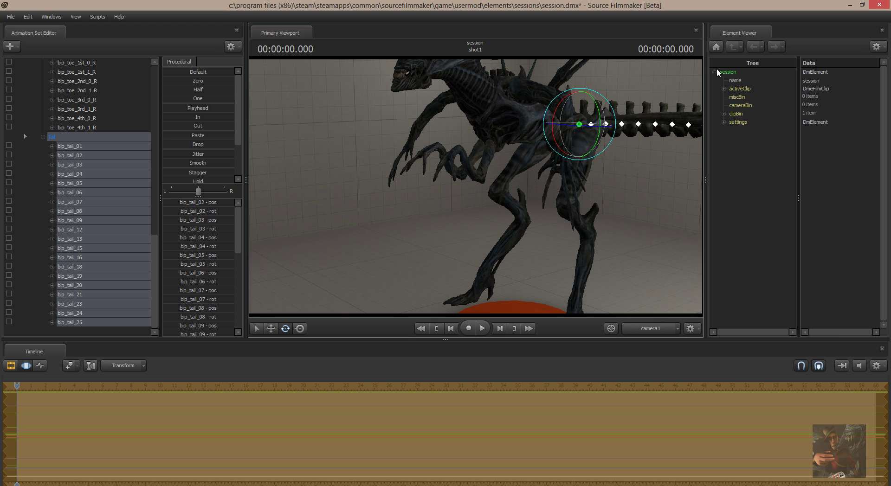
# Deselect the tail bones and collapse the Tail, Legs, Arms, Body, Face, Claw and Fingers groups under xenoqueen1
pyautogui.click(670, 171)
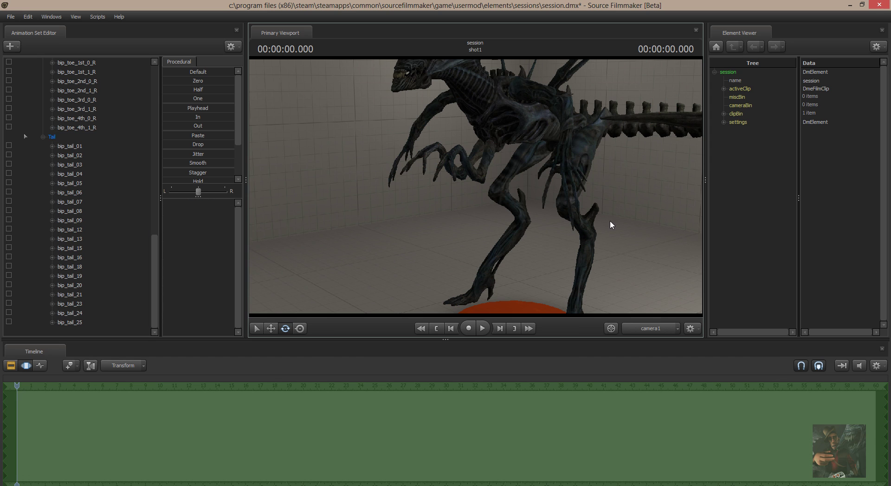
pyautogui.click(42, 137)
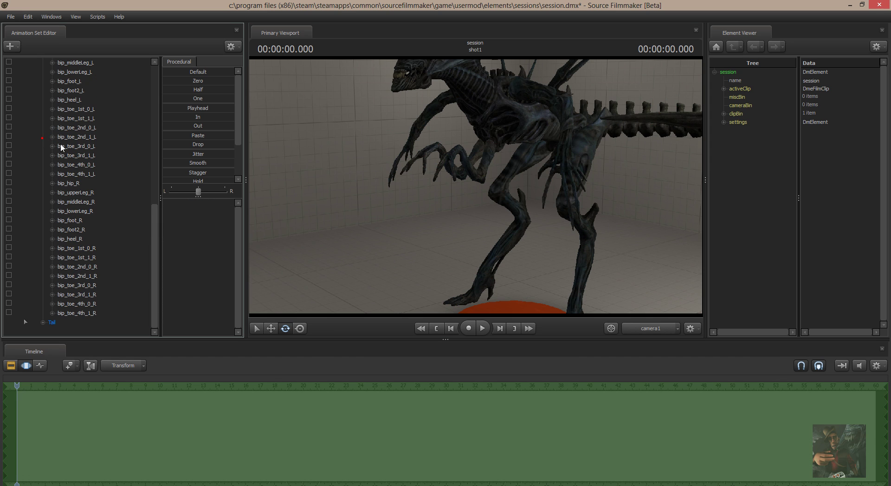
pyautogui.scroll(6, 68, 195)
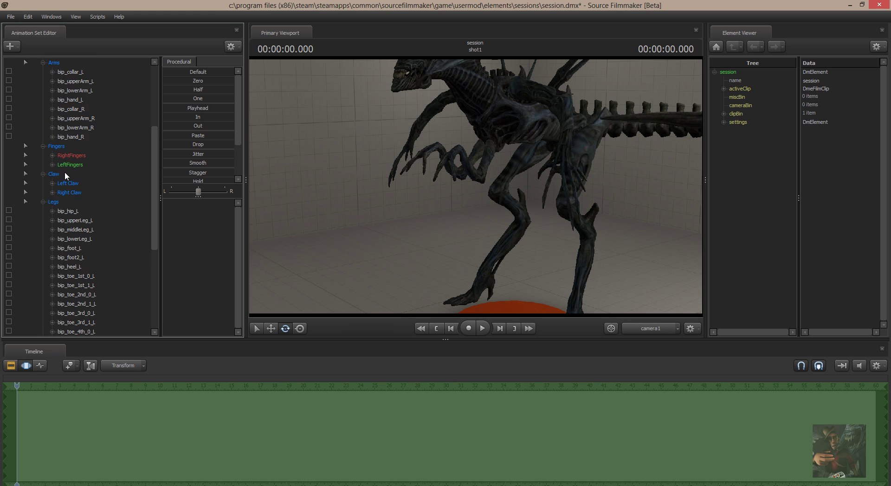
pyautogui.click(40, 194)
pyautogui.click(43, 202)
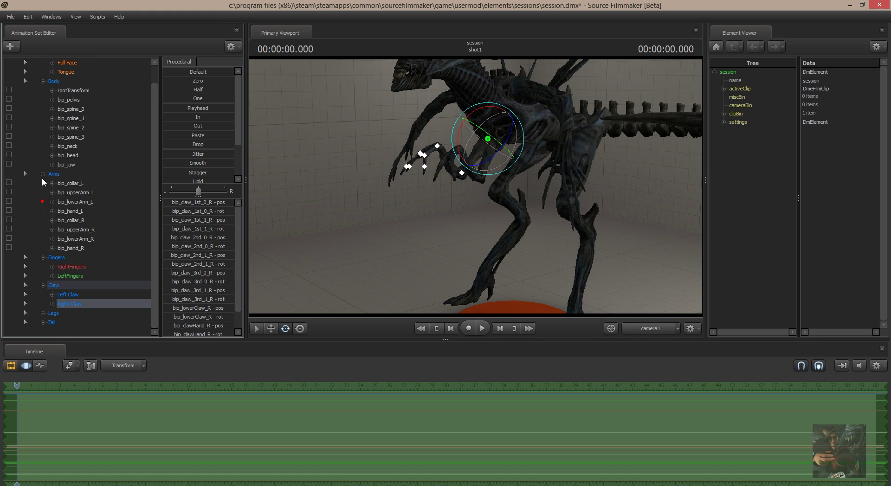
pyautogui.click(43, 174)
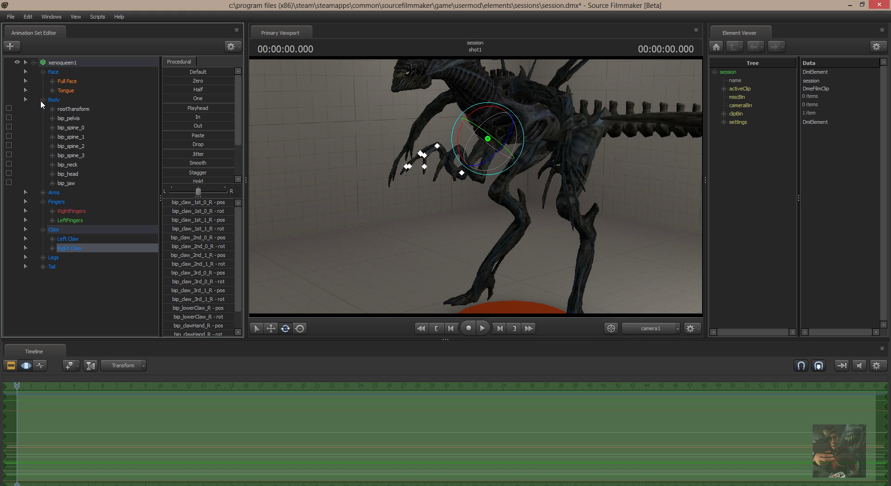
pyautogui.click(41, 99)
pyautogui.click(43, 72)
pyautogui.click(42, 127)
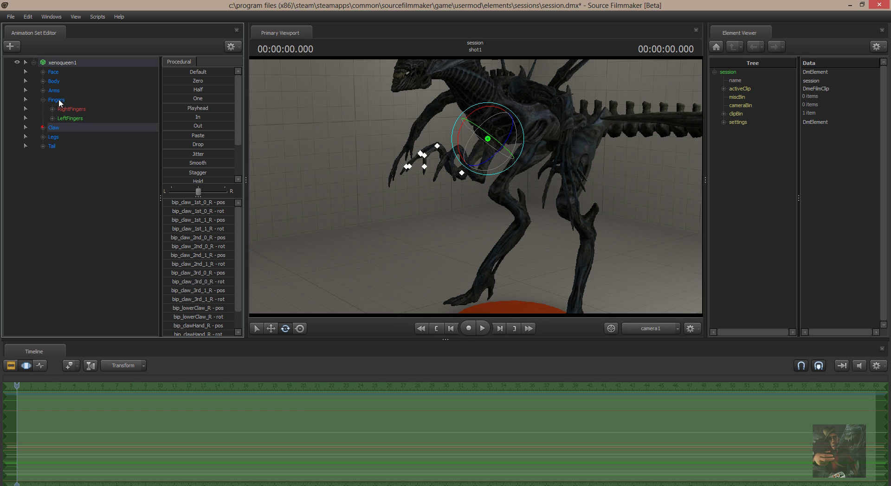
pyautogui.click(43, 100)
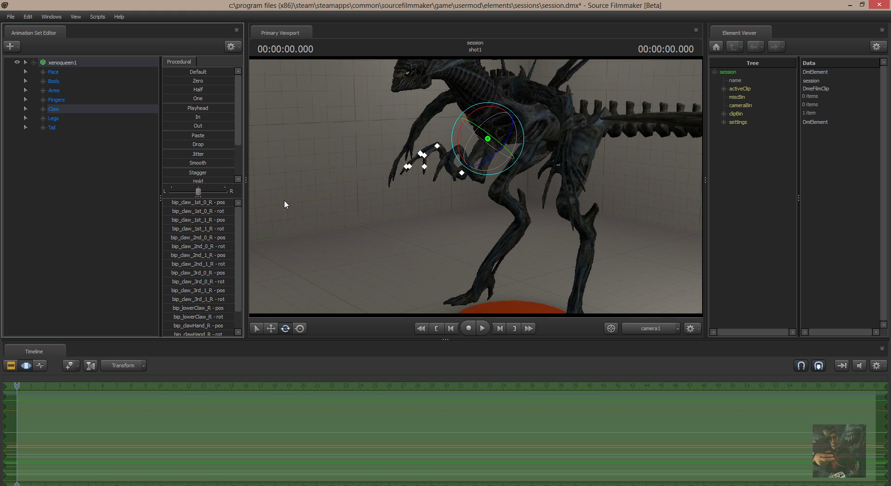
# Quit Source Filmmaker without saving the session, and close the cfg folder window and Notepad++
pyautogui.click(879, 5)
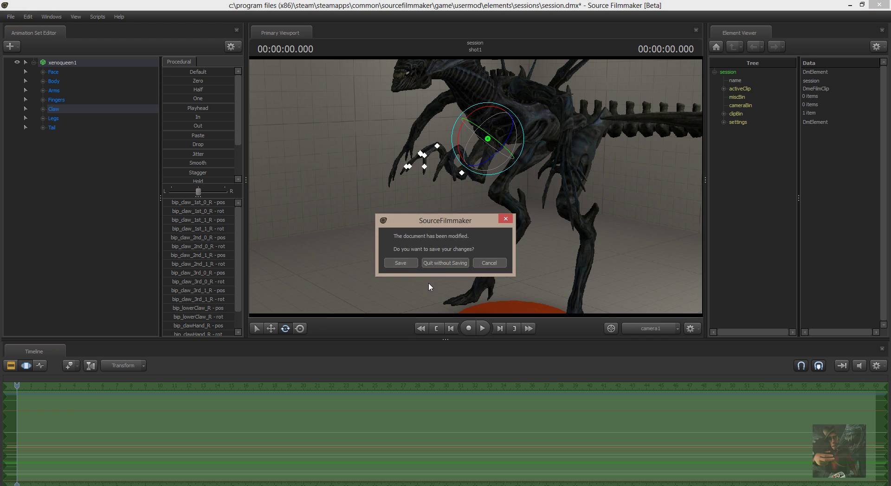
pyautogui.click(446, 263)
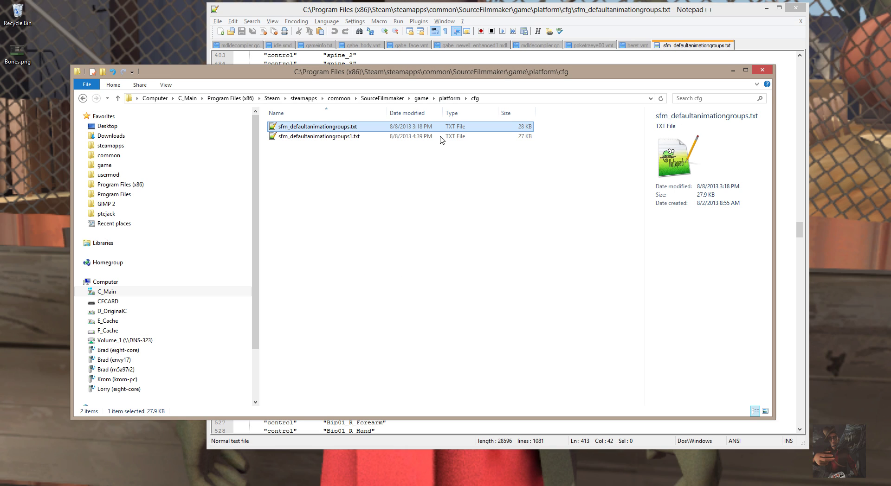
pyautogui.click(762, 70)
pyautogui.click(797, 7)
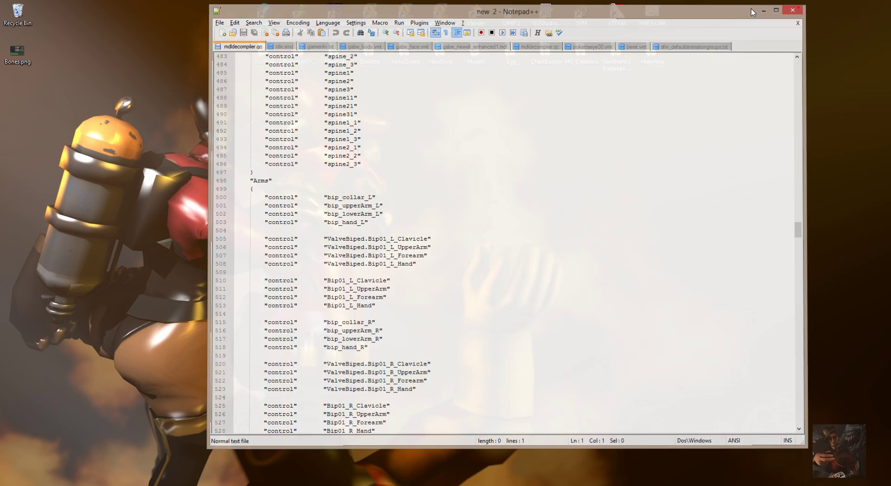